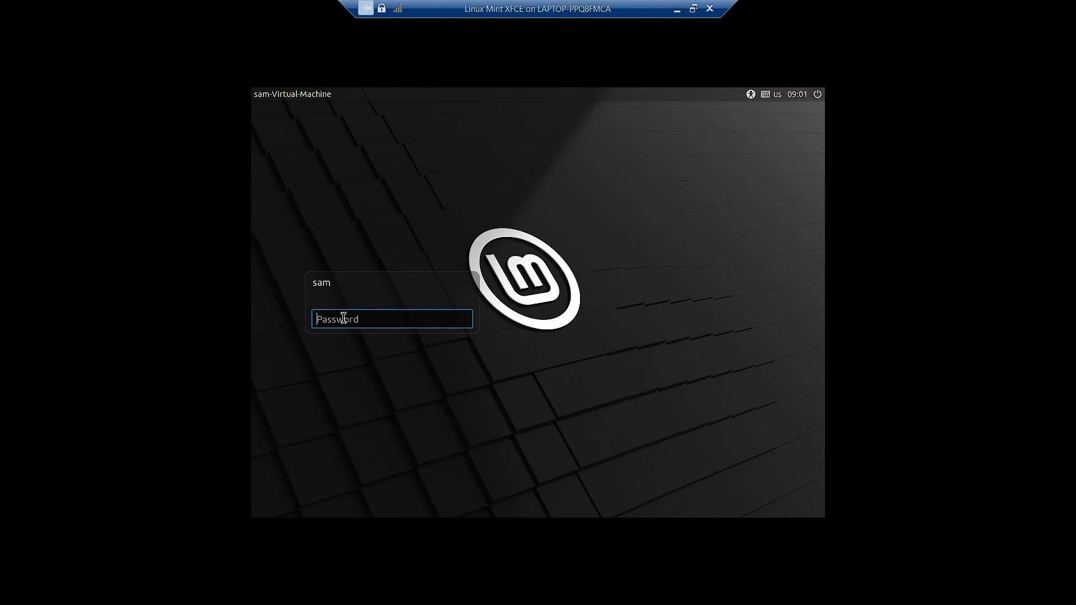
Step: Log in to the desktop by entering the account password
text(••••••)
key(Return)
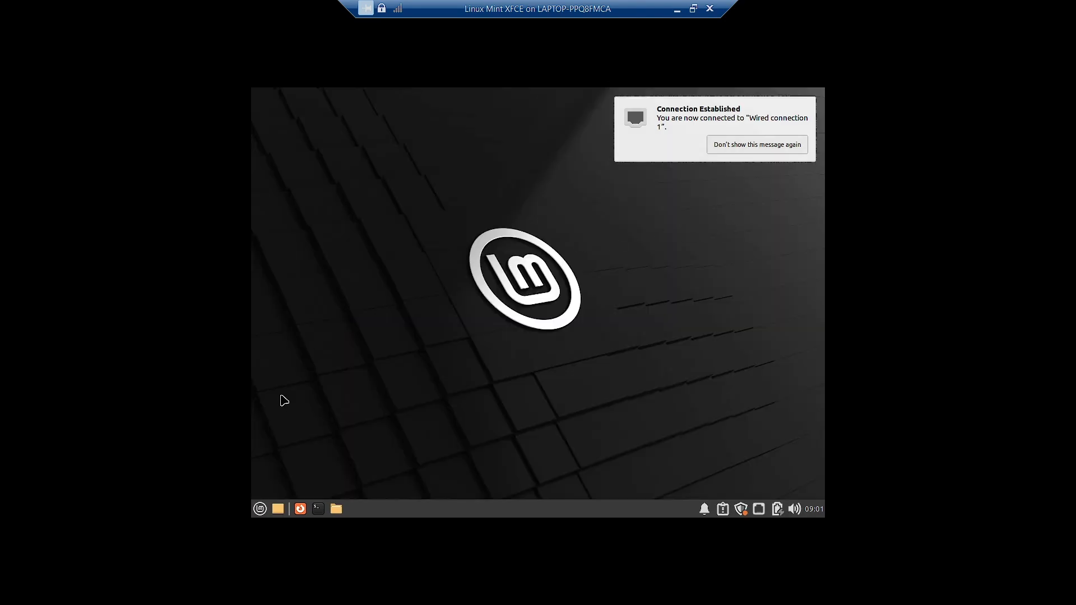
Step: Set the display resolution to 1920x1080, keep the new configuration and close the Display settings
click(259, 509)
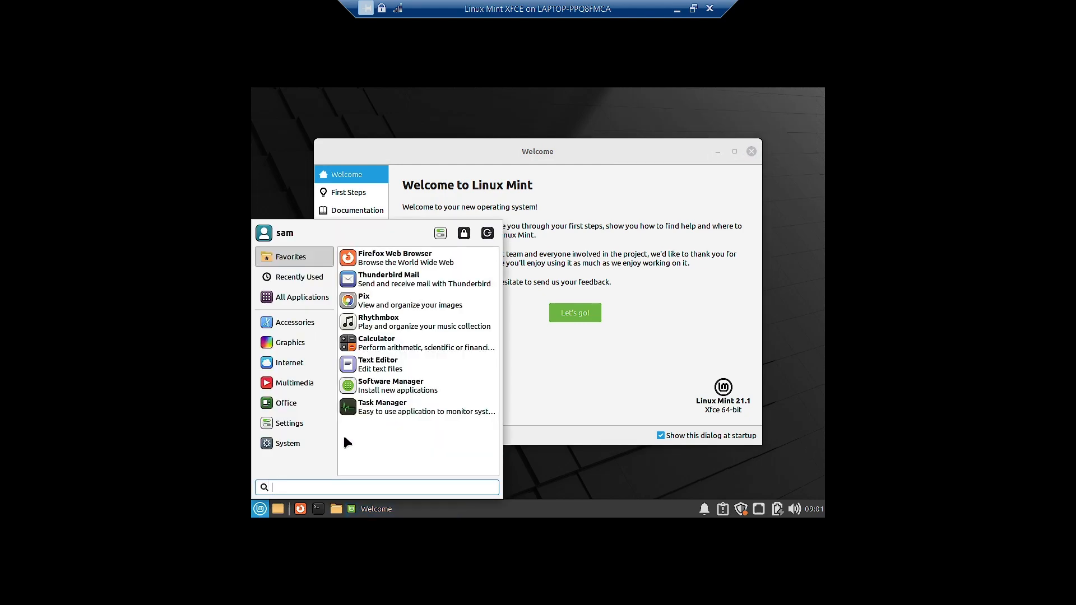
click(315, 442)
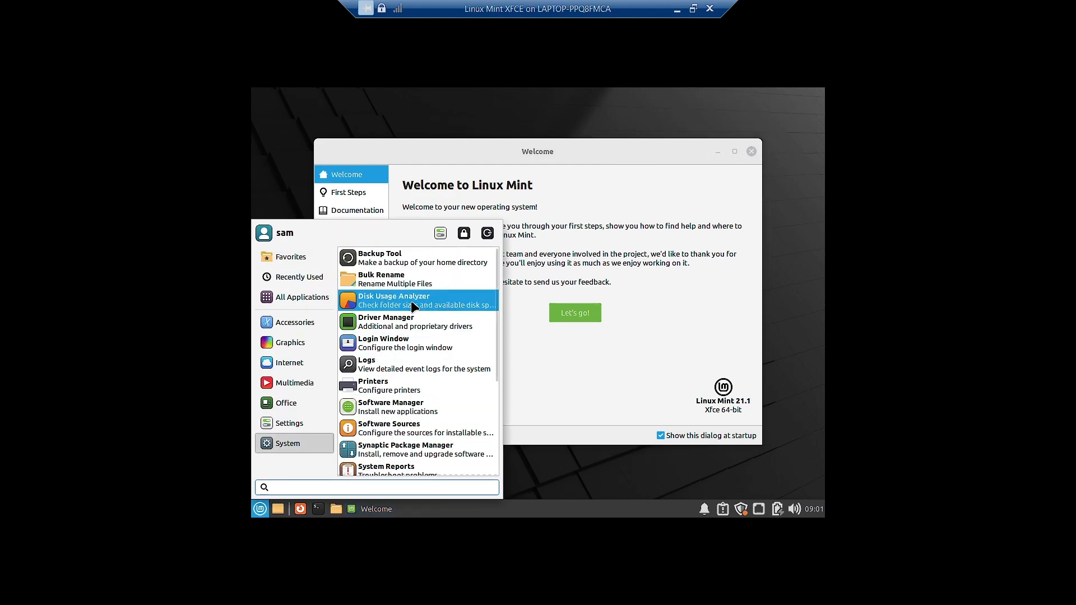
scroll(427, 393, down, 3)
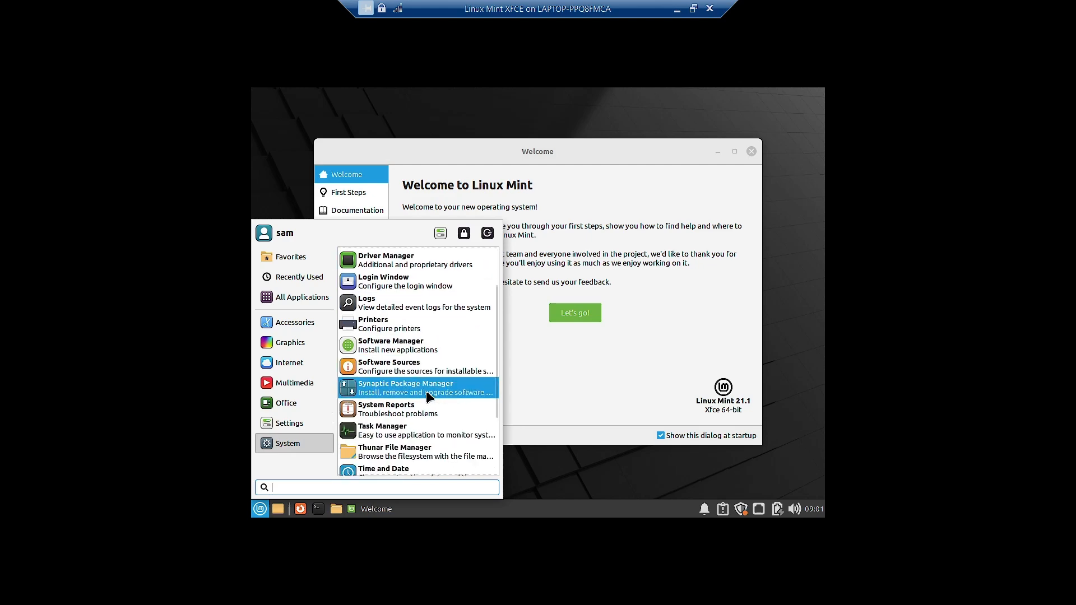
scroll(427, 396, down, 3)
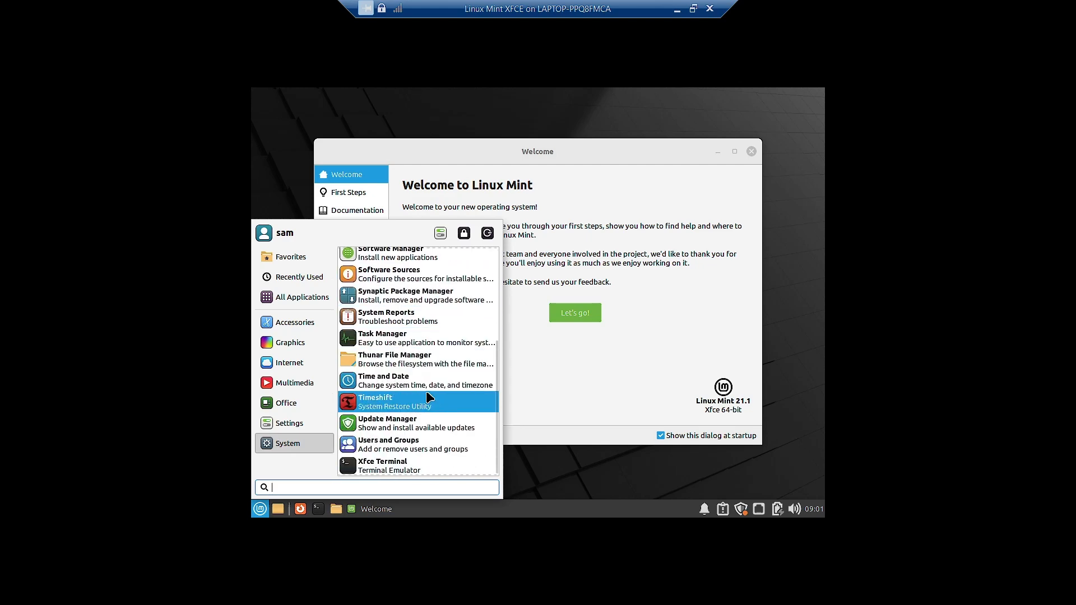
text(disp)
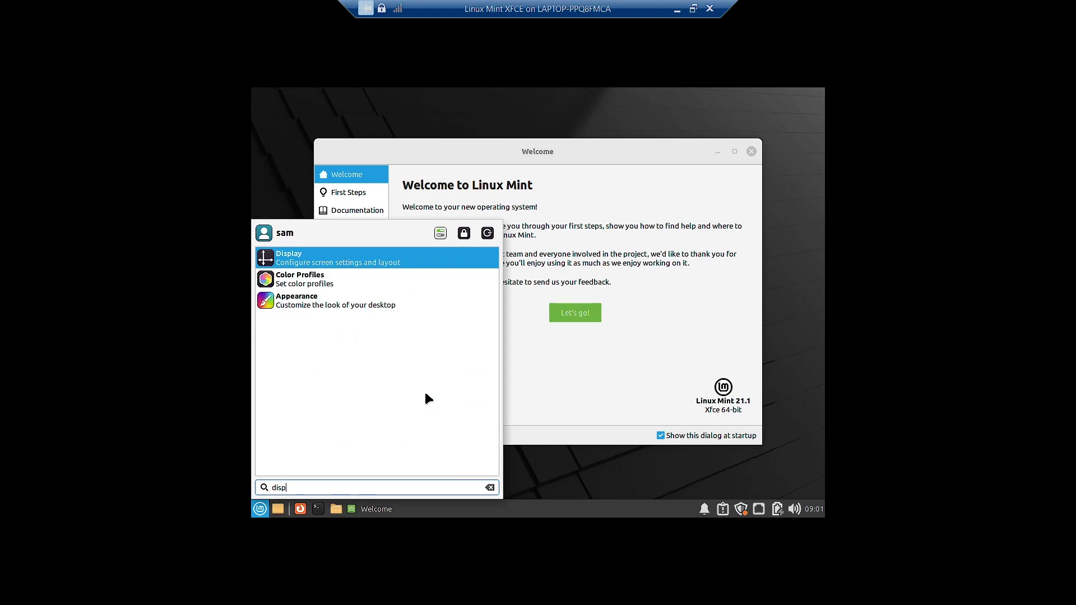
key(Return)
click(583, 322)
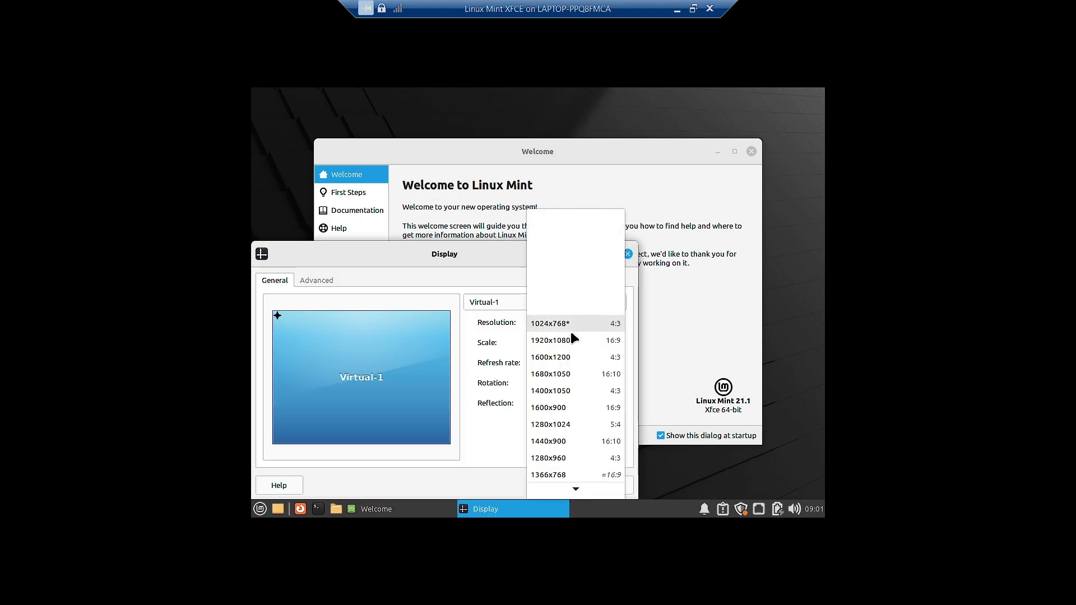
click(572, 340)
click(609, 428)
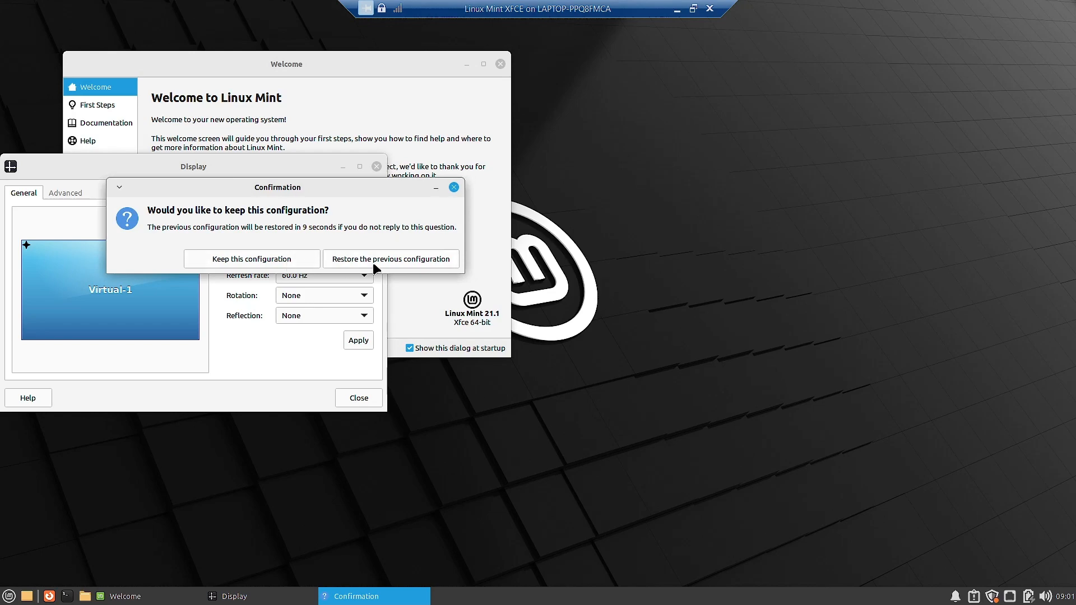
click(271, 260)
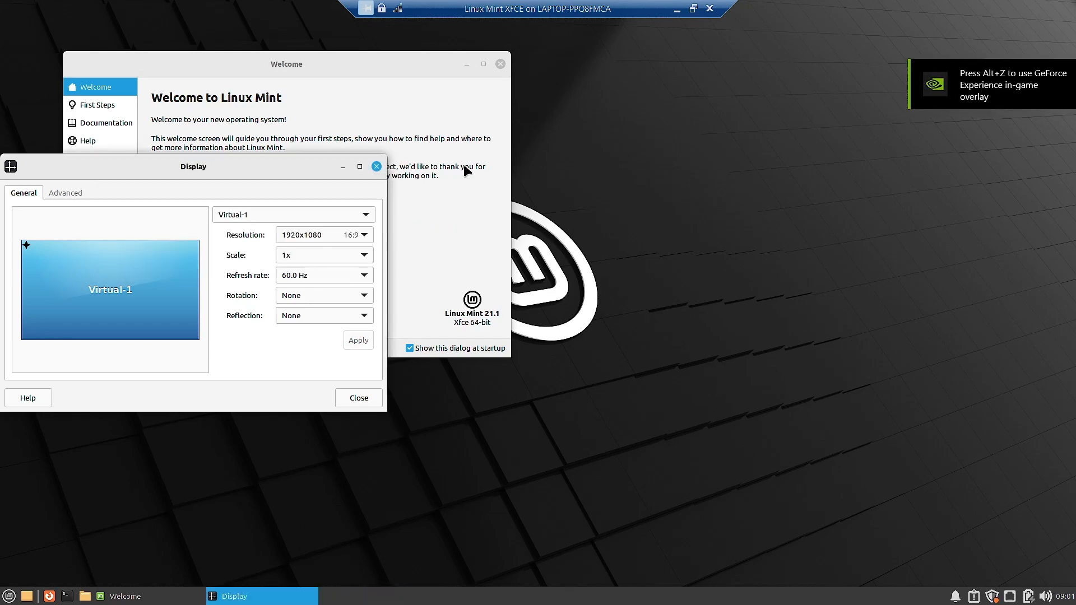
click(376, 167)
Step: Move the Welcome window toward the middle of the desktop and review its First Steps entries down to Firewall
drag(267, 66, 457, 107)
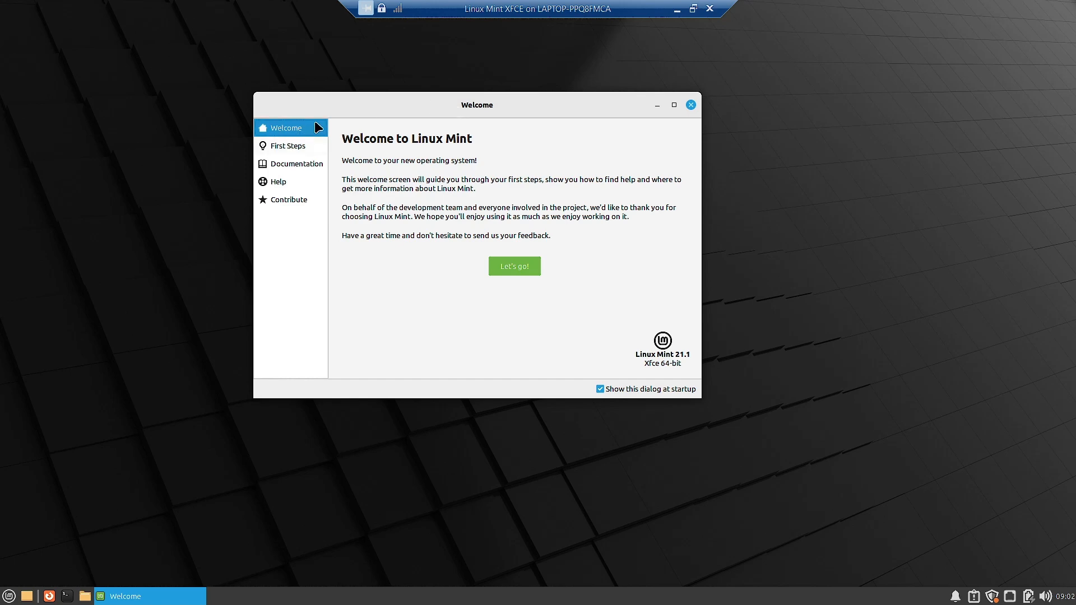
drag(416, 103, 428, 107)
click(295, 153)
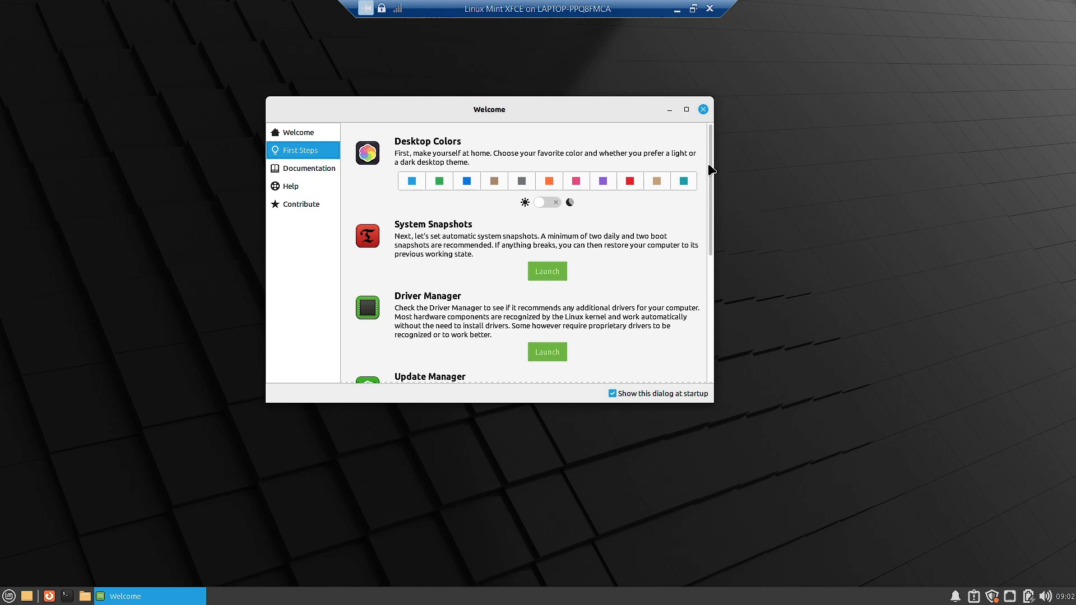
drag(710, 170, 703, 211)
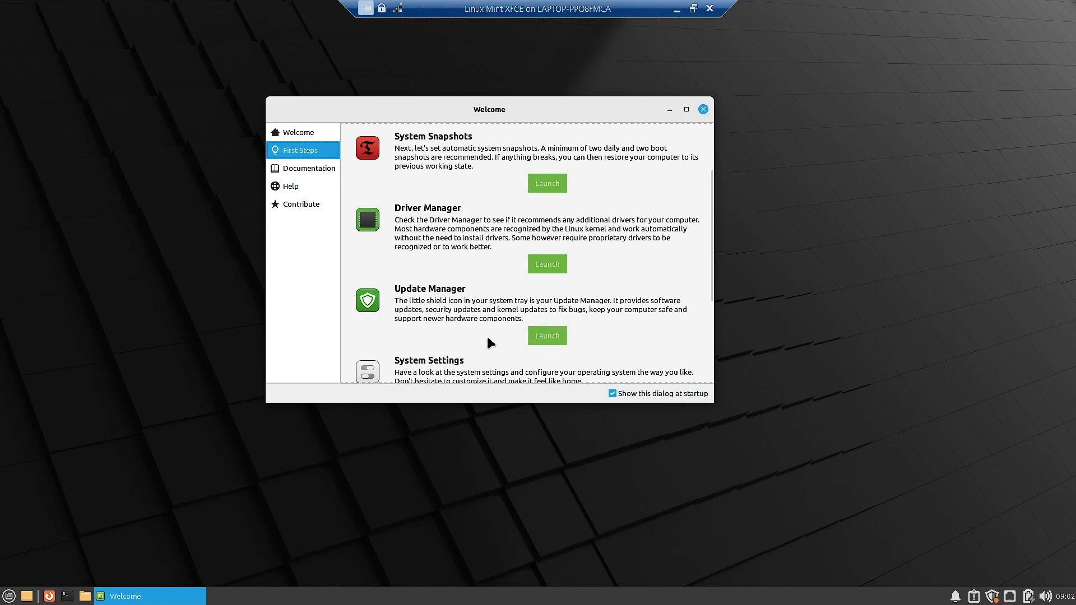
scroll(489, 341, down, 2)
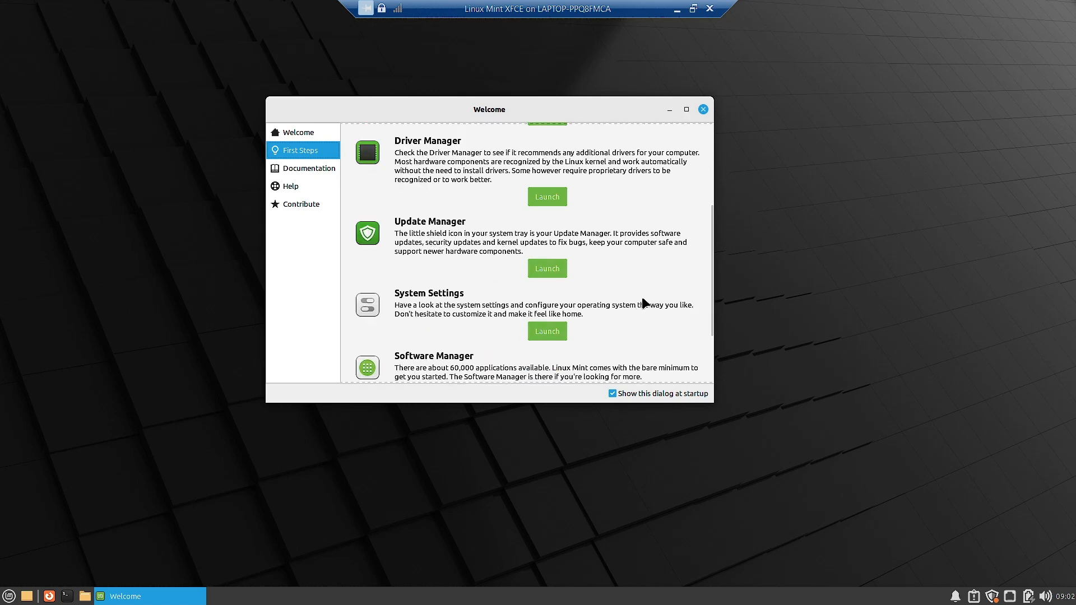
scroll(444, 338, down, 2)
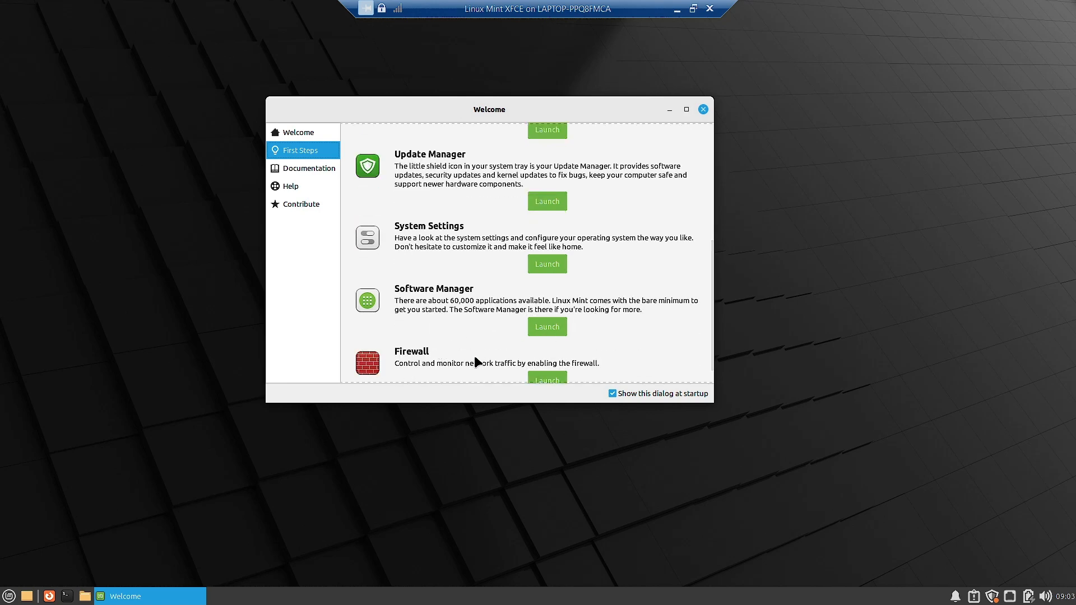
scroll(481, 358, down, 1)
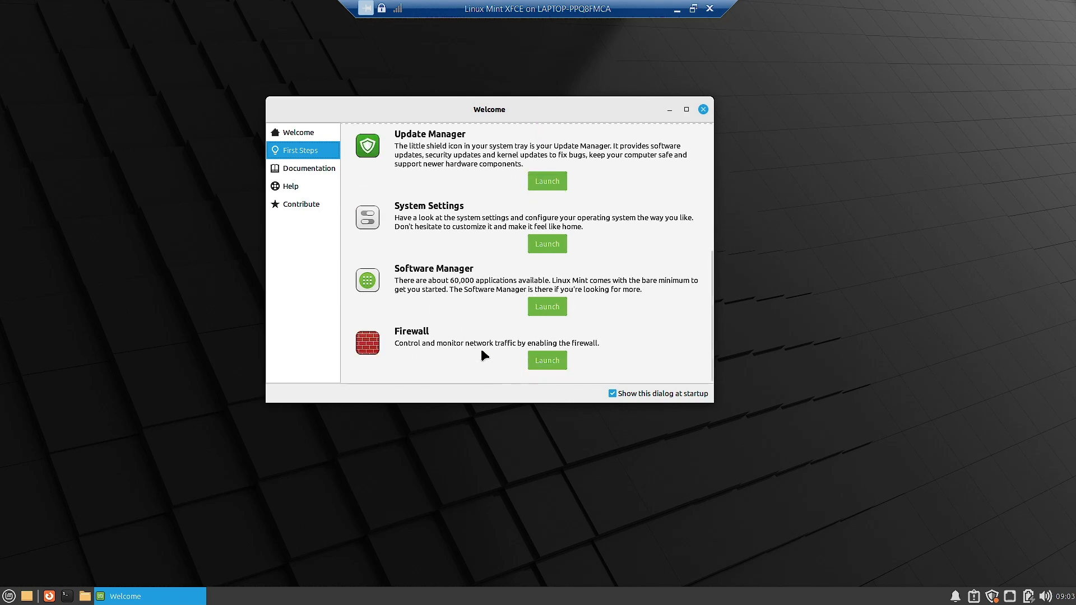
click(546, 361)
Step: Look through the Documentation, Help and Contribute pages of the Welcome window, revisit the earlier pages, and minimize it
click(291, 174)
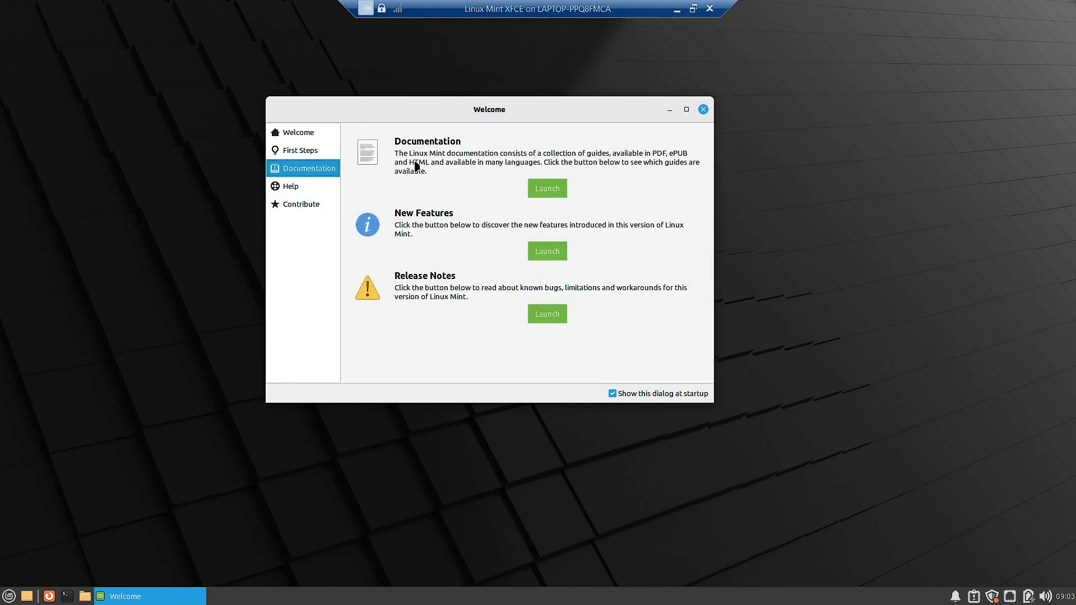
click(288, 188)
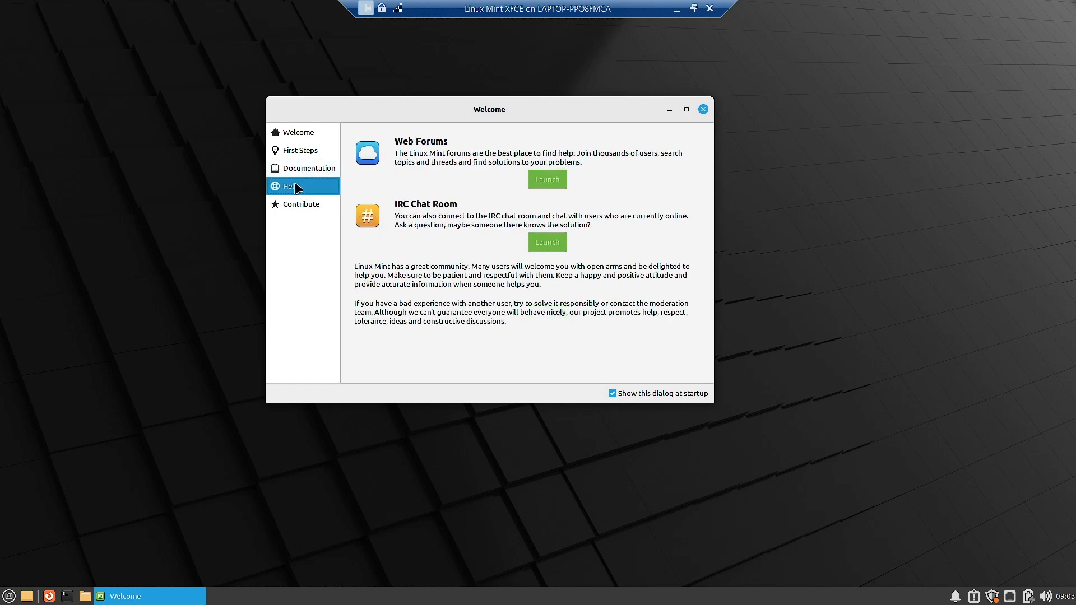
click(297, 206)
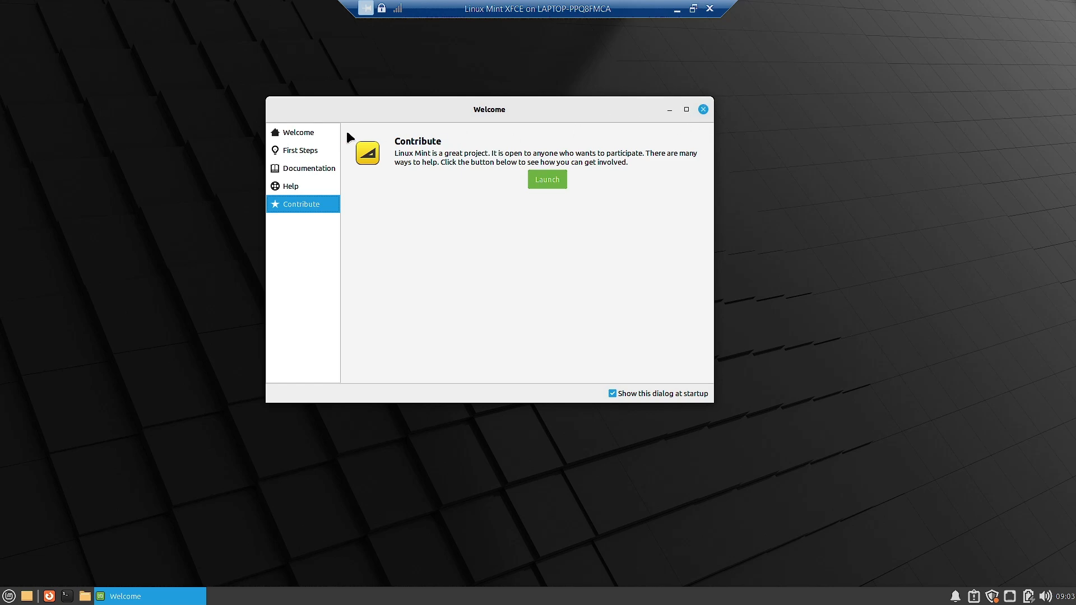
click(318, 132)
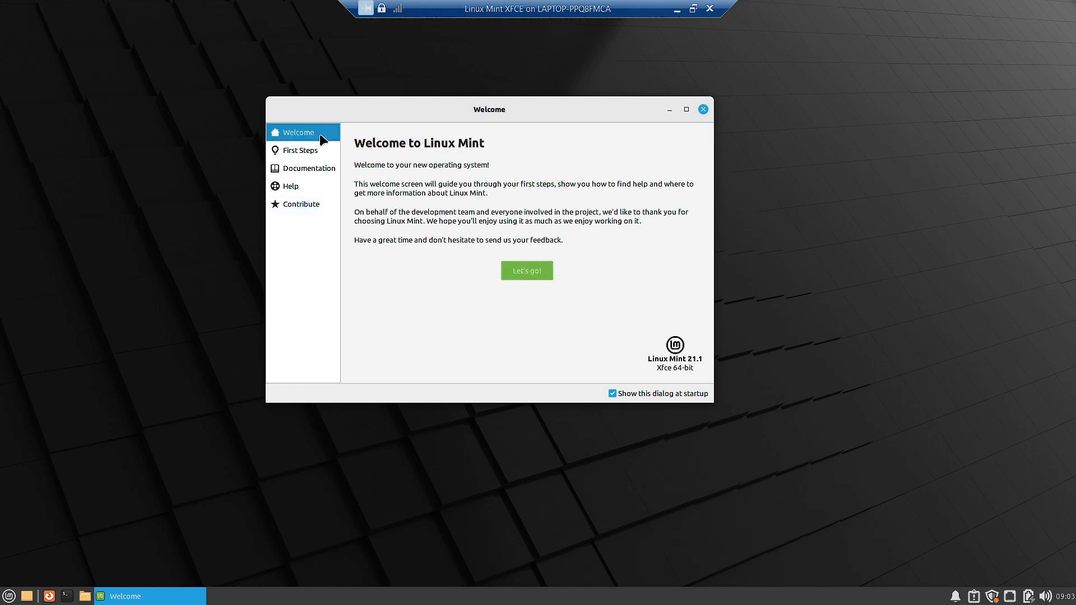
click(287, 152)
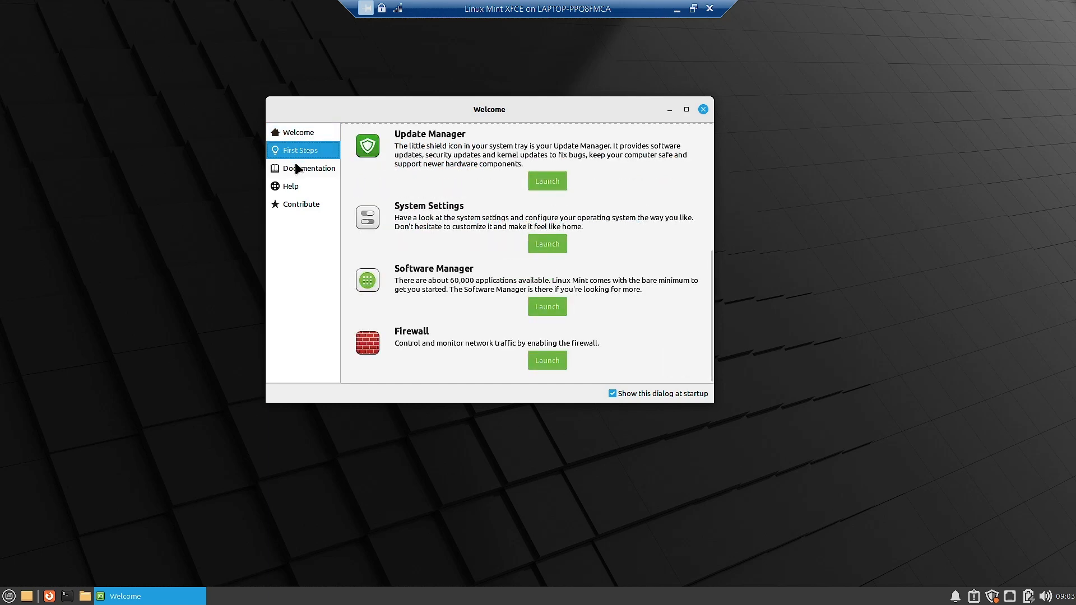
click(300, 168)
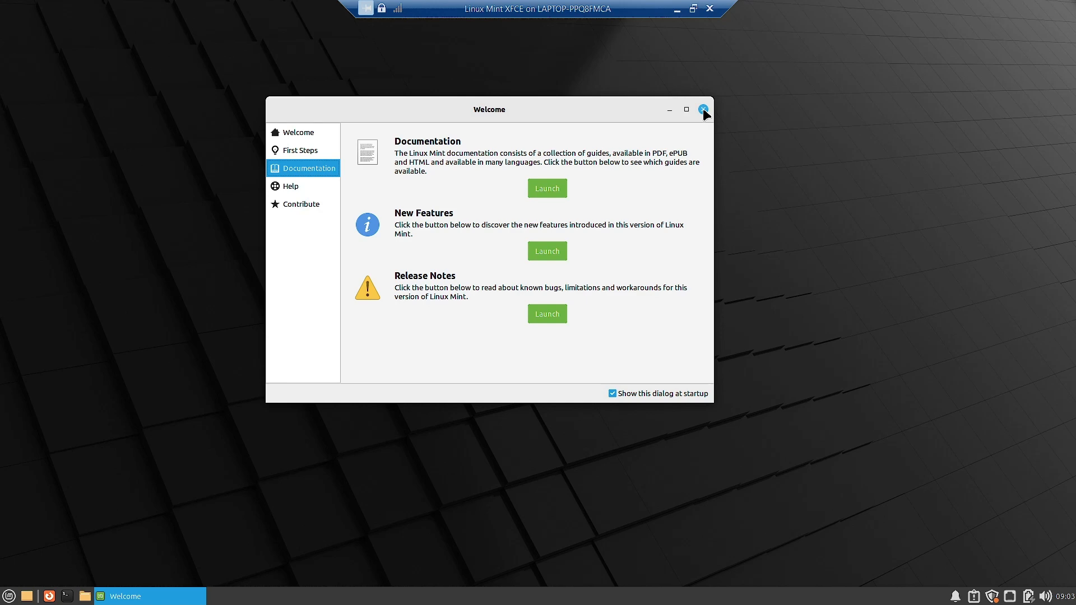
click(669, 109)
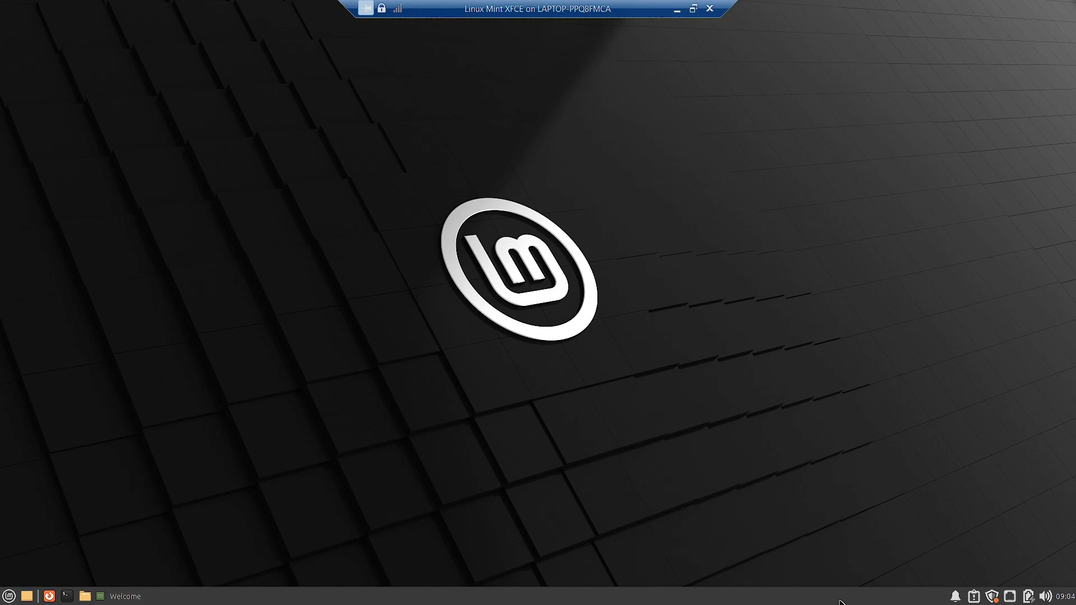
Step: View the applications menu with its favorites and the notification options, dismissing each without changes
click(9, 596)
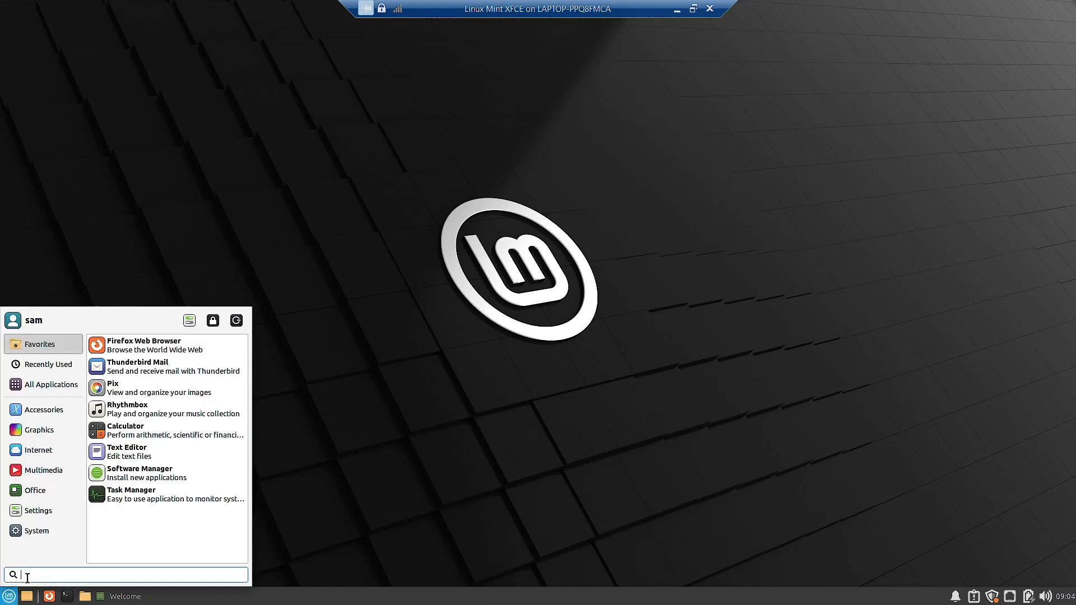
click(394, 455)
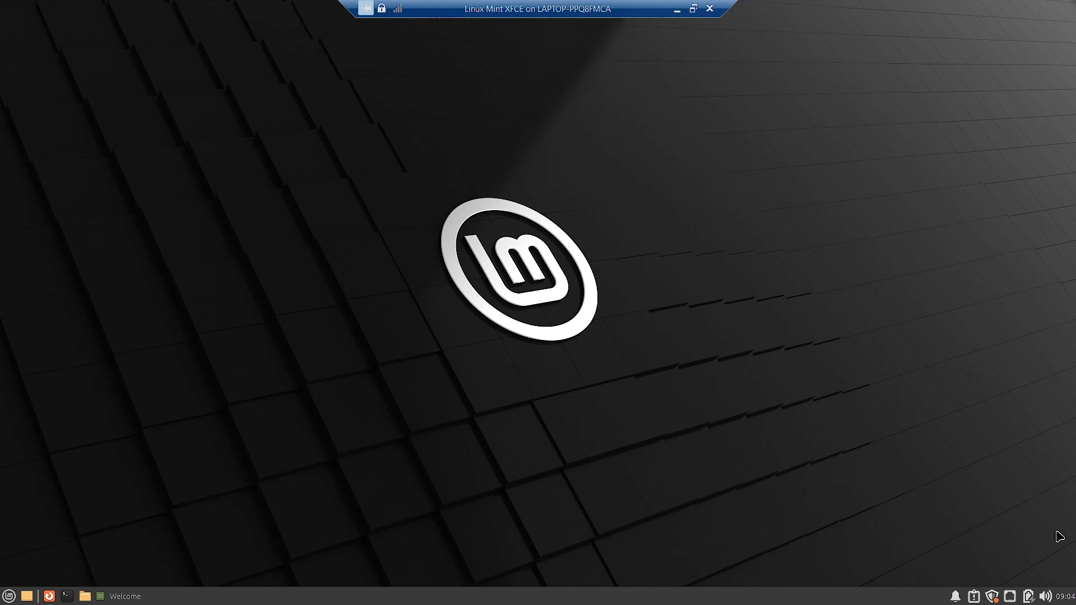
click(954, 596)
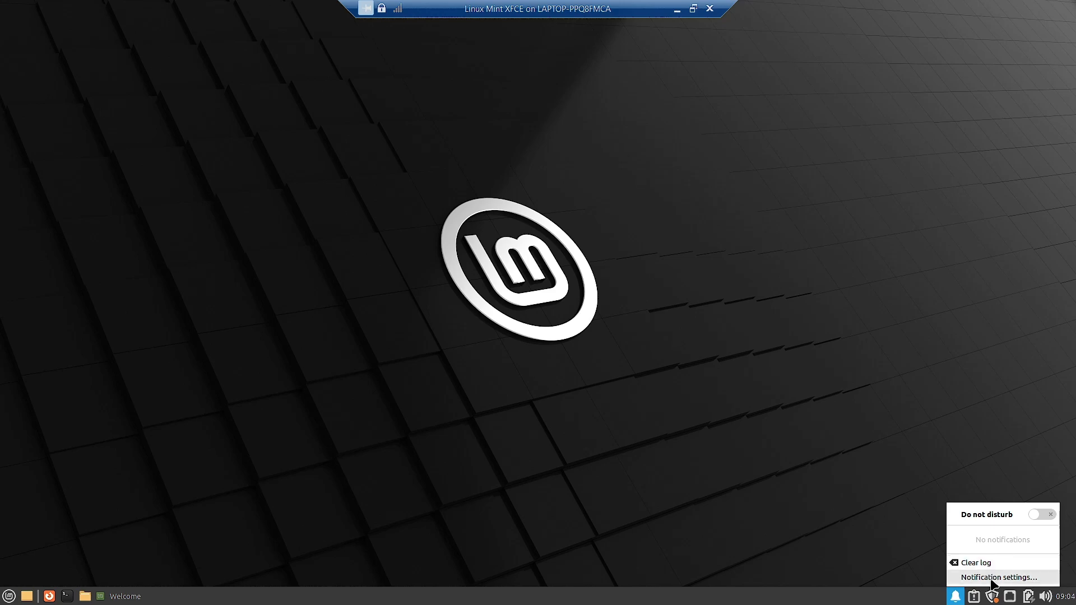
click(906, 562)
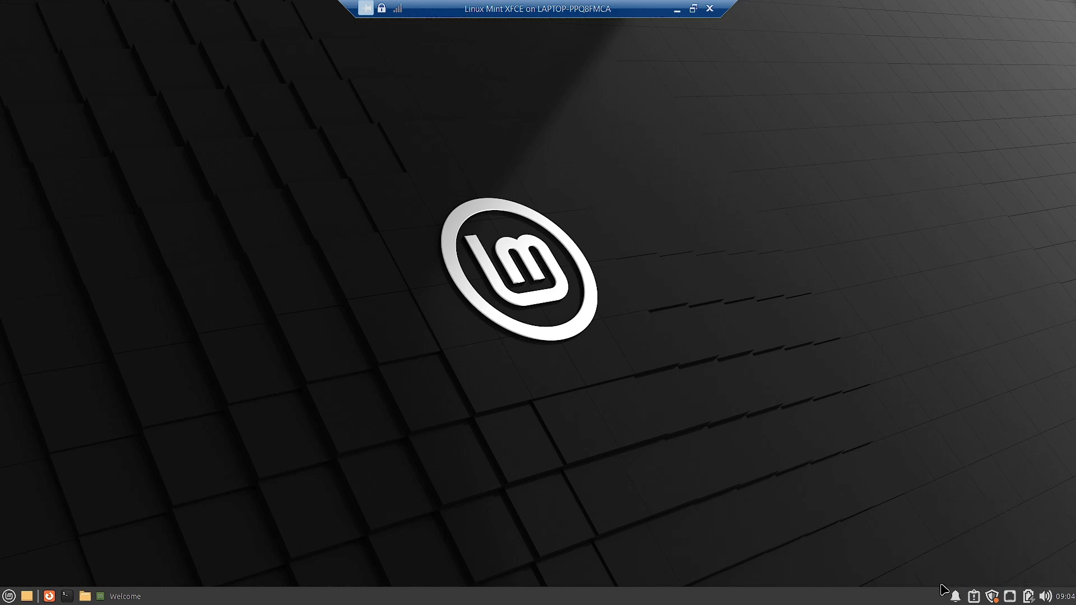
Step: Open System Reports, check the system information and crash reports pages, and close the window
click(974, 597)
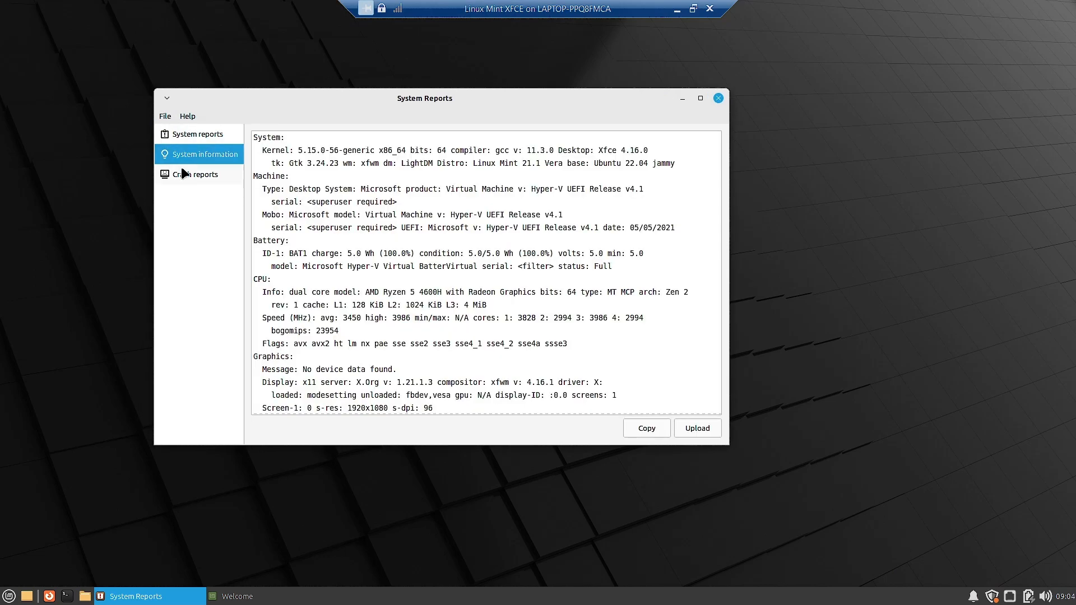
click(183, 174)
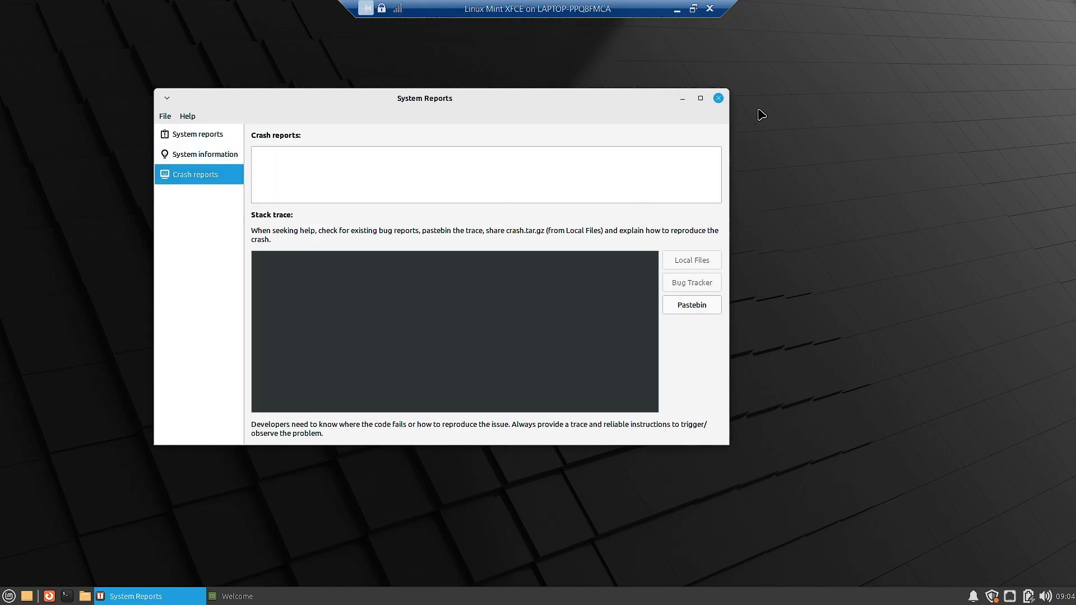
click(718, 98)
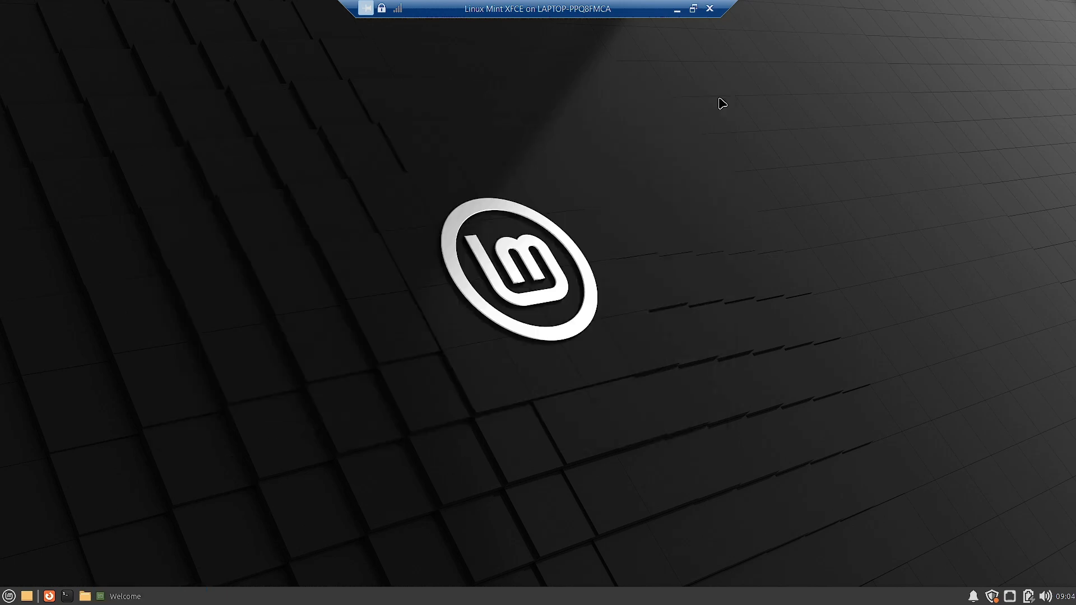
Step: Check the network connection options and the battery status with its presentation mode option, dismissing each
click(1012, 598)
click(997, 477)
click(1030, 597)
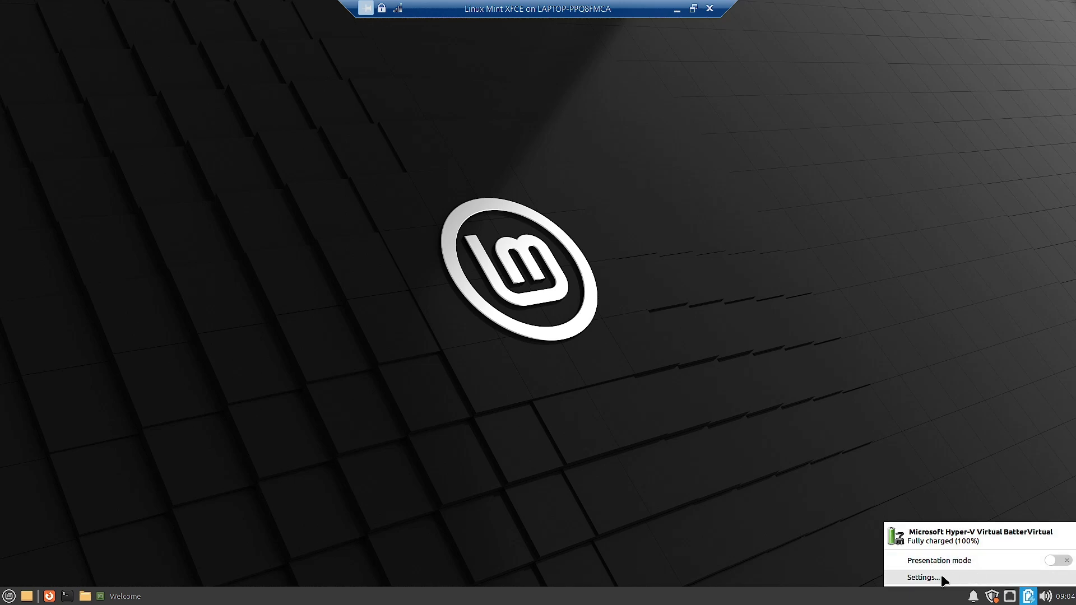
click(986, 461)
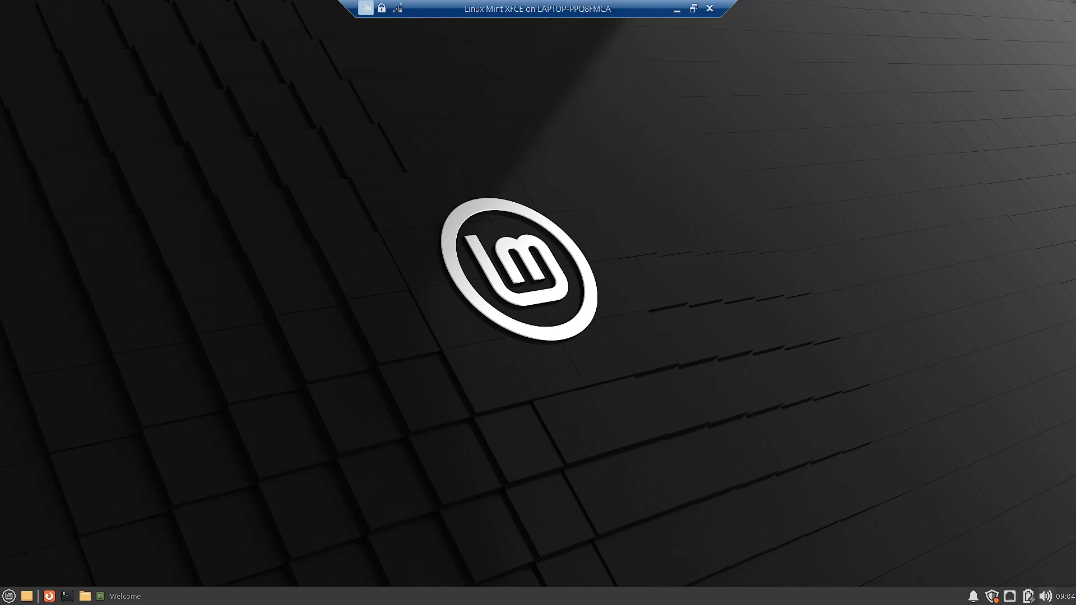
Step: View the volume controls and the clock's calendar, dismissing both without changes
click(1047, 598)
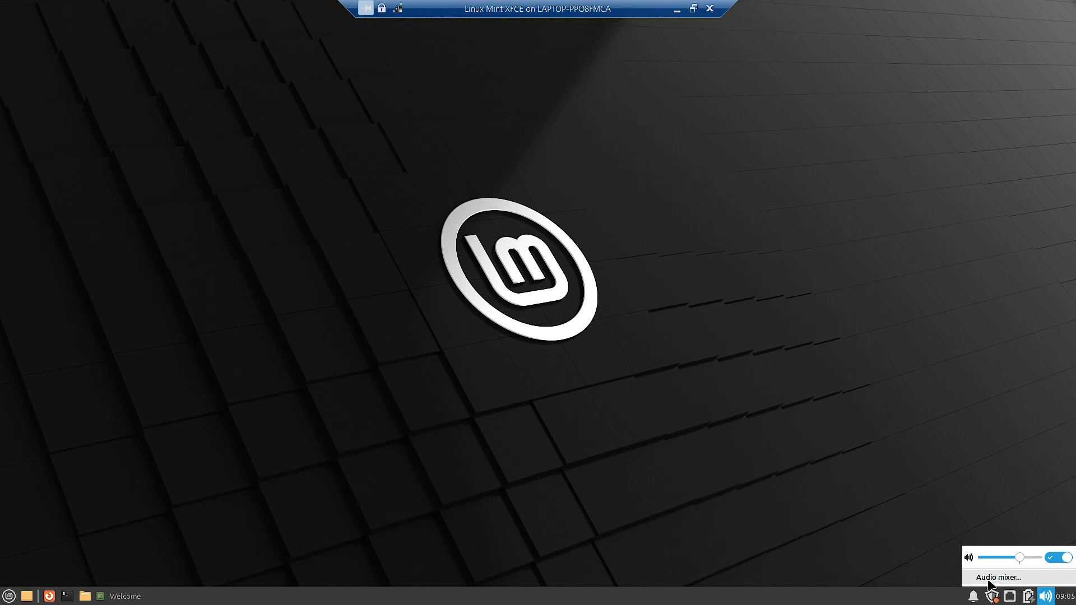
click(1066, 597)
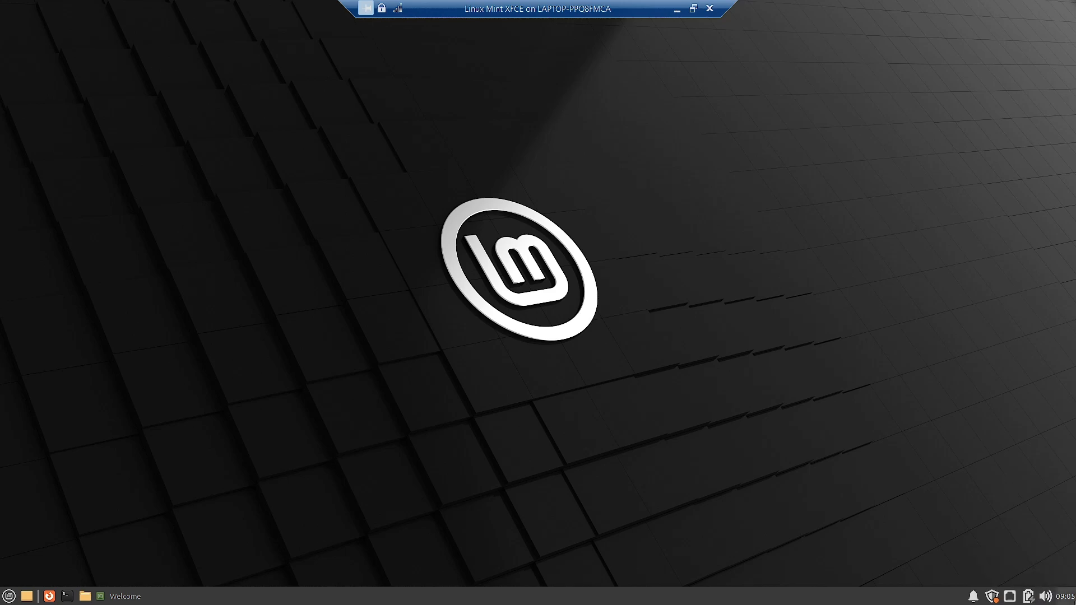
click(1067, 598)
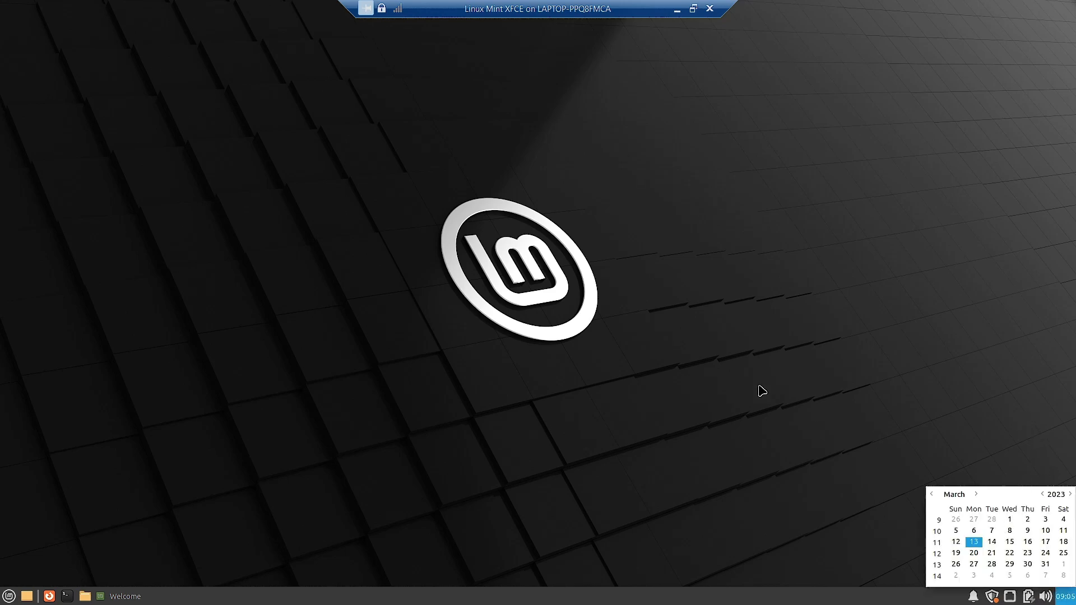
click(505, 421)
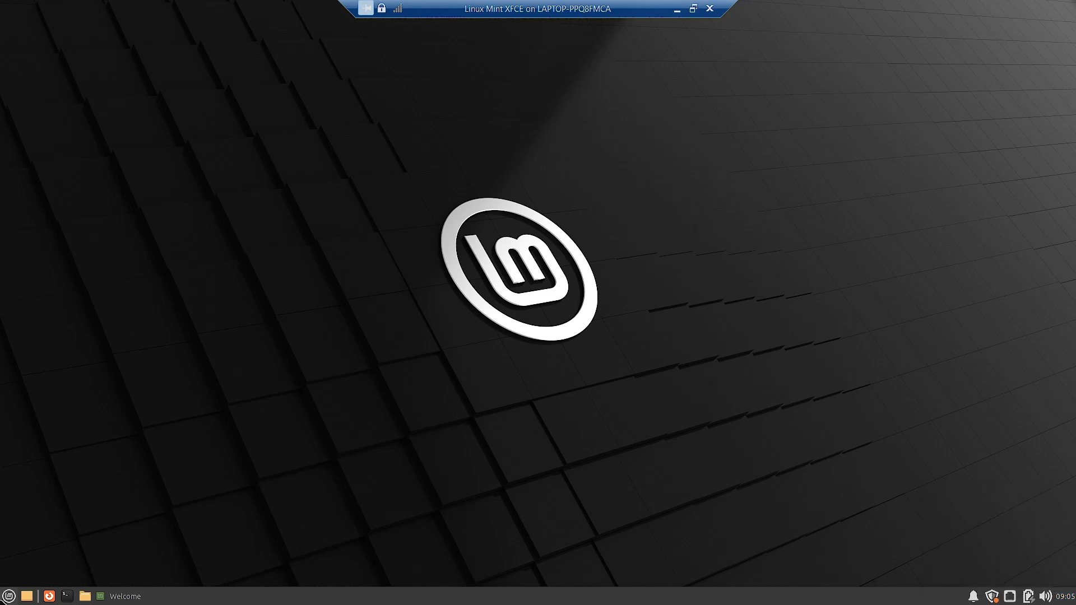
Step: Open Task Manager from the favorite applications and enlarge its window to show the process list in more detail
click(8, 596)
click(59, 361)
click(61, 353)
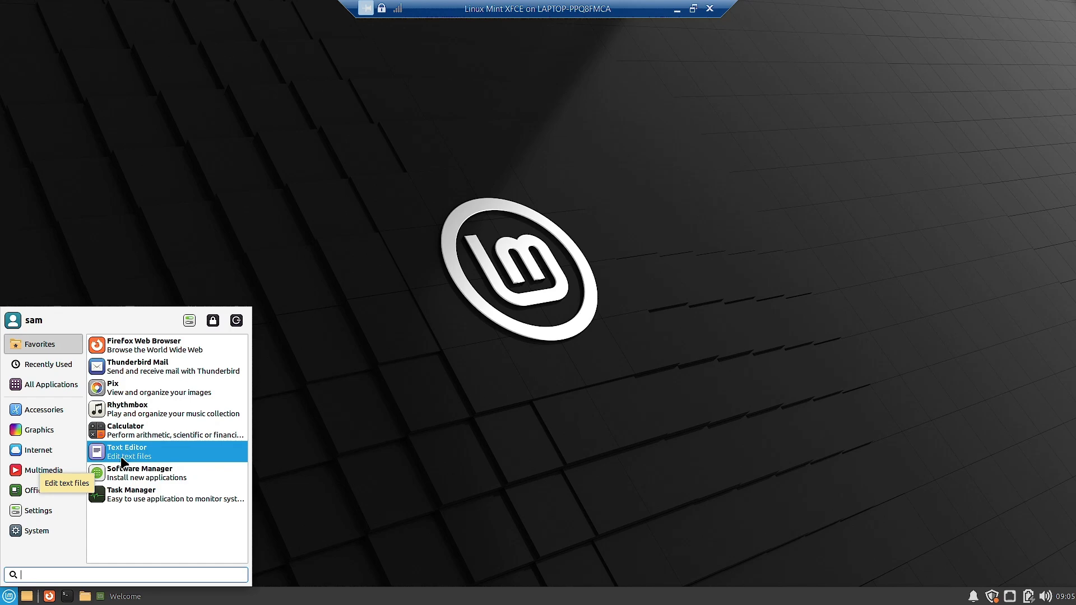
click(129, 497)
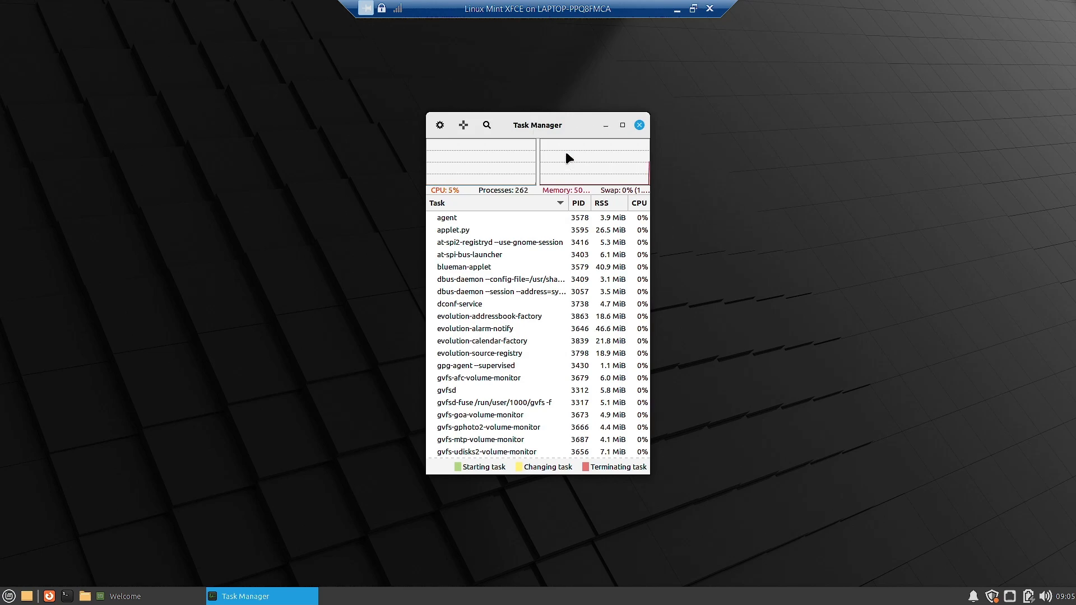
drag(649, 472, 850, 510)
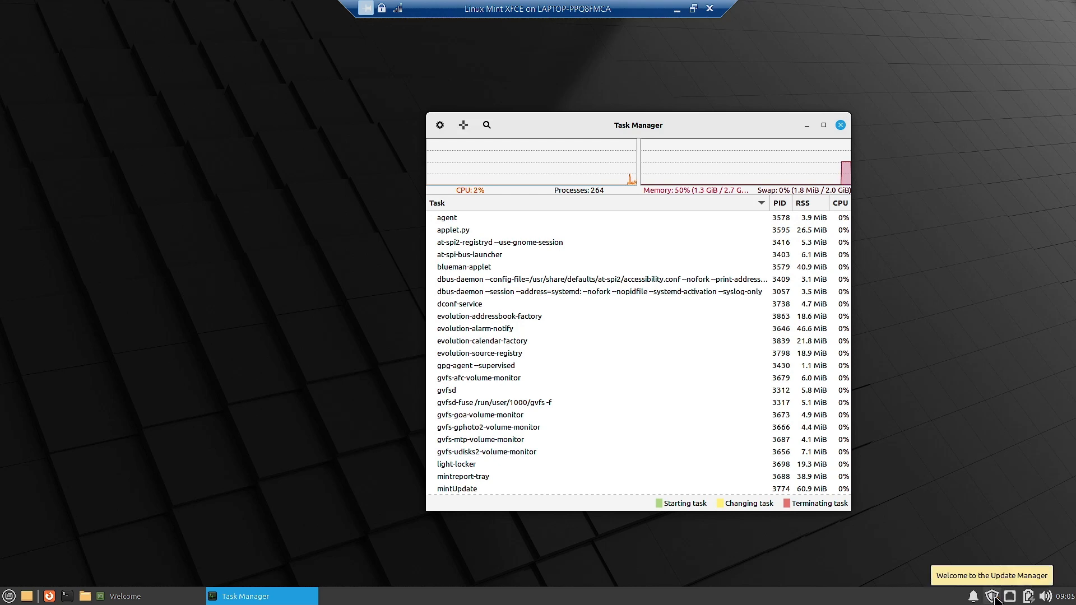
Step: Open Update Manager from the system tray, accept its welcome page, and arrange it side by side with Task Manager
click(992, 596)
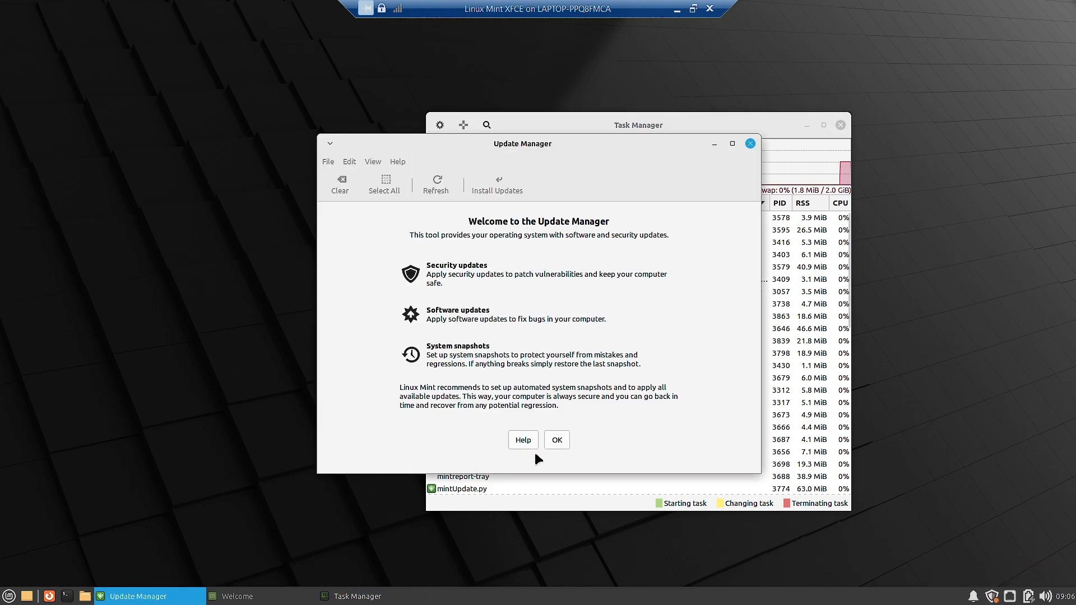
click(557, 441)
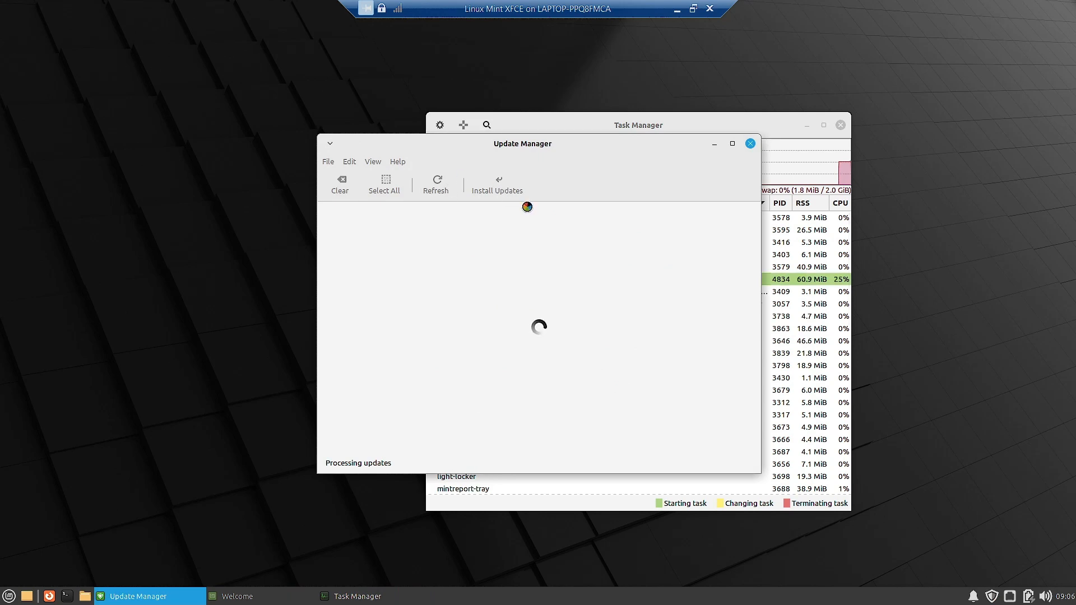
drag(574, 136, 256, 122)
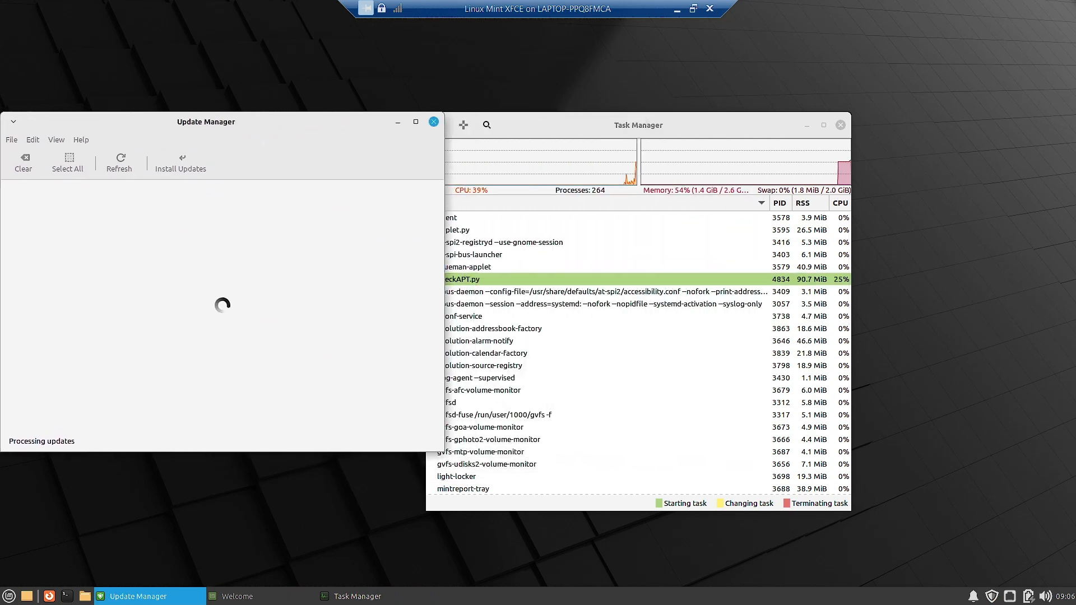
drag(632, 124, 748, 94)
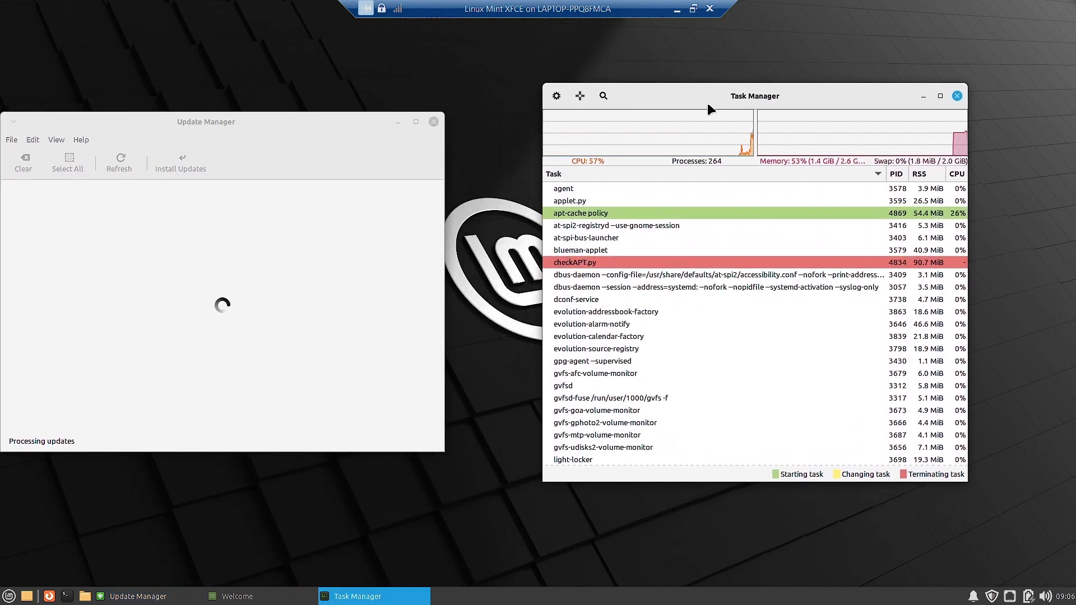
Step: Apply the new version of the Update Manager, authenticating with the account password
click(229, 366)
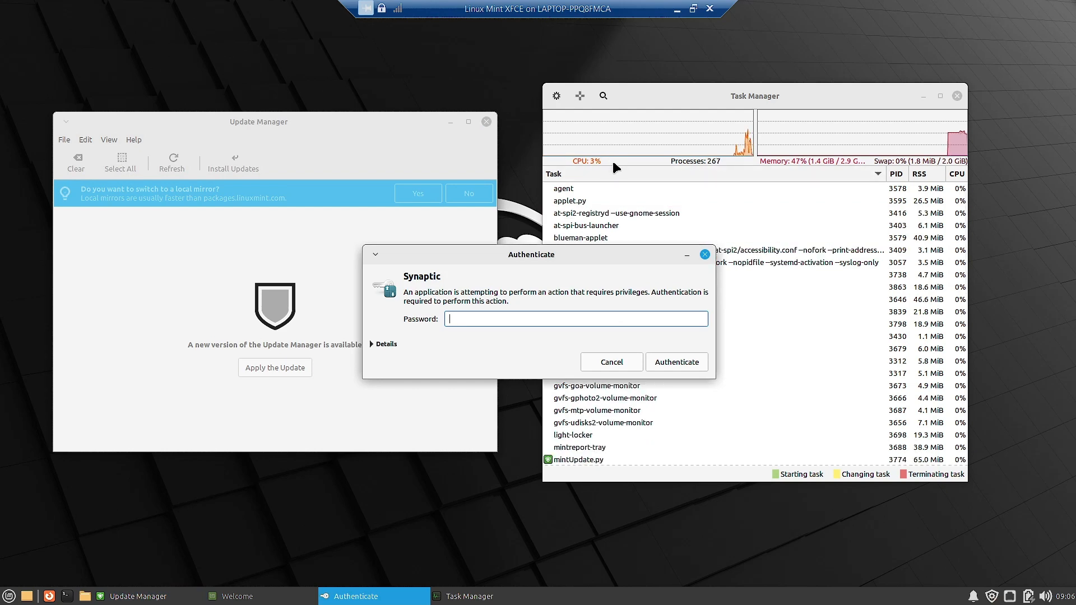
text(••••••)
key(Return)
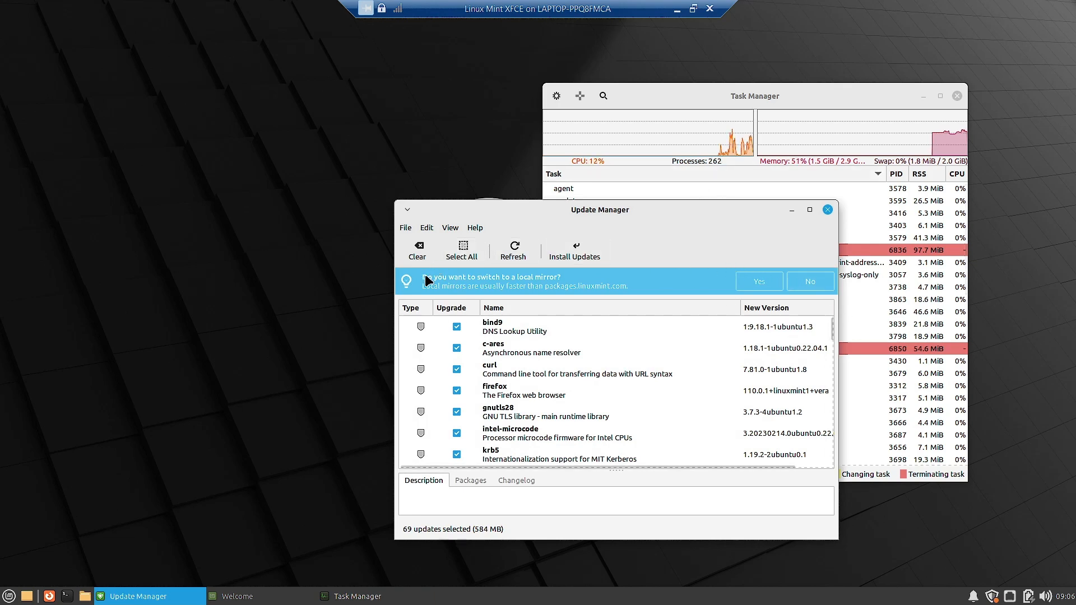
Step: Accept the offer to switch to a local mirror and enter the account password to open Software Sources
click(754, 281)
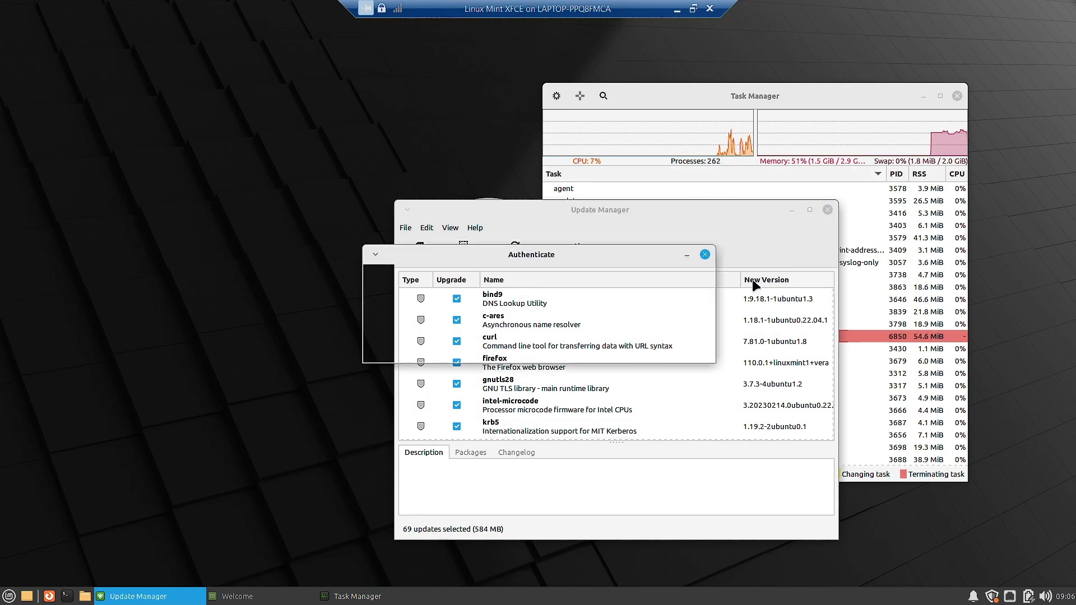
text(•••)
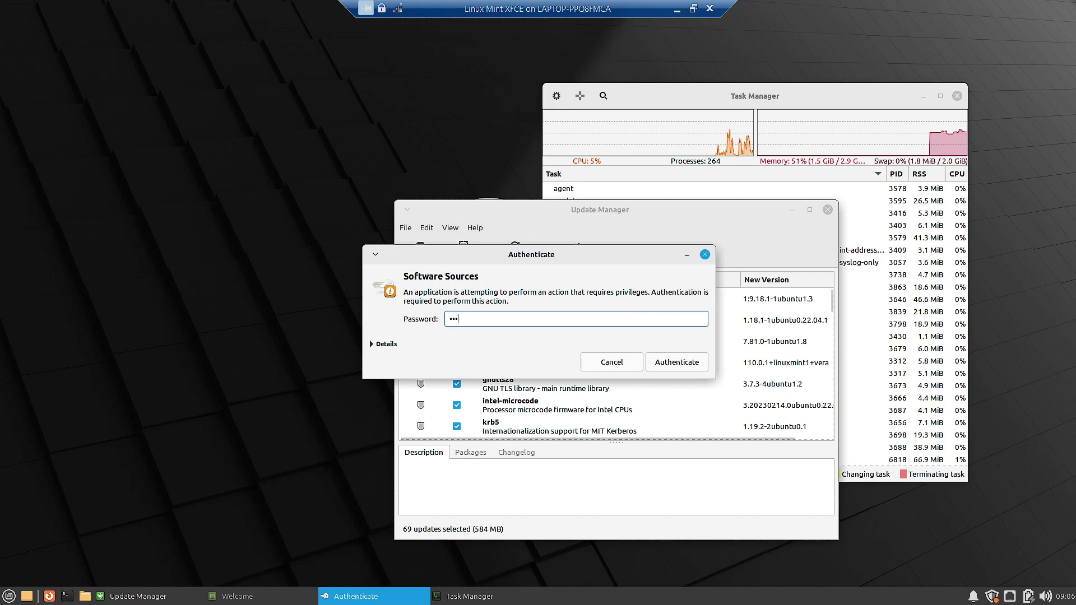
text(••)
key(Return)
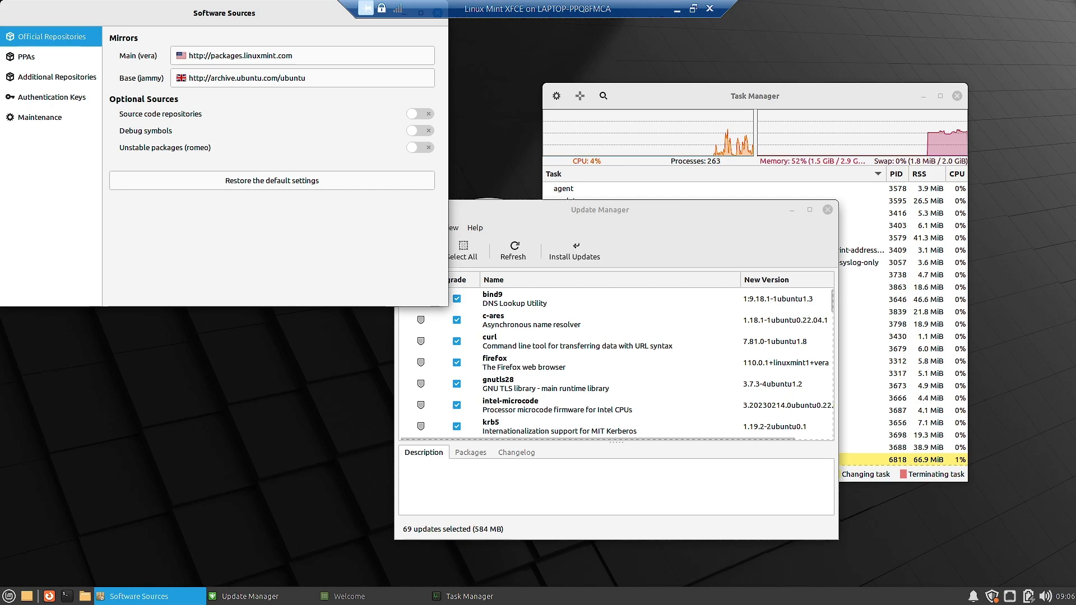
Step: Review the PPAs, Additional Repositories, Authentication Keys and Maintenance pages of Software Sources, and close the window
drag(278, 10, 299, 64)
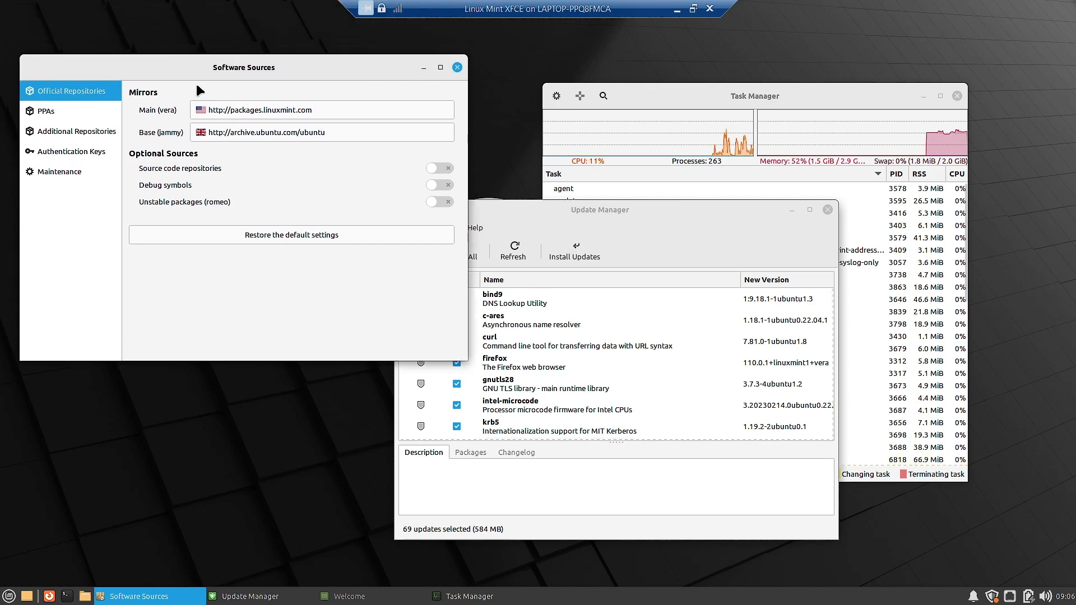
click(55, 111)
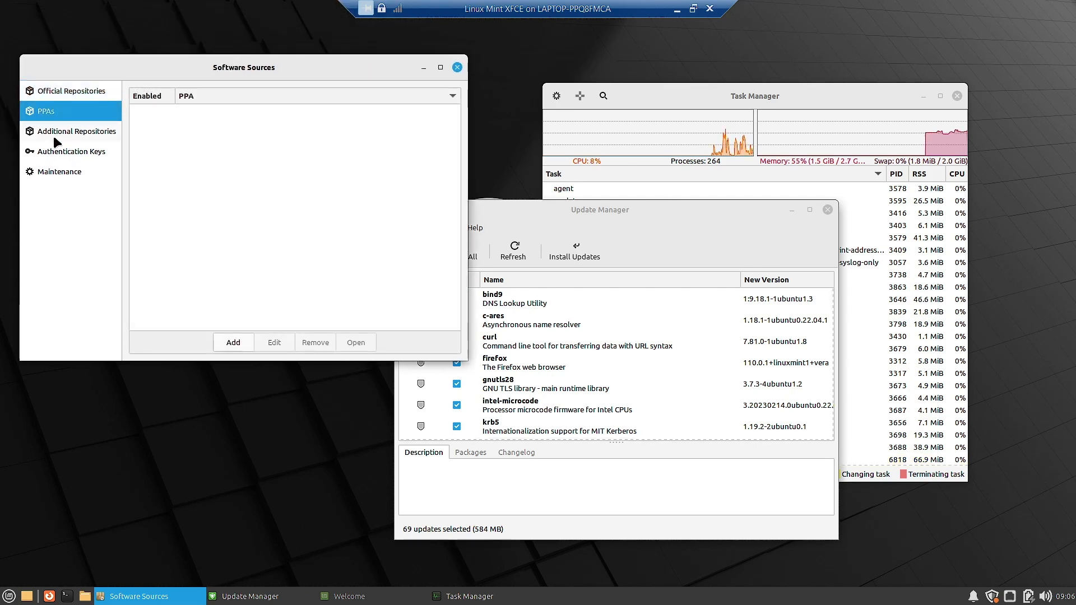
click(55, 135)
click(54, 154)
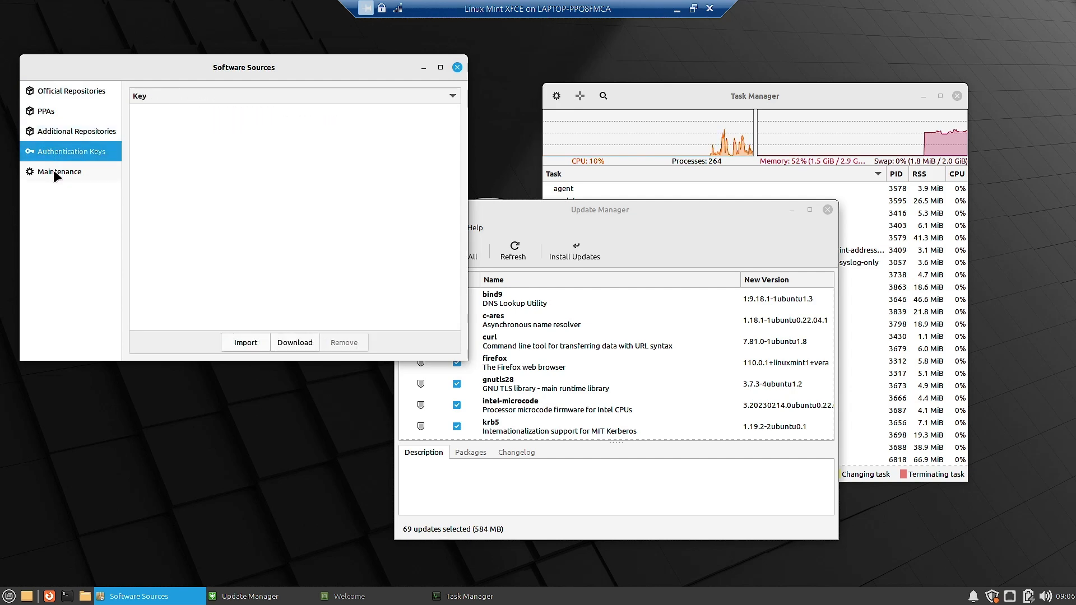
click(55, 173)
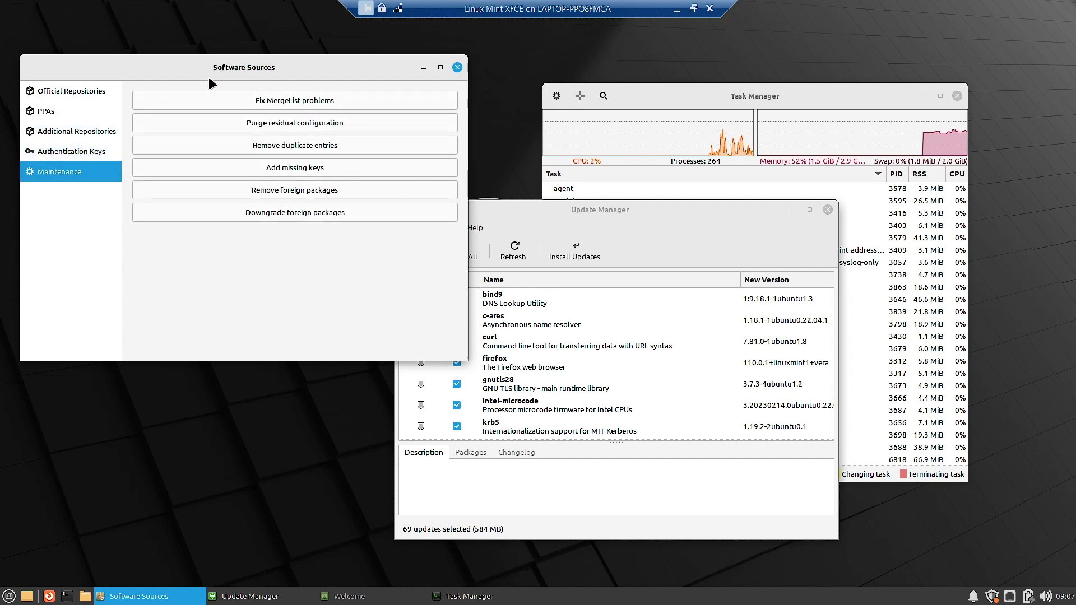
click(457, 68)
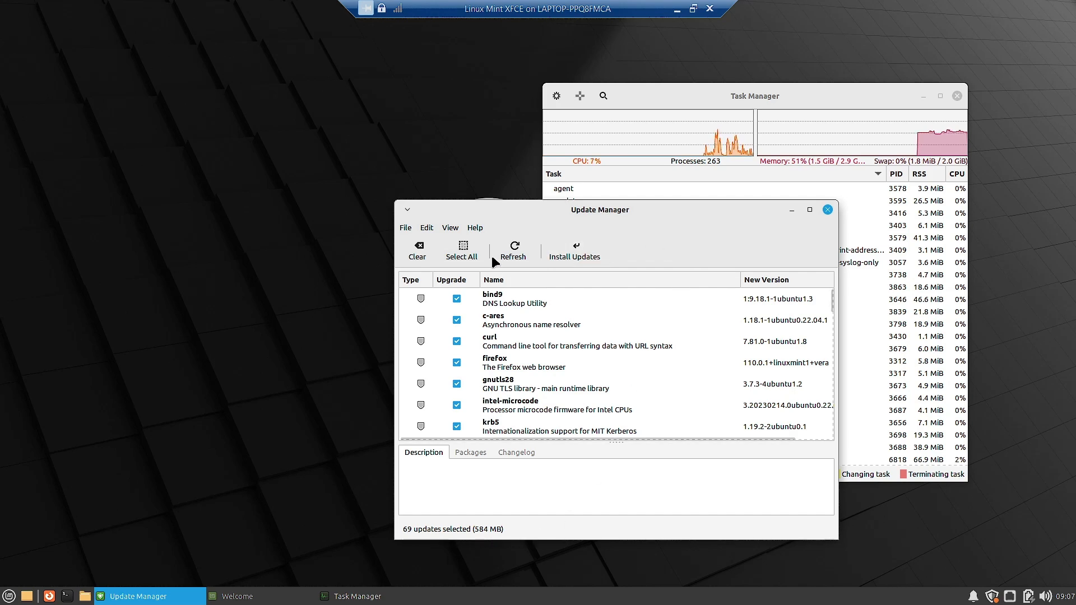
Step: Install the selected updates with their additional packages, authenticating with the account password, and close Task Manager
click(570, 250)
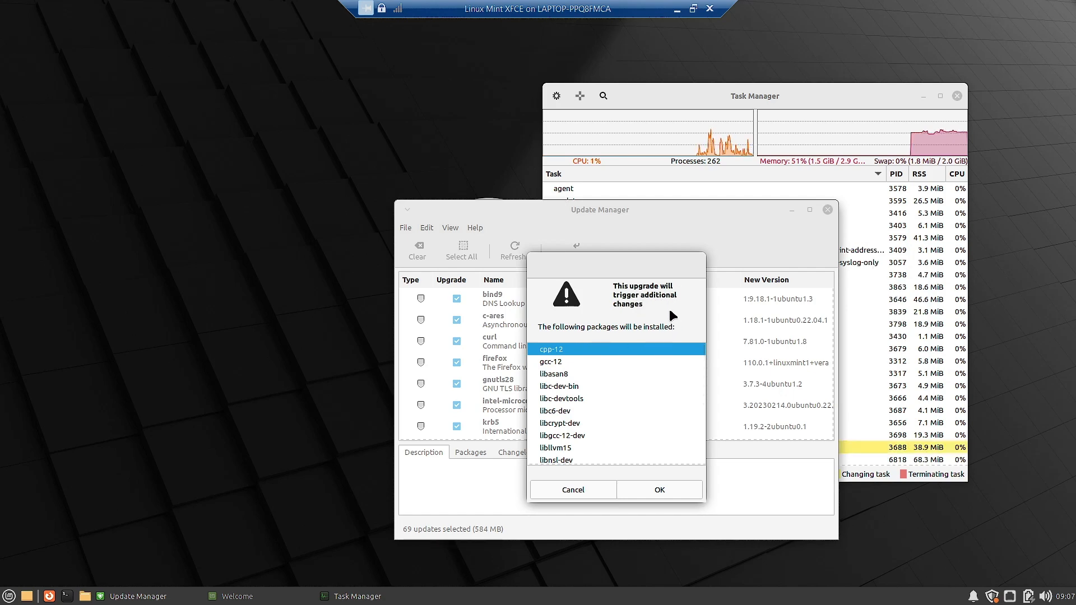
scroll(603, 401, down, 3)
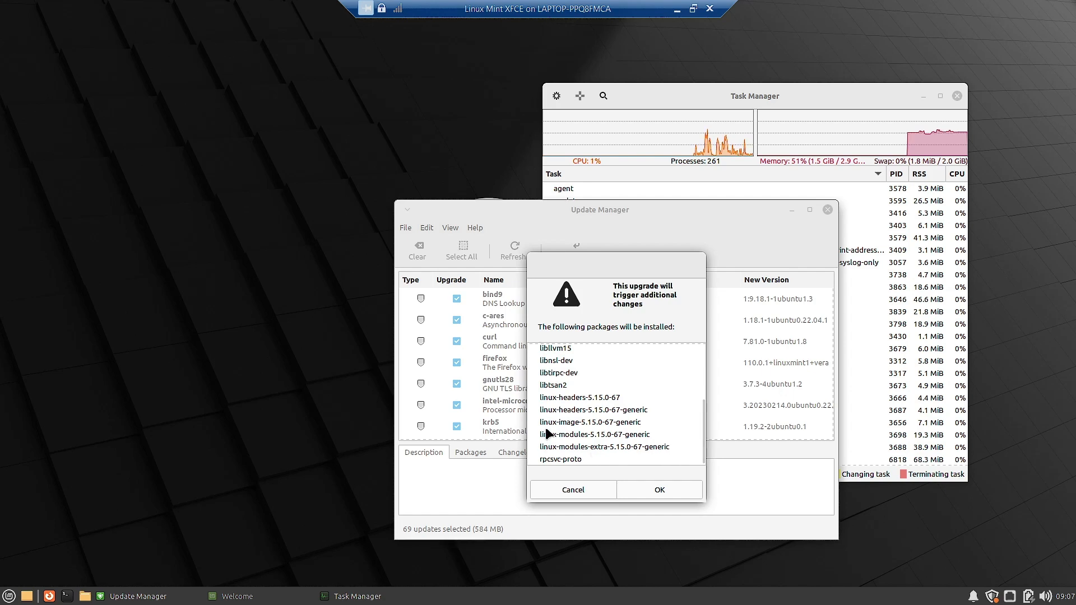
click(658, 490)
text(•••)
key(Return)
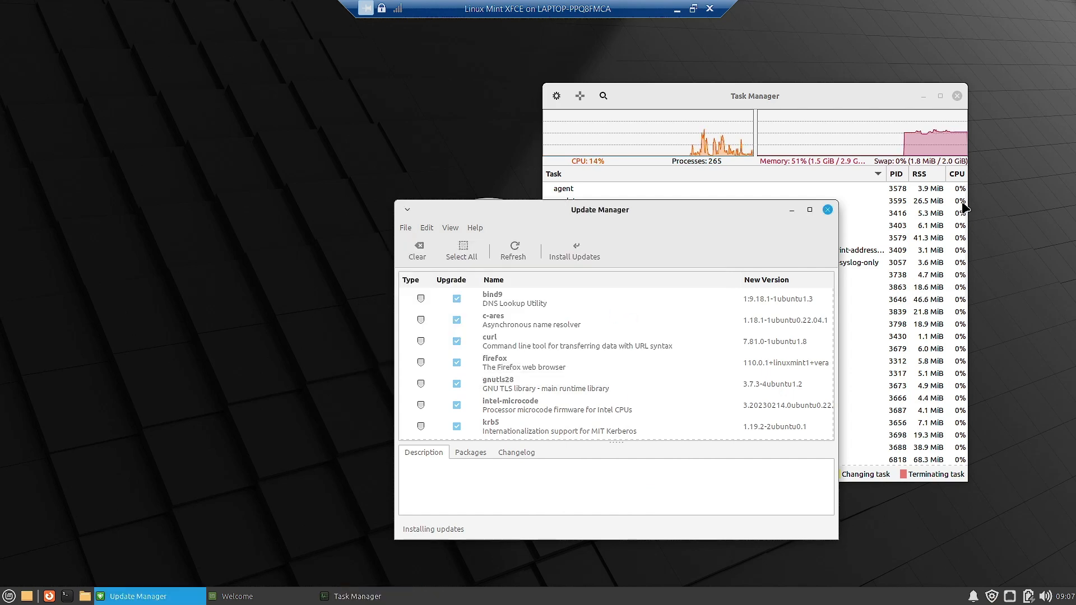
click(957, 96)
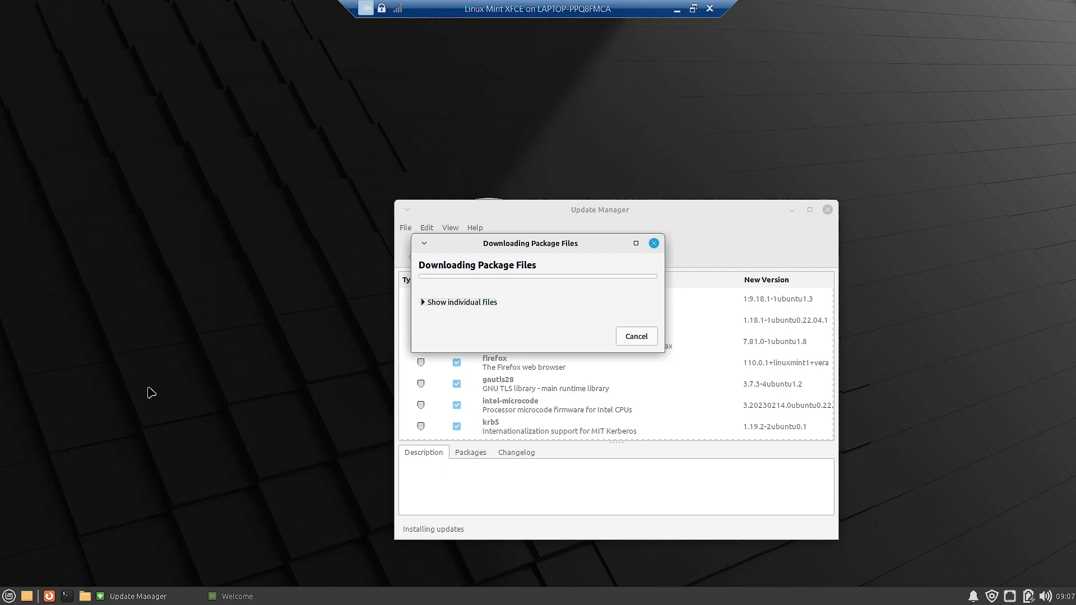
Step: Look through the Recently Used, All Applications and Accessories categories of the applications menu
click(8, 596)
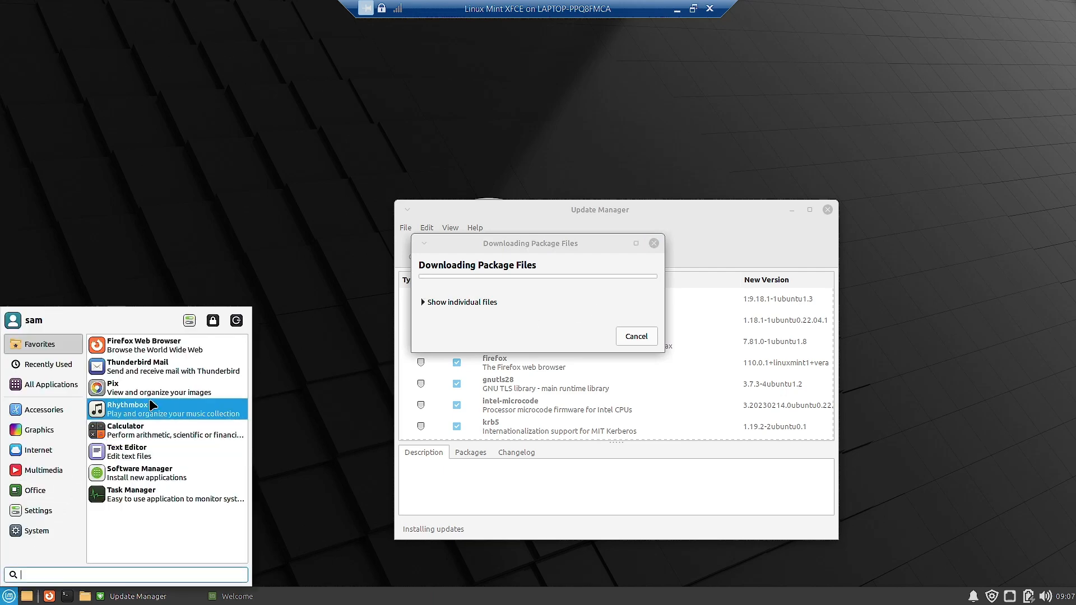
click(39, 364)
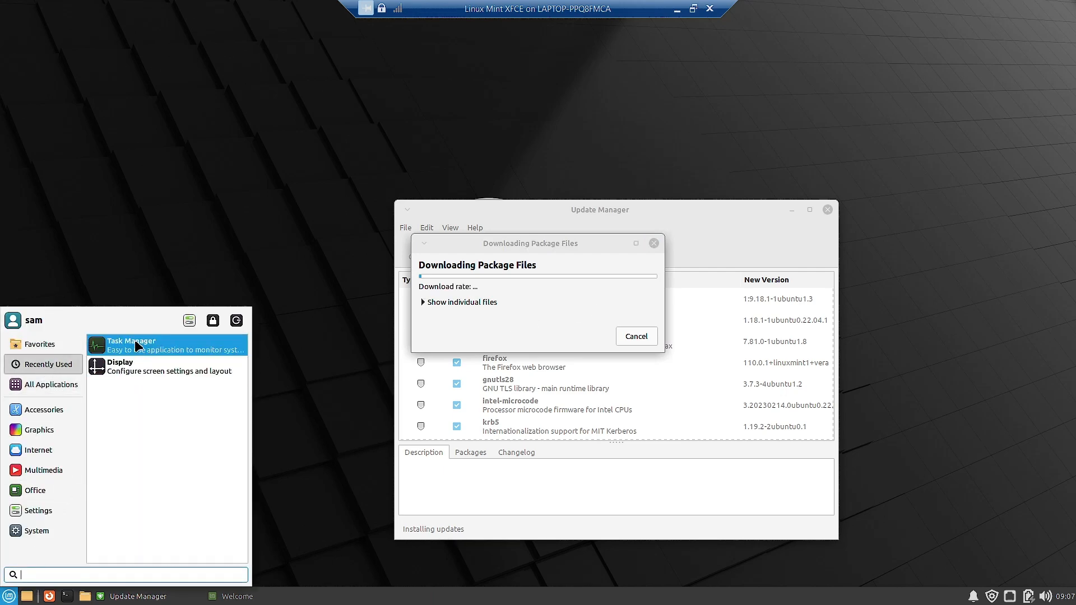
click(50, 385)
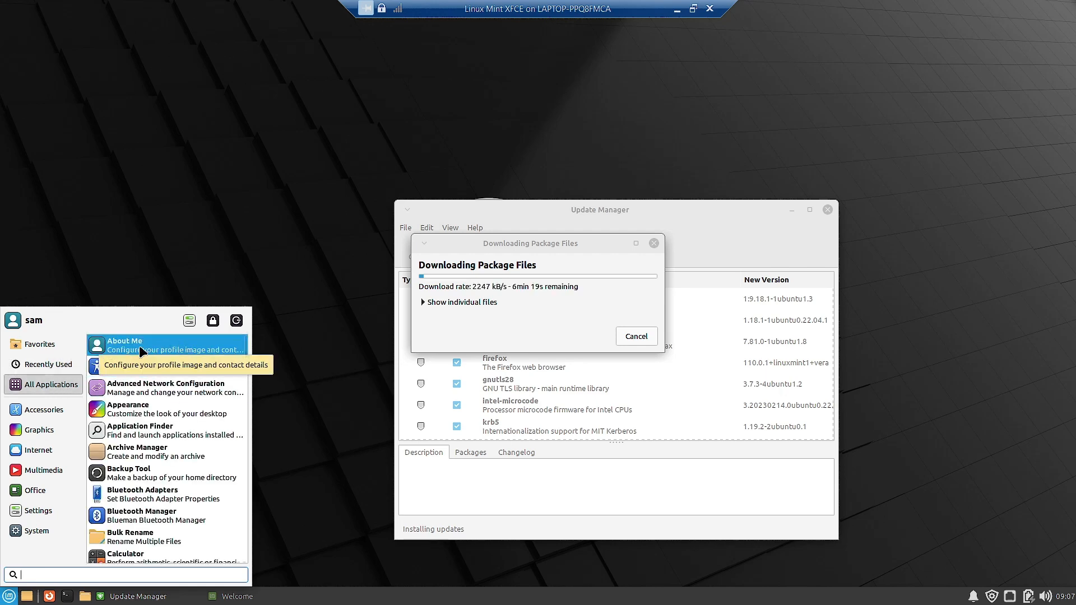
click(49, 410)
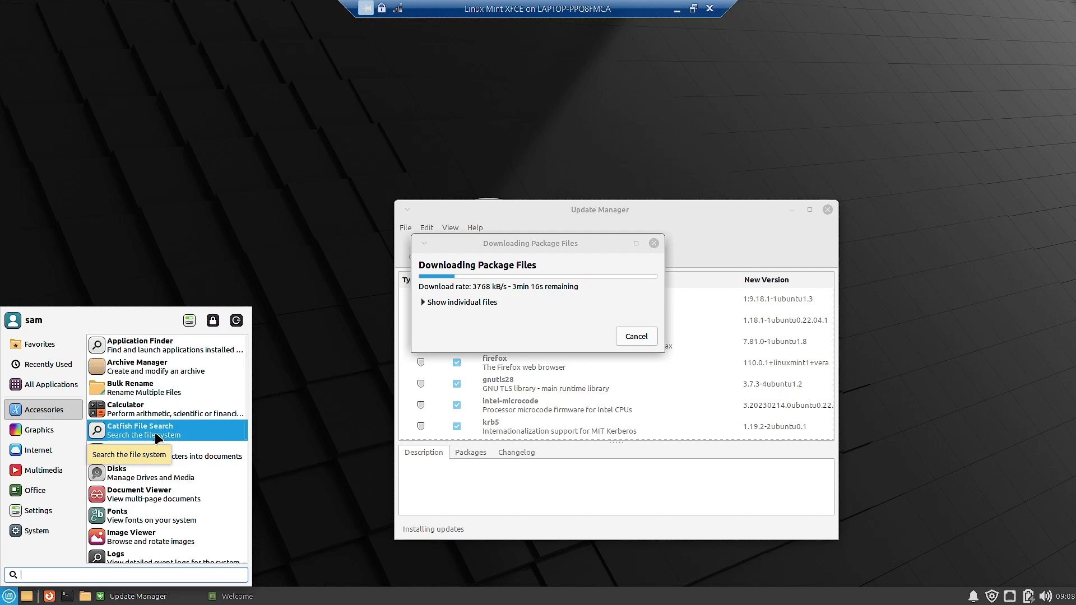
Step: Open Disks, view its About information and the hard disk's volumes, and close the program
click(135, 476)
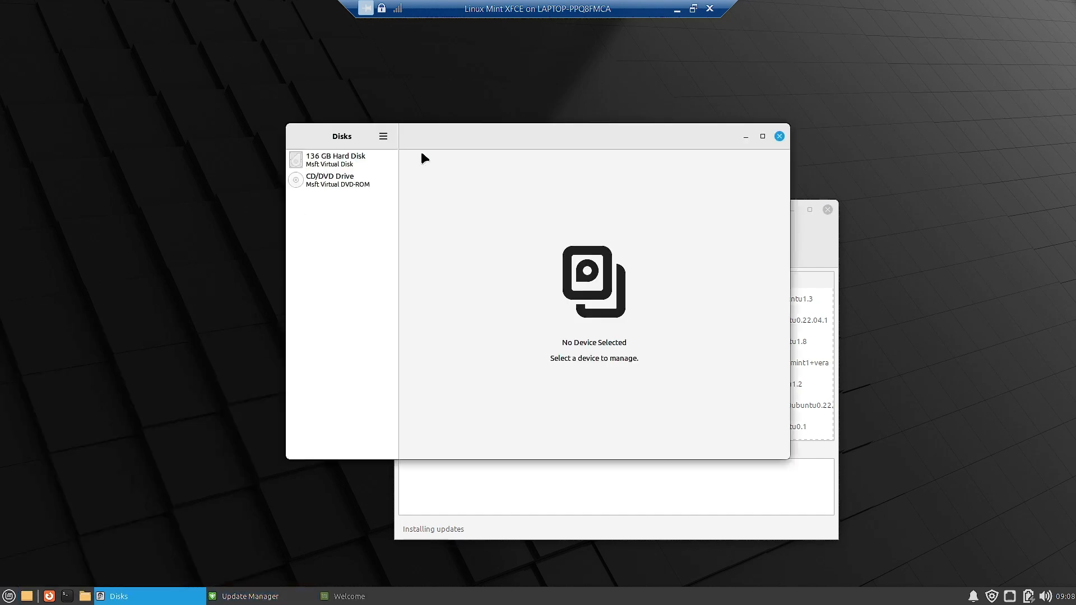
click(383, 137)
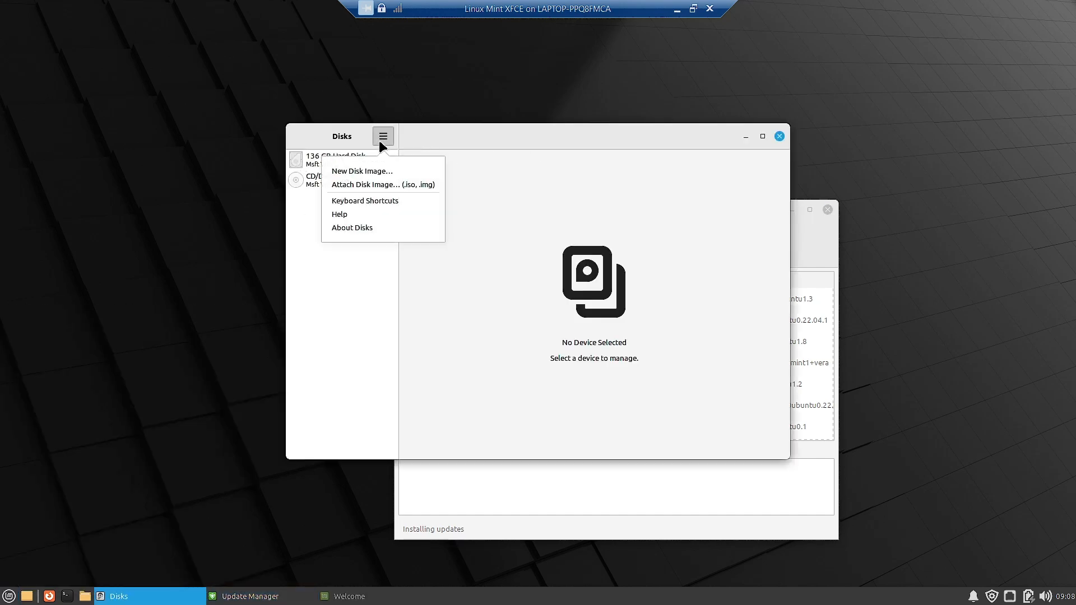
click(370, 228)
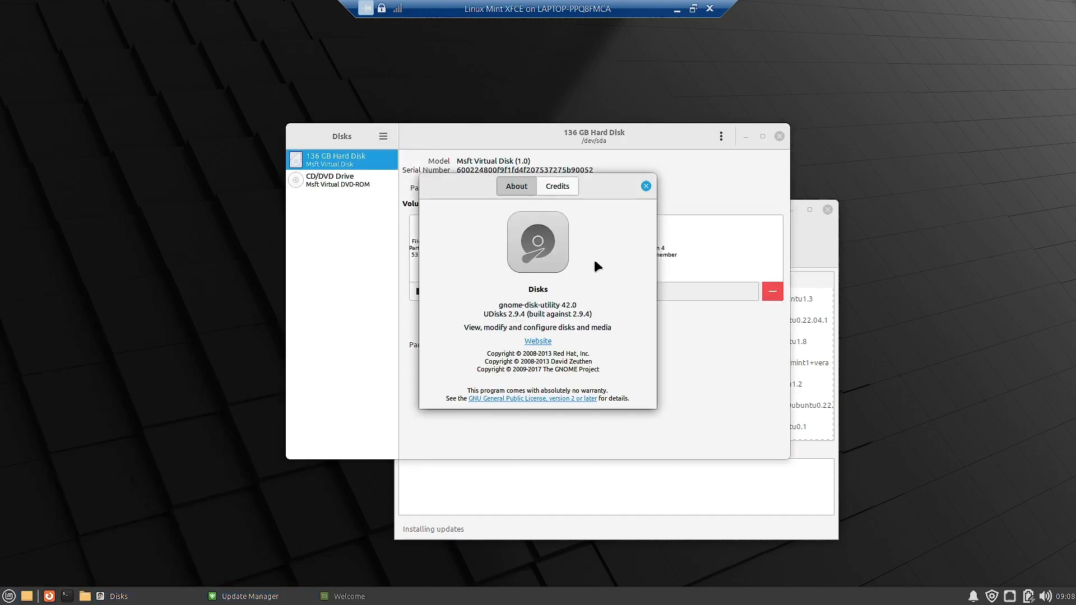
click(646, 186)
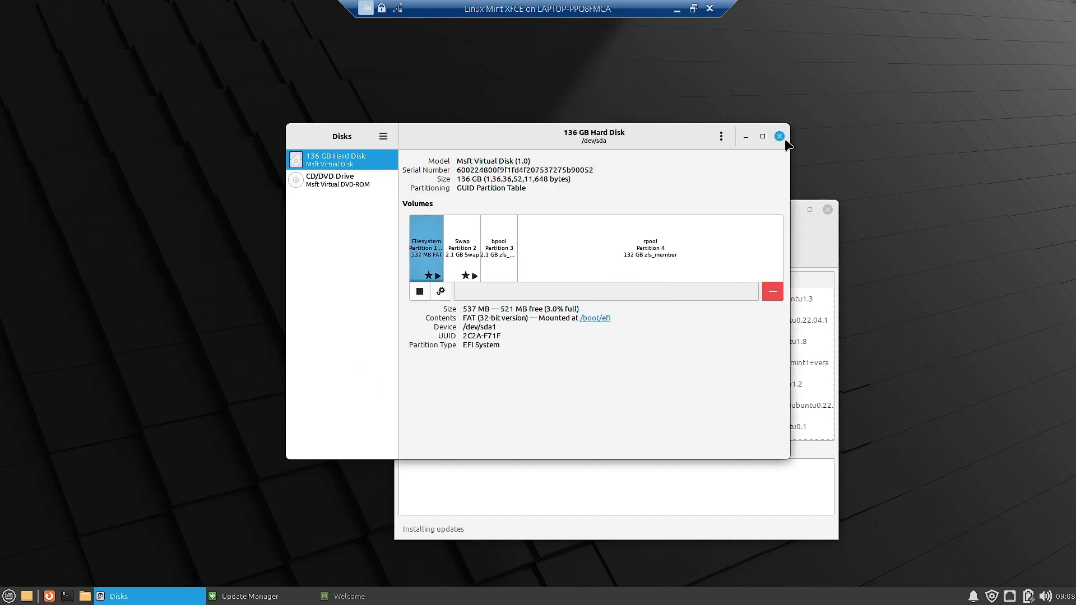
click(779, 136)
Step: Look through the Accessories applications and start the Redshift color temperature tool
click(9, 596)
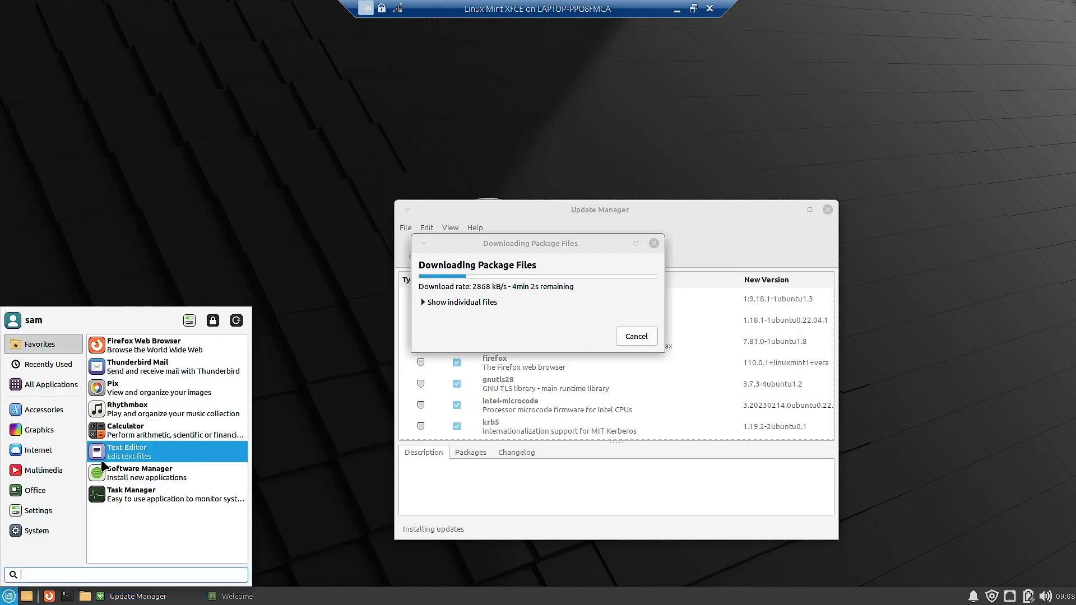
click(49, 411)
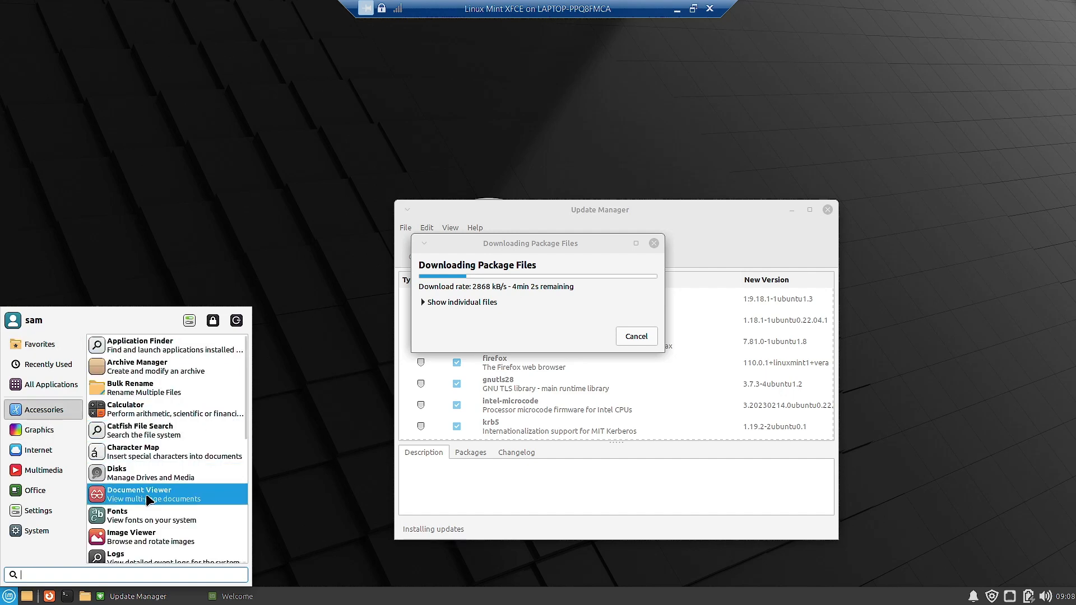
scroll(168, 508, down, 1)
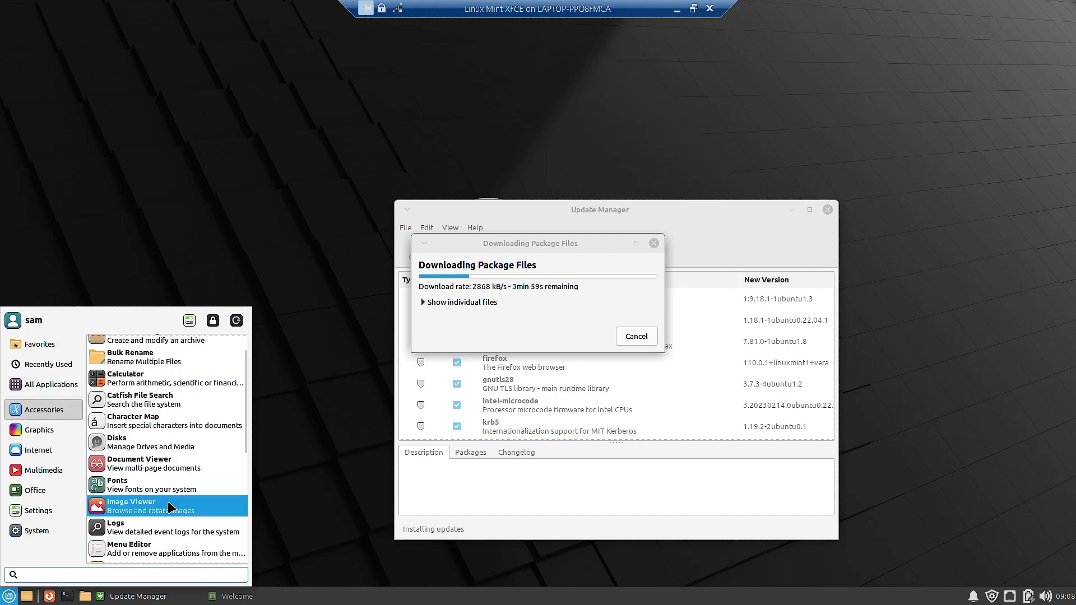
scroll(173, 511, down, 1)
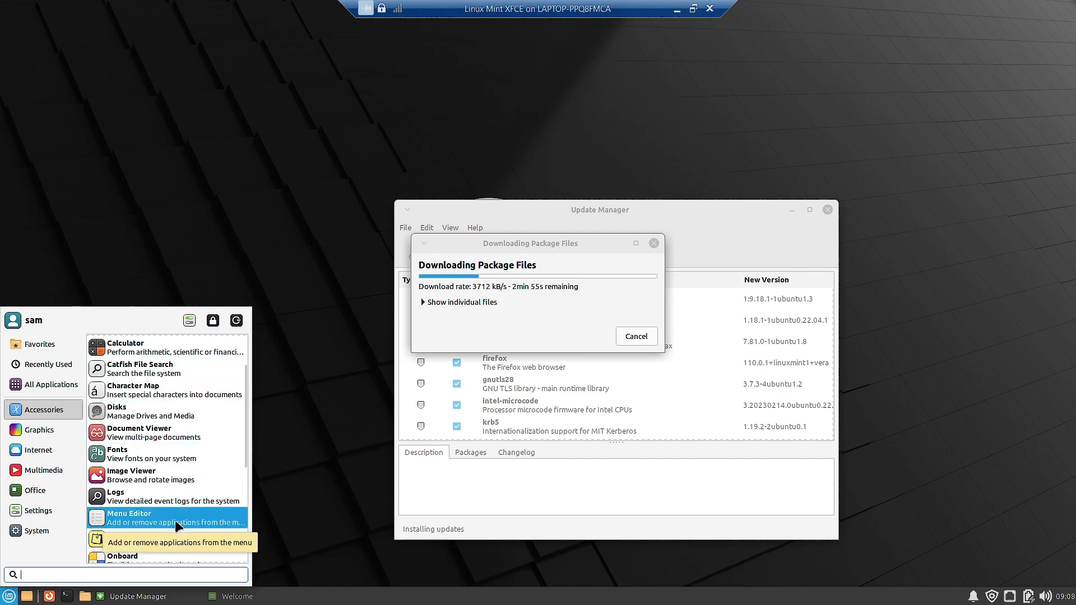
scroll(176, 521, down, 1)
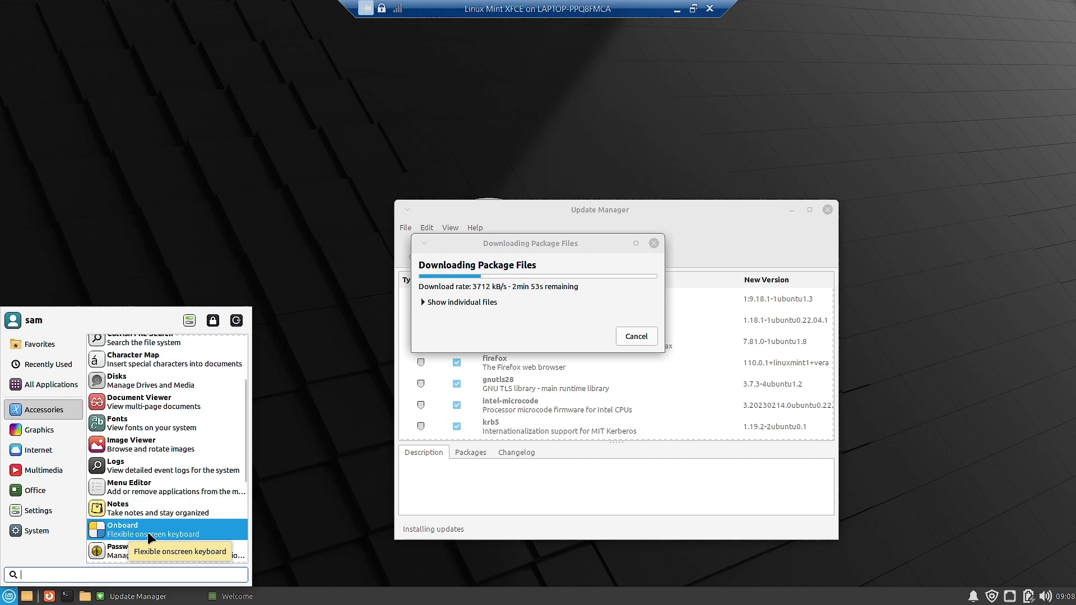
scroll(196, 535, down, 3)
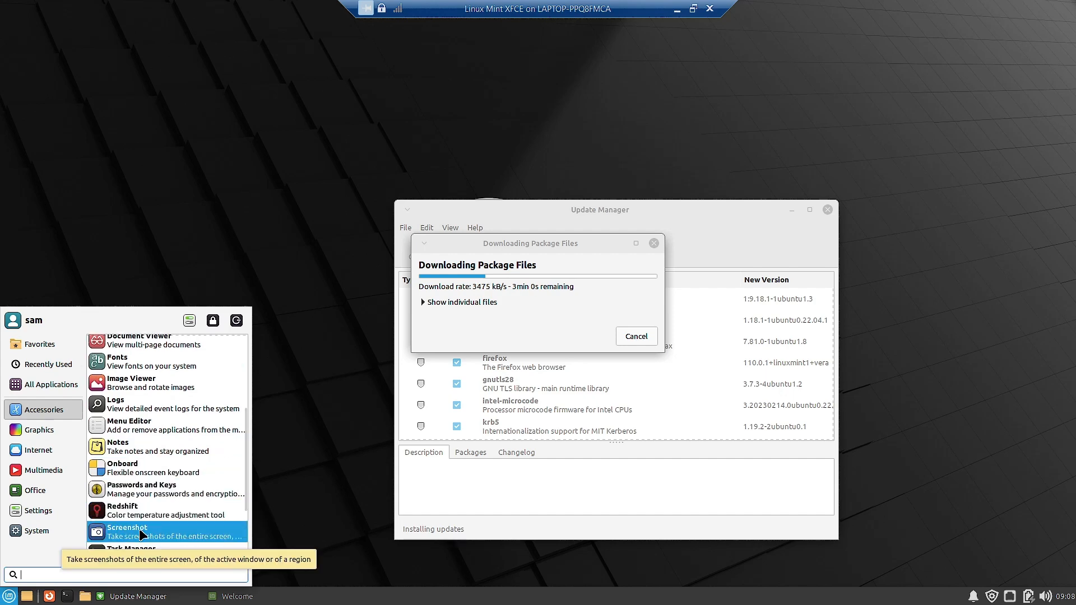
click(170, 511)
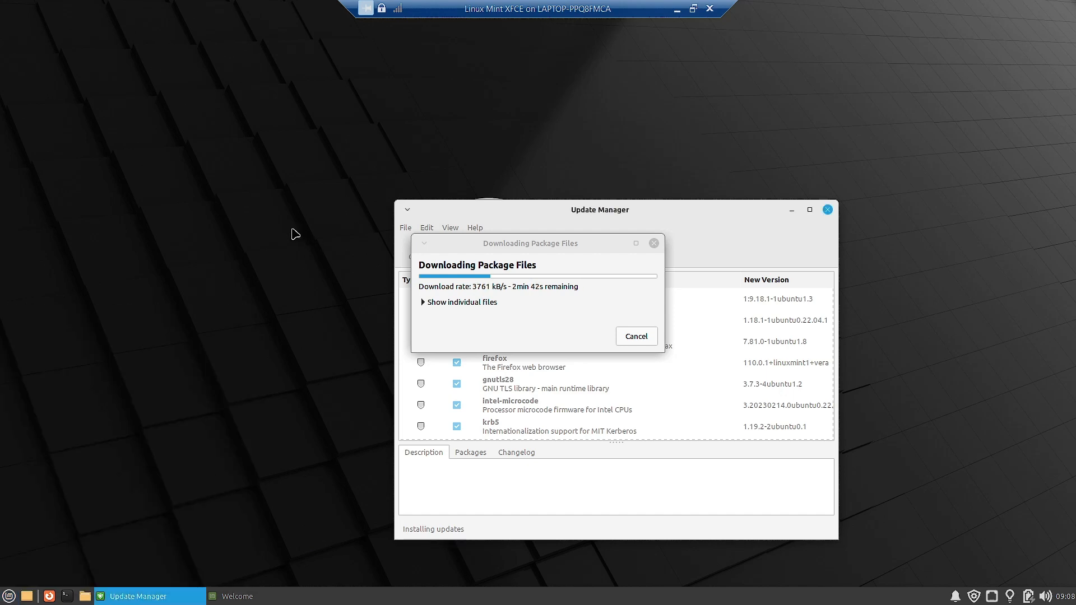
Step: Open USB Image Writer from Accessories, view its ISO image file chooser without selecting a file, and close the program
click(9, 596)
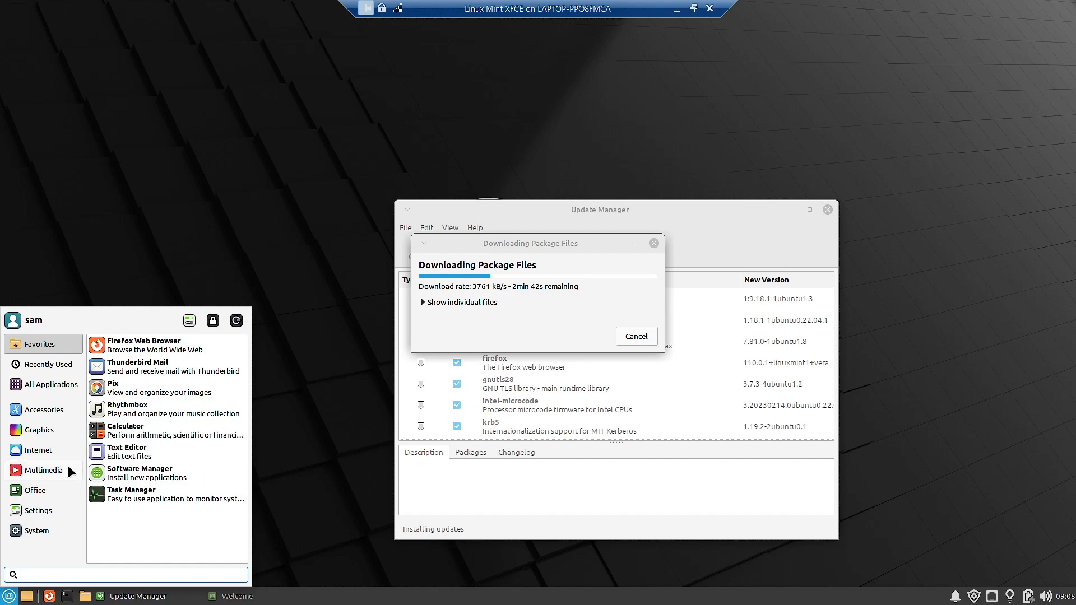
scroll(161, 504, down, 5)
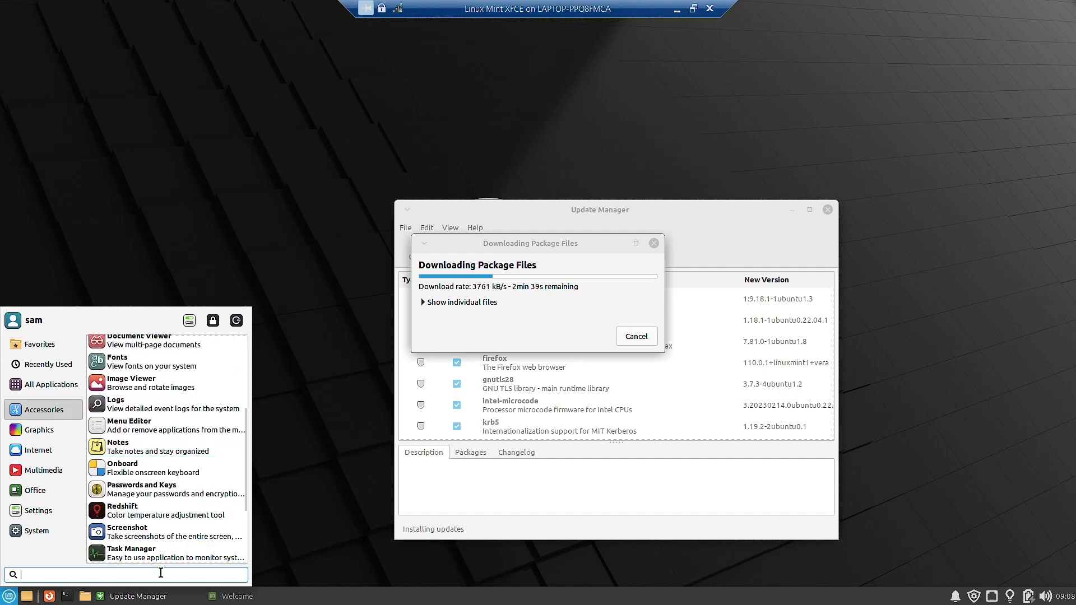
scroll(199, 532, down, 2)
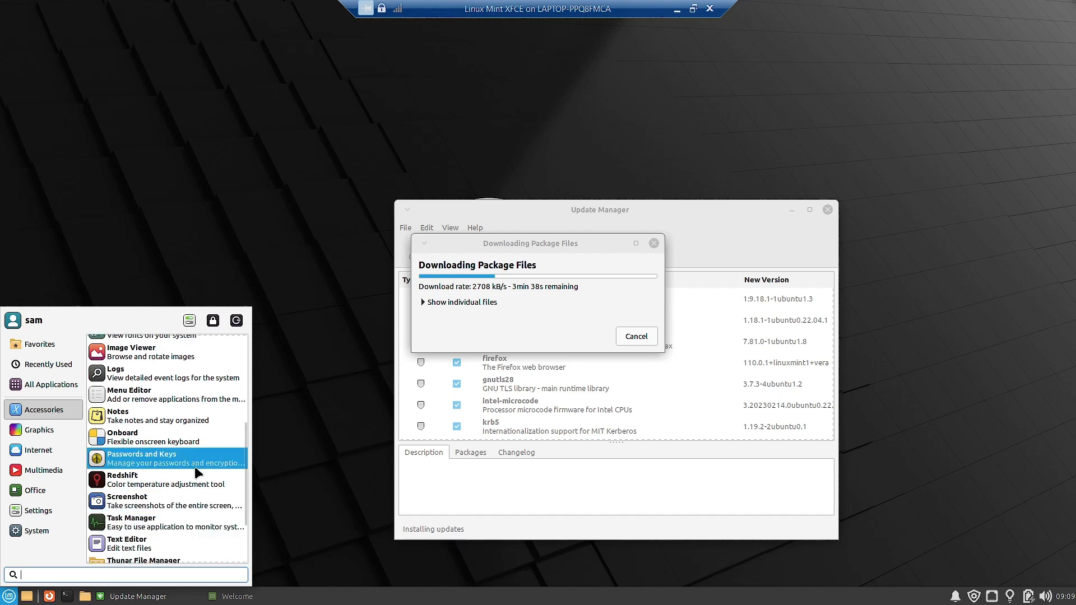
scroll(181, 548, down, 1)
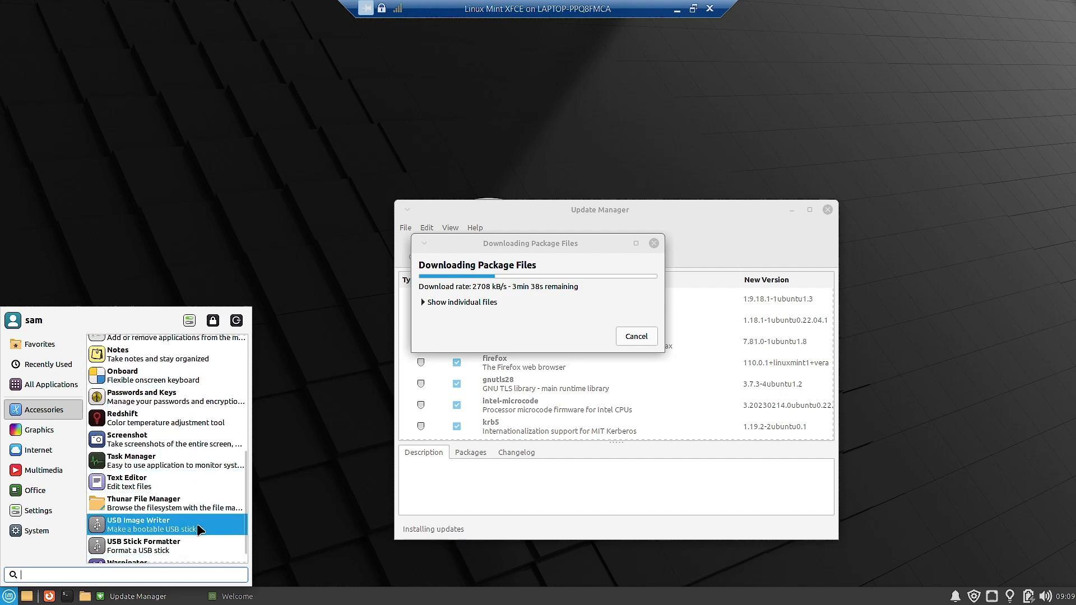
click(152, 527)
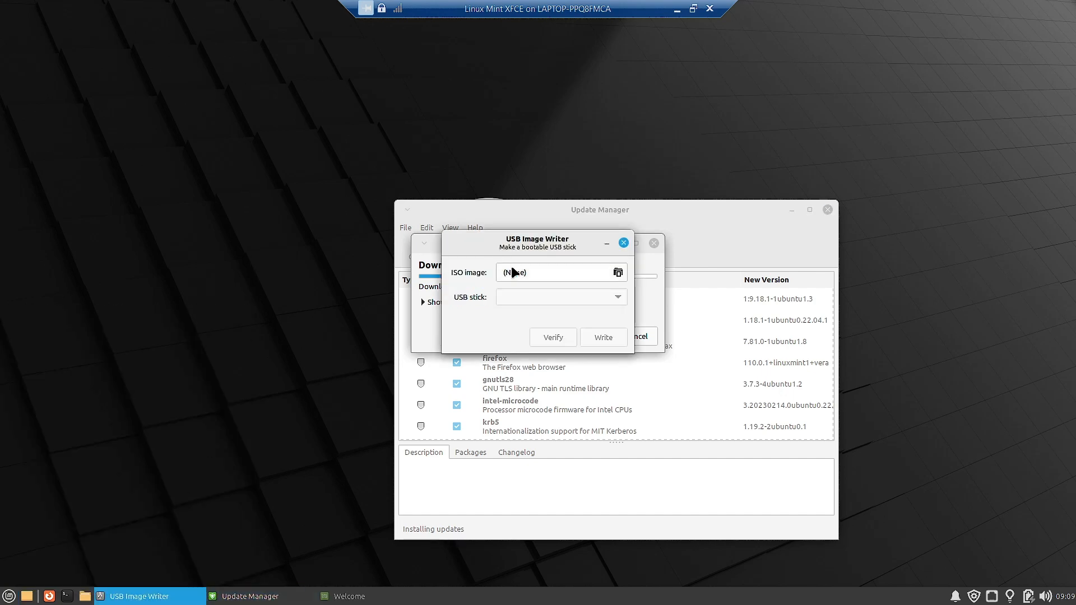
click(542, 271)
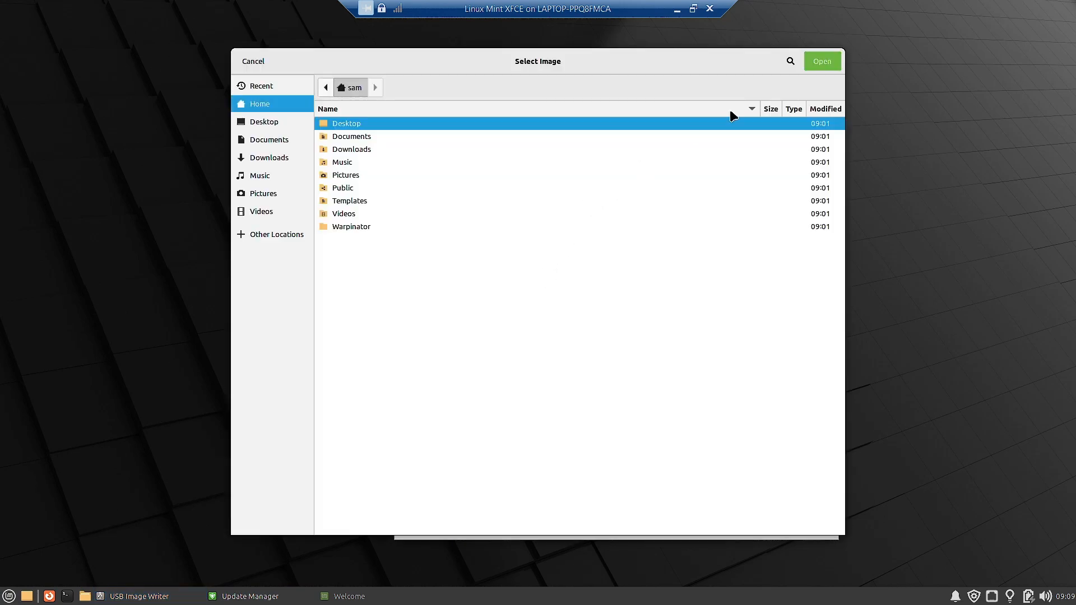
click(252, 63)
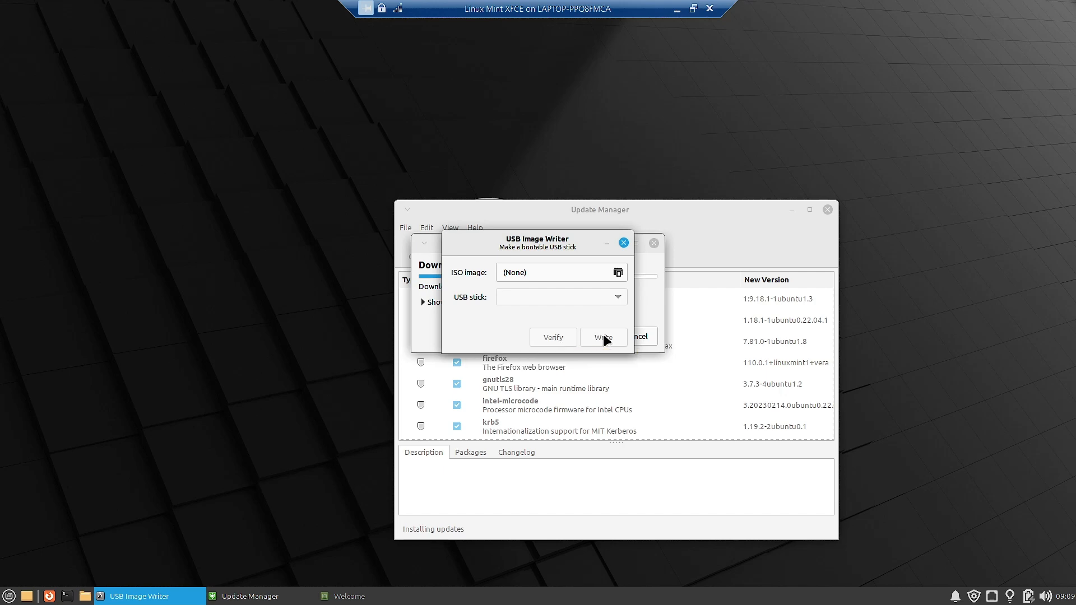
click(624, 242)
Step: Open USB Stick Formatter from Accessories, view the available filesystem choices, and close it without formatting
click(9, 596)
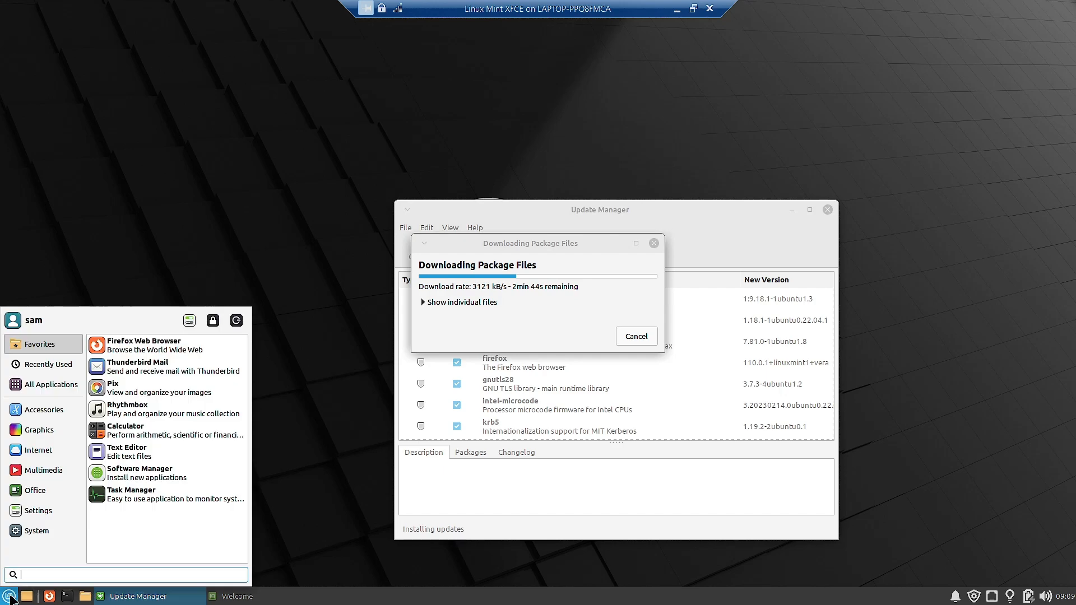
click(37, 410)
scroll(143, 507, down, 8)
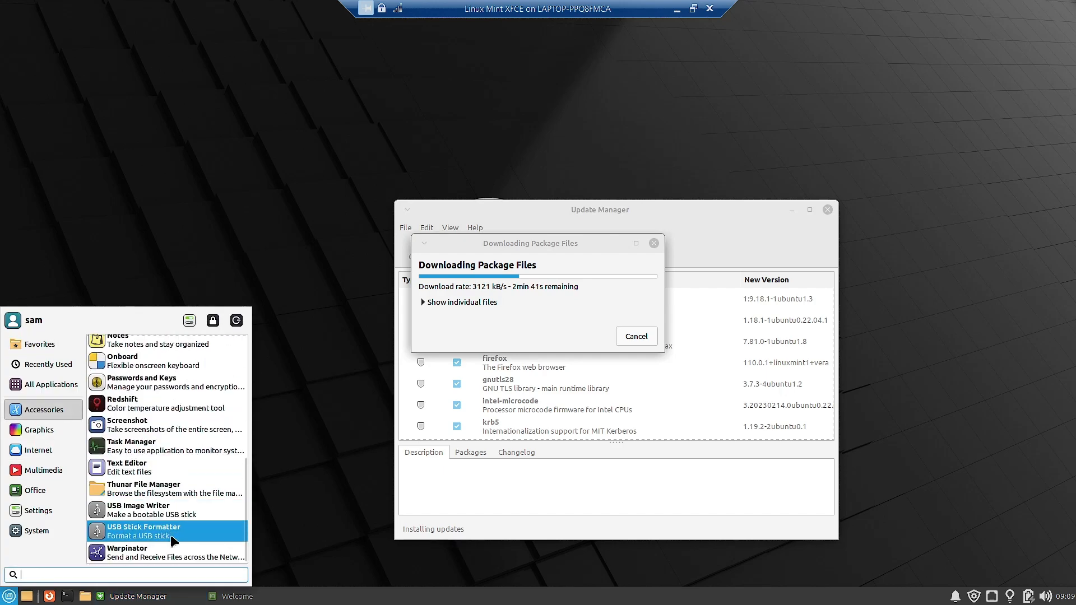
click(168, 533)
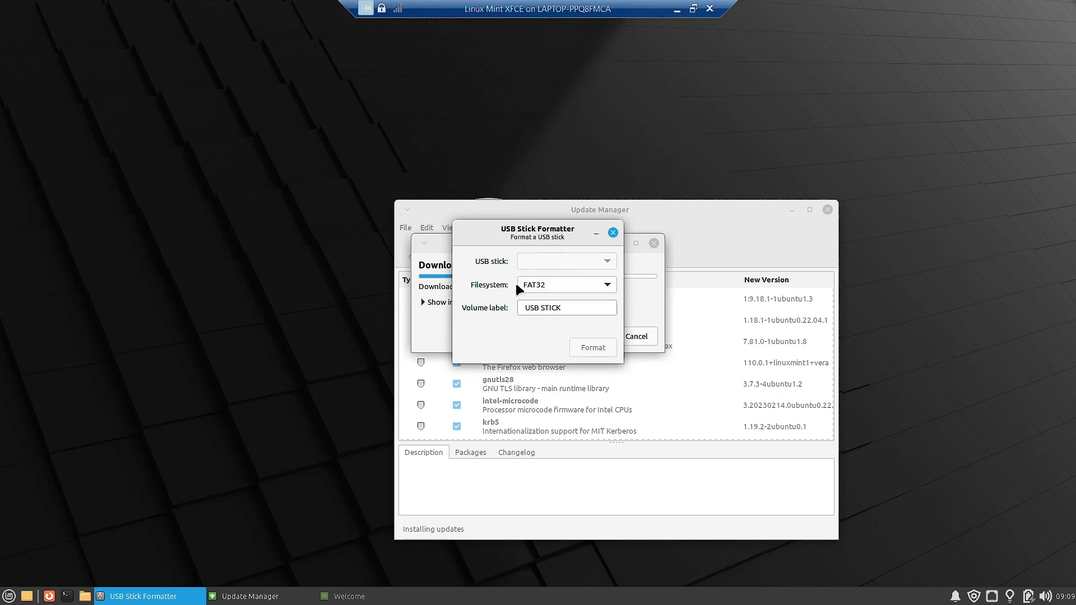
click(532, 285)
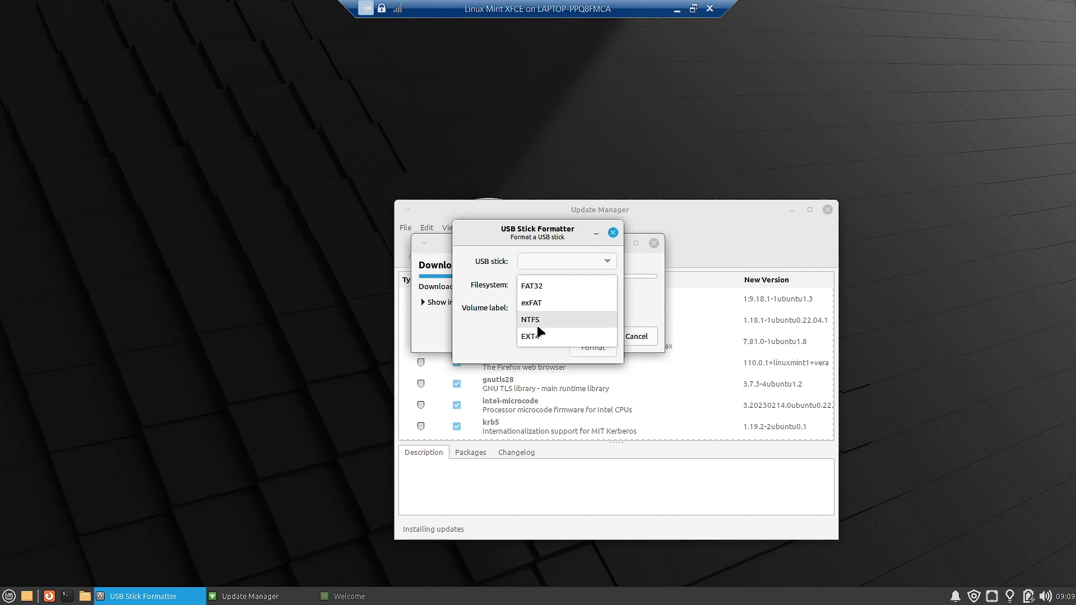
click(478, 332)
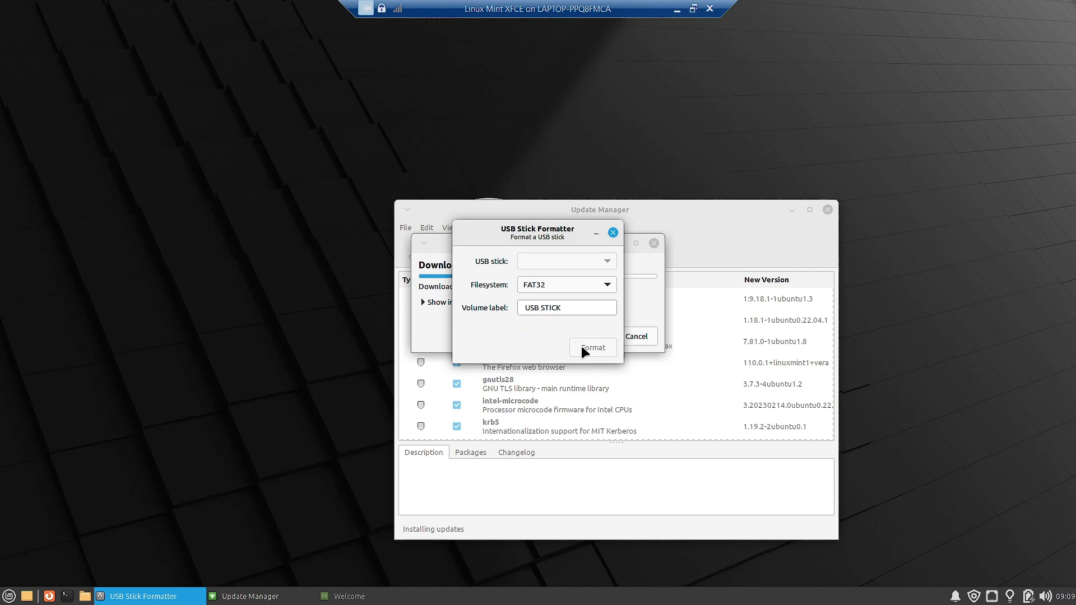
click(613, 233)
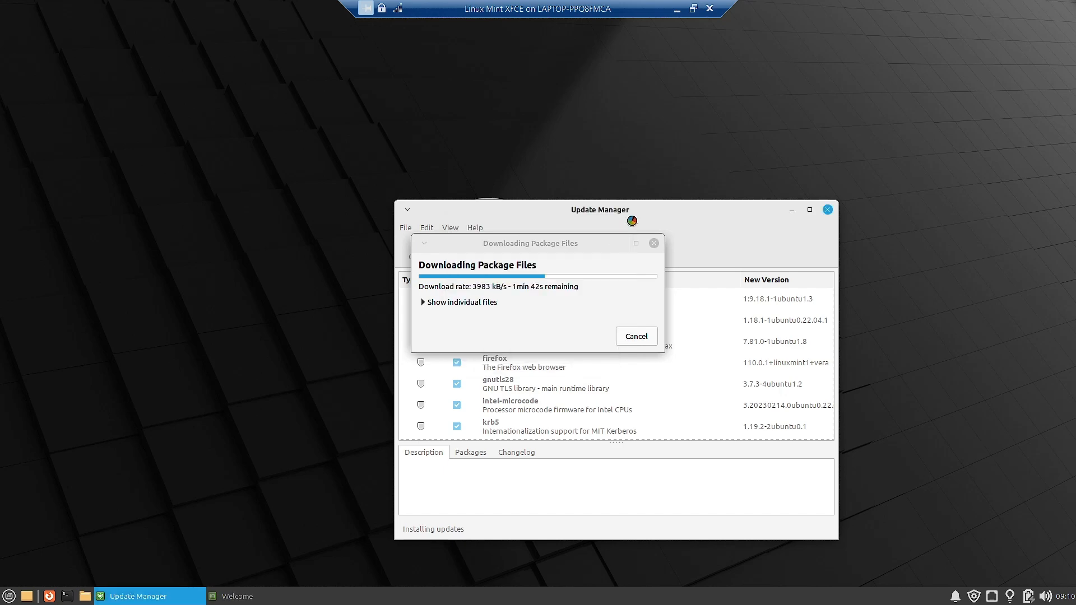
Step: Look through the remaining Accessories and the Graphics, Internet, Multimedia and Office categories of the applications menu
click(8, 596)
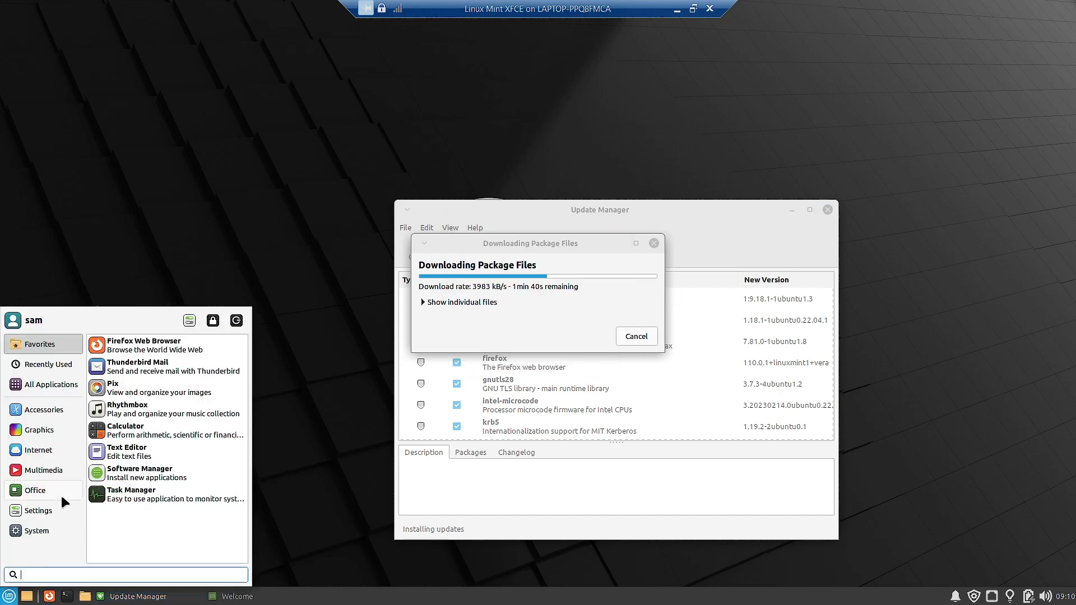
mouse_move(63, 411)
scroll(199, 480, down, 5)
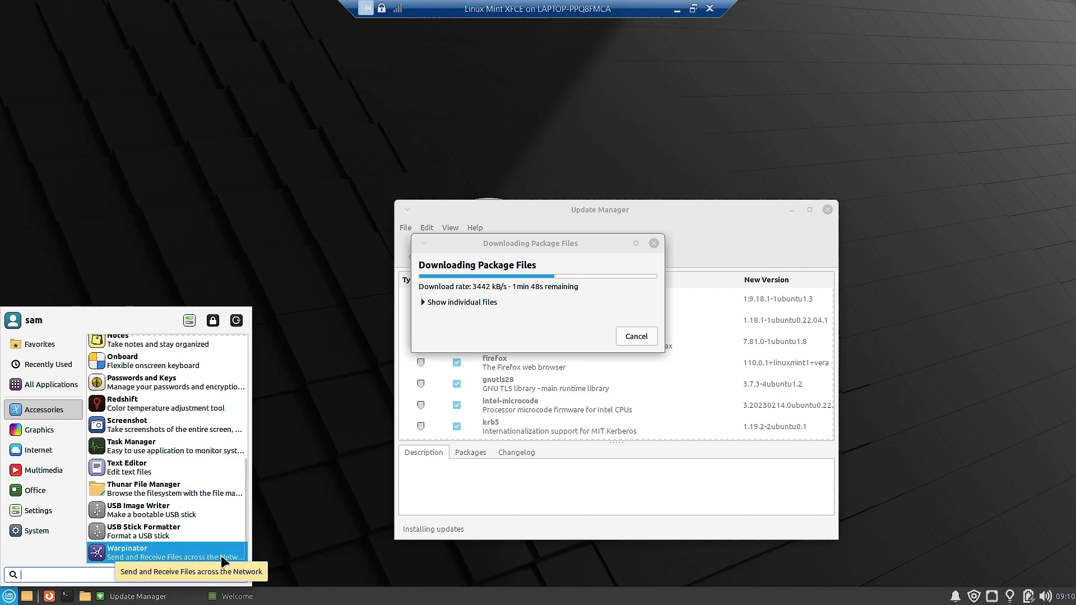
mouse_move(26, 426)
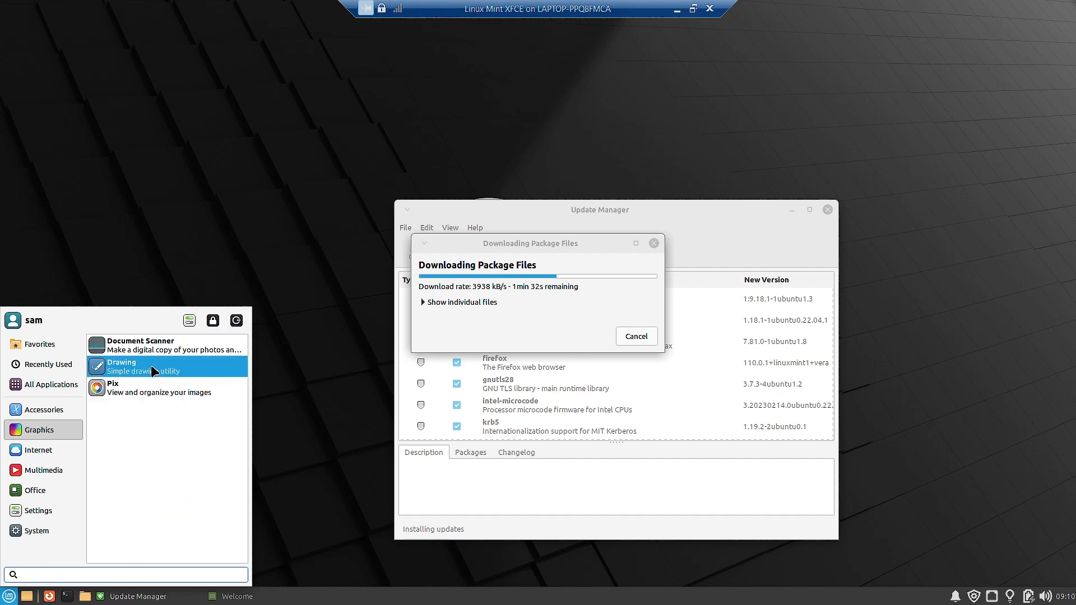
mouse_move(29, 476)
mouse_move(48, 445)
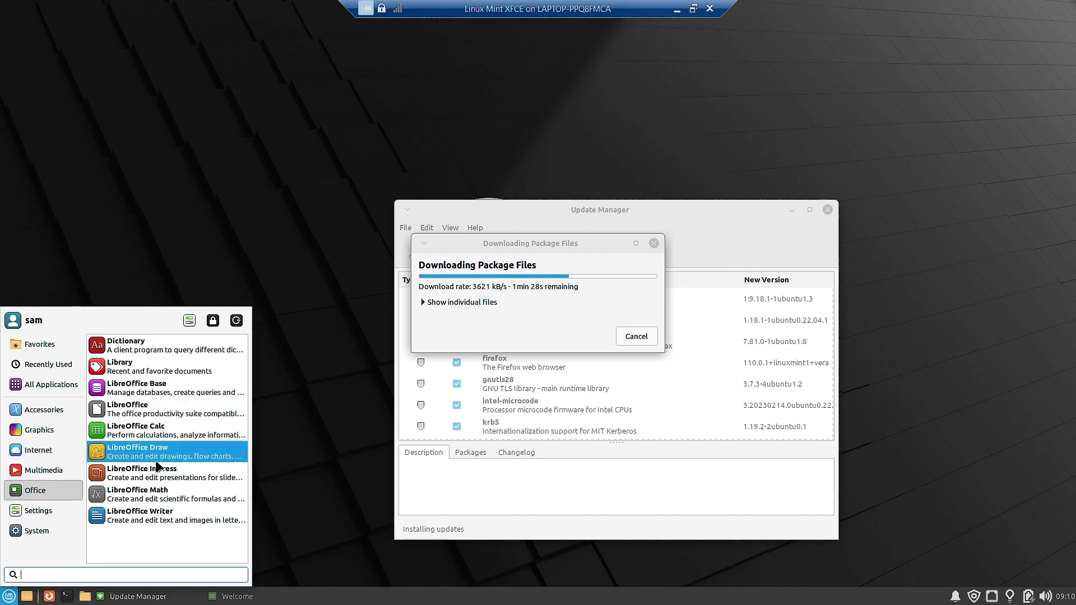
Step: Open Dictionary from the Office category, view its About information, and close the program
click(165, 351)
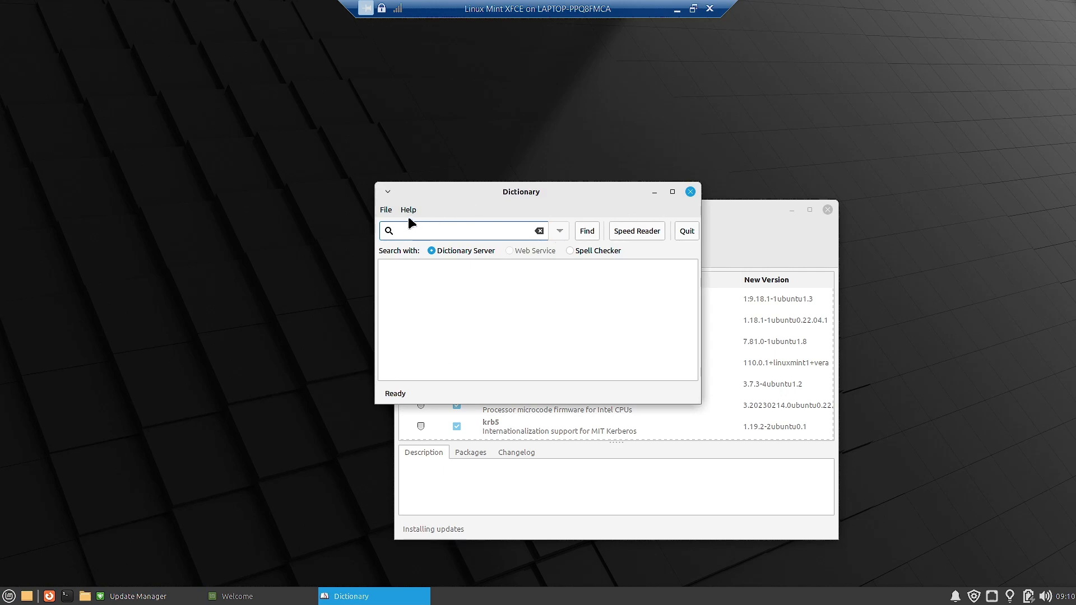
click(410, 210)
click(425, 227)
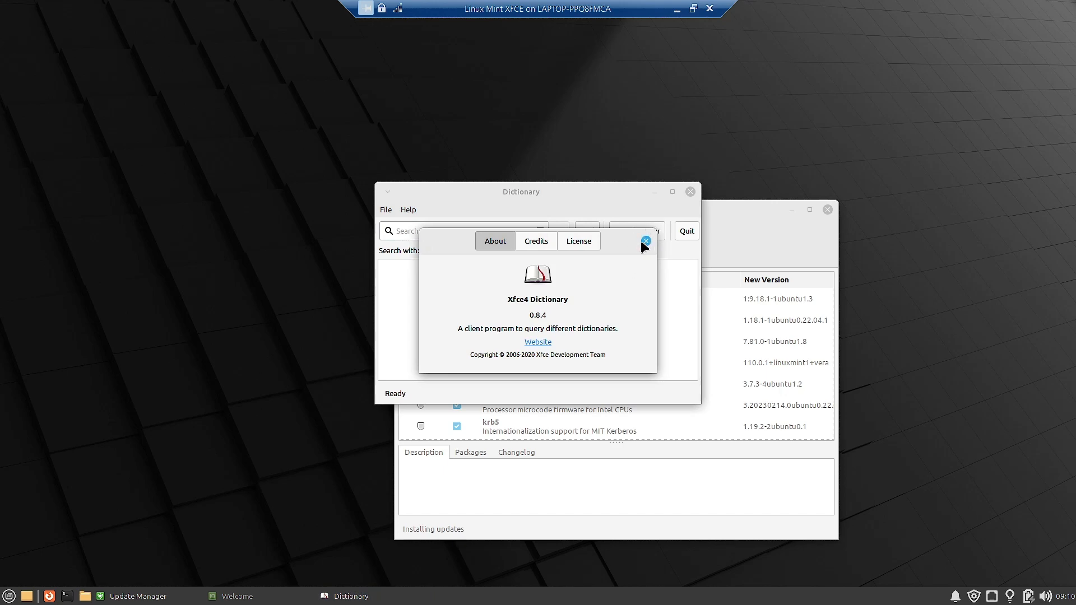
click(643, 242)
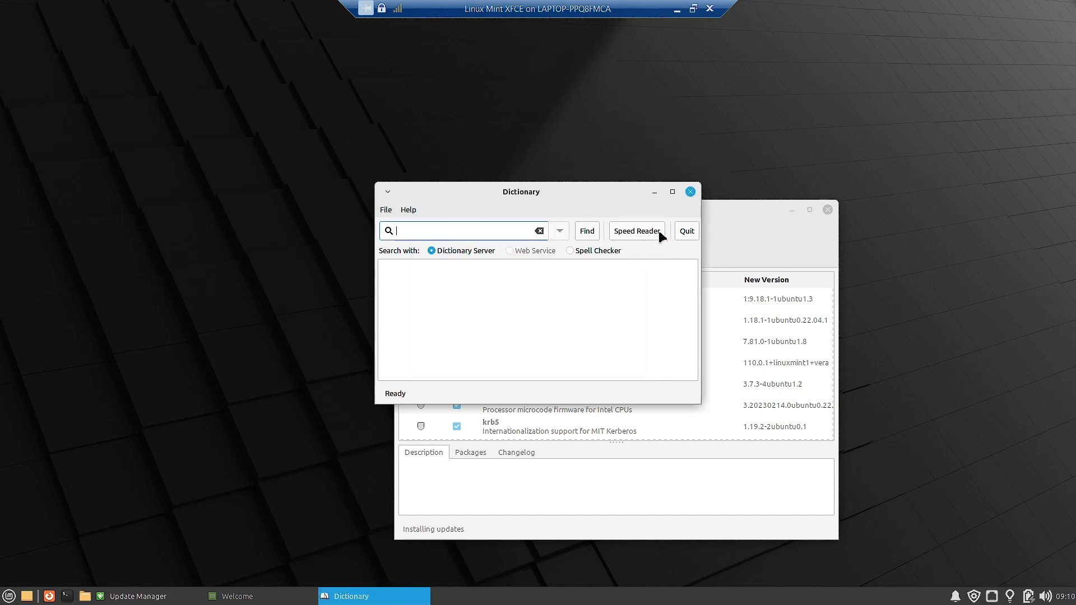
click(691, 192)
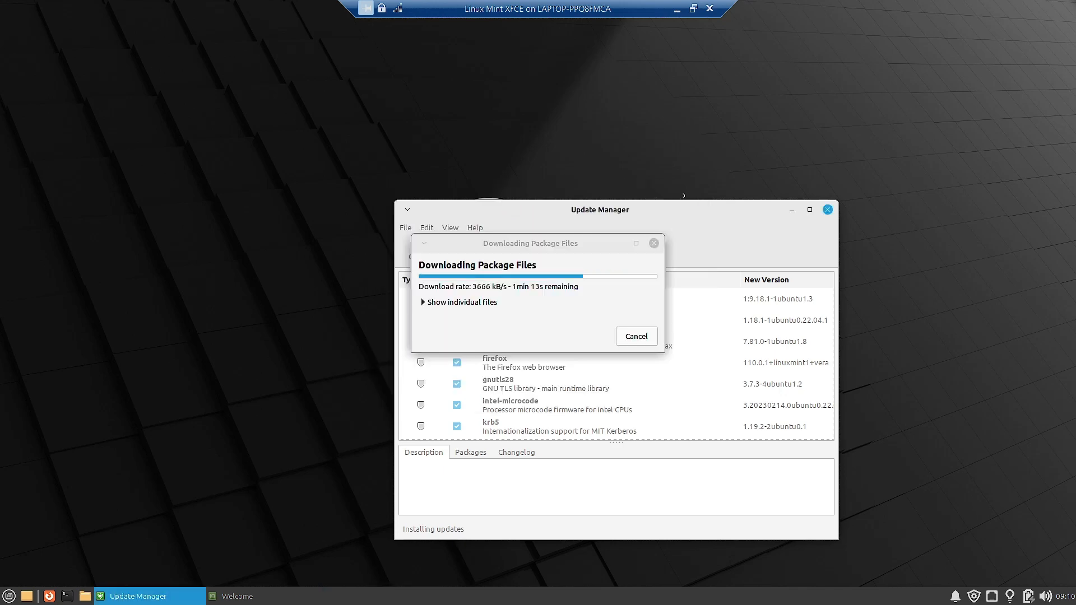
Step: Open the LibreOffice start center from the Office category, view its About and version information, and close it
click(8, 595)
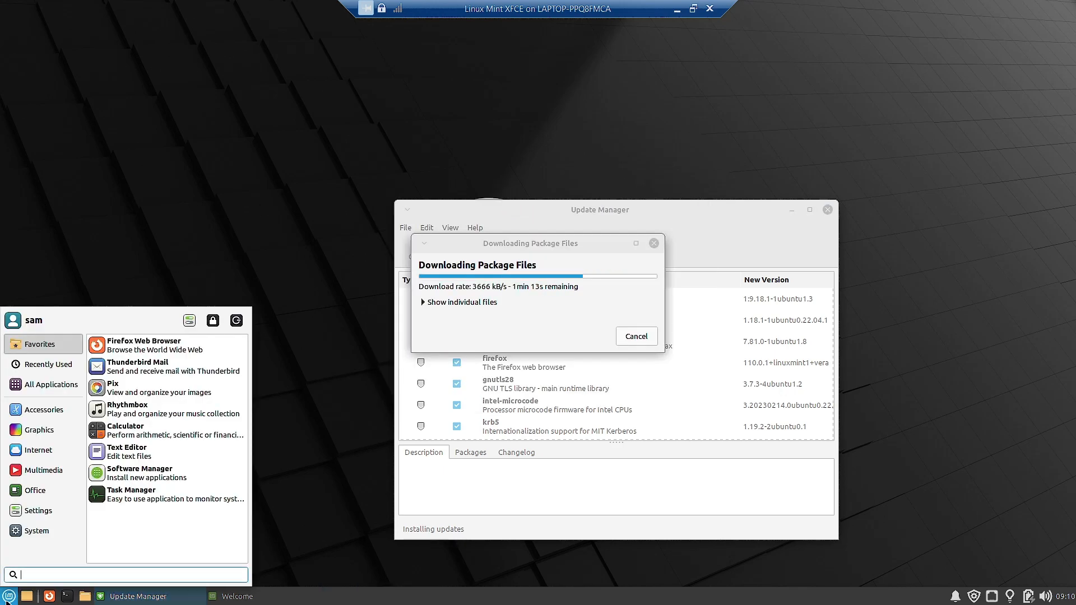
click(49, 489)
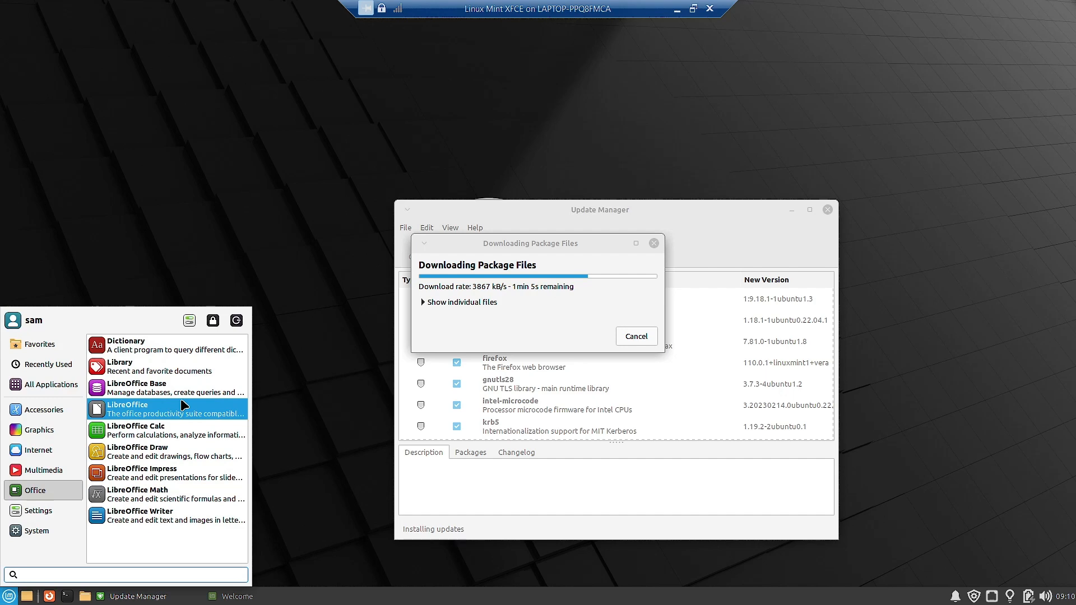
click(182, 413)
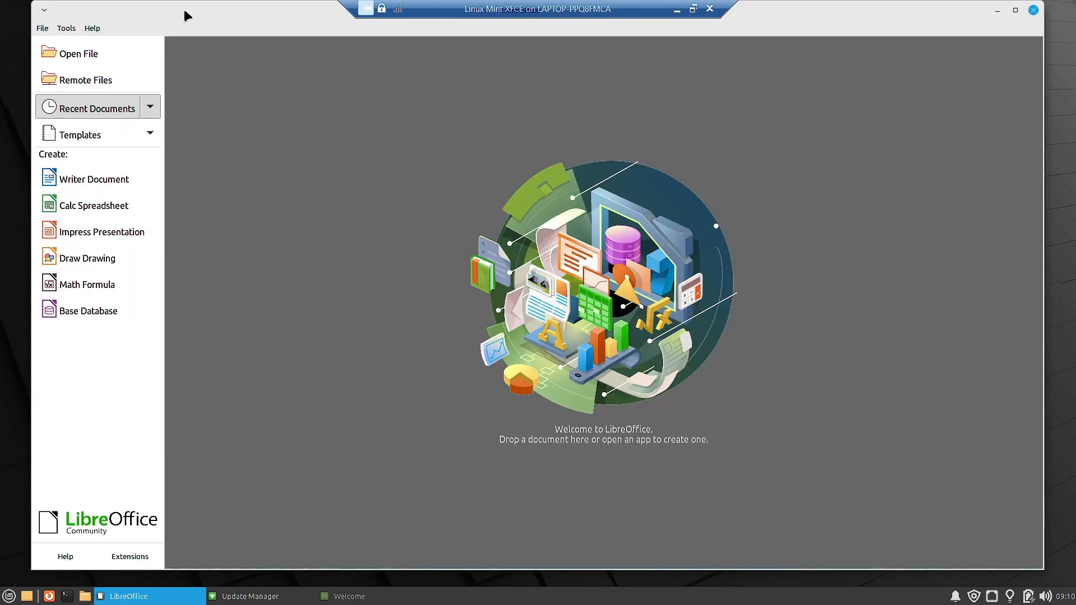
drag(183, 7, 165, 24)
click(73, 44)
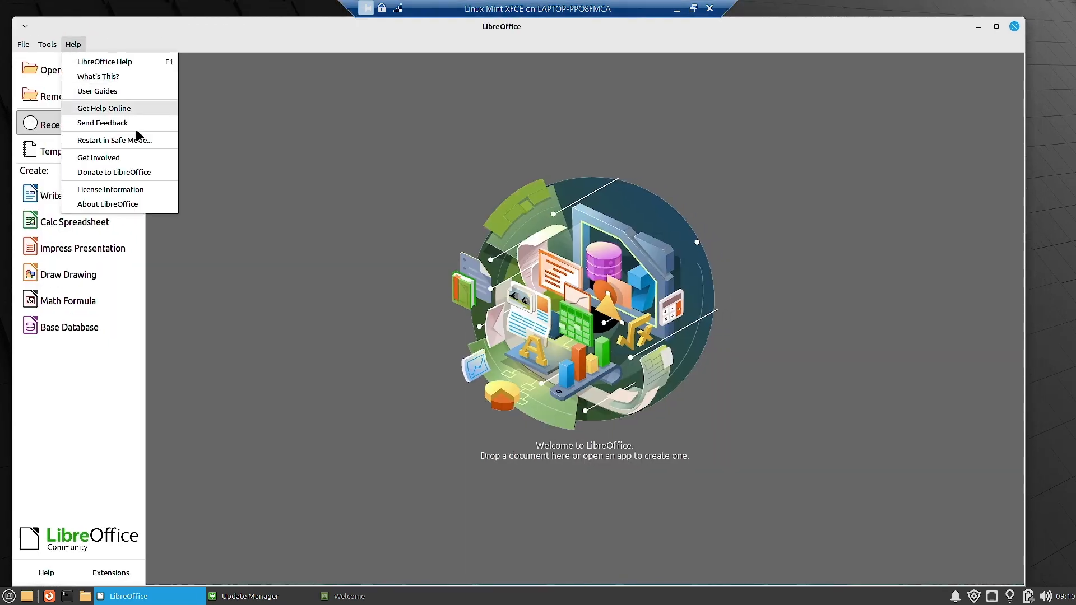
click(123, 204)
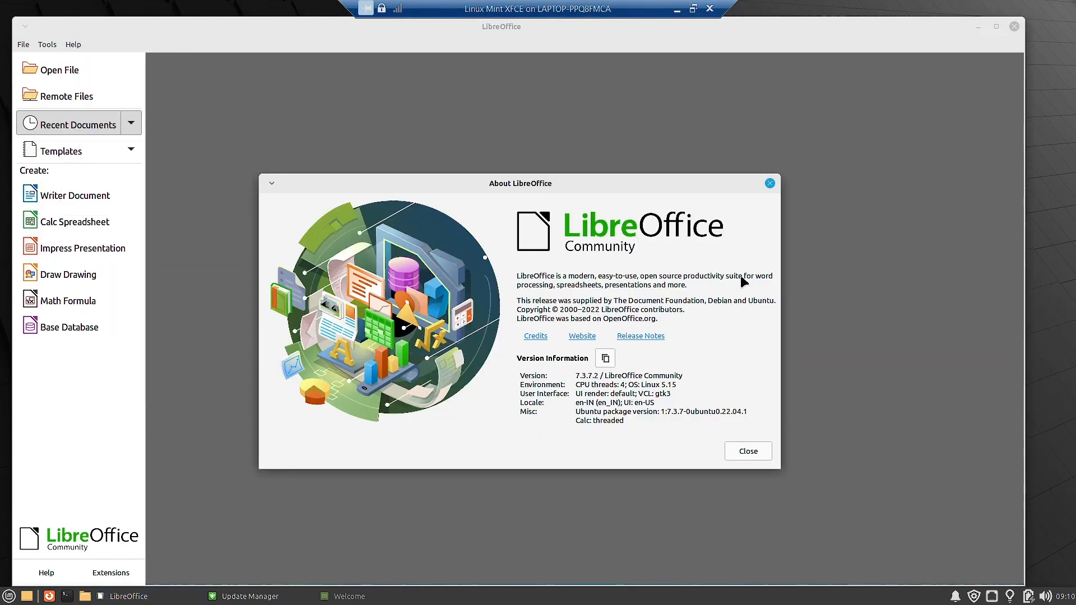
click(770, 183)
click(1015, 26)
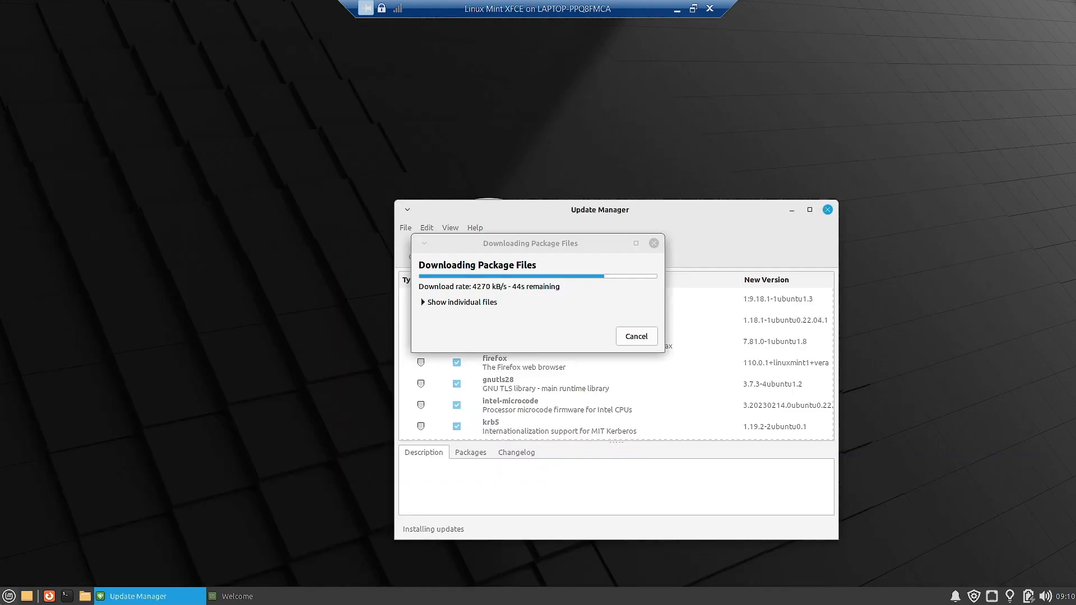
Step: Review the LibreOffice programs listed in the Office category of the applications menu
click(9, 595)
click(45, 470)
click(42, 483)
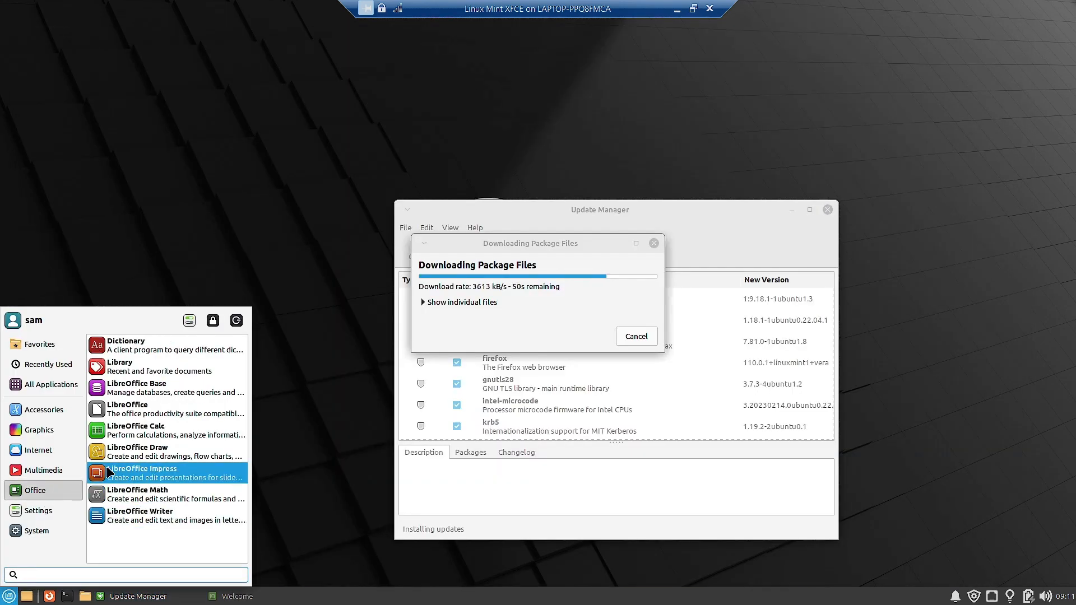
click(29, 466)
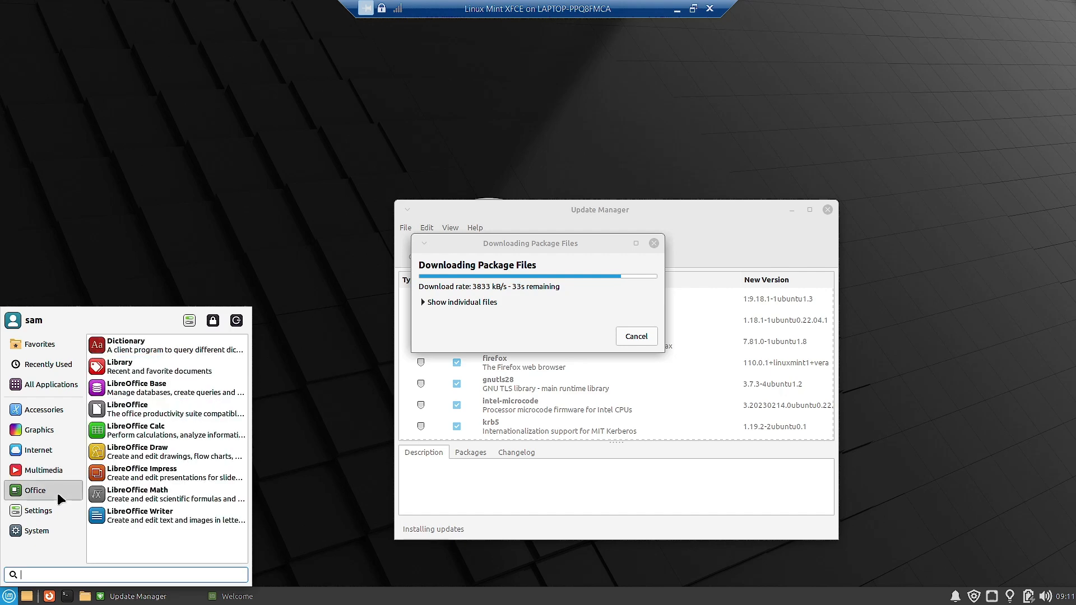
Step: Open Backup Tool from the Settings category, view its personal data and software selection options, and close it
mouse_move(56, 502)
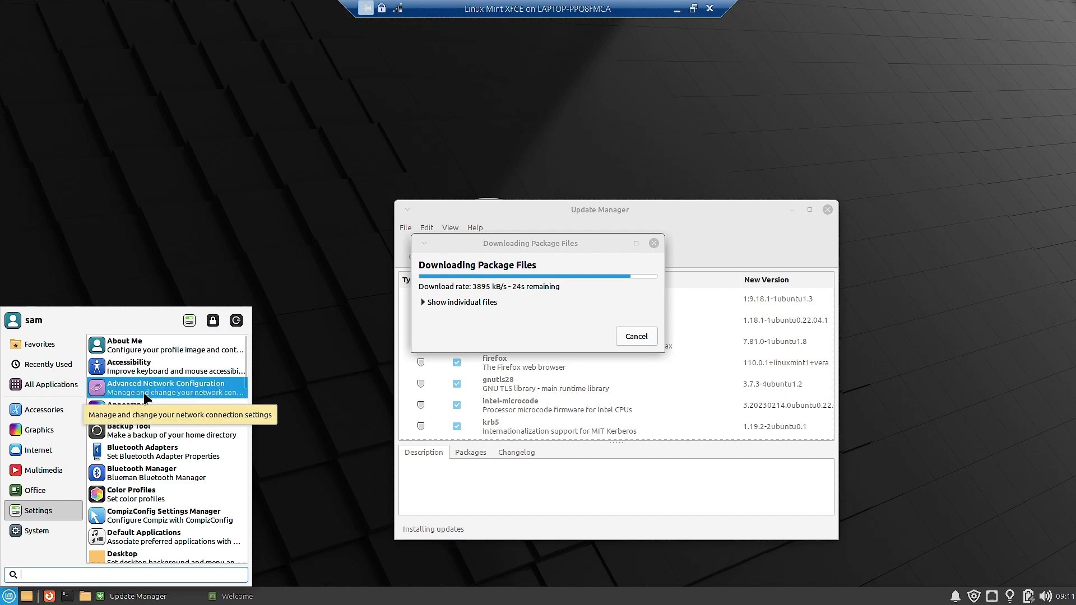
click(171, 443)
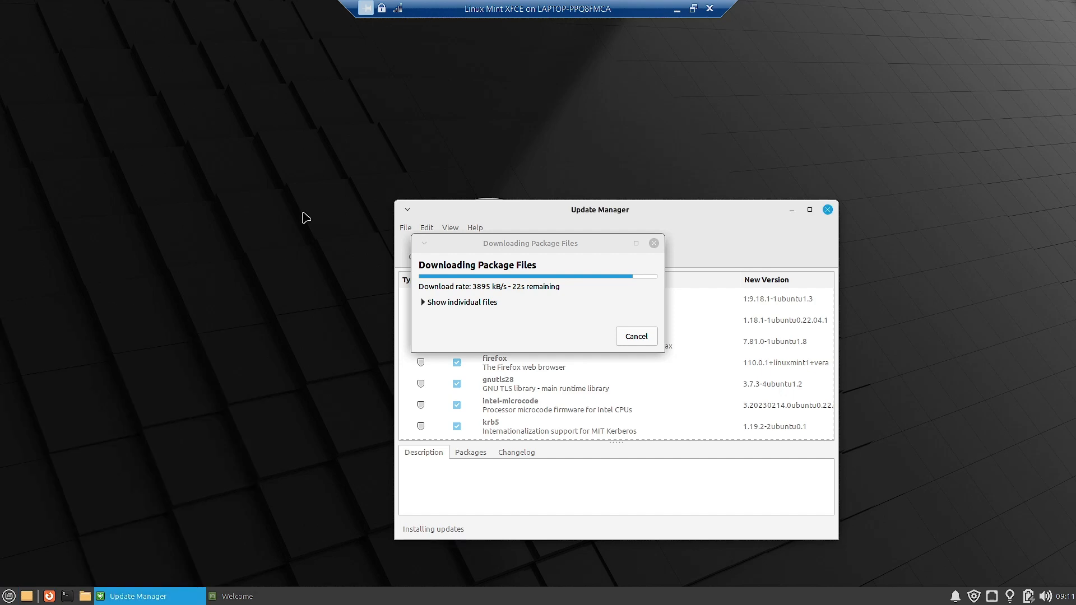
drag(576, 197, 243, 173)
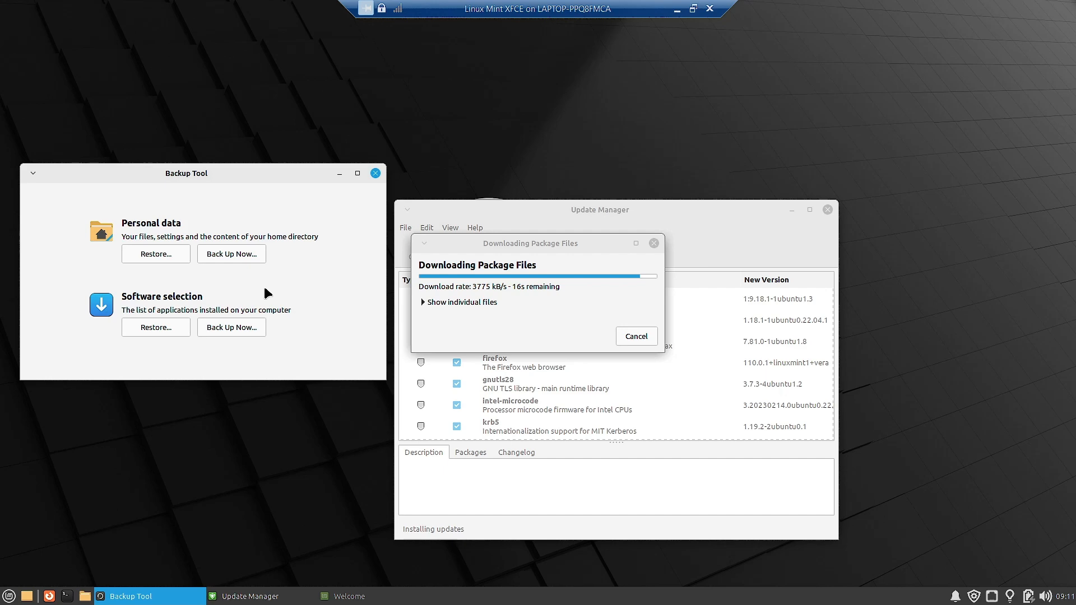
click(375, 173)
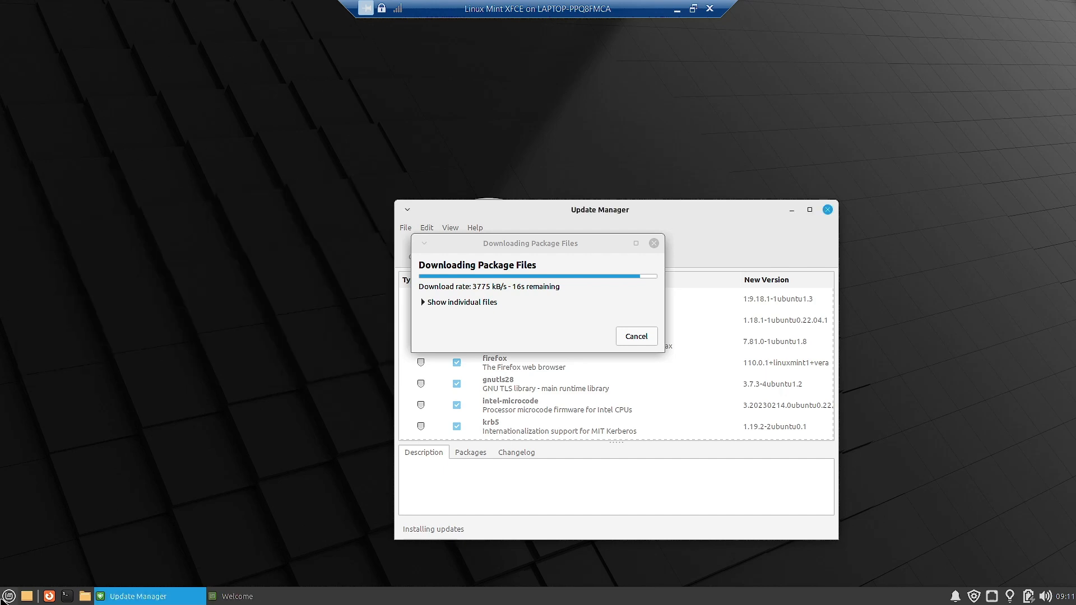
Step: Open CompizConfig Settings Manager from the Settings category and move its window fully into view on the desktop
click(9, 595)
mouse_move(42, 511)
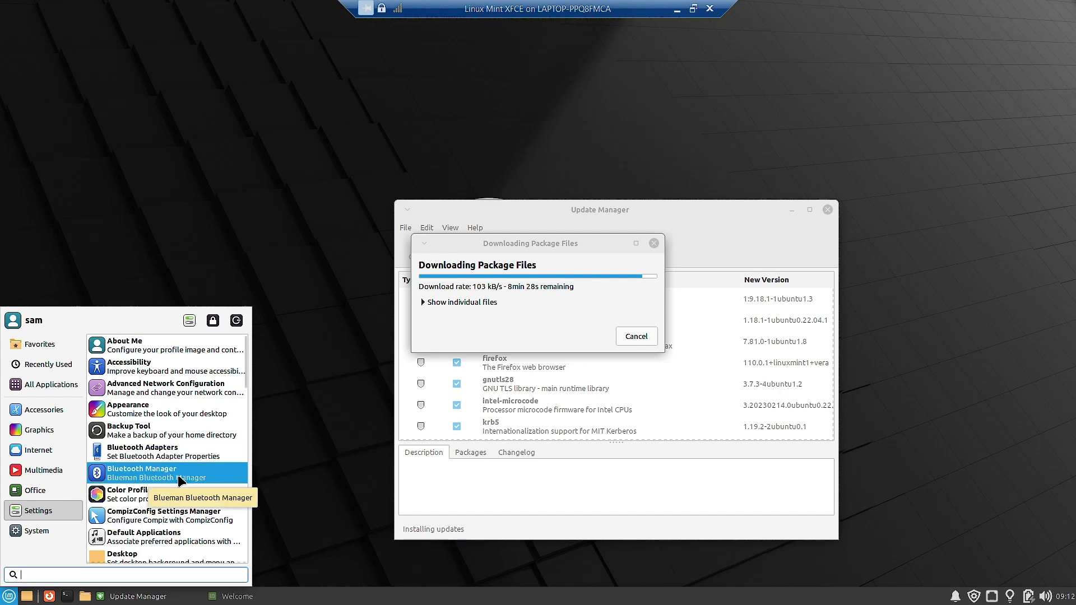
click(170, 520)
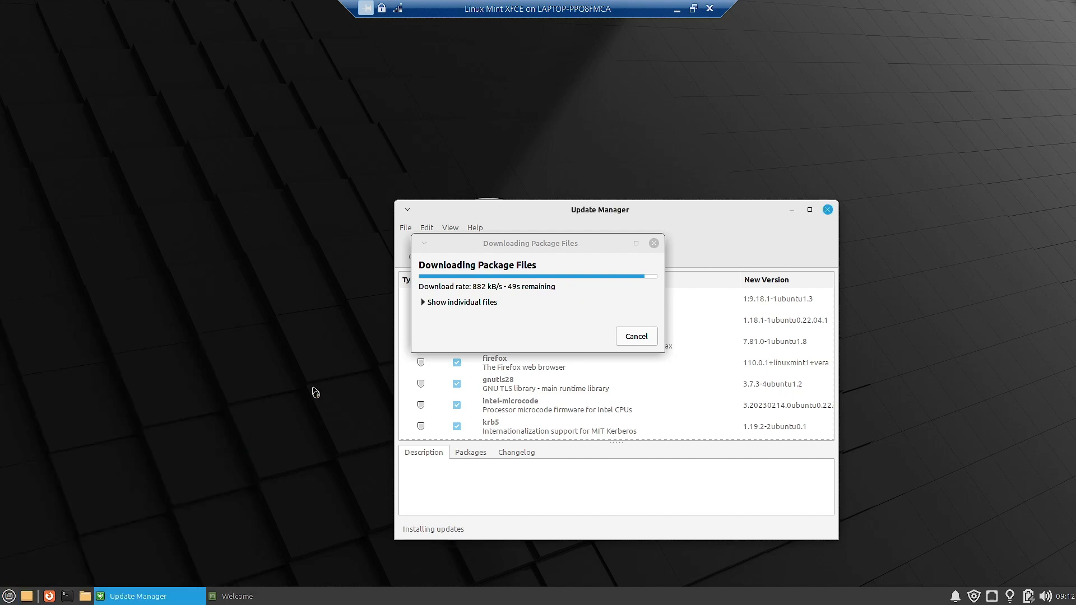
click(371, 347)
drag(287, 10, 512, 60)
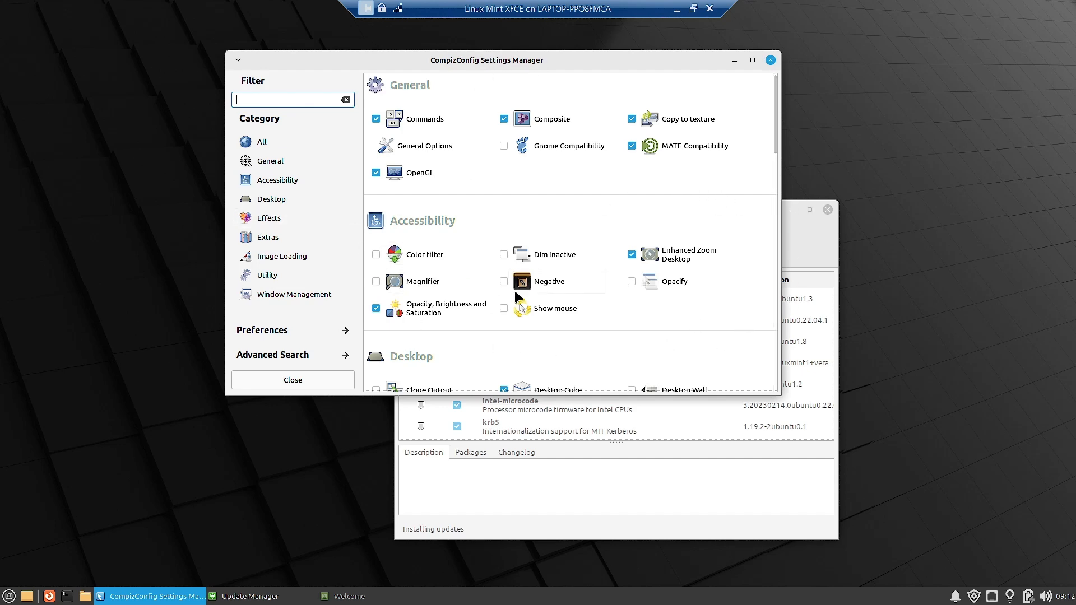
Step: Look through the Accessibility, Desktop and Effects plugins in CompizConfig Settings Manager, keeping its window in front of the update dialogs
scroll(559, 300, down, 3)
scroll(561, 301, down, 2)
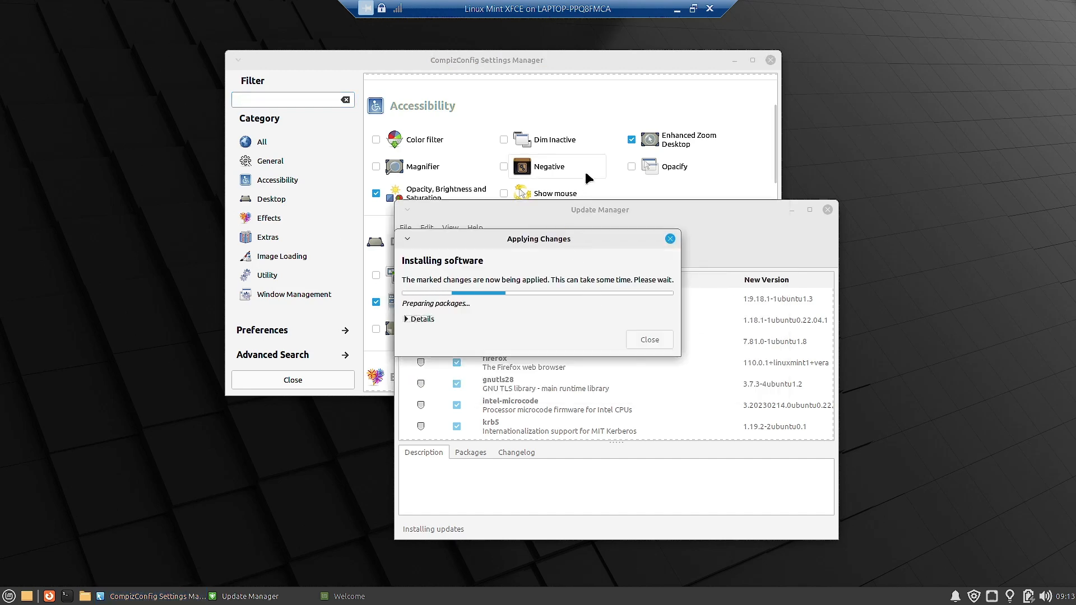
click(577, 61)
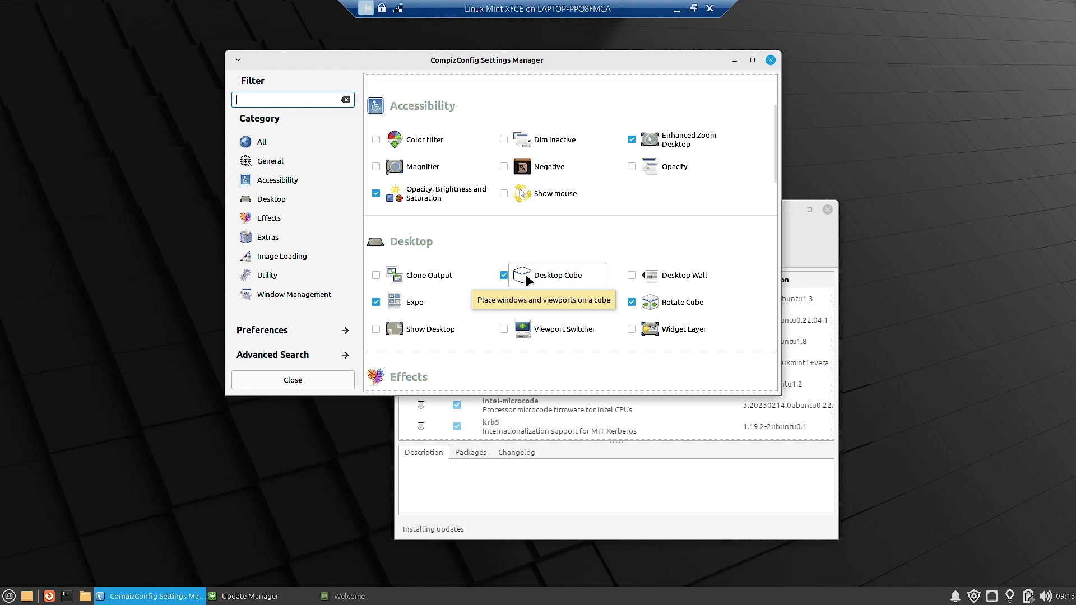
click(631, 302)
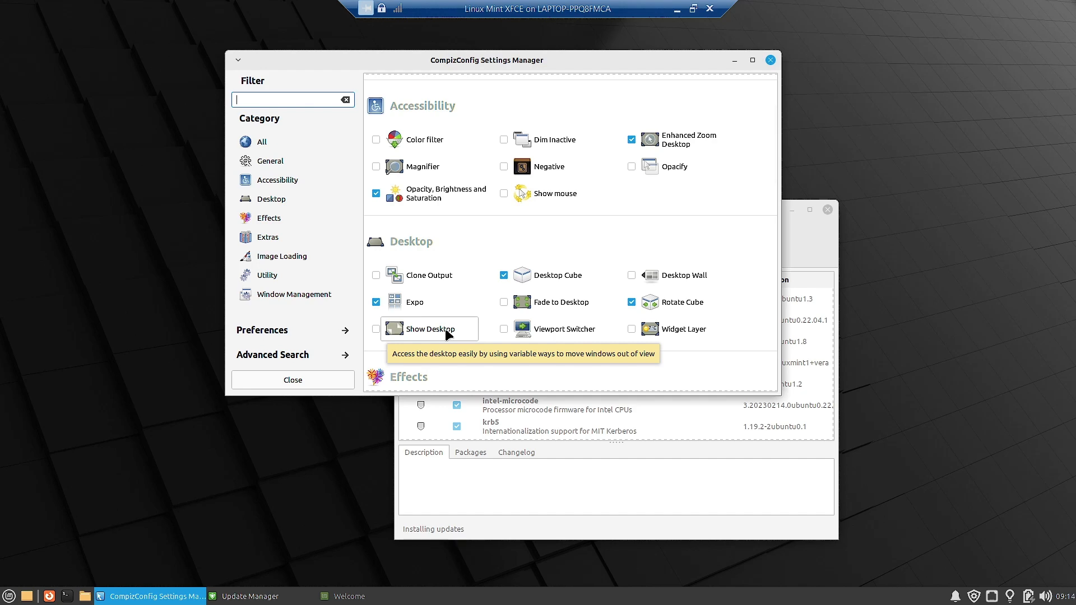
scroll(482, 274, down, 3)
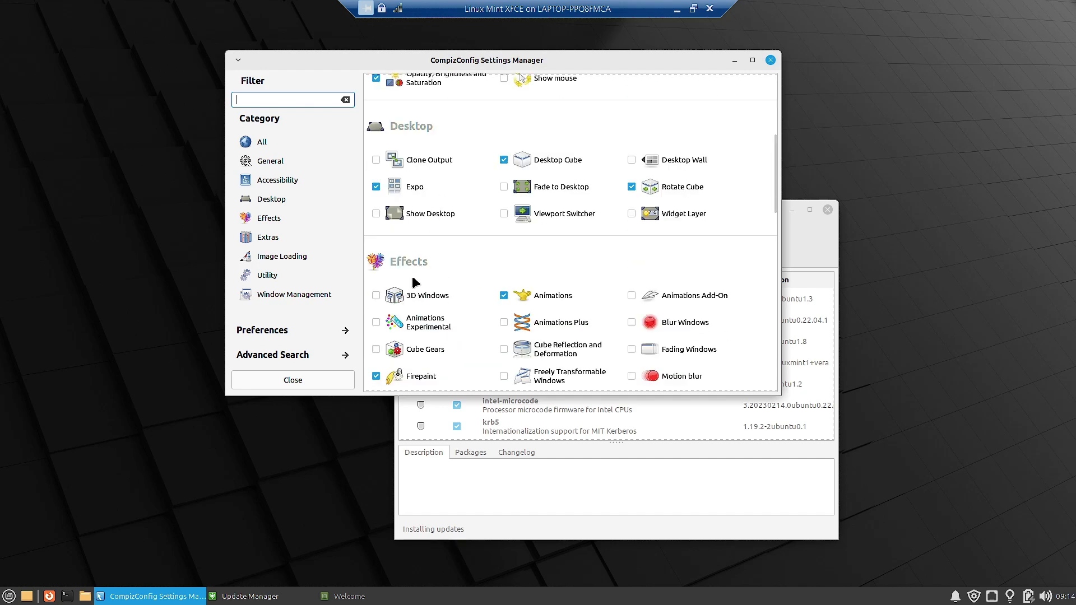
scroll(416, 279, down, 1)
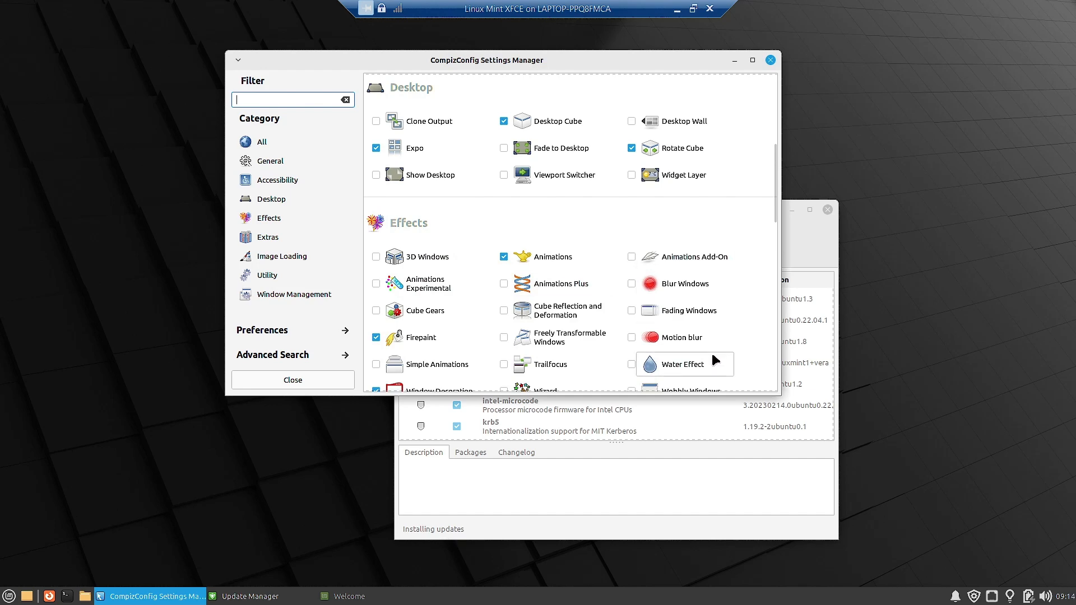
scroll(716, 358, down, 1)
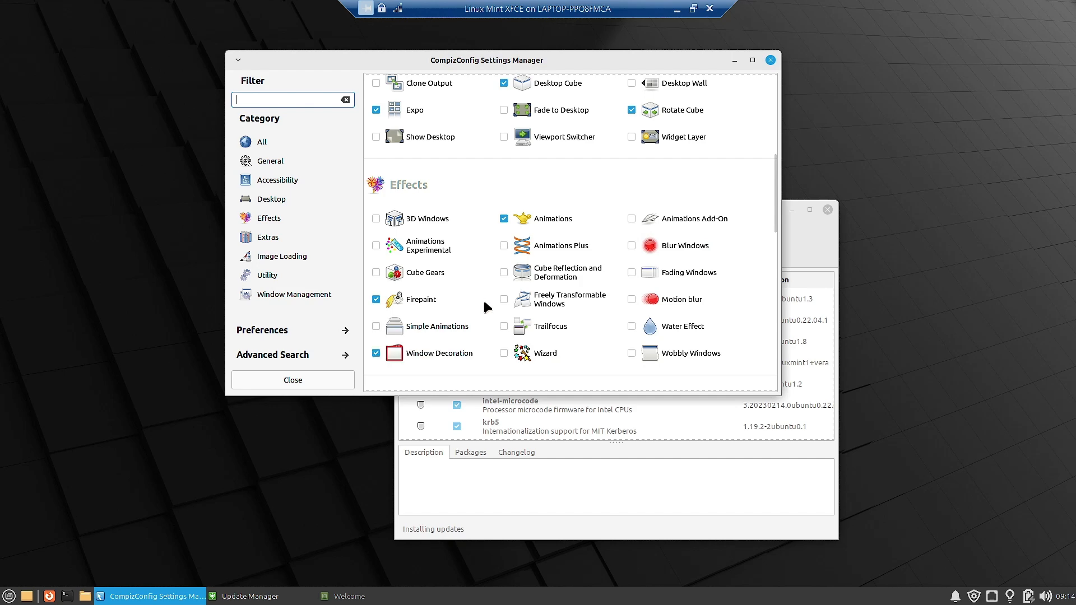
Step: Examine the Extras, Image Loading, Utility and Window Management plugins, and close CompizConfig Settings Manager
scroll(616, 322, down, 2)
scroll(617, 319, down, 3)
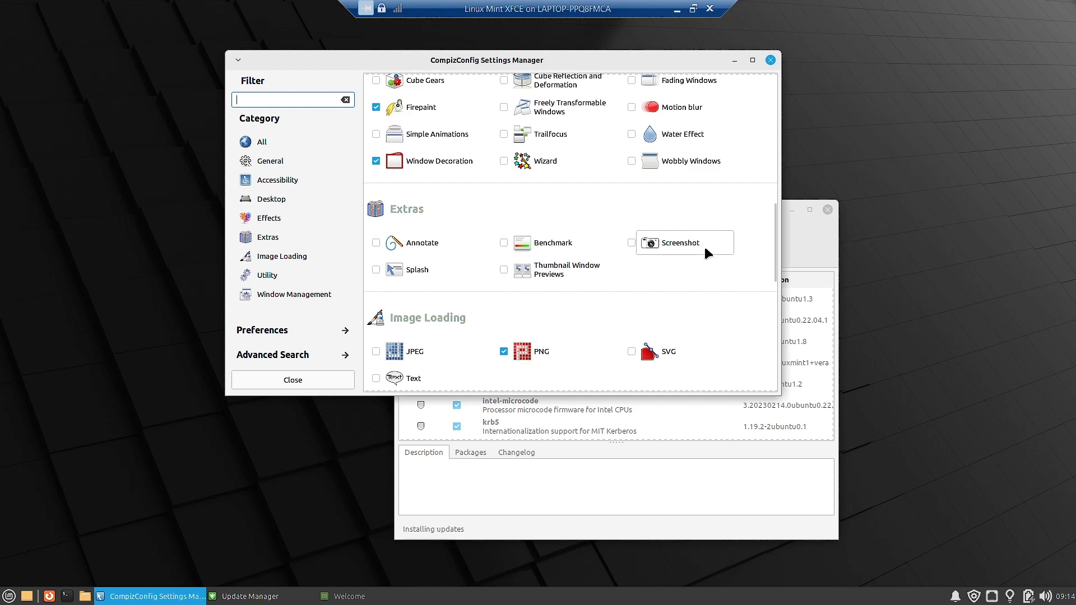
scroll(389, 304, down, 2)
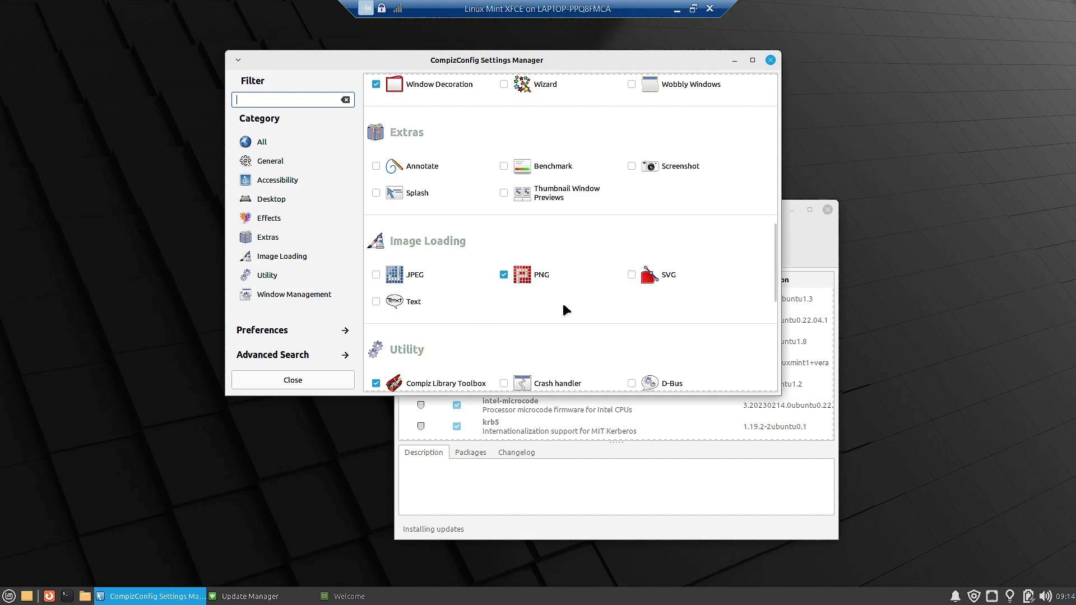
scroll(564, 307, down, 3)
scroll(564, 307, down, 3)
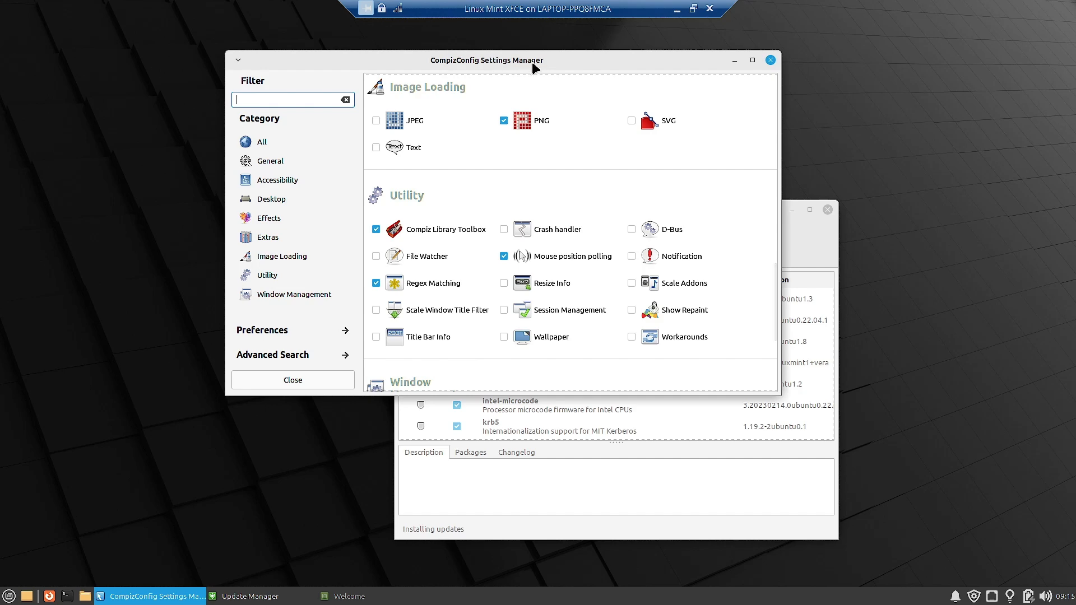
scroll(524, 311, down, 3)
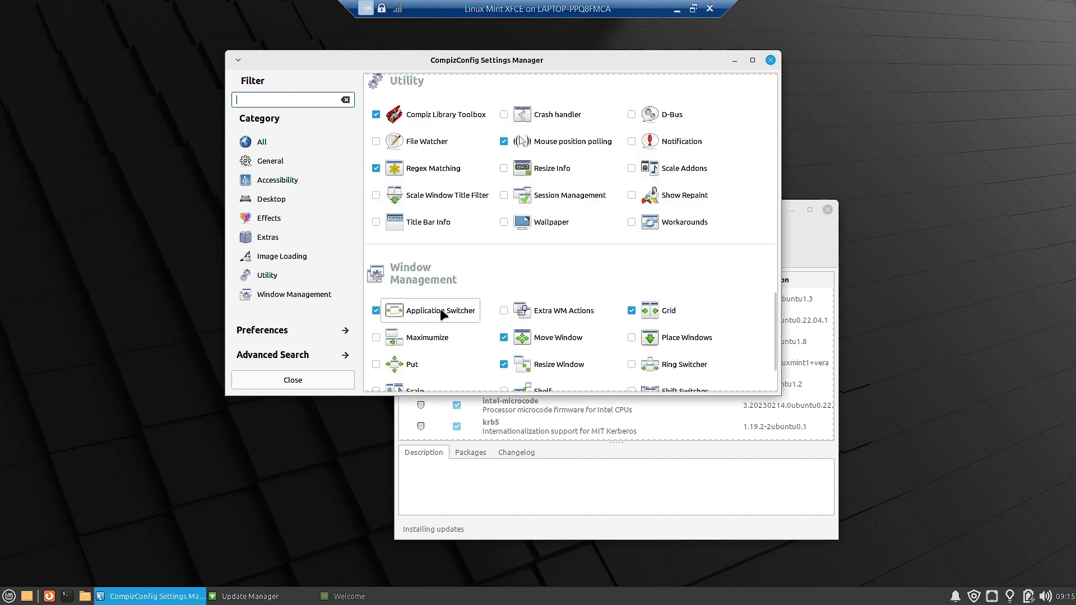
scroll(440, 307, down, 2)
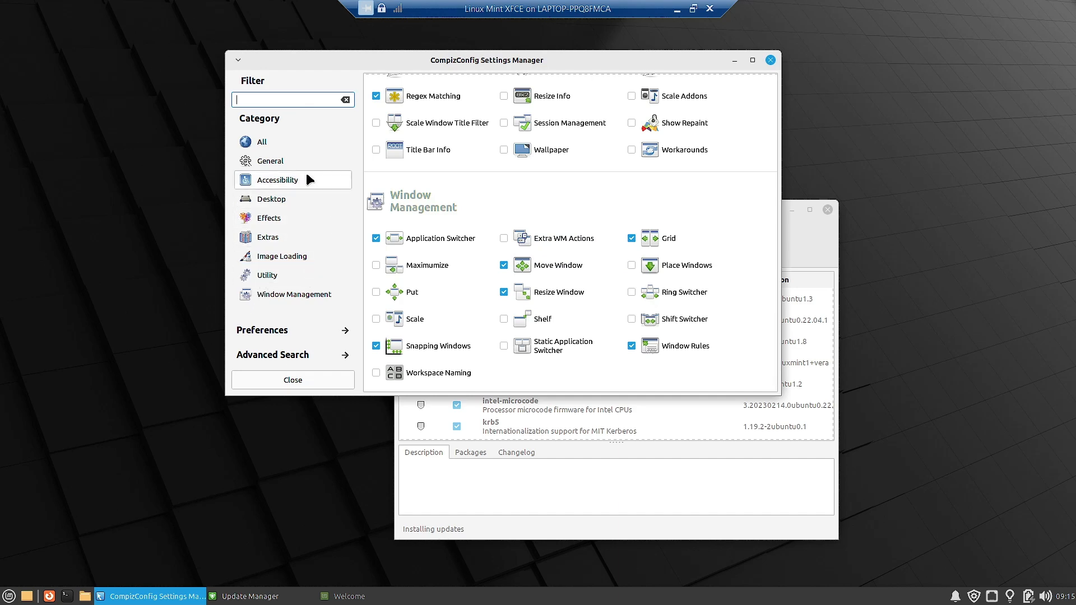
scroll(533, 205, up, 5)
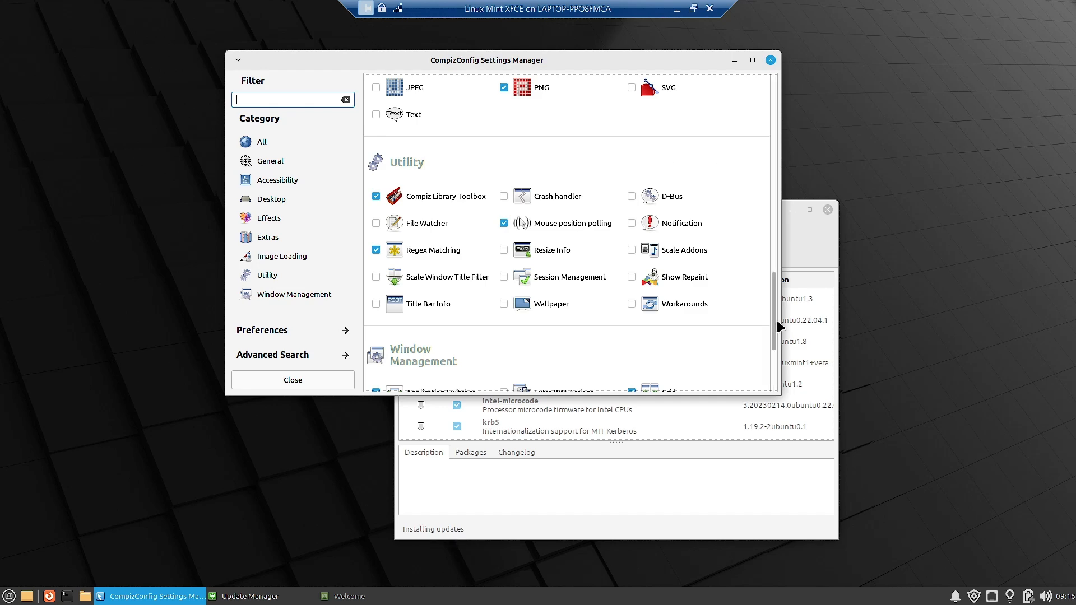
drag(773, 321, 810, 55)
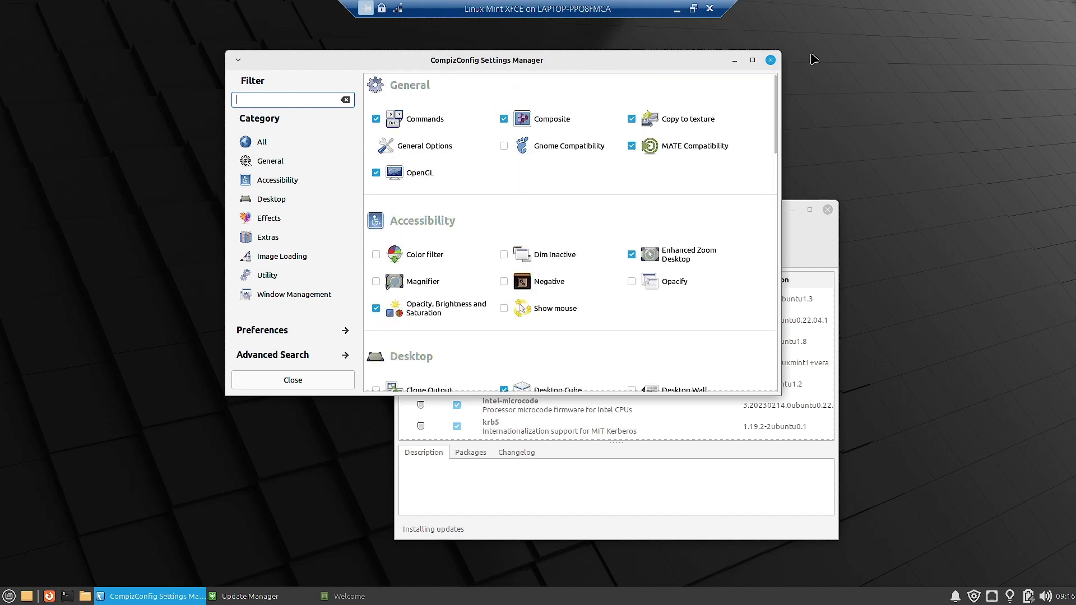
click(771, 60)
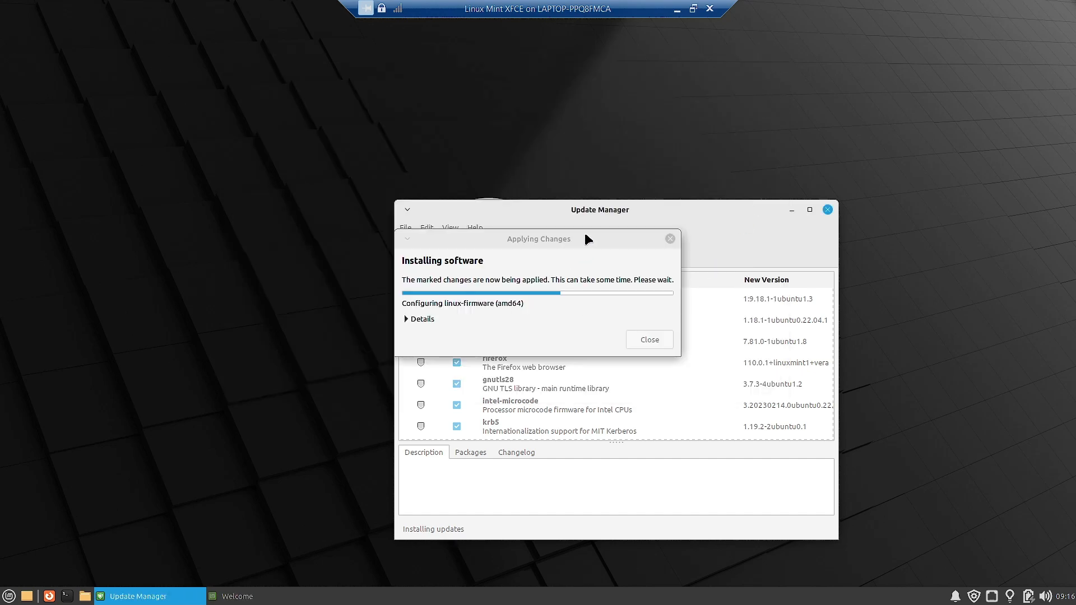
Step: Move the Applying Changes dialog aside over the Update Manager and open Software Manager from the System category
drag(563, 233, 682, 244)
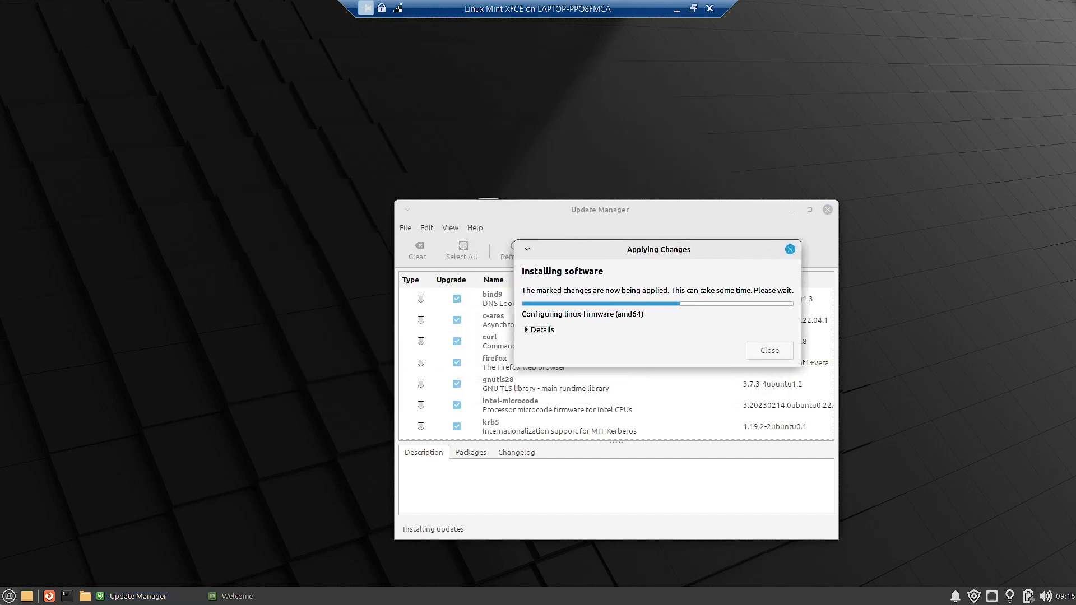
click(9, 597)
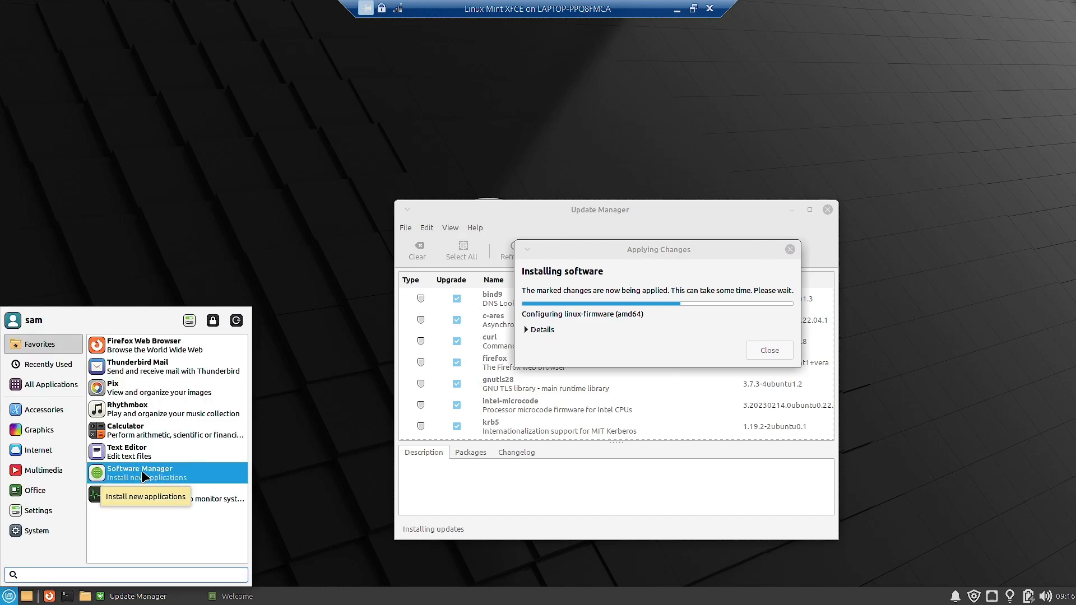
mouse_move(40, 531)
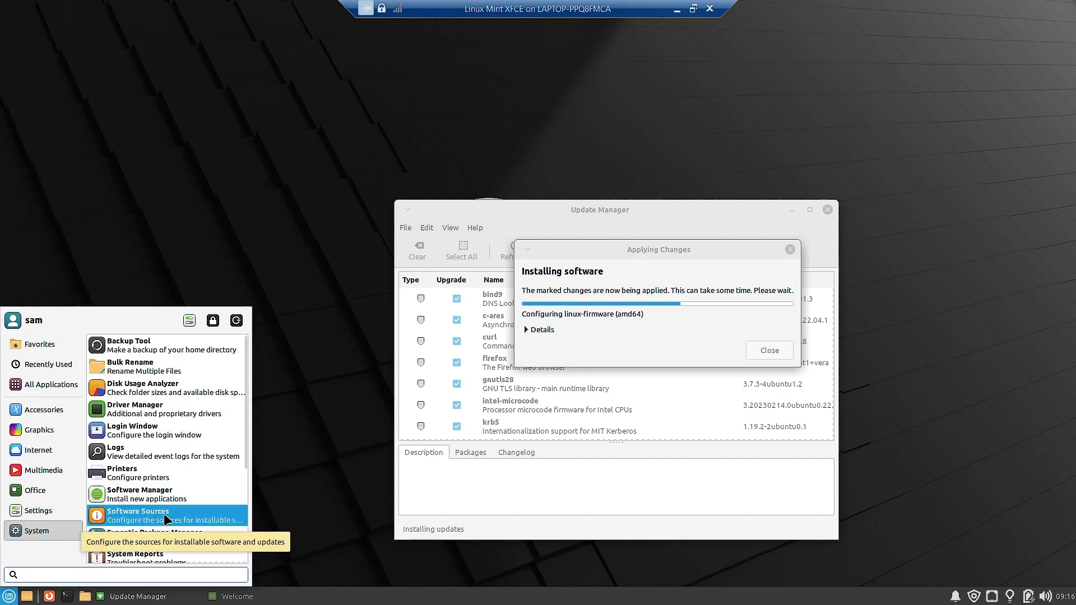
click(183, 492)
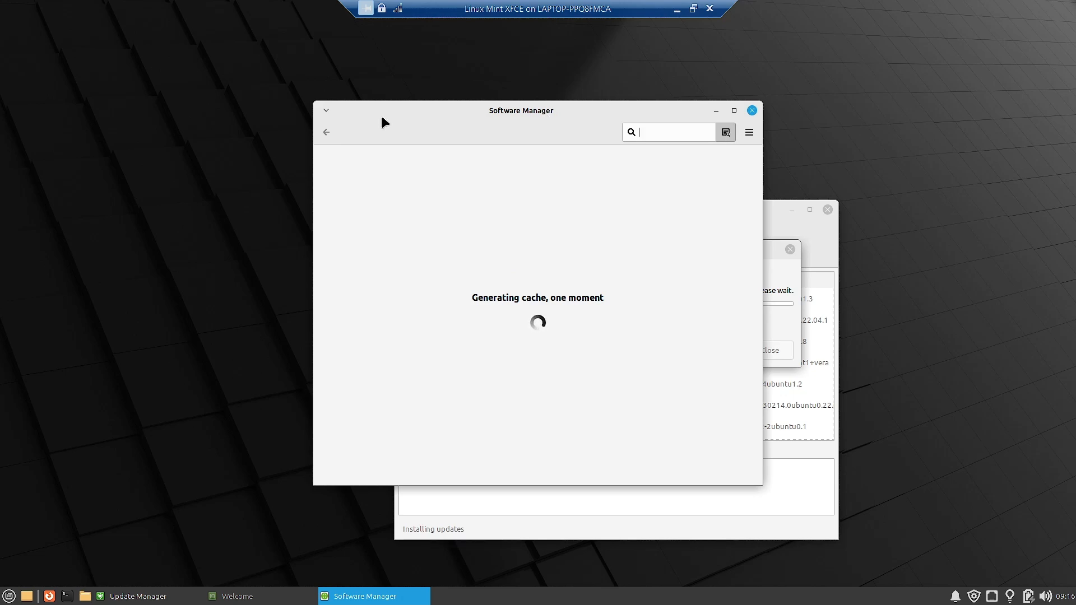
Step: Open Software Sources from the System category using the account password, view its Official Repositories page, and close it
click(8, 596)
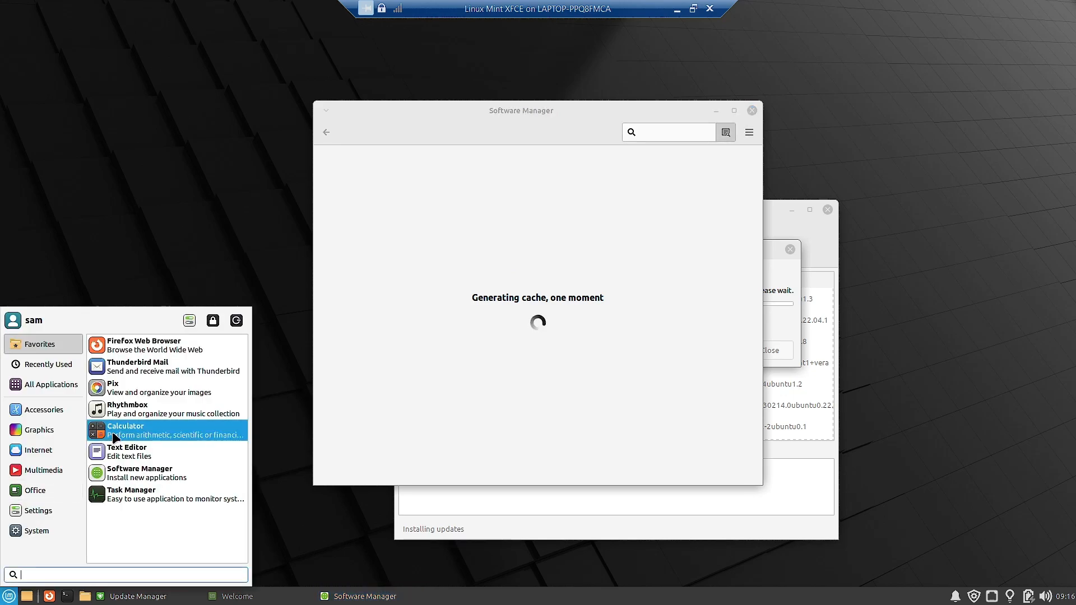
click(49, 511)
click(47, 531)
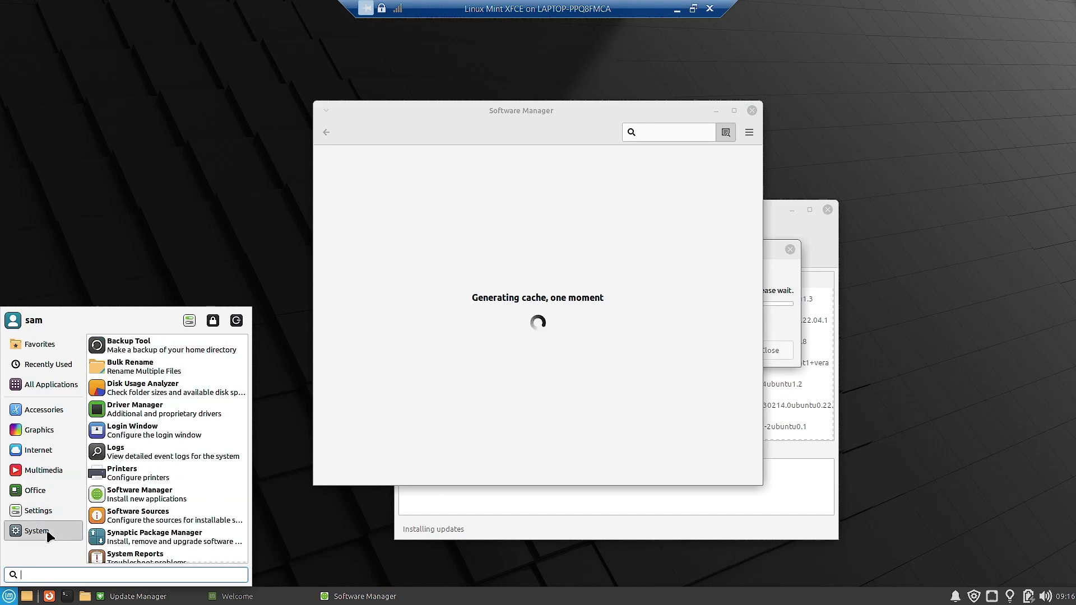
click(128, 522)
text(••••••)
key(Return)
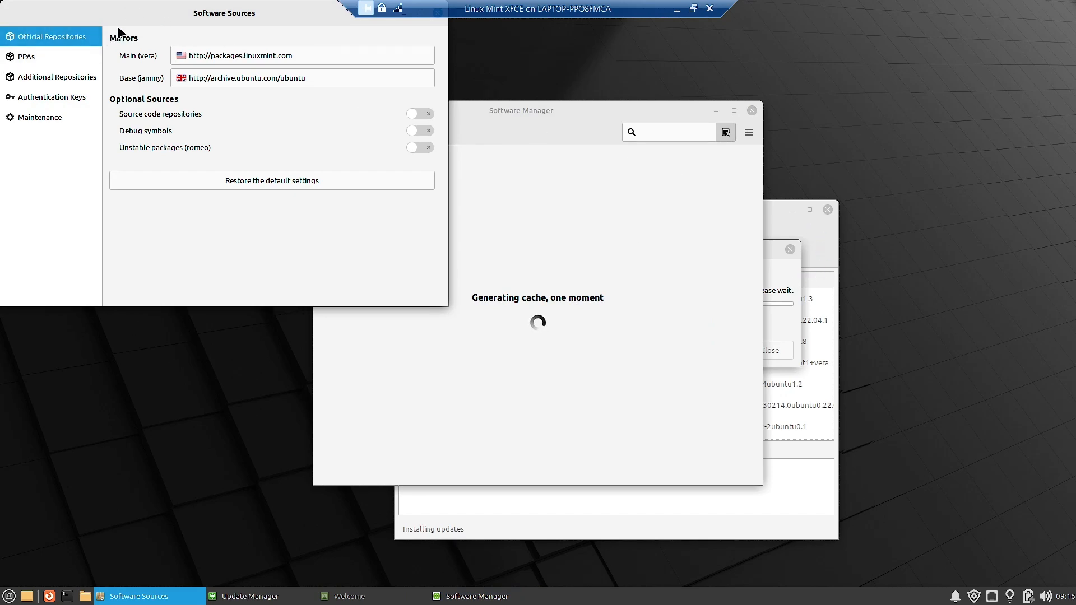
drag(143, 16, 205, 86)
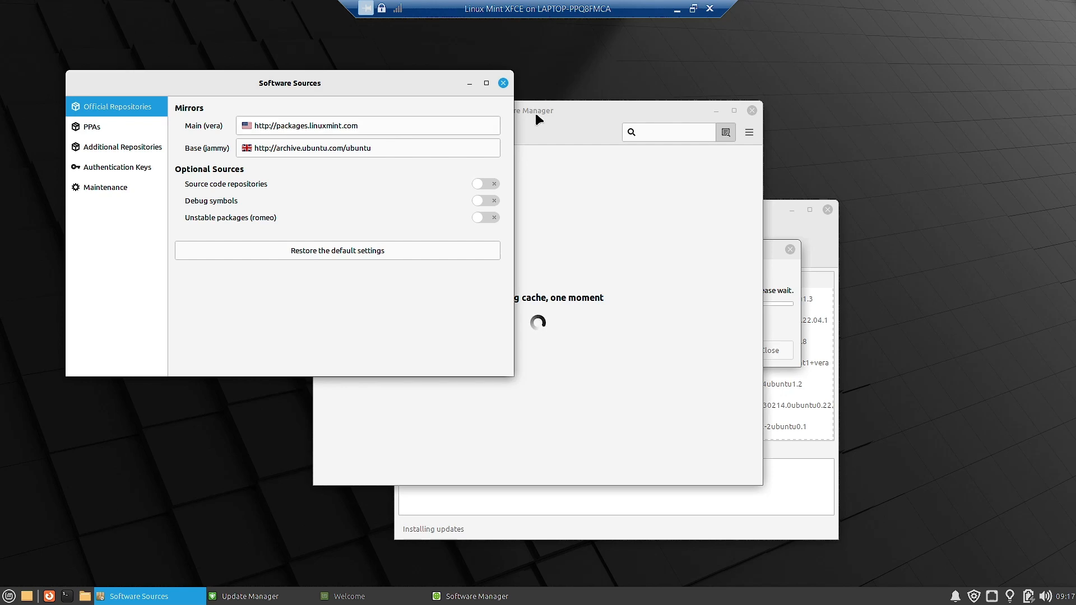
click(503, 83)
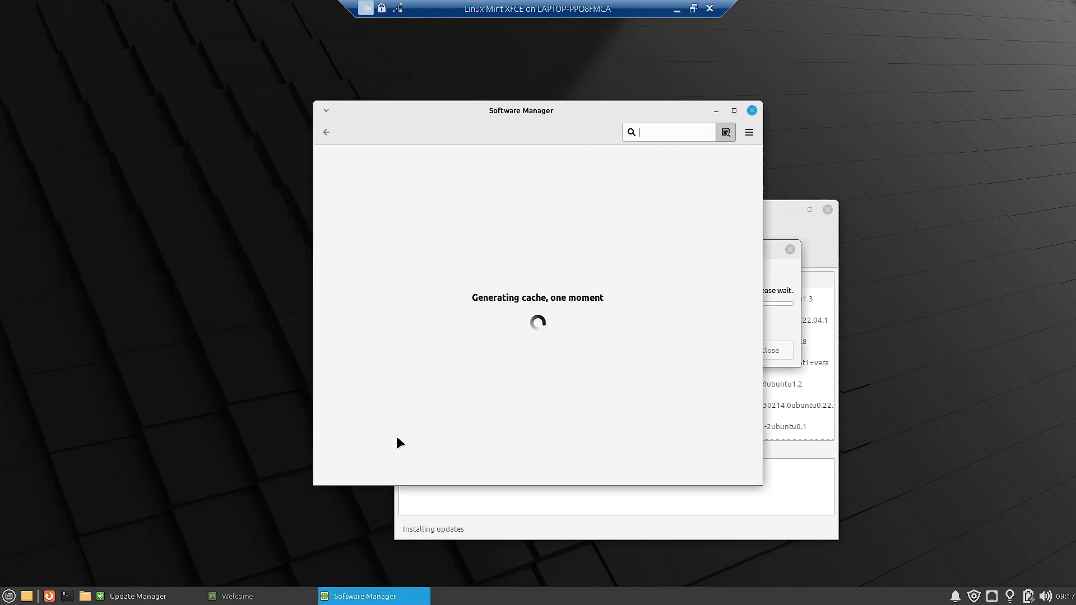
Step: Move the Software Manager window and the Applying Changes dialog apart to uncover the Update Manager
drag(504, 119, 382, 106)
drag(725, 244, 841, 228)
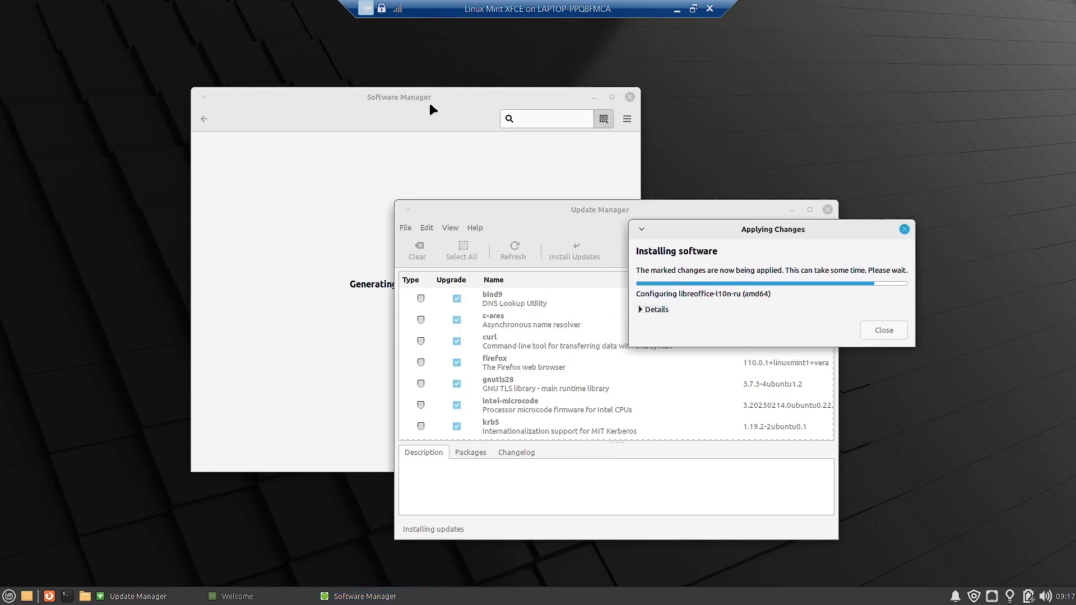
Step: Open Task Manager from the System category, move it into full view to check its processes and usage graphs, and close it
click(9, 597)
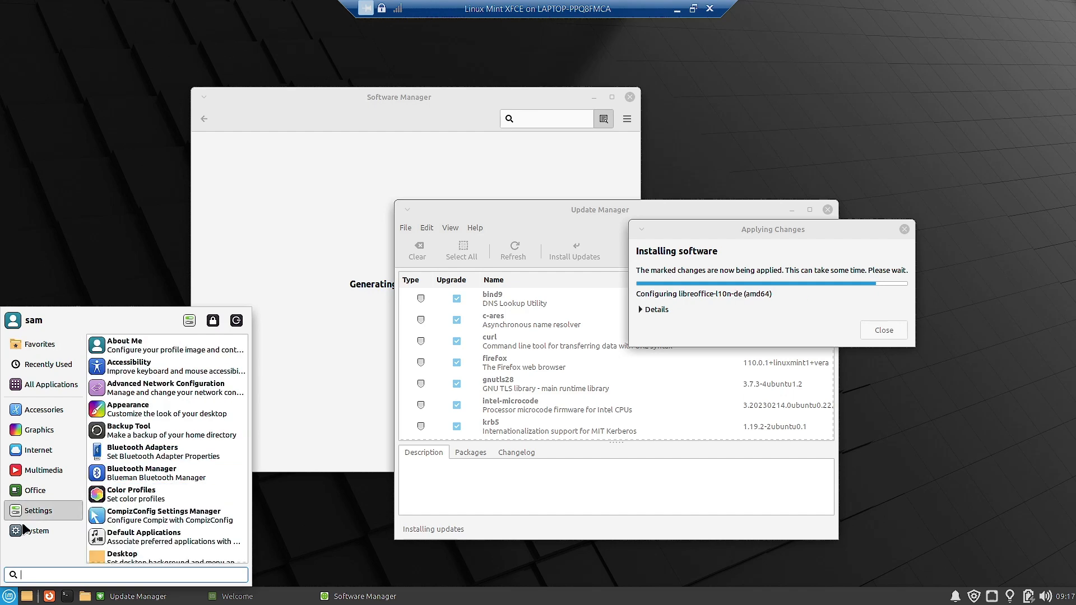
mouse_move(51, 531)
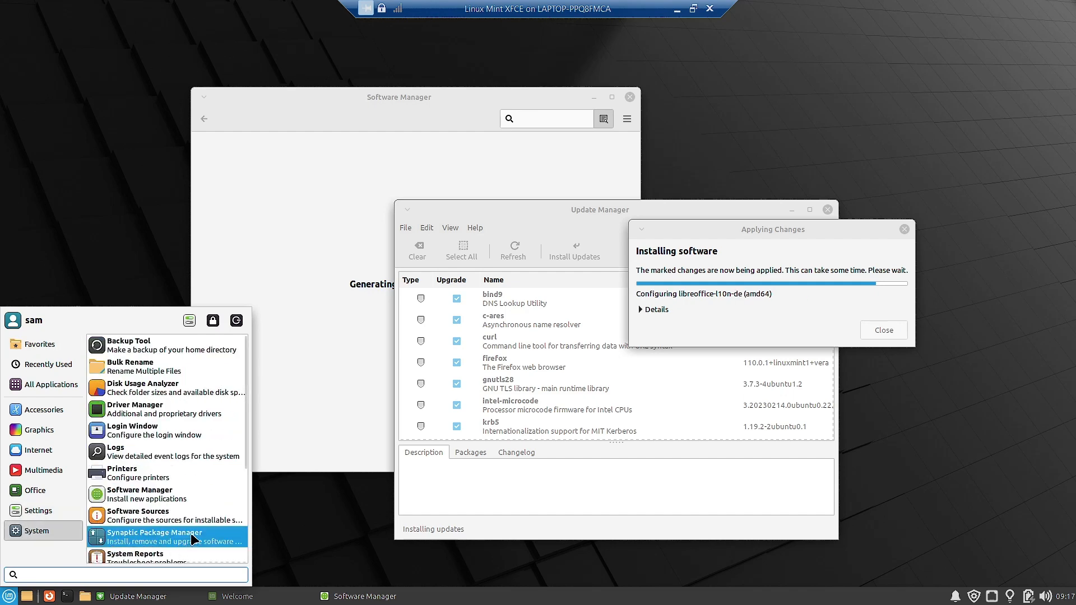
scroll(190, 541, down, 2)
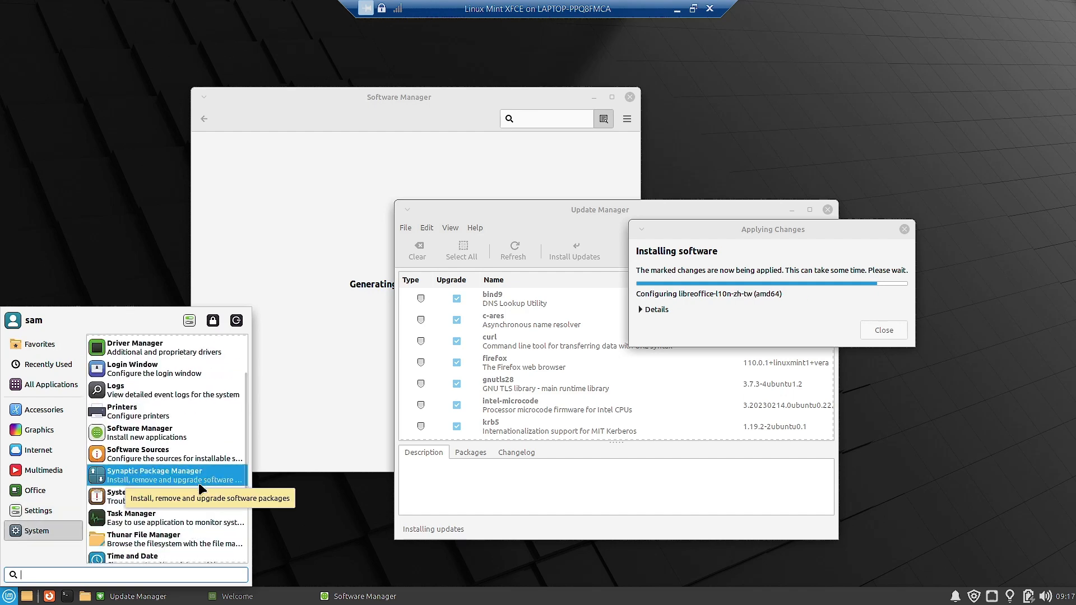
click(141, 522)
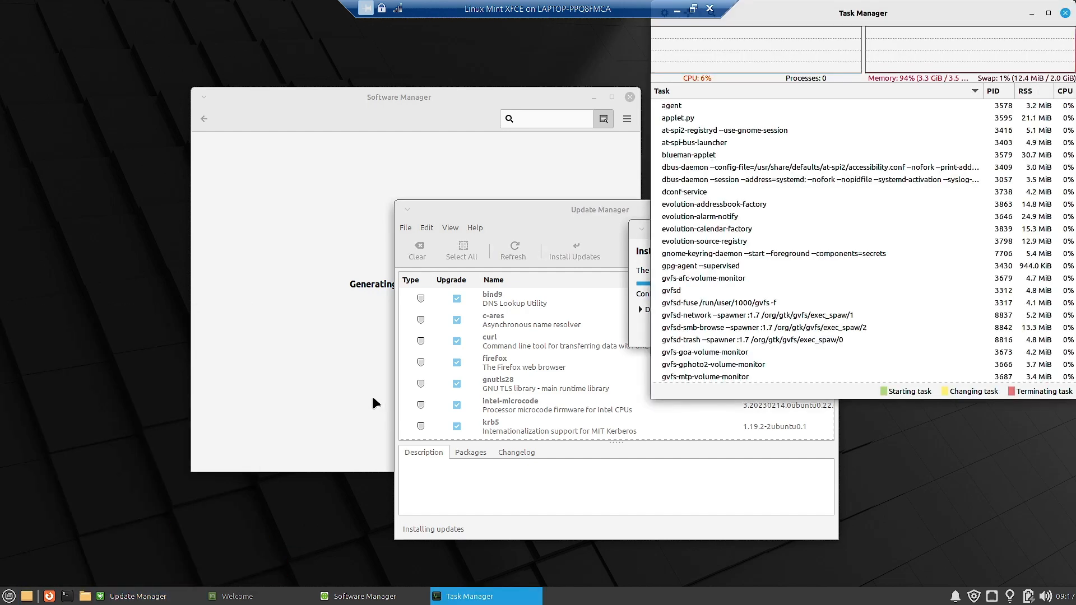
drag(1003, 7, 826, 73)
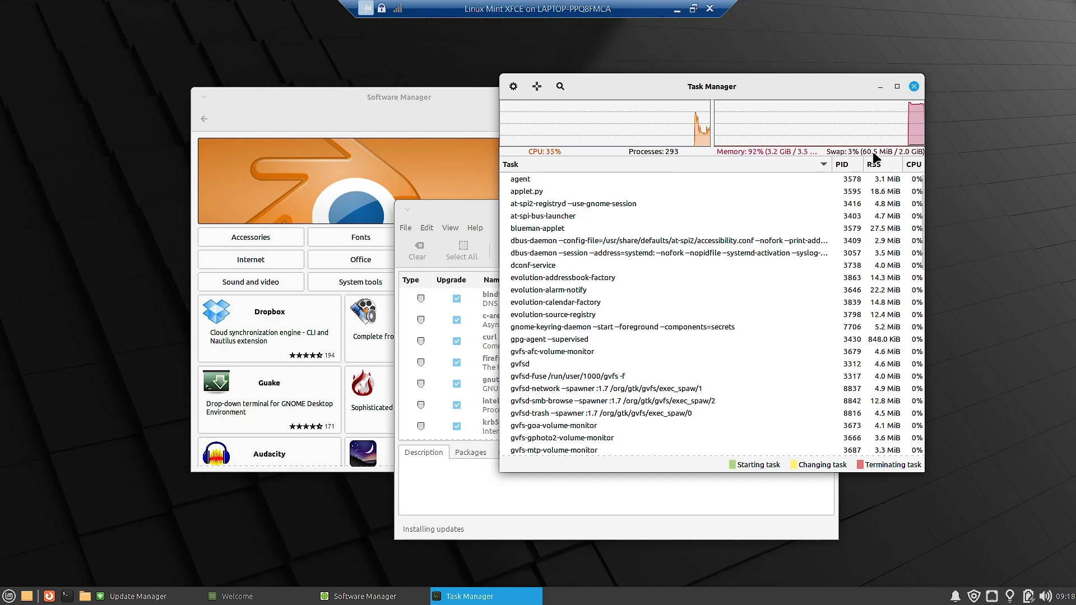
click(914, 87)
Step: Separate the Update Manager and Software Manager windows, and maximize Software Manager
drag(559, 220, 727, 162)
drag(356, 110, 237, 105)
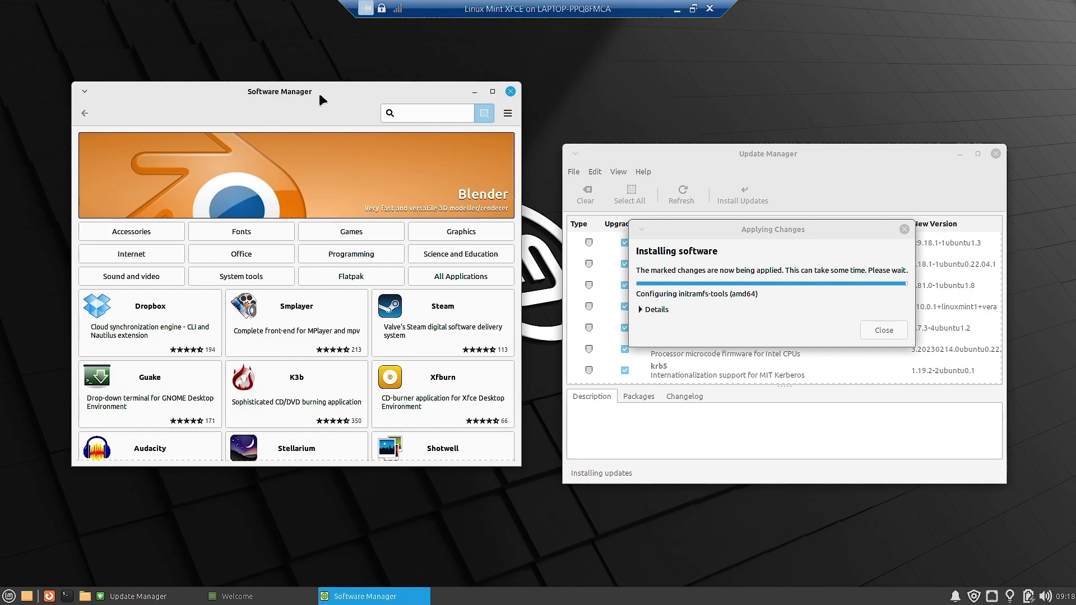
double_click(318, 91)
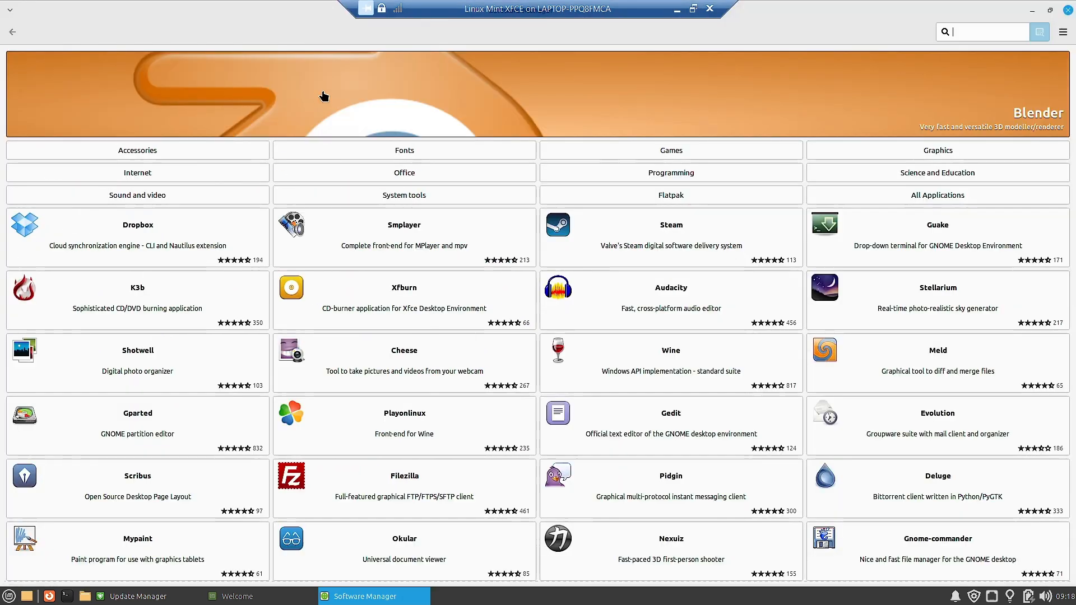
Step: View Software Manager's About information and close it
click(1063, 32)
click(956, 107)
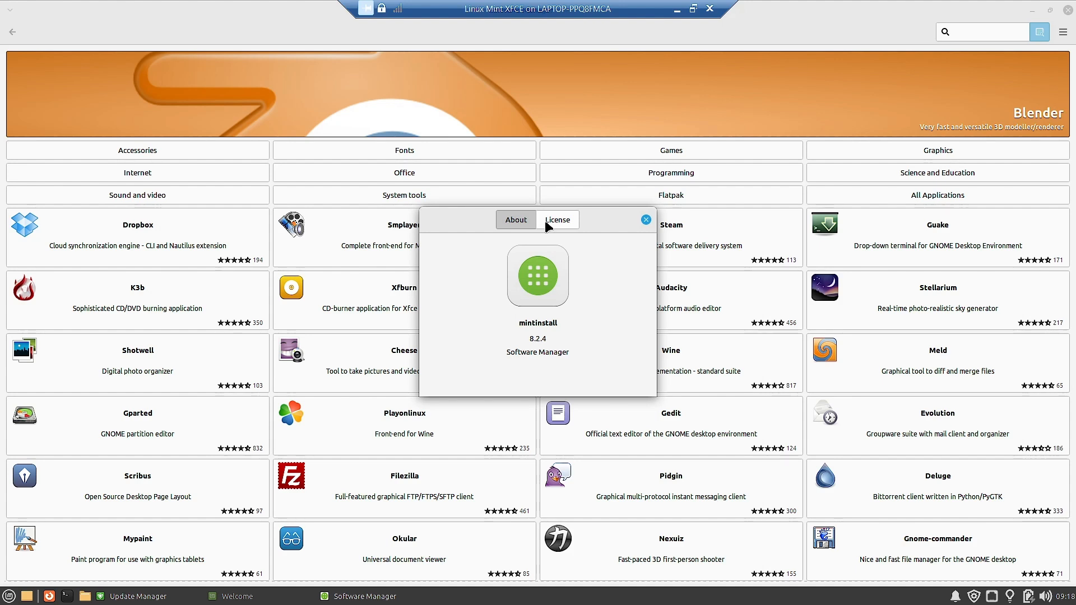
click(646, 221)
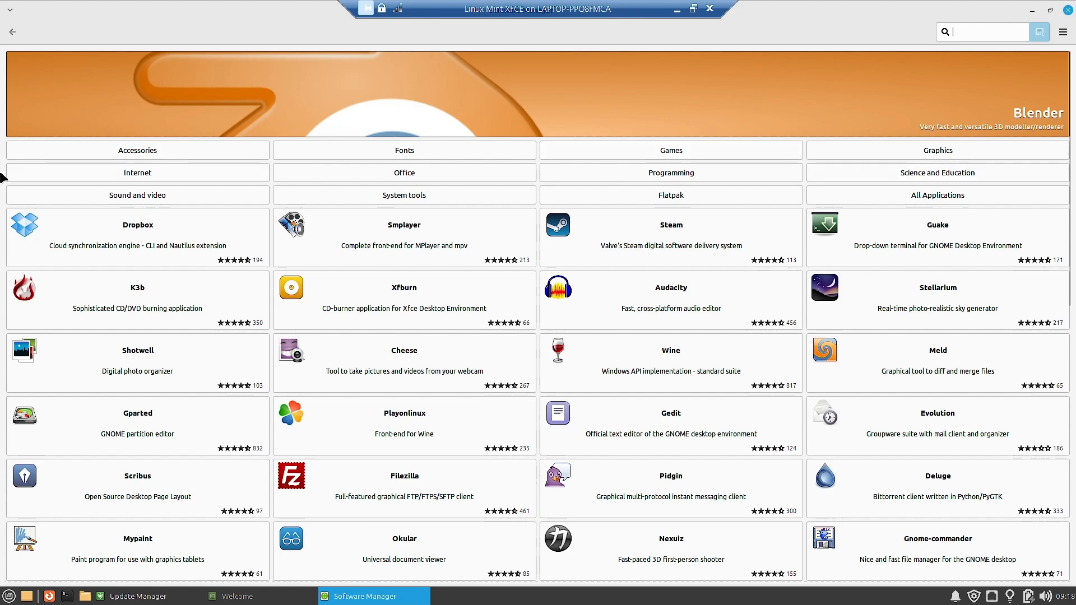
Step: Browse the Accessories category in Software Manager and return to the main page
click(86, 151)
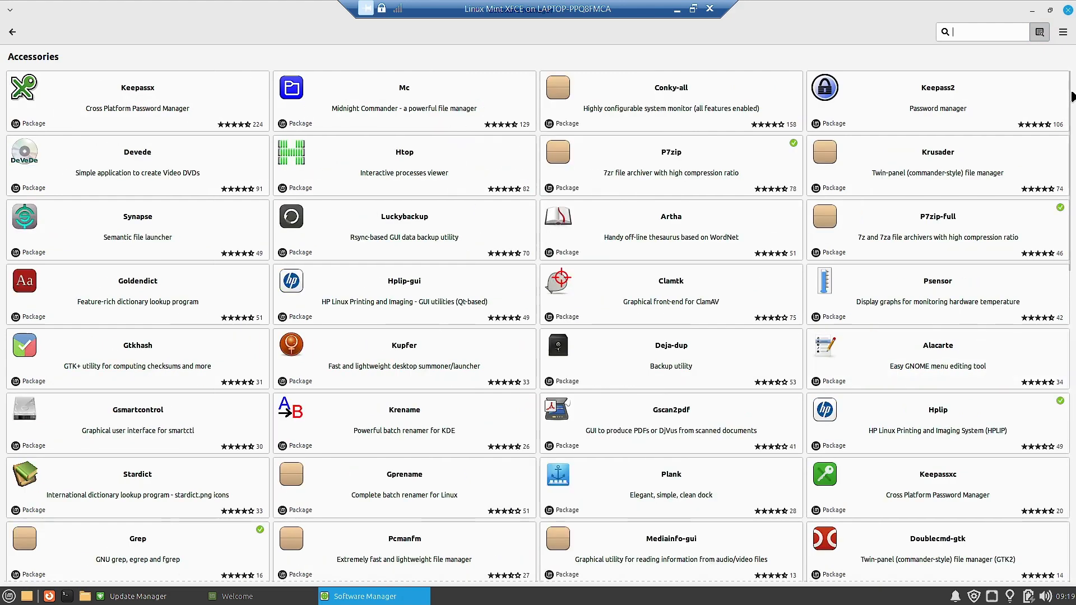
scroll(1069, 159, down, 5)
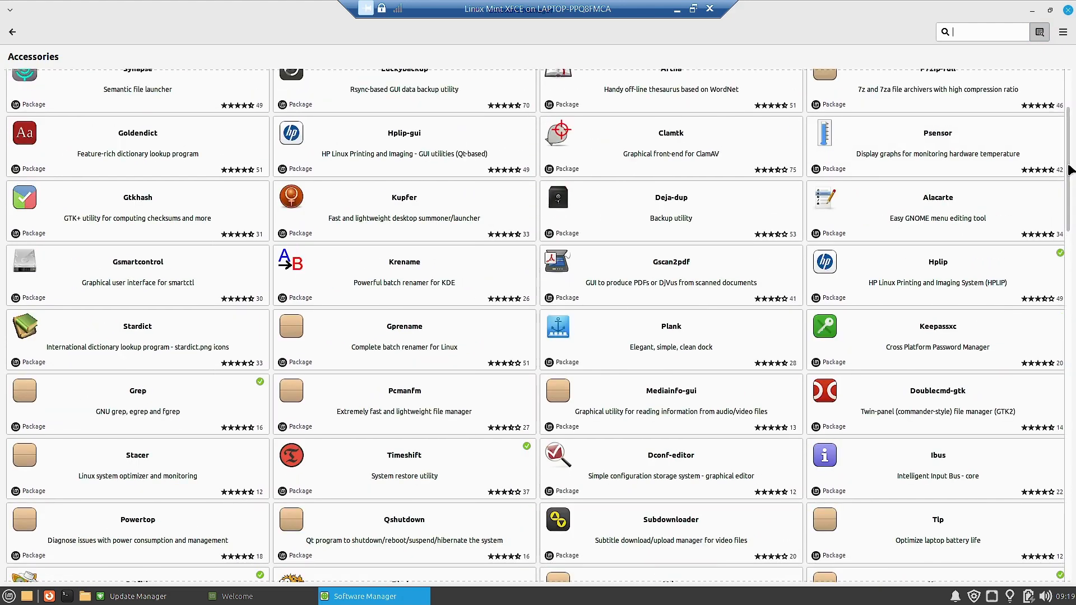
drag(1071, 174, 1073, 106)
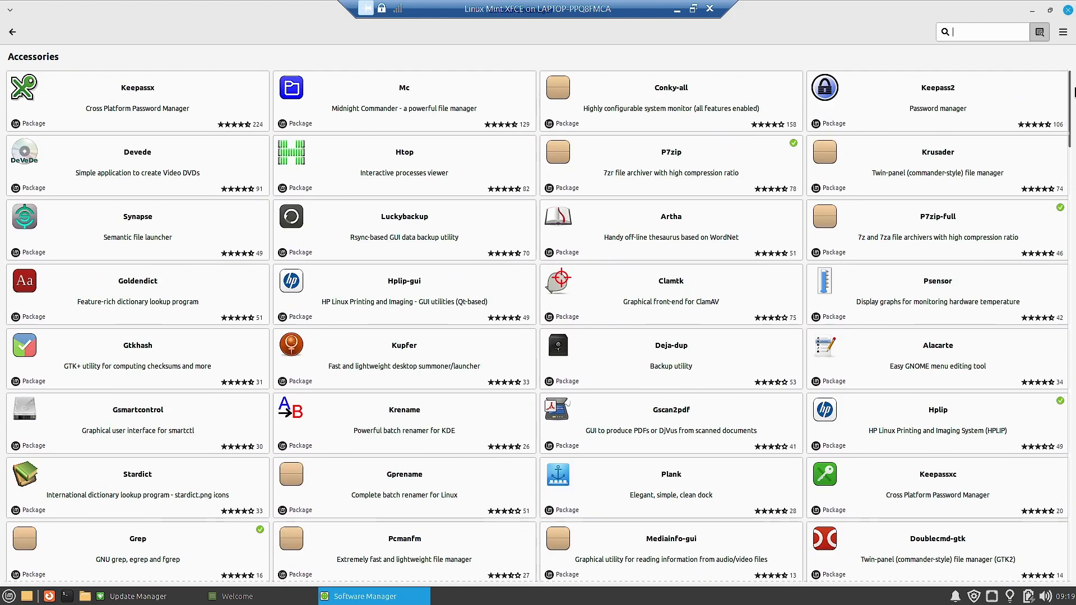
click(13, 32)
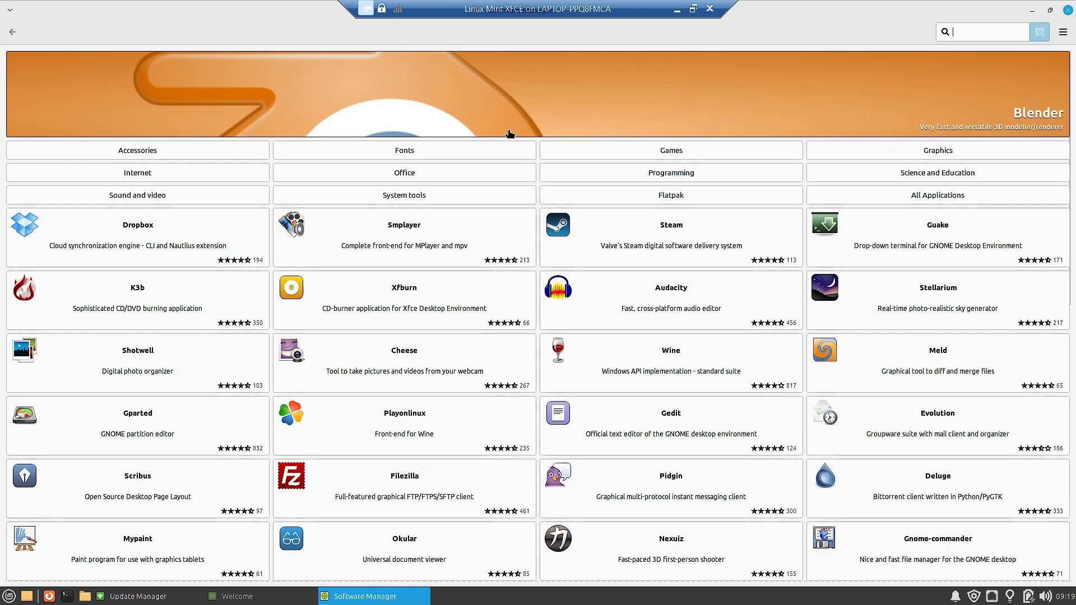
Step: Look through the packages in the Fonts category and return to Software Manager's main page
click(339, 156)
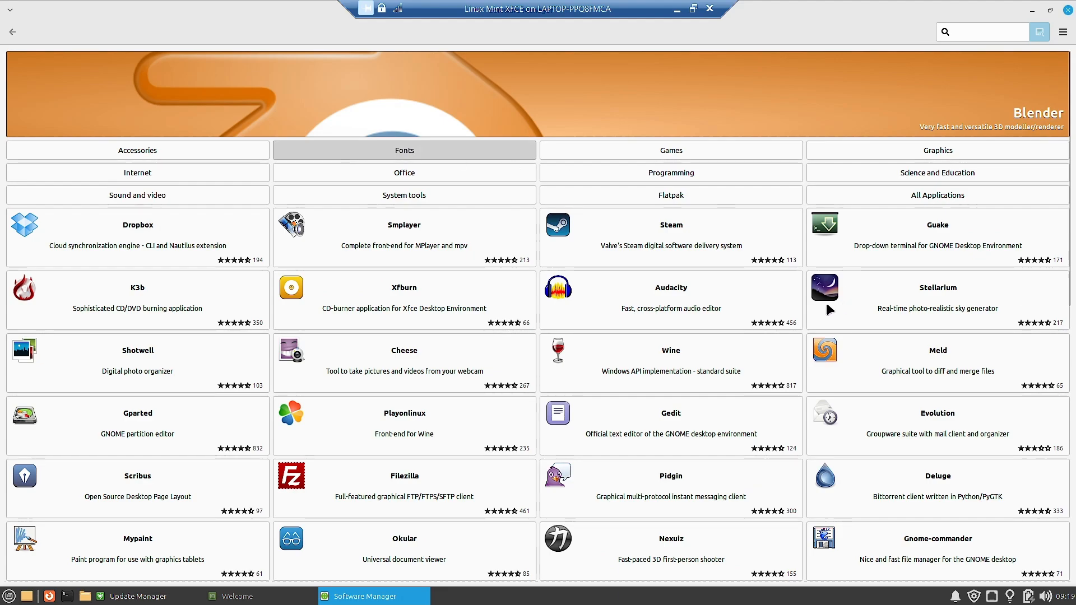
scroll(954, 296, down, 15)
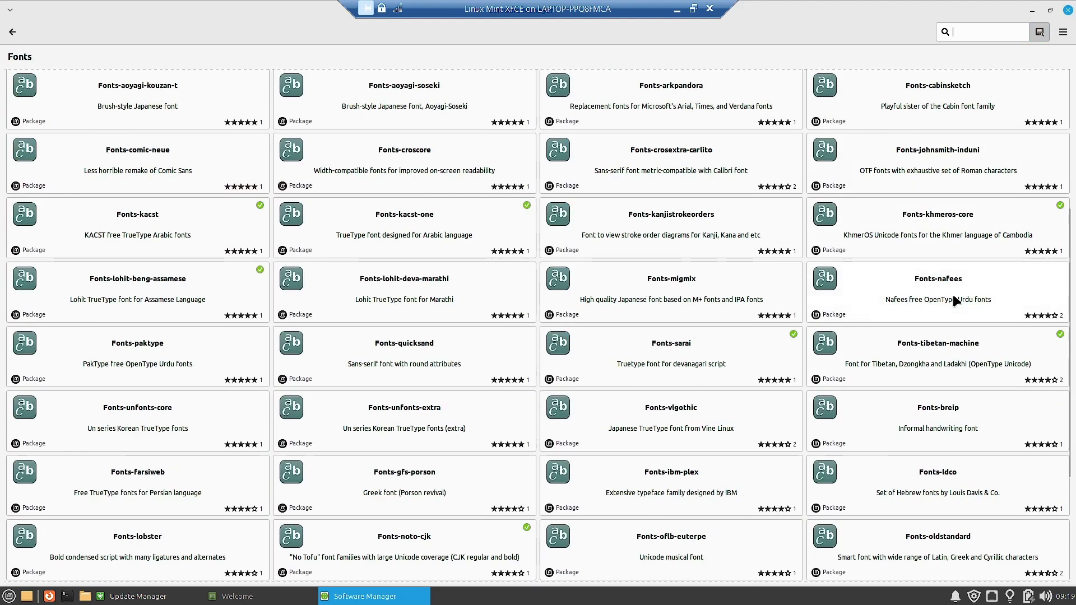
scroll(953, 294, down, 20)
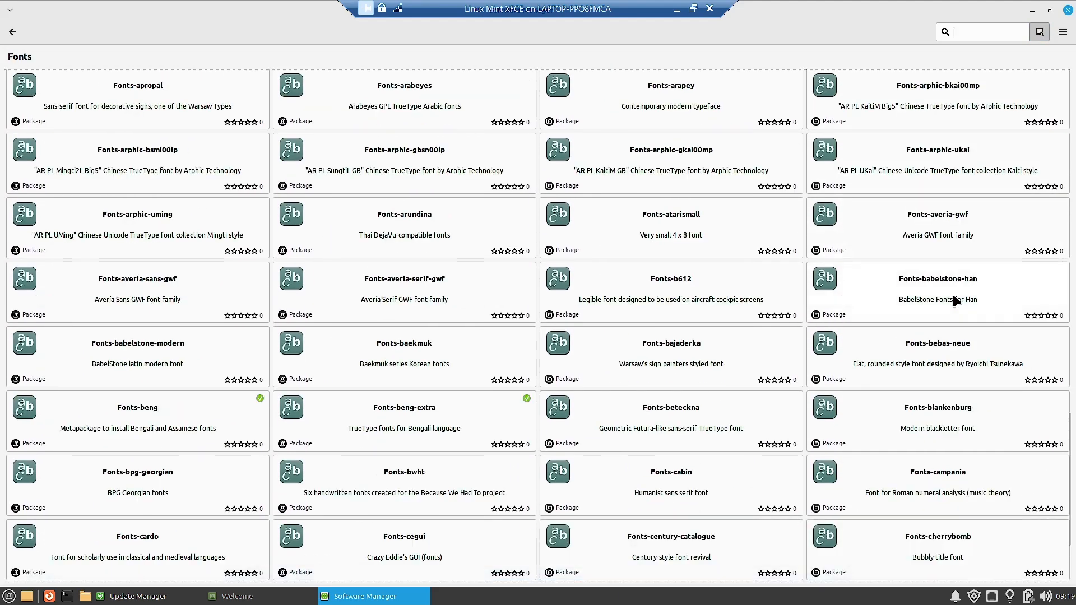
scroll(952, 294, down, 20)
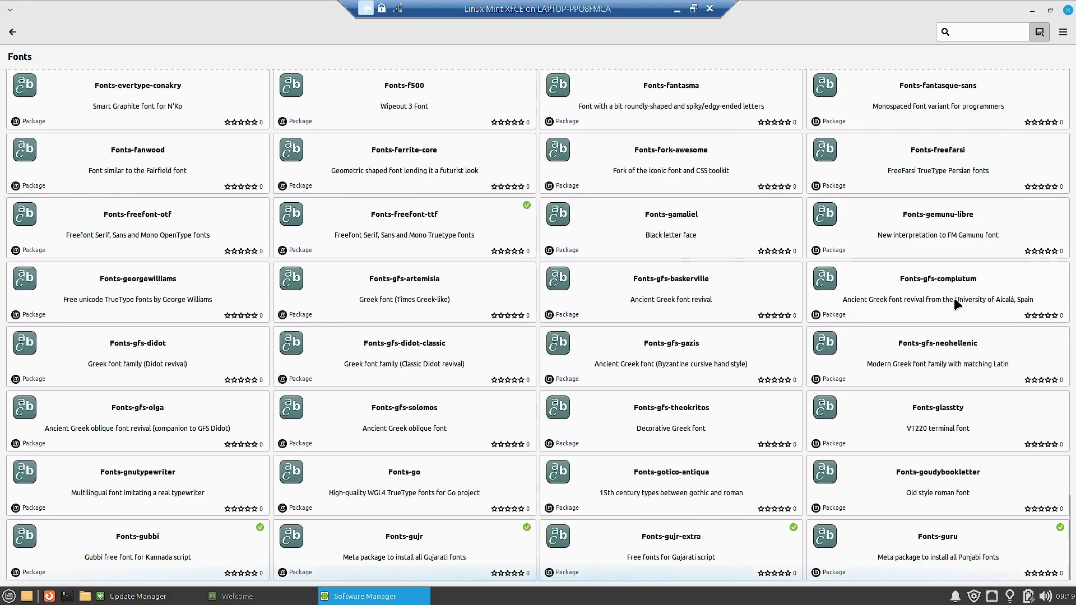
scroll(956, 303, down, 10)
click(12, 31)
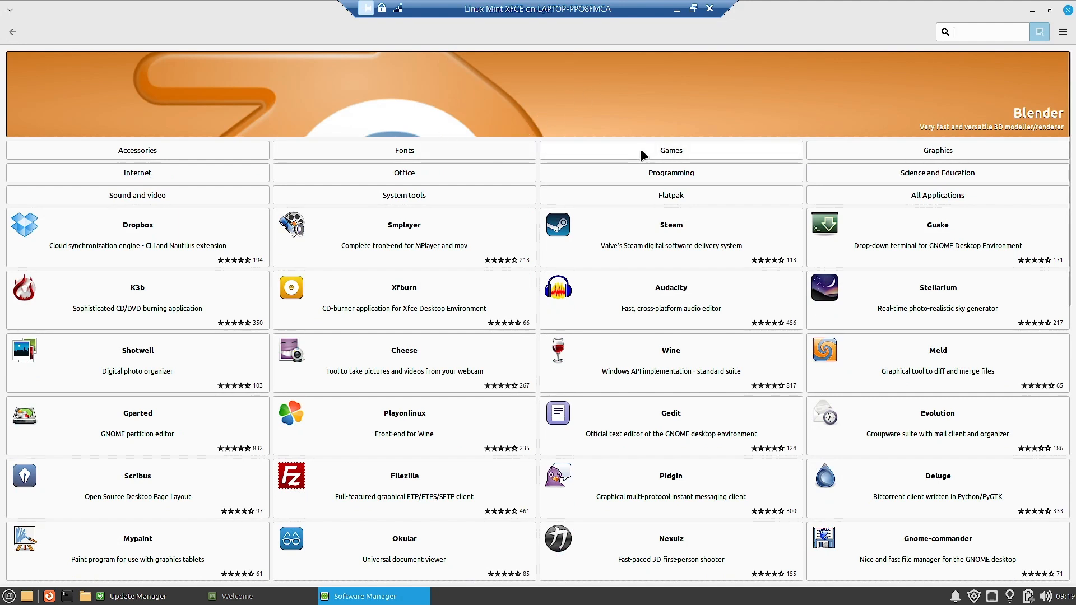
Step: Look through the packages in the Games category and return to Software Manager's main page
click(663, 153)
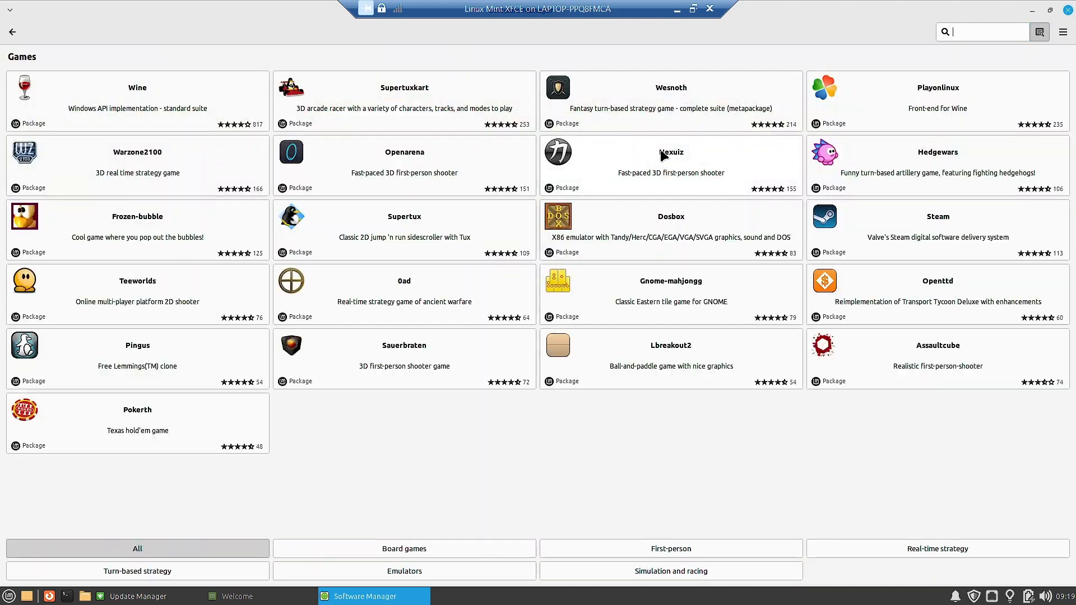
scroll(1048, 230, down, 2)
scroll(1049, 236, down, 5)
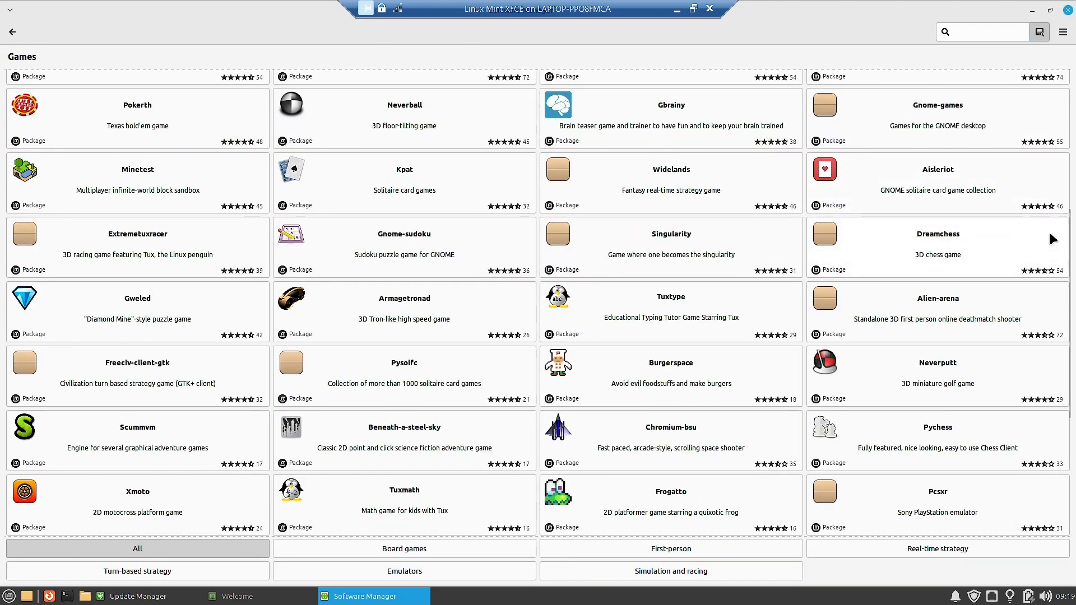
scroll(1049, 236, down, 15)
scroll(1049, 235, down, 20)
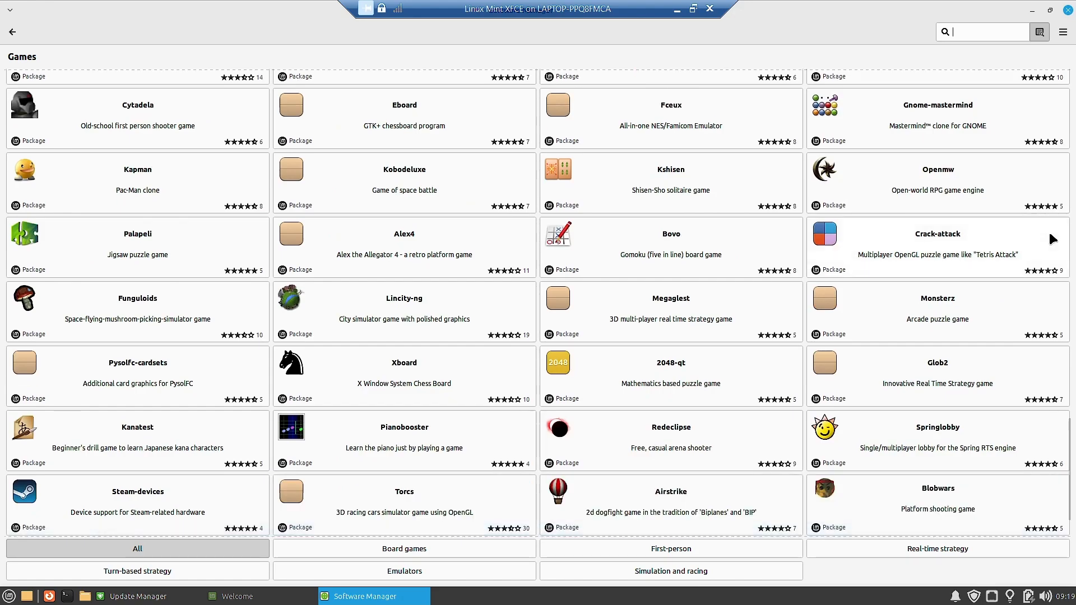
scroll(1050, 236, down, 11)
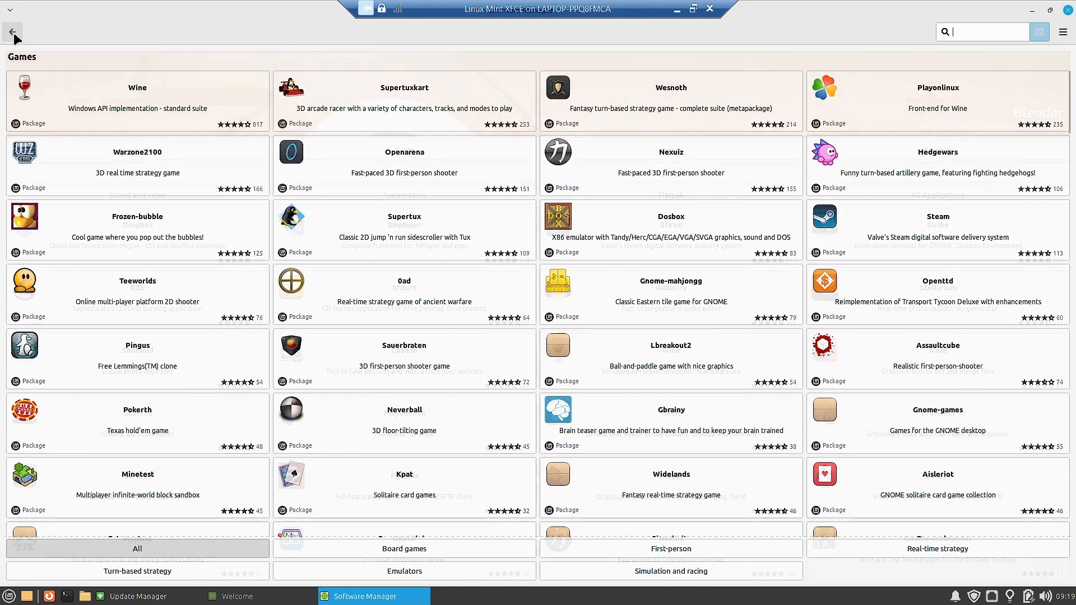
click(12, 32)
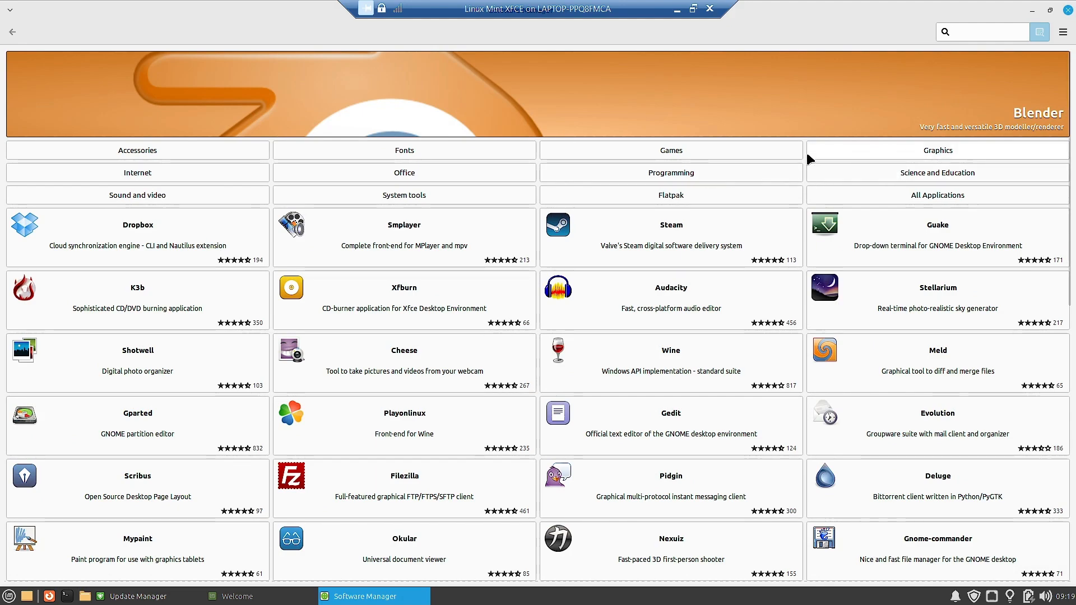
Step: Look through the packages in the Graphics category and return to Software Manager's main page
click(871, 153)
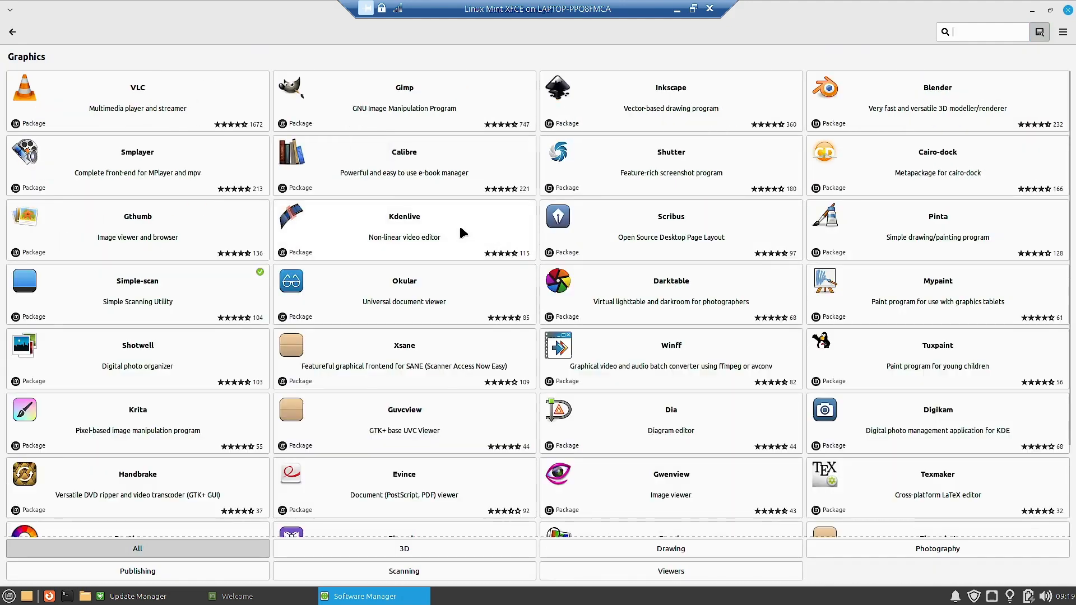
scroll(461, 232, down, 3)
scroll(461, 231, down, 15)
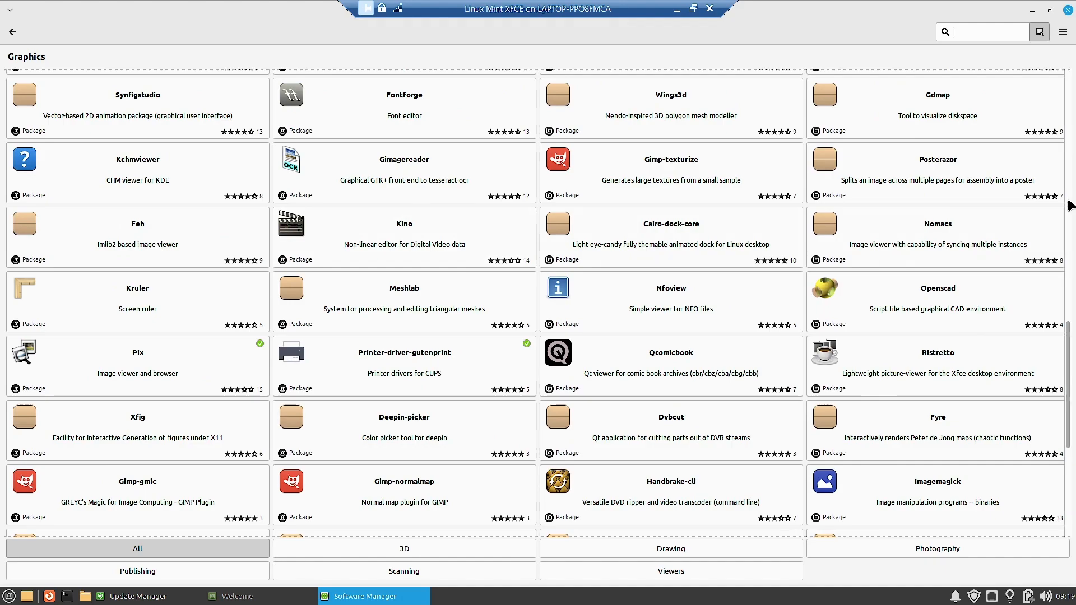
drag(1070, 335, 1074, 542)
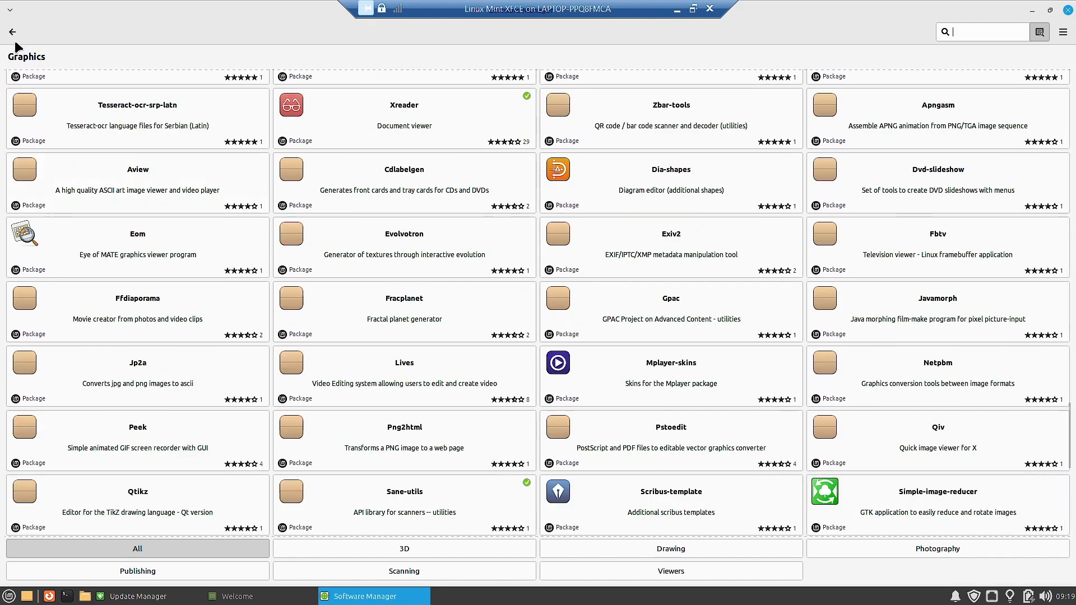
click(12, 32)
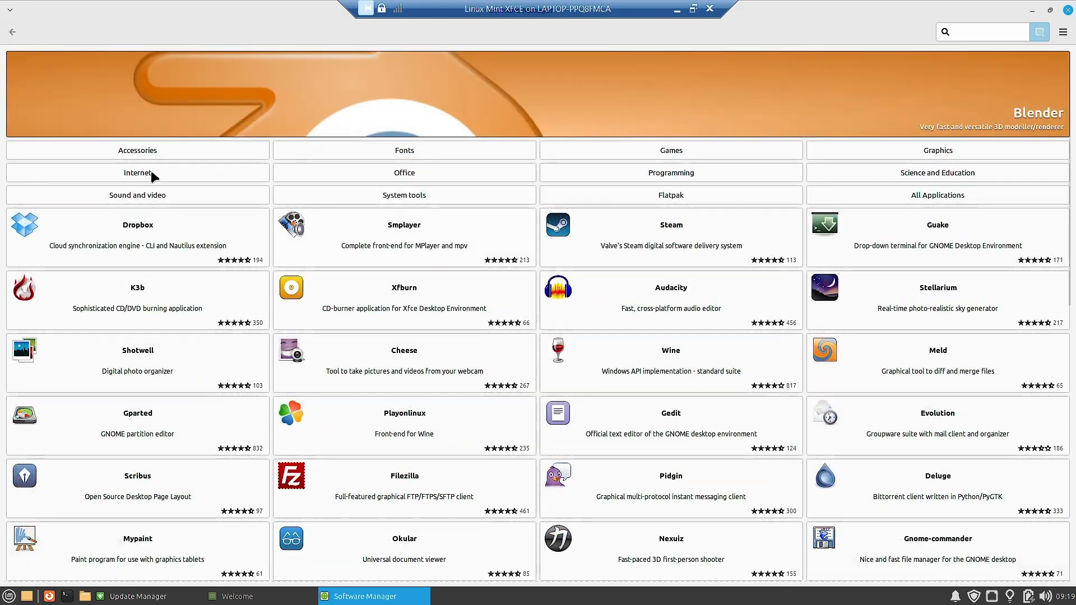
Step: Look through the packages in the Internet category and return to Software Manager's main page
click(123, 170)
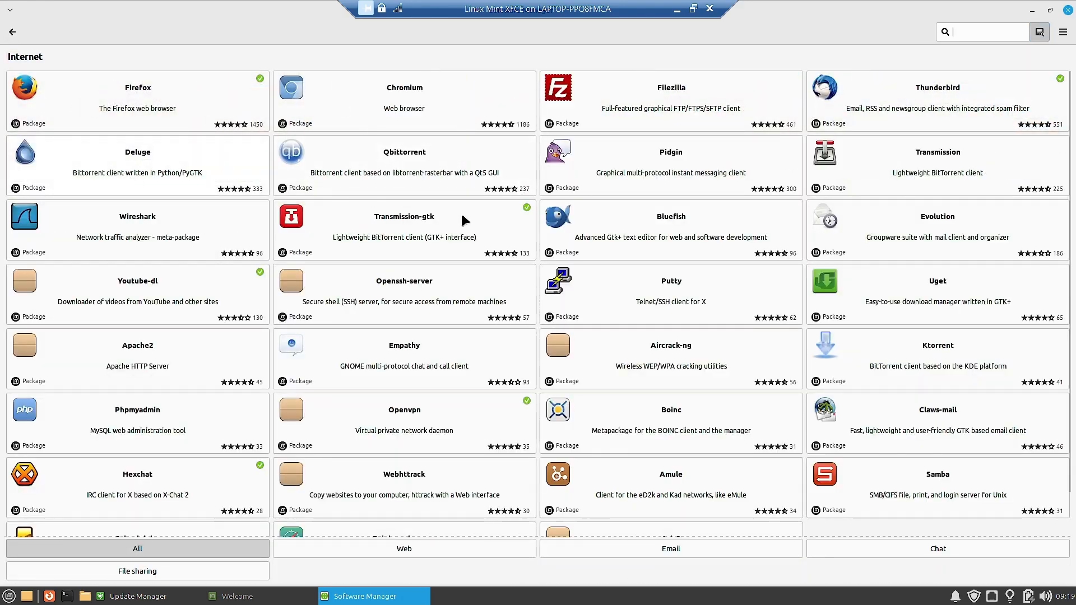
scroll(1065, 348, down, 12)
scroll(1065, 348, down, 15)
scroll(1064, 348, down, 20)
scroll(1065, 348, down, 3)
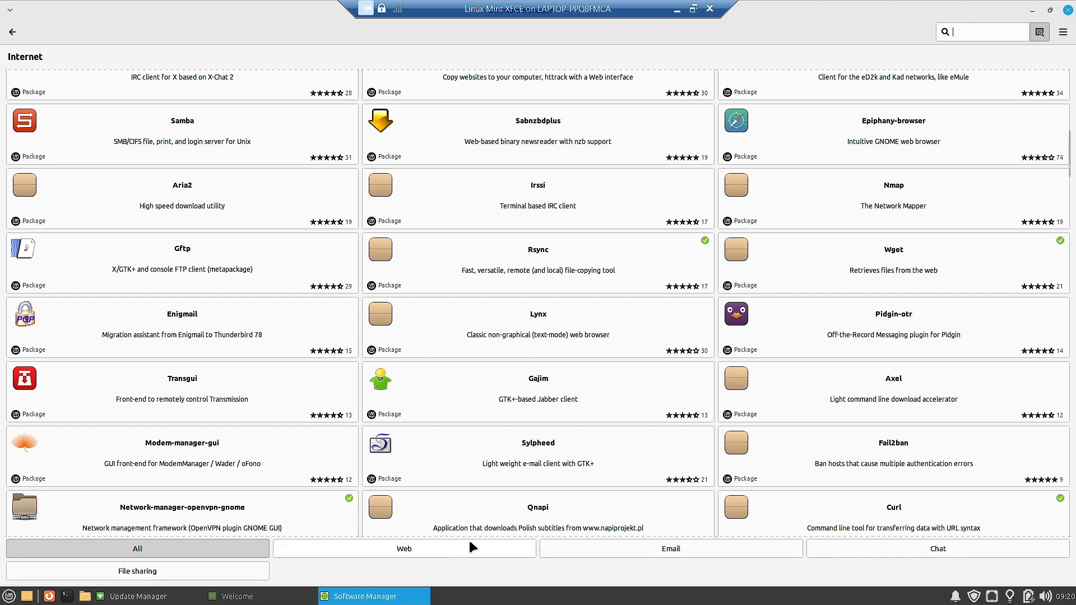
click(12, 32)
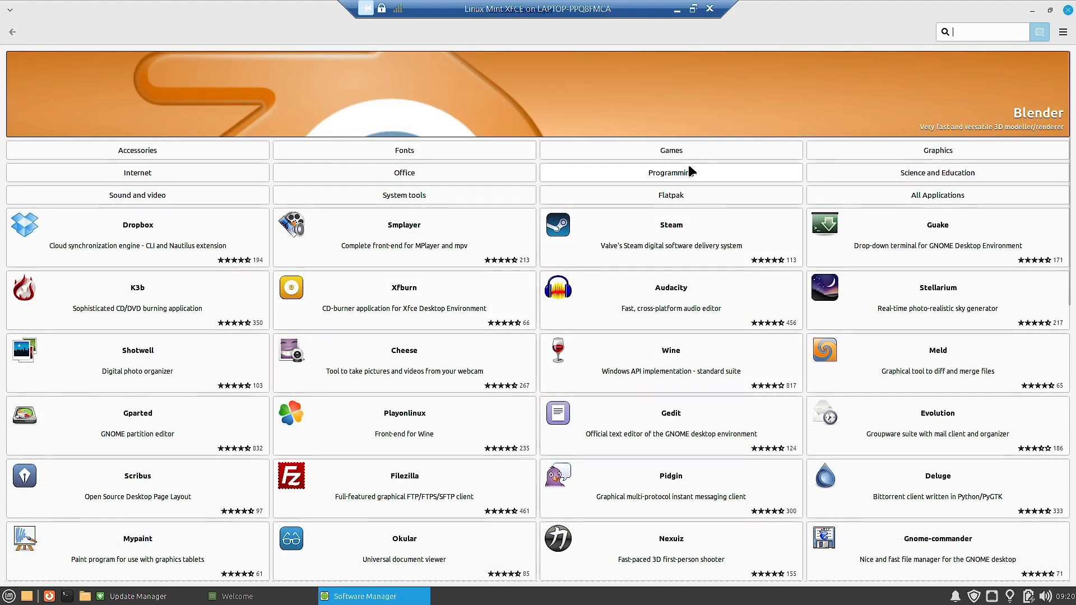
Step: Look through the packages in the Office category and return to Software Manager's main page
click(372, 175)
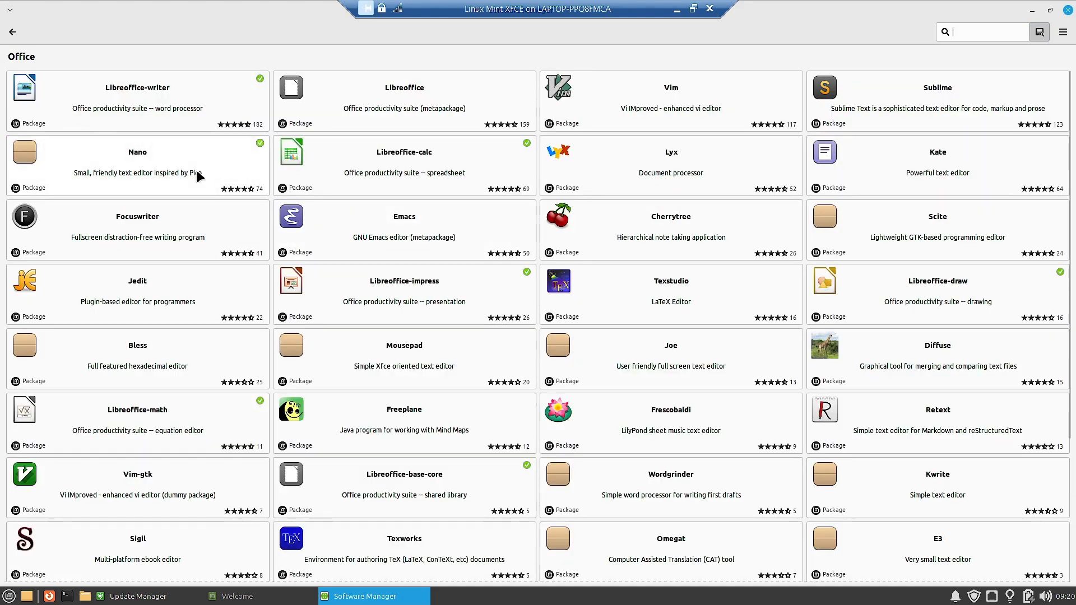
drag(1070, 113, 1075, 539)
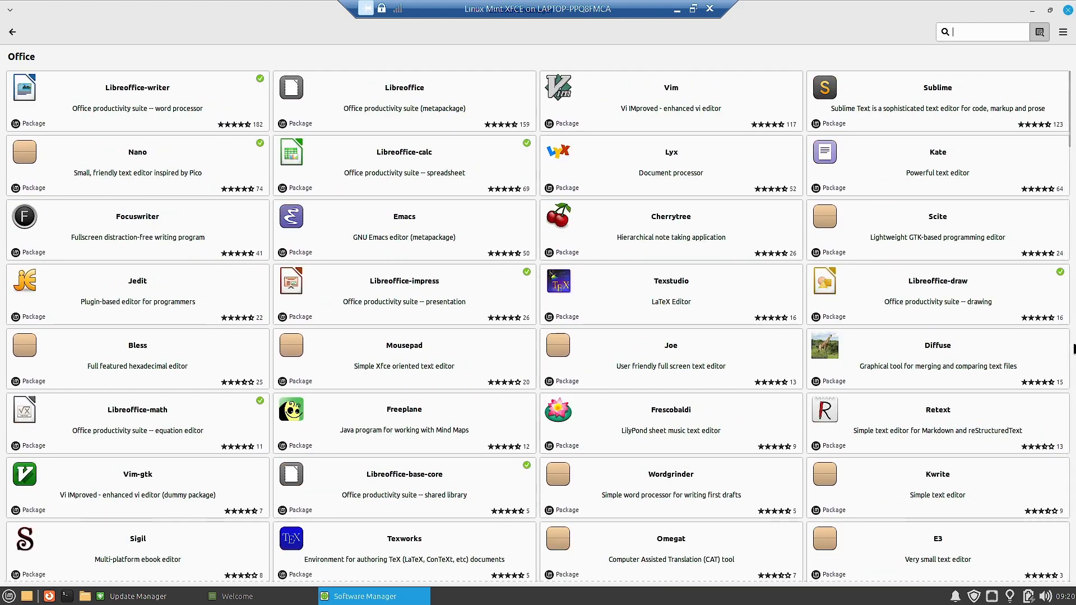
drag(1071, 116, 1071, 604)
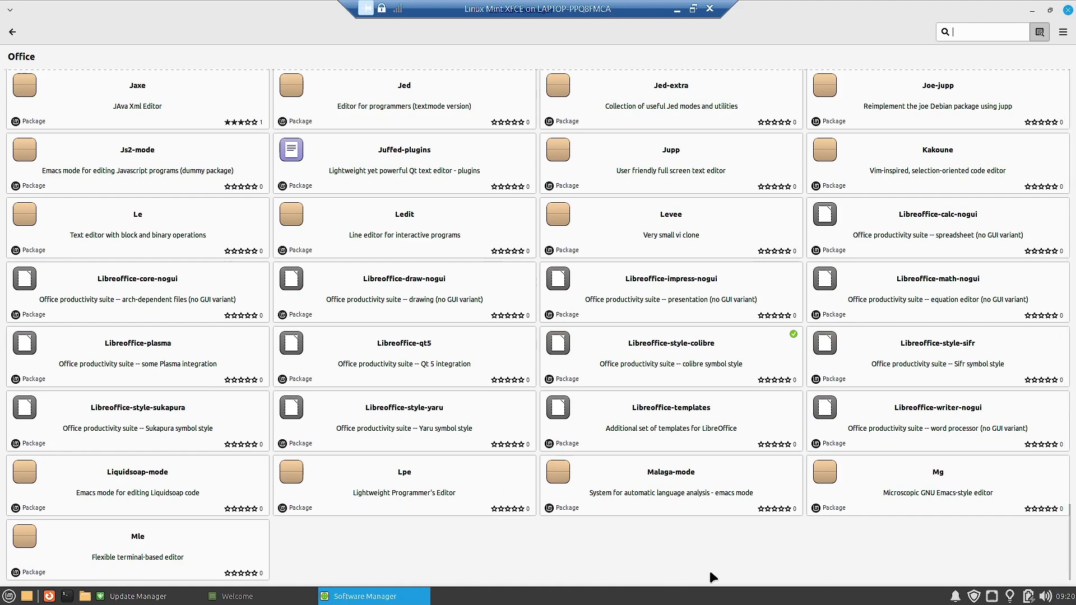
click(12, 32)
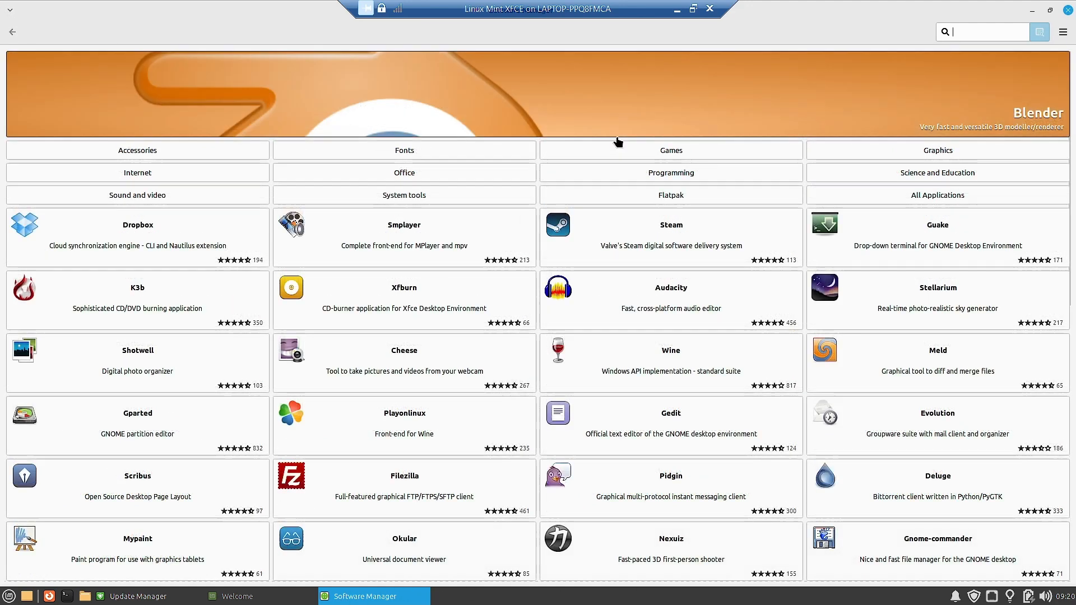
Step: Look through the Graphics category including its Photography and Drawing subcategories, and return to Software Manager's main page
click(921, 149)
scroll(486, 358, down, 5)
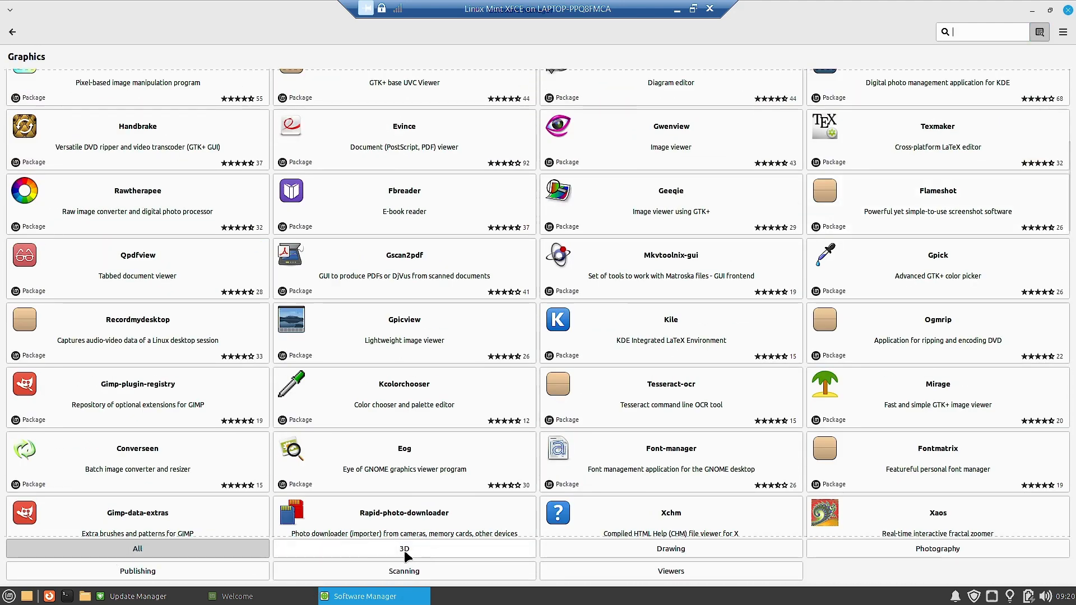
scroll(672, 553, up, 7)
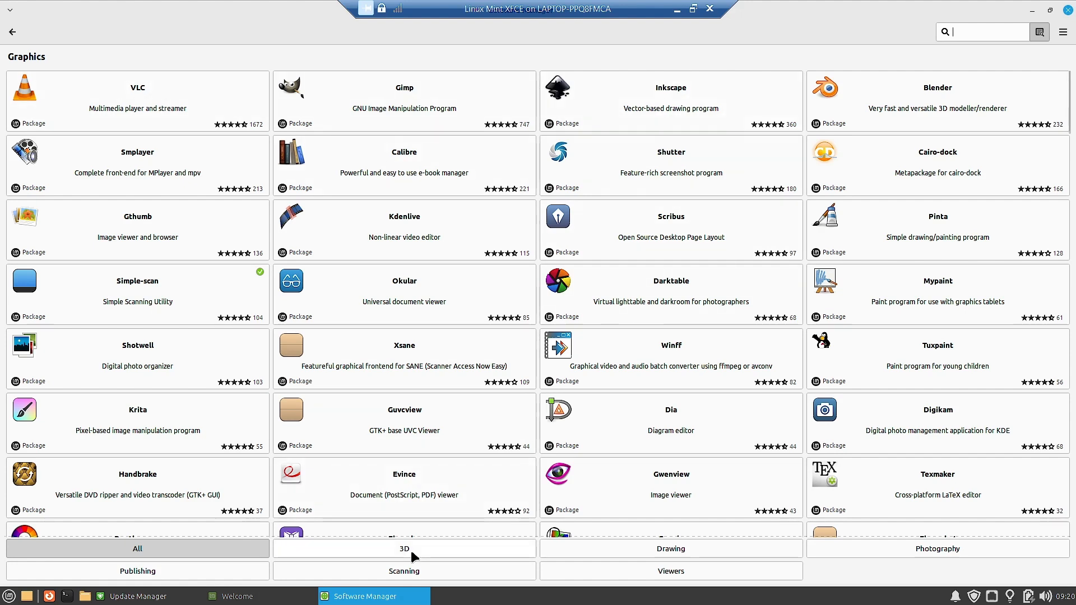
click(902, 550)
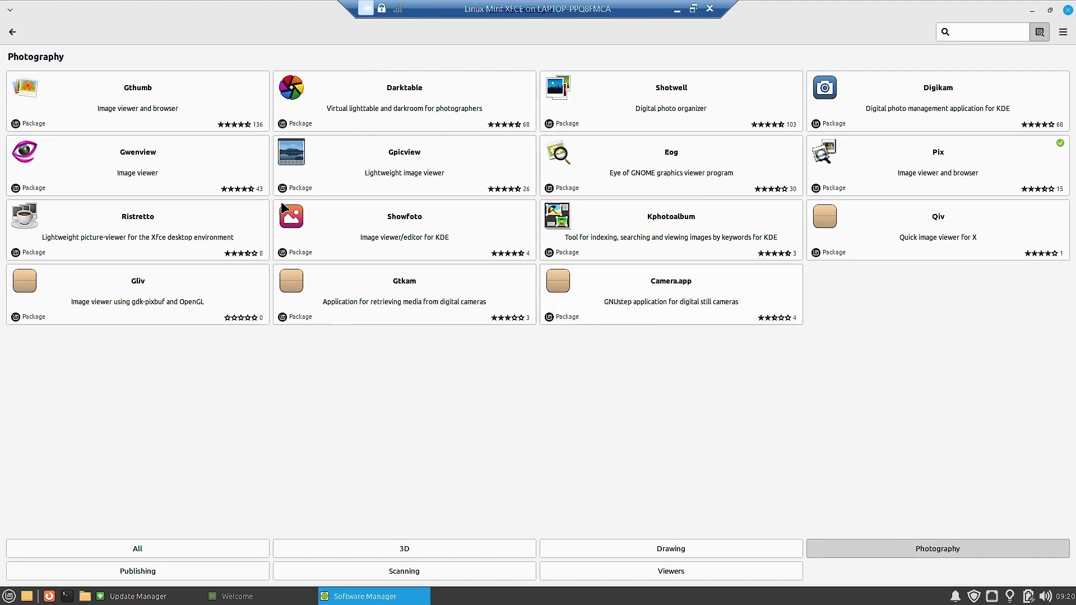
click(672, 550)
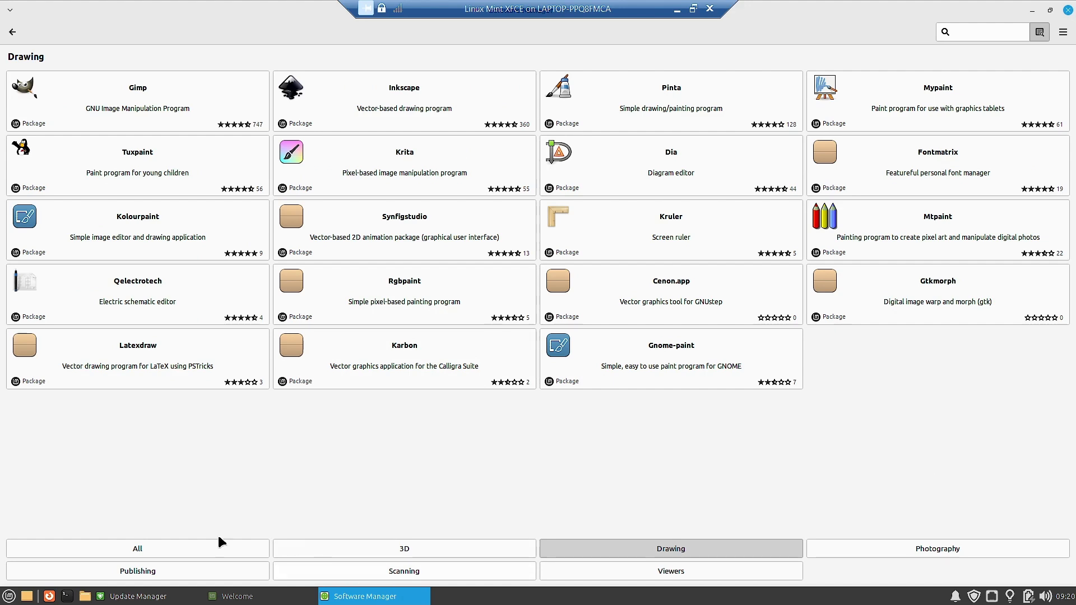
click(170, 550)
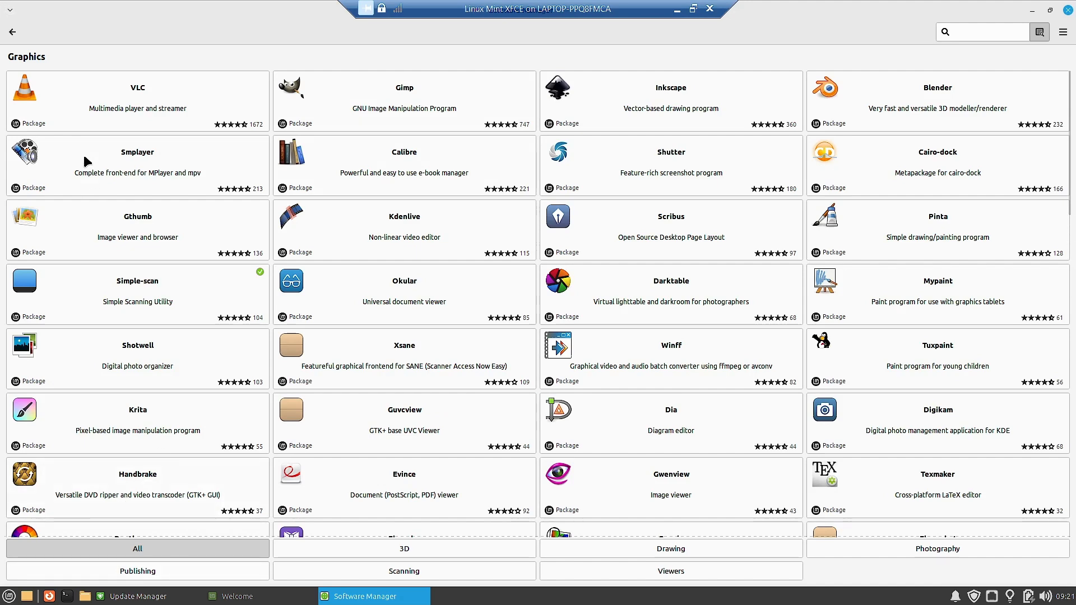
click(11, 33)
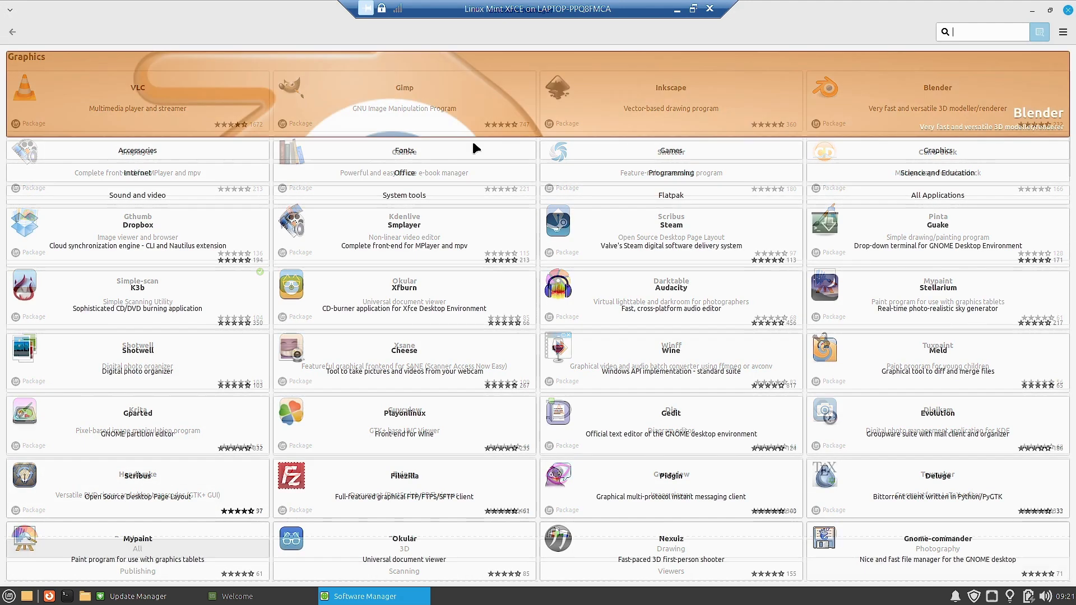
Step: Look through the packages in the Sound and video category and return to Software Manager's main page
click(218, 196)
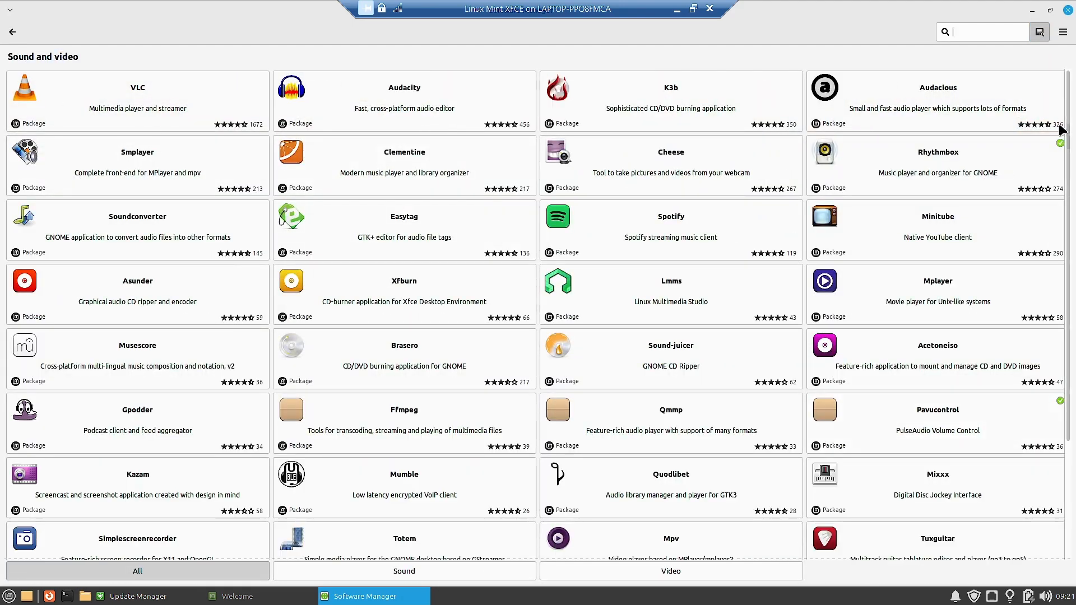
drag(1069, 98, 1075, 412)
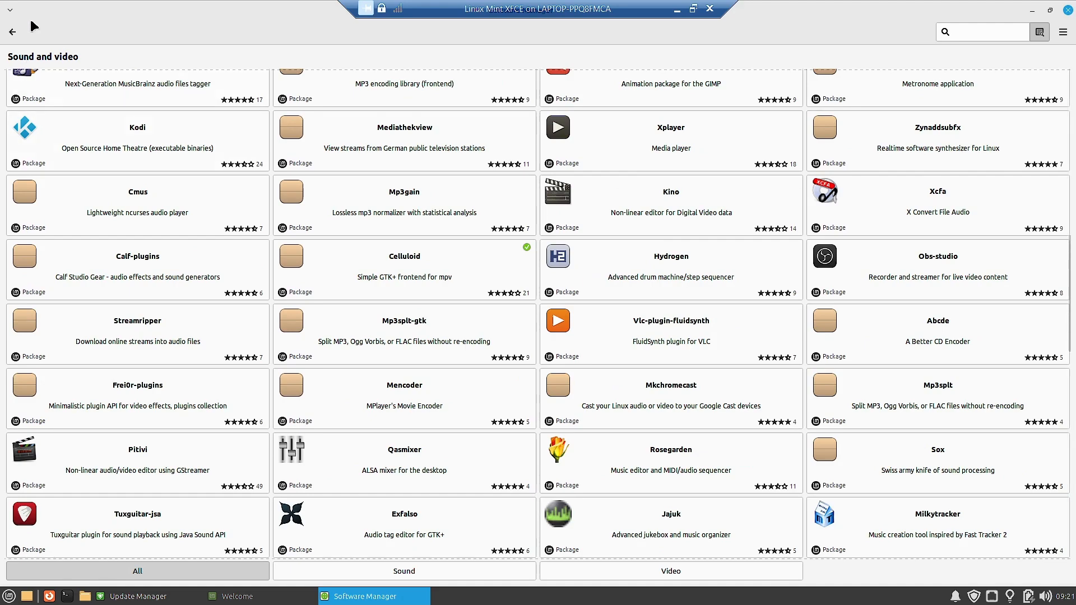
click(12, 33)
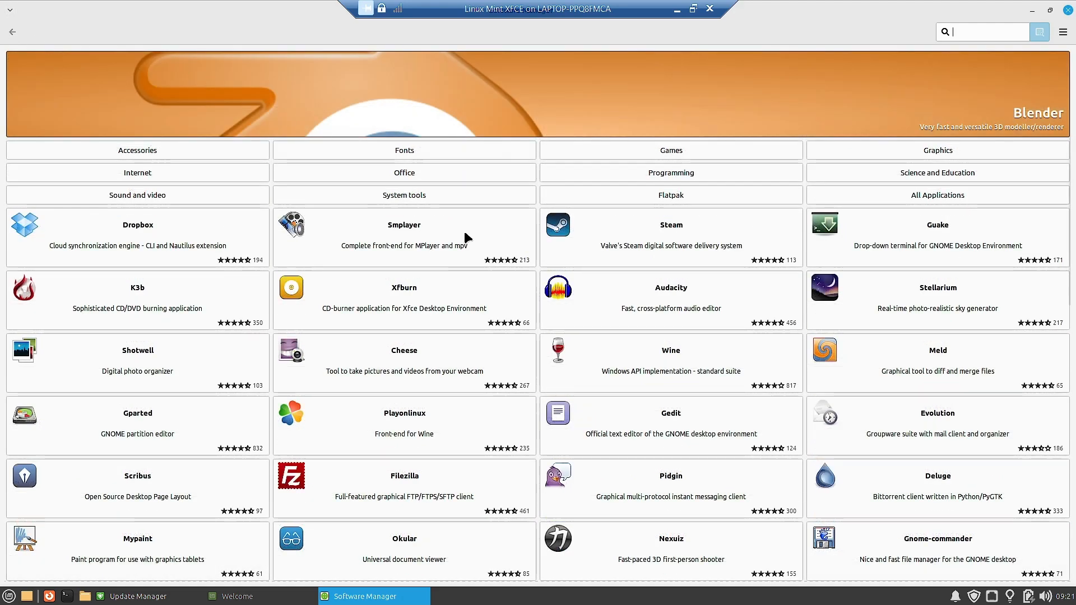
Step: Look through the packages in the System tools category and return to Software Manager's main page
click(451, 196)
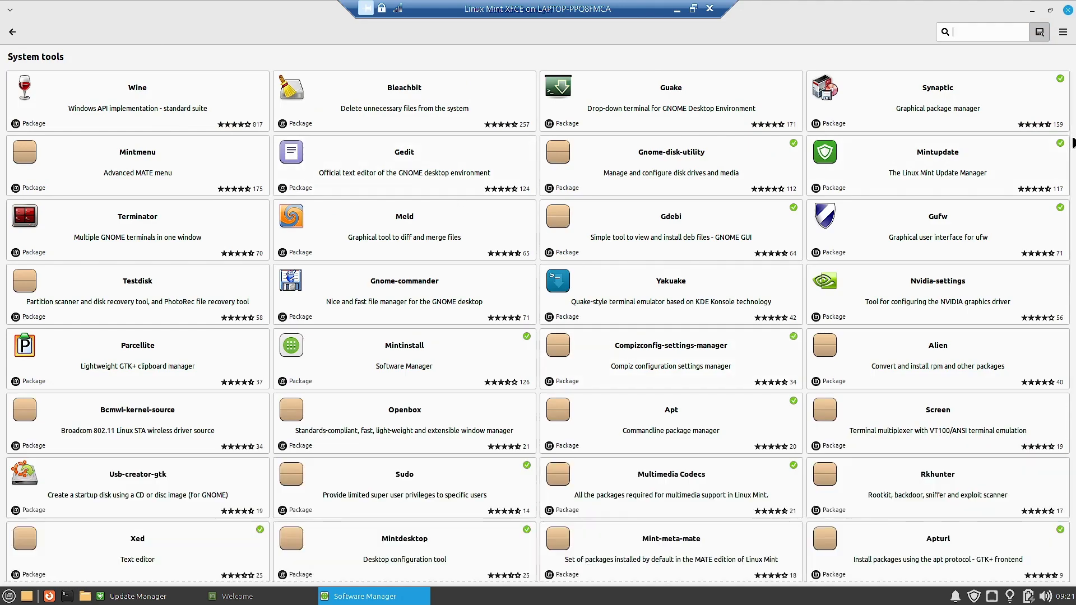
drag(1073, 143, 1074, 557)
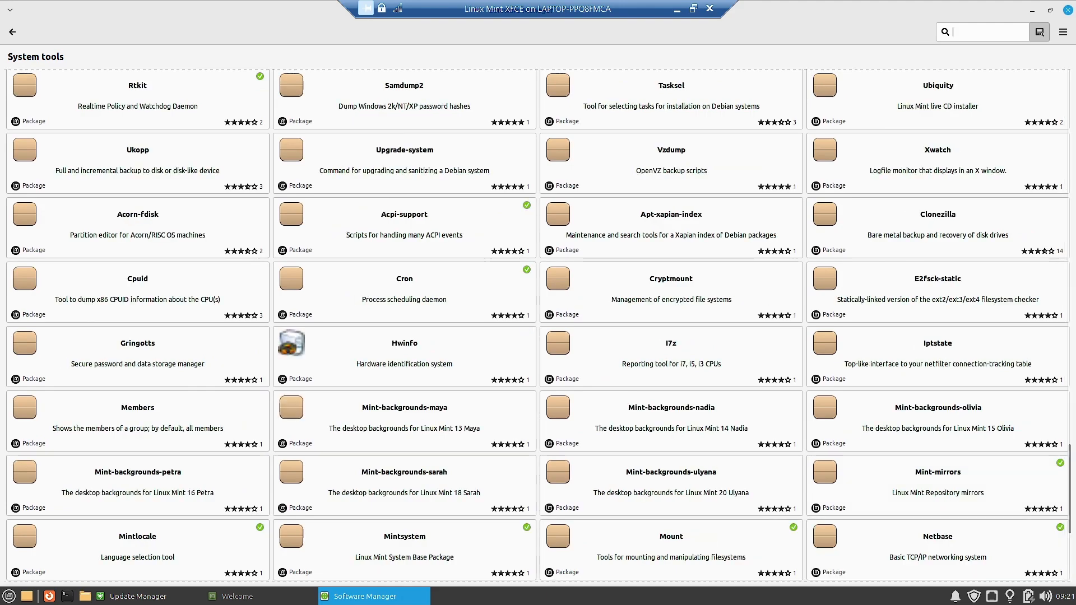
click(17, 29)
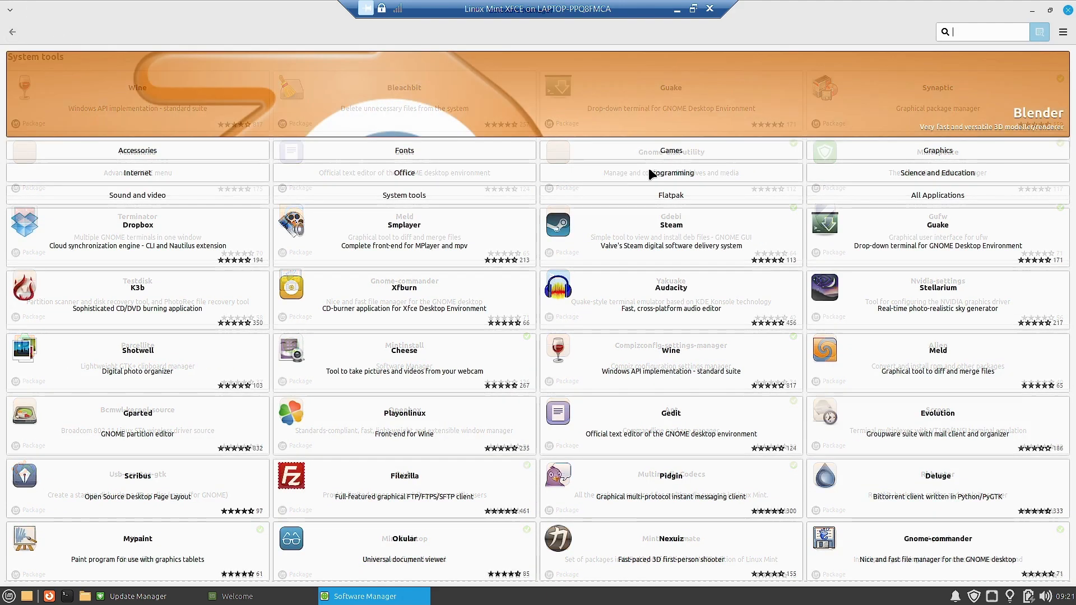
Step: Look through the Flatpak packages and return to Software Manager's main page
click(660, 194)
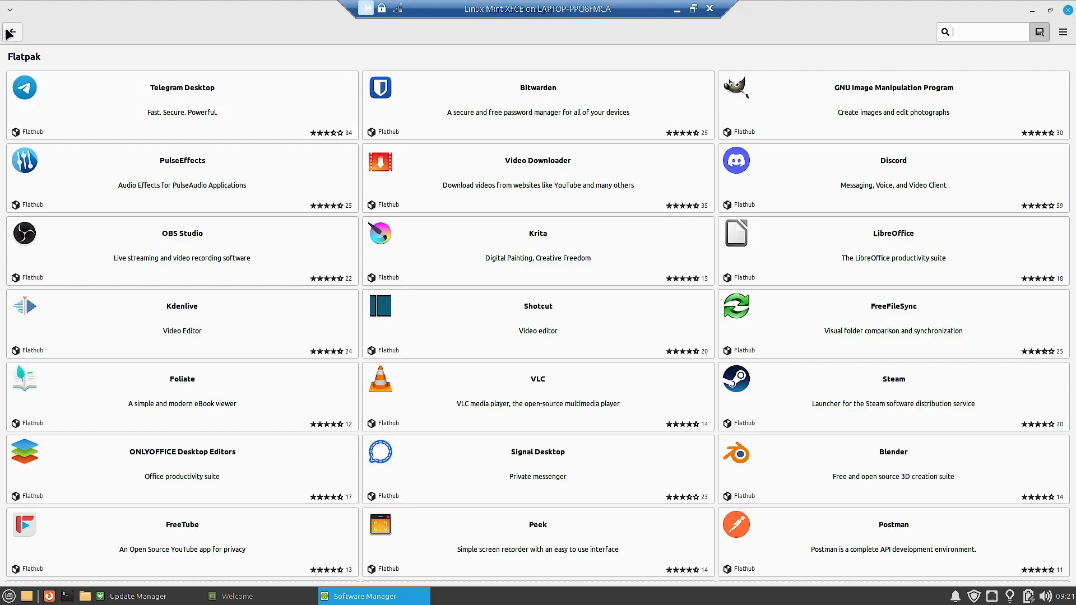
scroll(985, 398, down, 15)
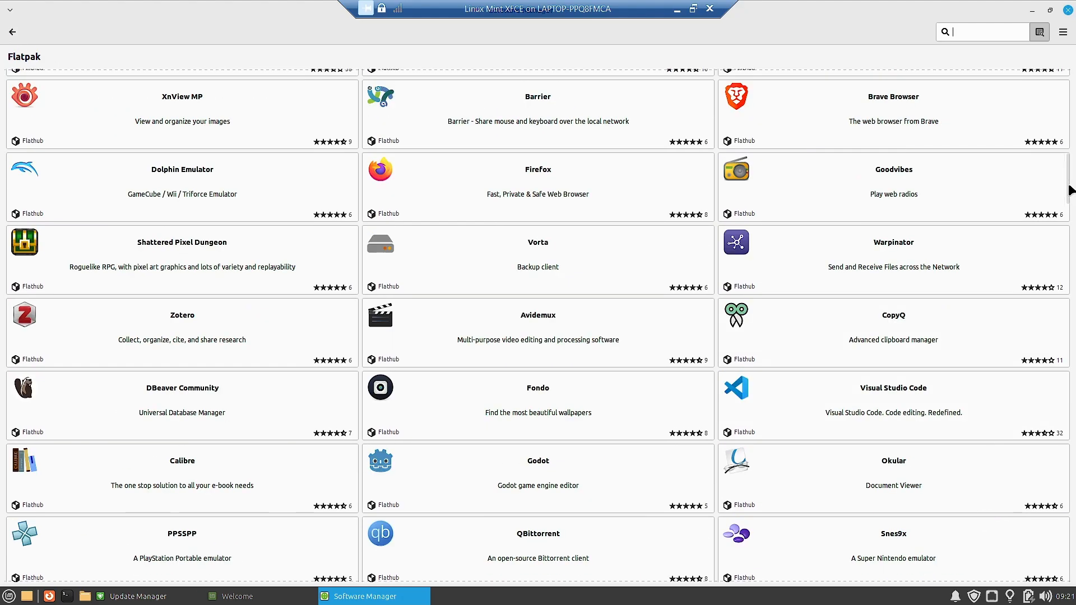
drag(1068, 179, 1069, 555)
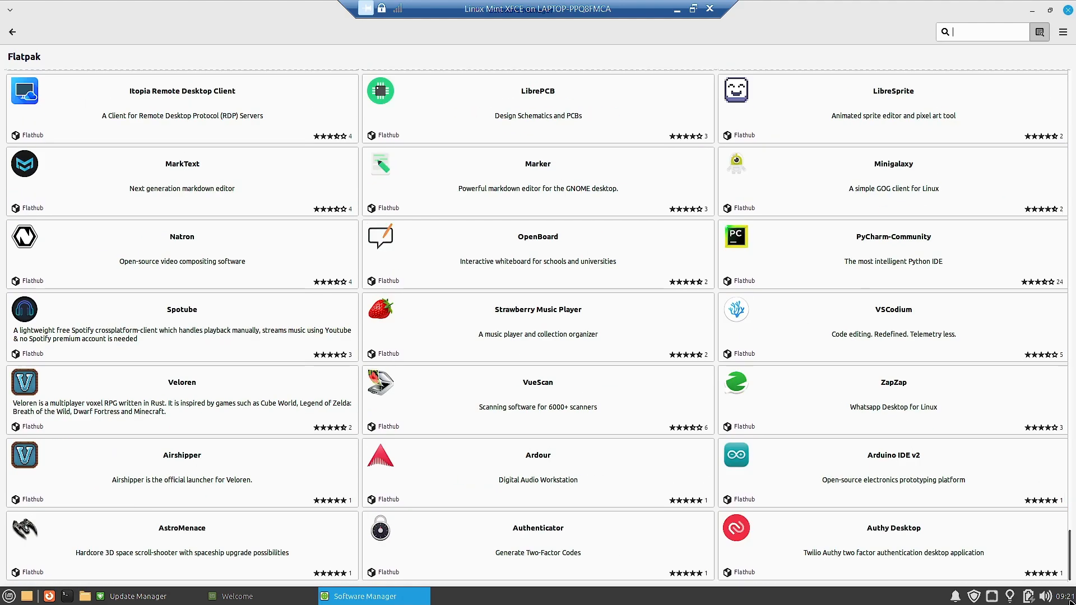
click(13, 32)
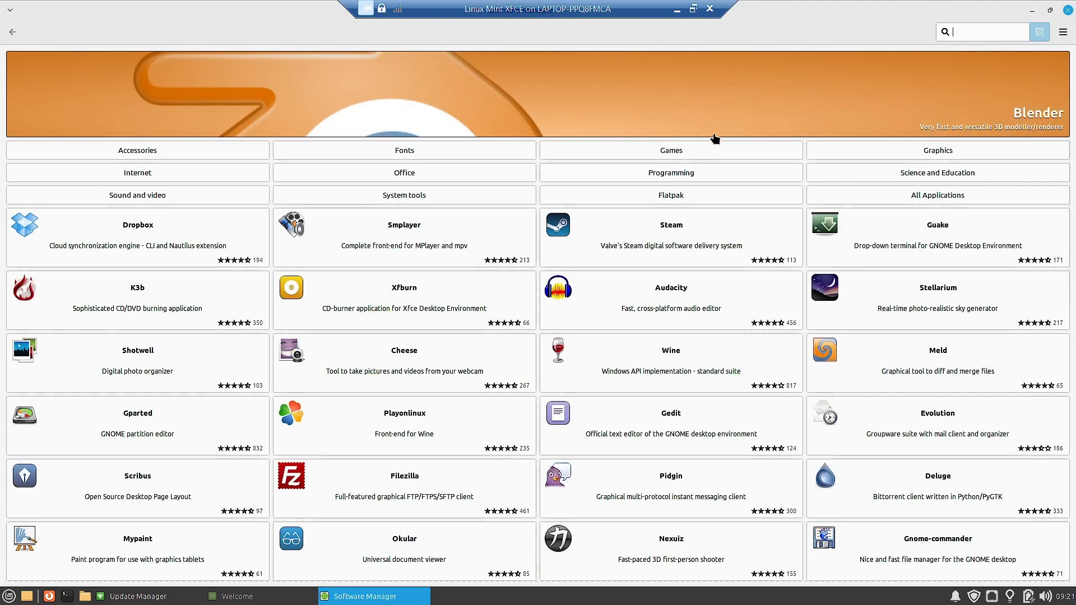
Step: Look through the All Applications list down to its end, and close Software Manager
click(884, 193)
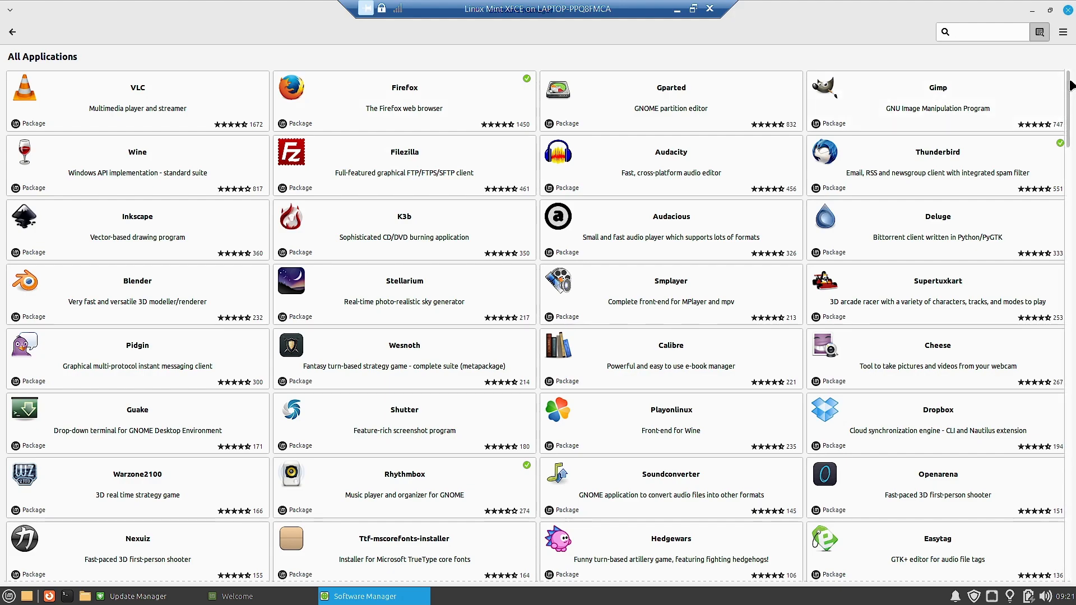
drag(1070, 85, 1073, 577)
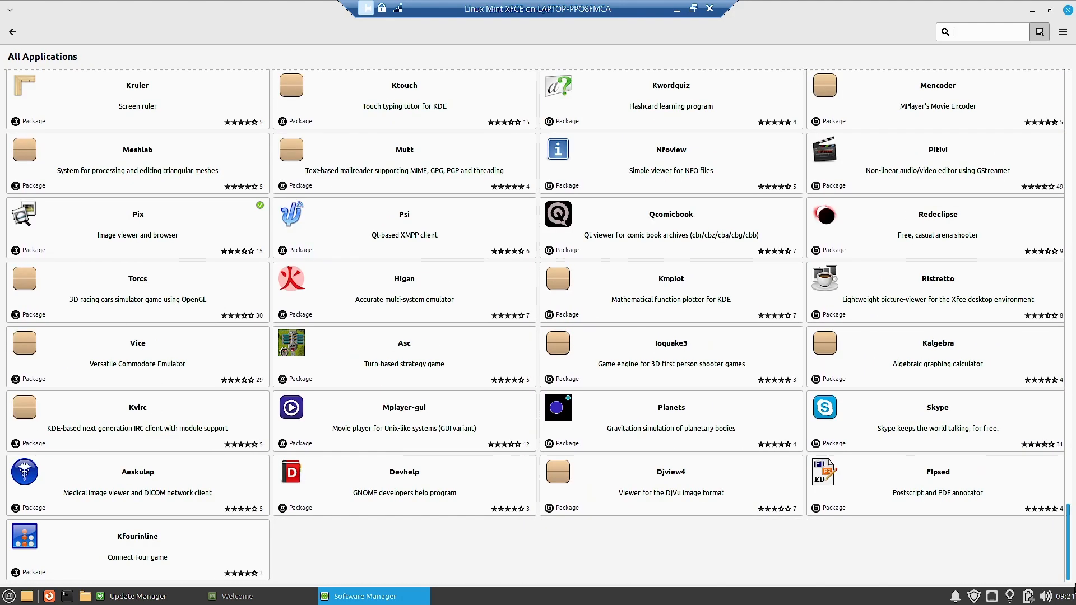
click(13, 34)
scroll(663, 374, down, 3)
scroll(664, 377, up, 3)
click(952, 32)
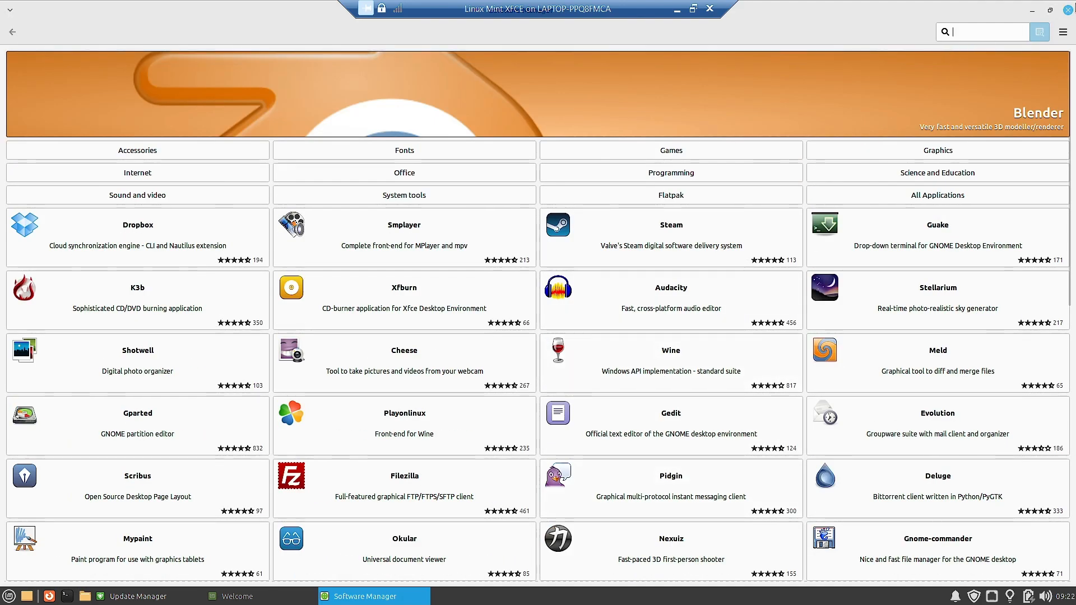
click(1068, 10)
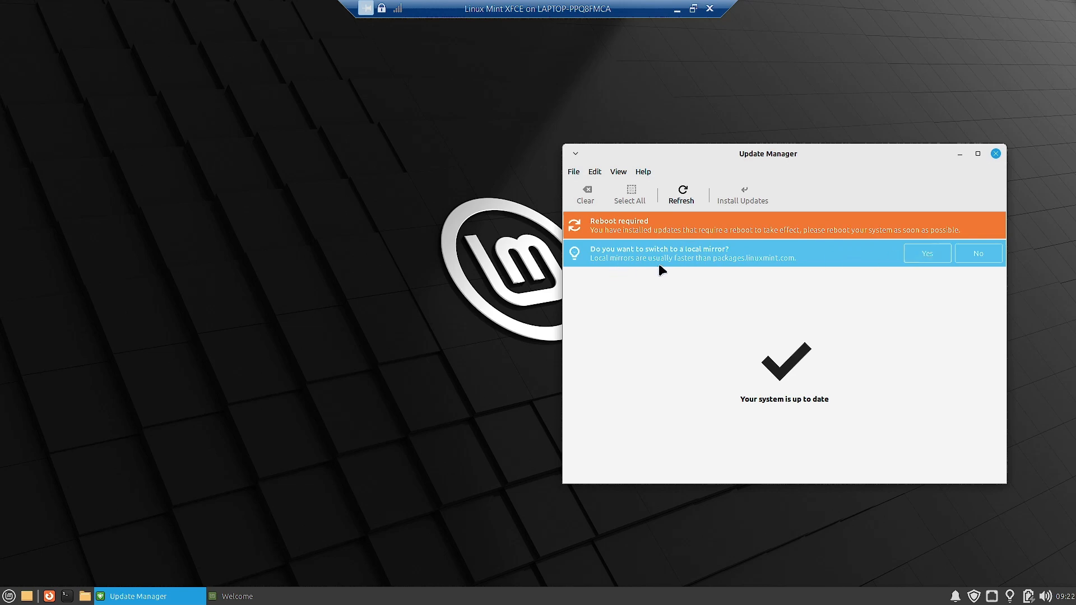
Step: Accept Update Manager's local mirror suggestion and enter the account password to open Software Sources
click(920, 255)
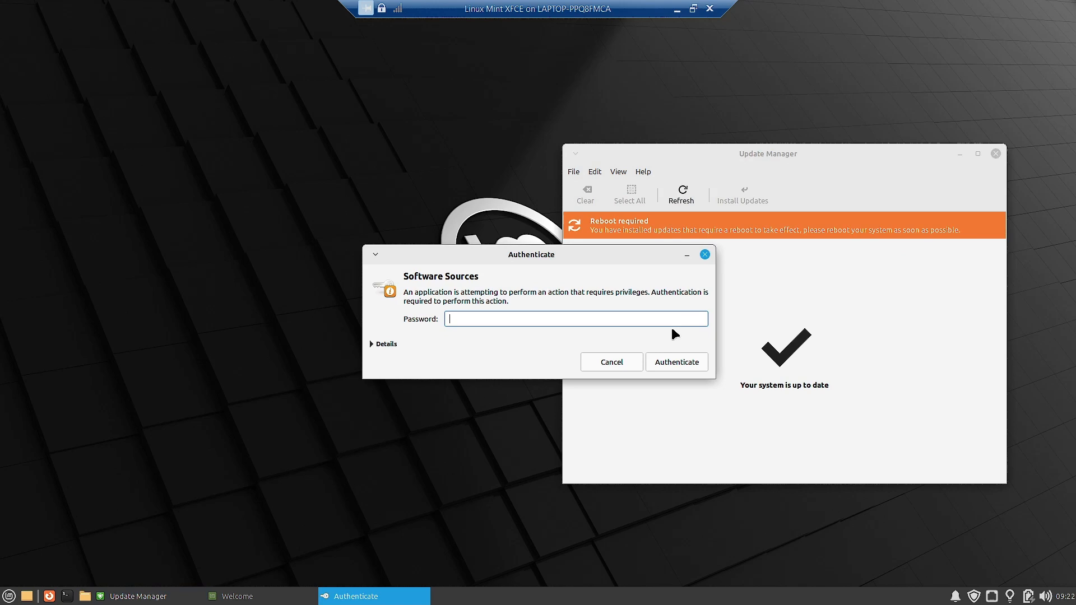
key(Return)
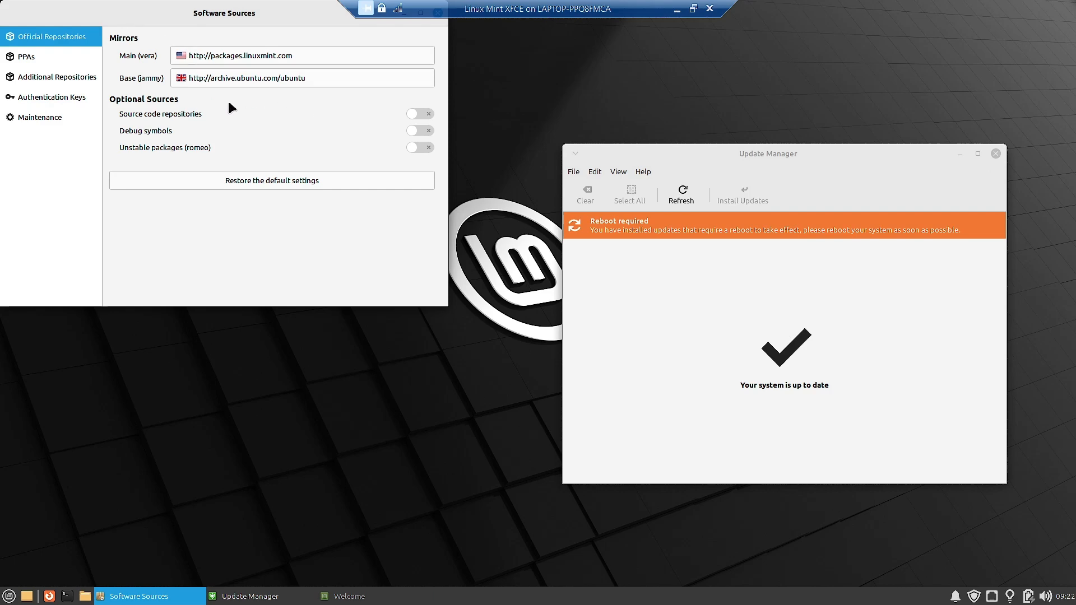
drag(187, 7, 245, 104)
Step: View the PPAs and Official Repositories sections of Software Sources, and close it together with Update Manager
click(108, 159)
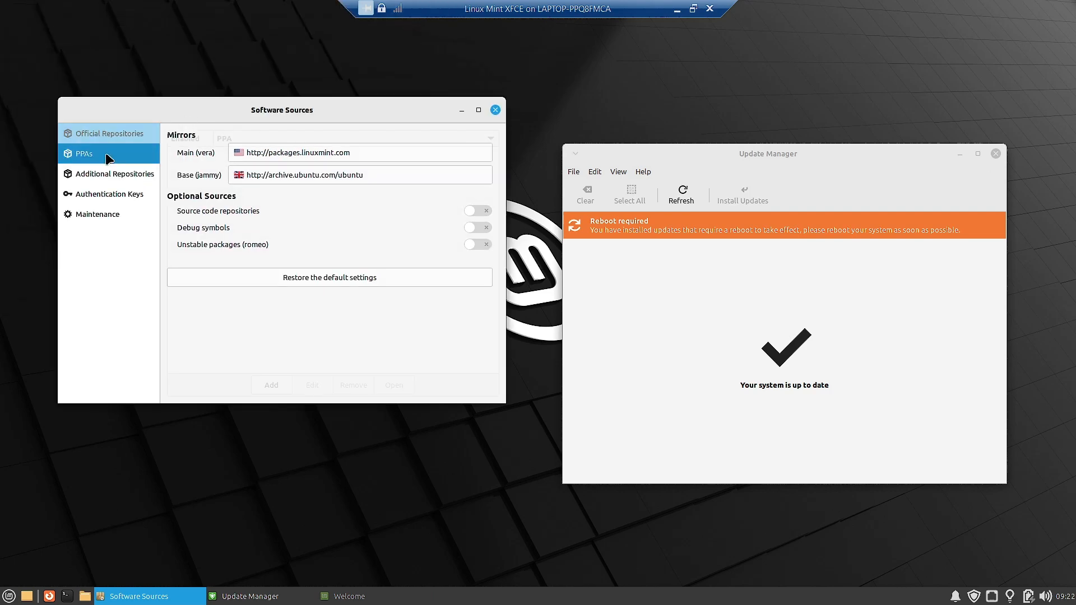
click(126, 137)
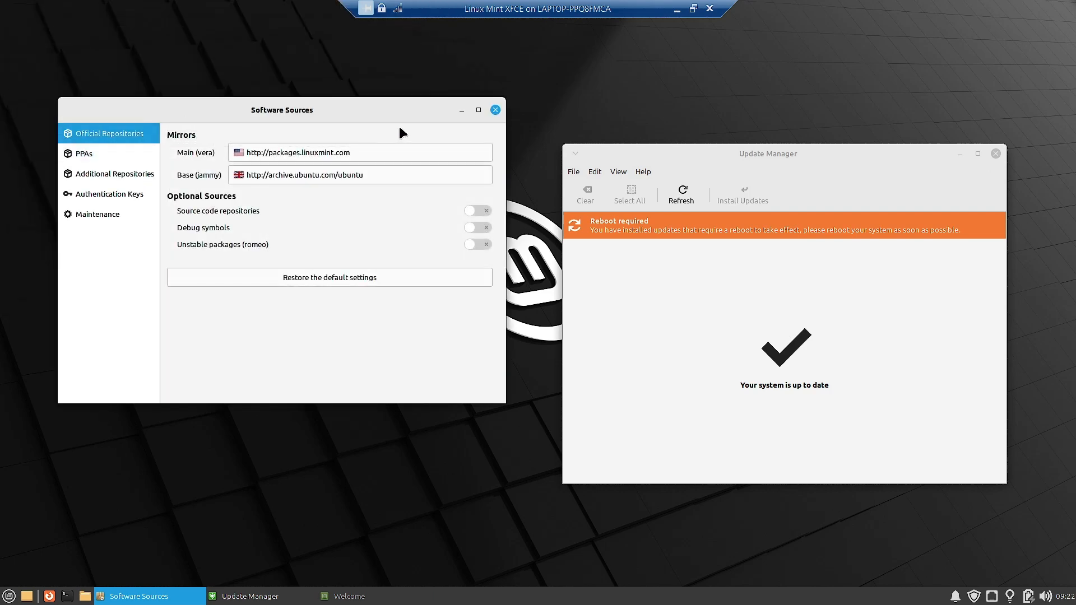
click(495, 110)
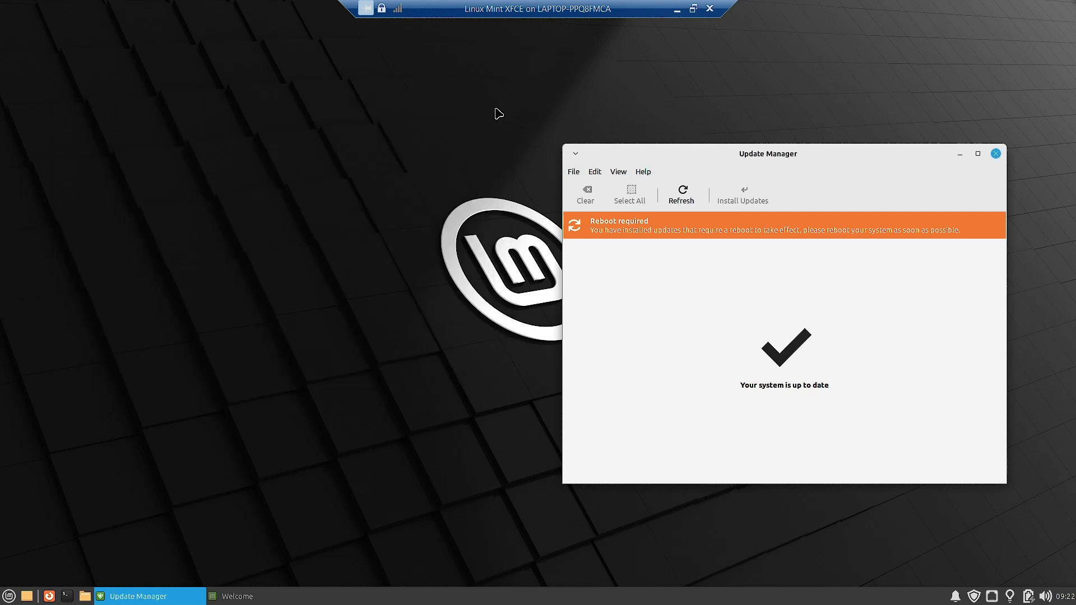
click(997, 156)
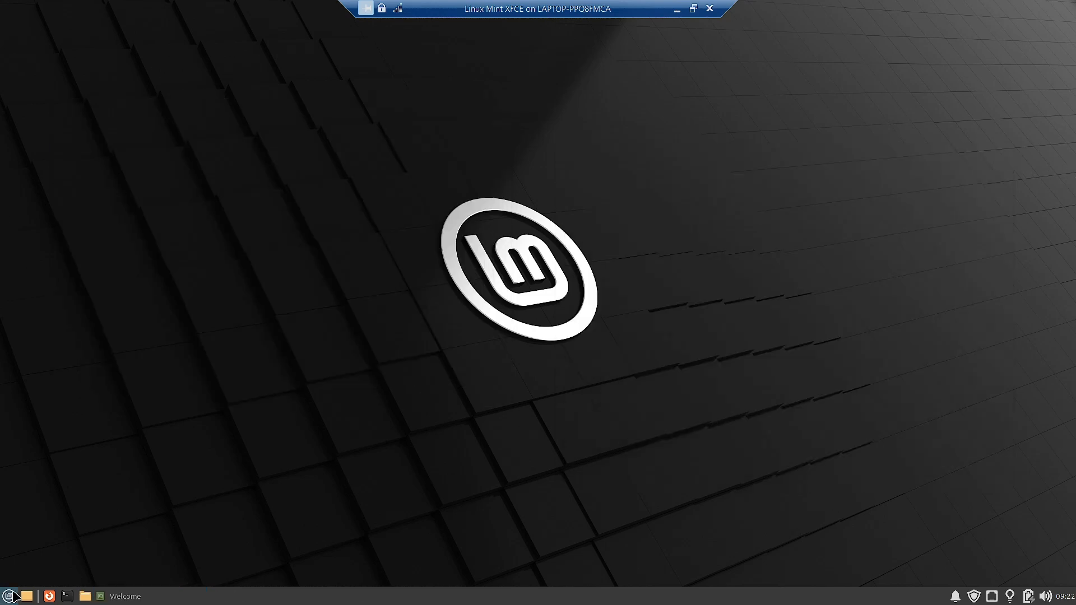
Step: Look through the programs in the System category of the applications menu
click(9, 595)
click(67, 516)
click(56, 532)
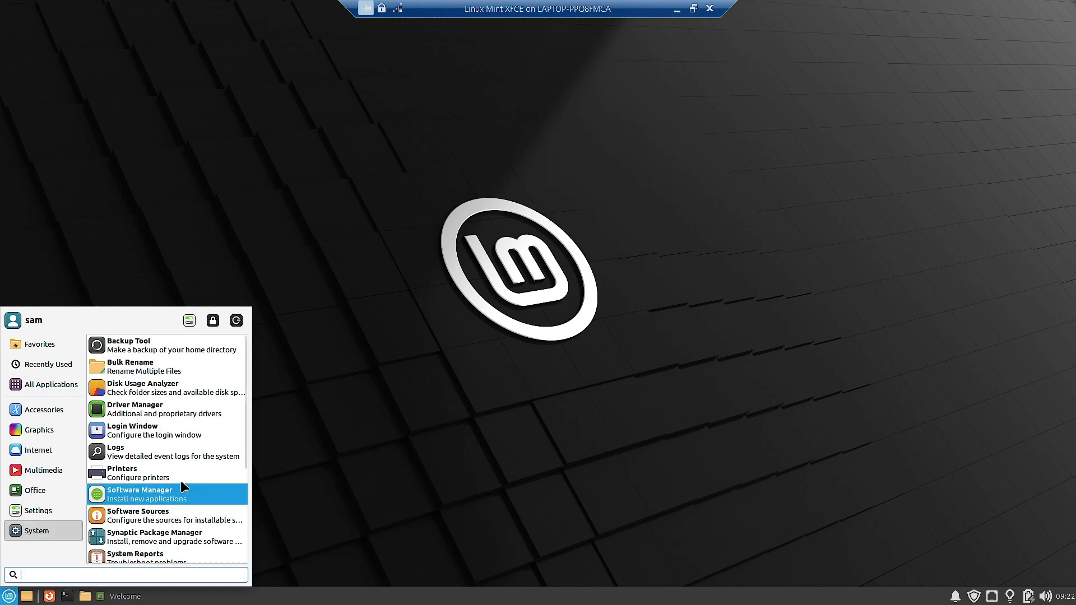
scroll(197, 449, down, 5)
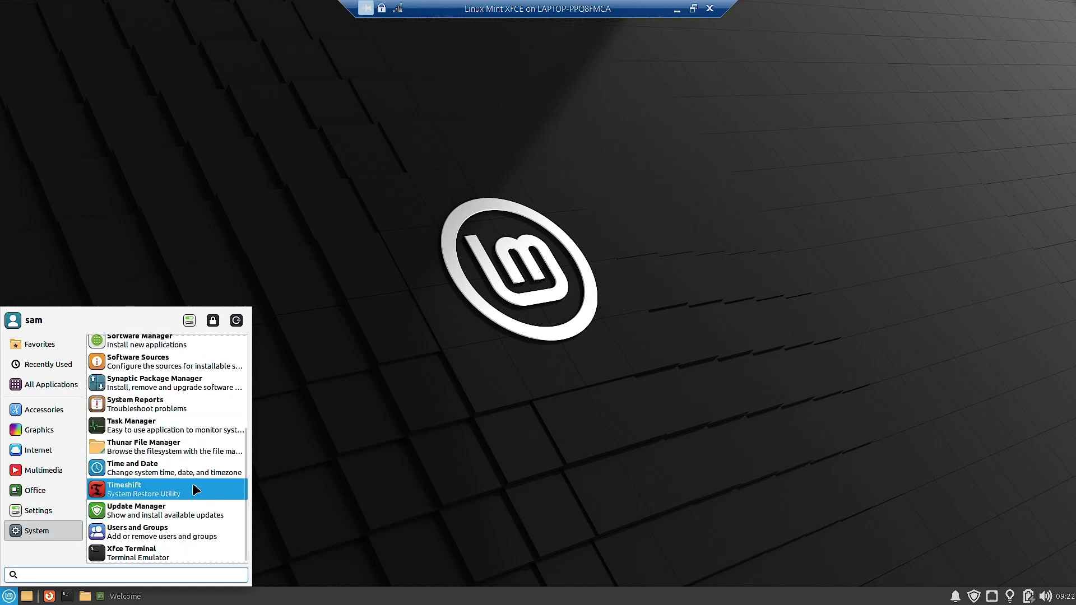
scroll(191, 482, up, 5)
Step: Open the Appearance settings and apply the Mint-X-Teal style to the desktop
click(62, 511)
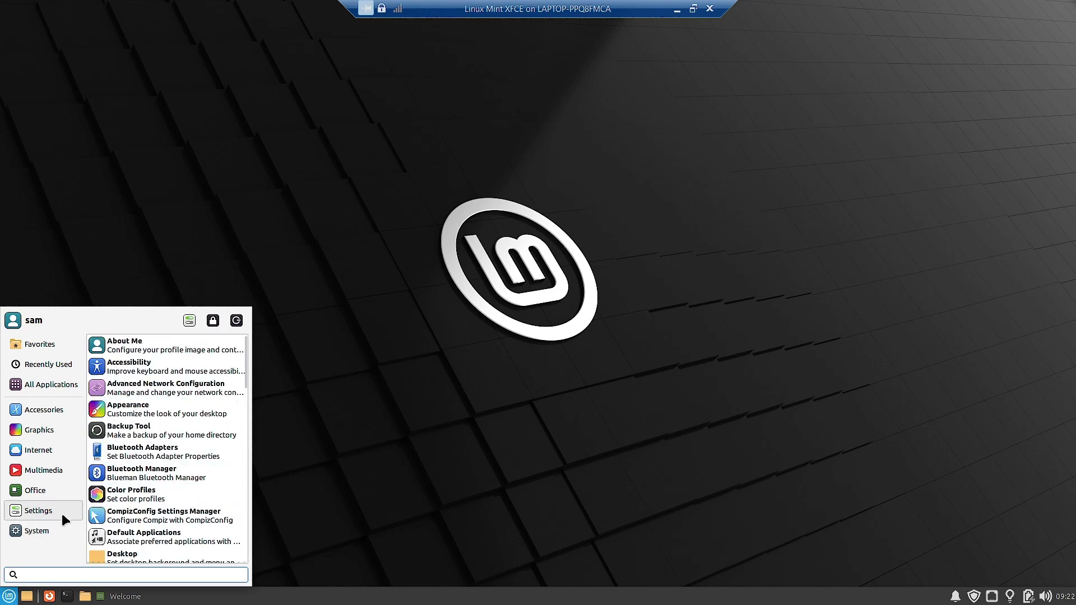
click(169, 409)
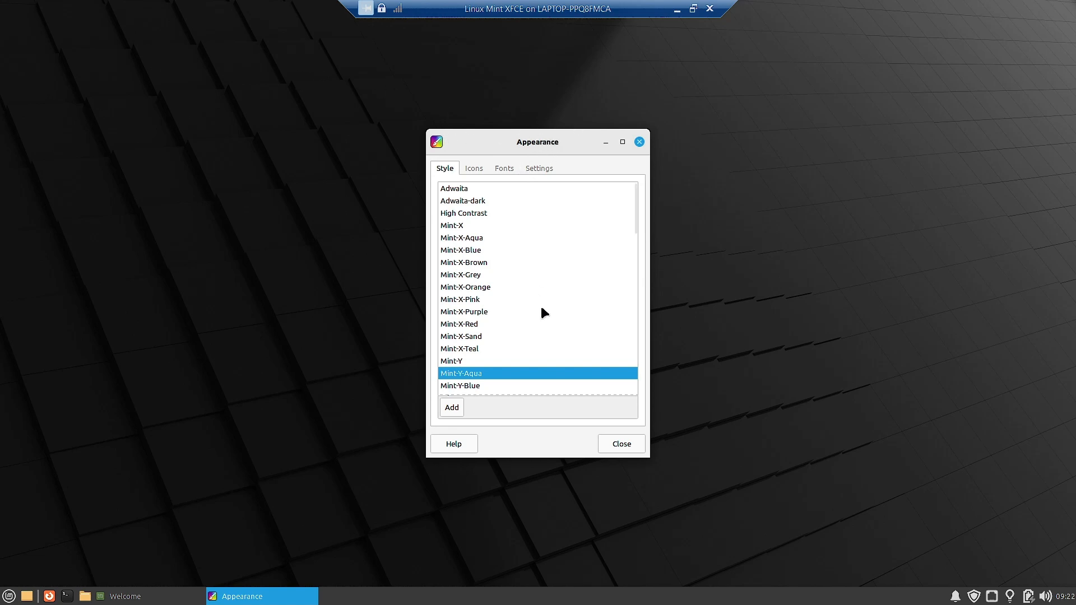
drag(634, 196, 623, 158)
click(9, 597)
click(51, 454)
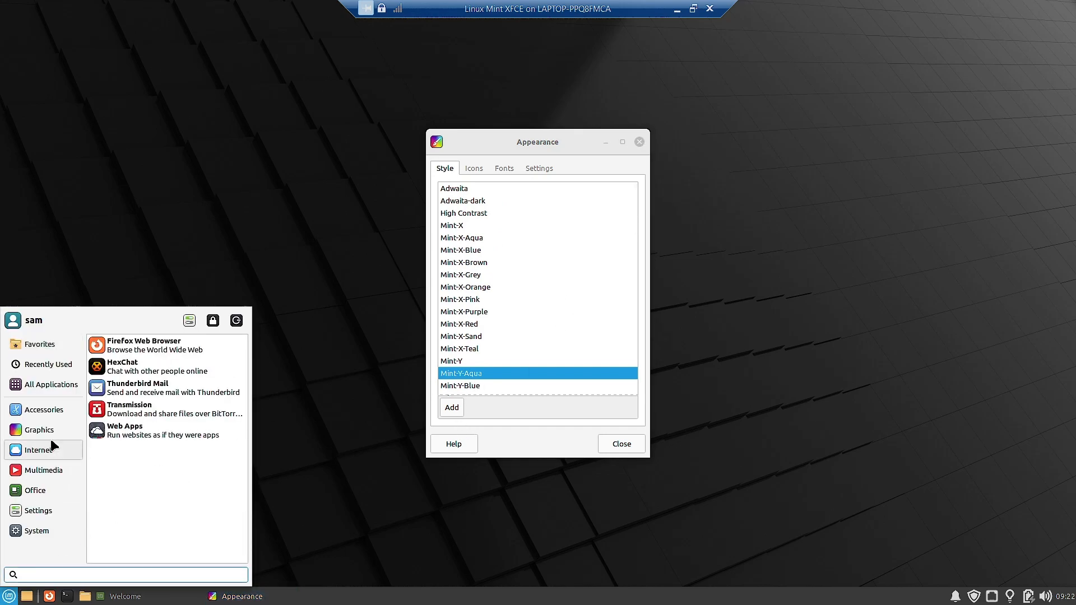
click(345, 336)
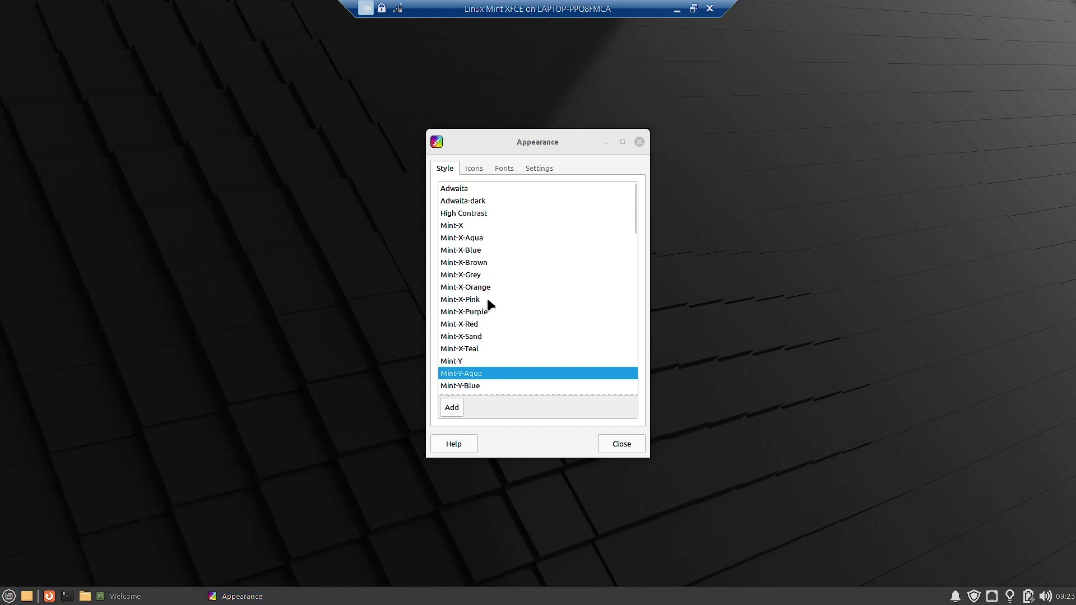
click(469, 350)
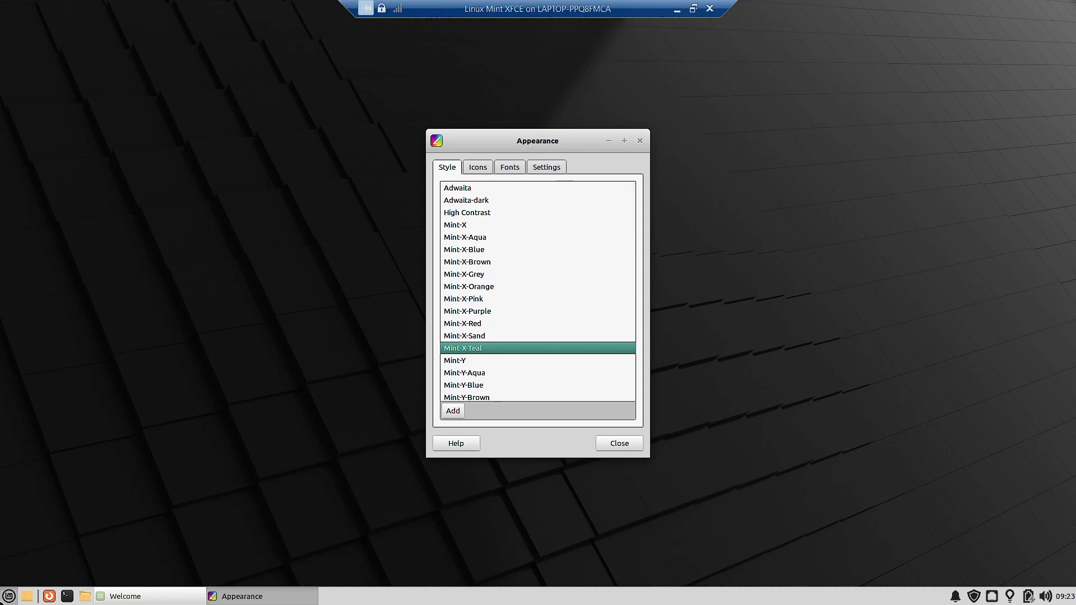
Step: Check how the Mint-X-Teal style looks in the System and Settings categories of the applications menu, and close the menu
key(super)
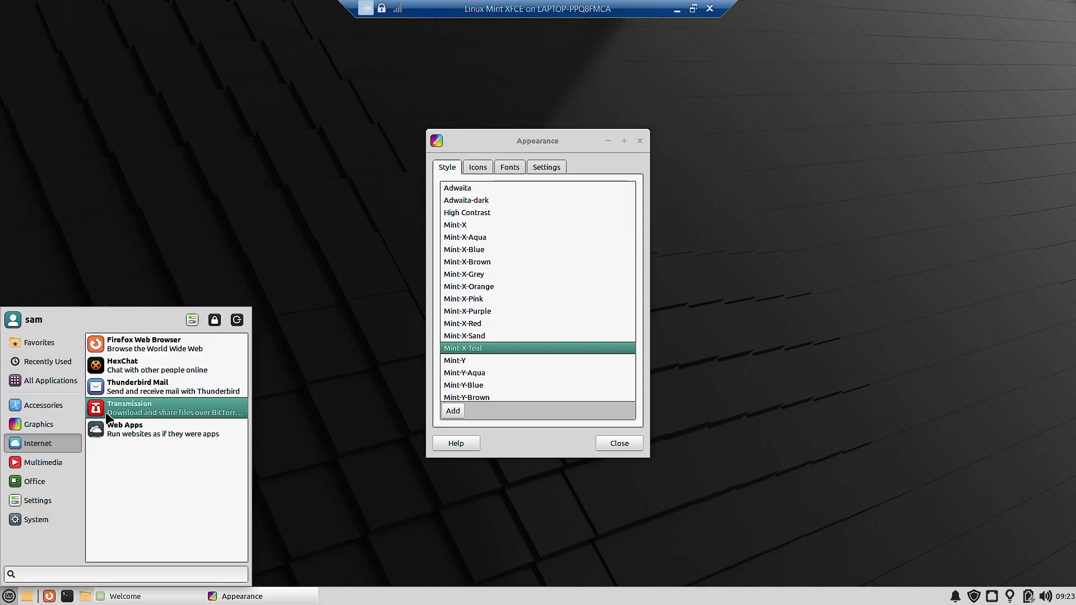
mouse_move(50, 525)
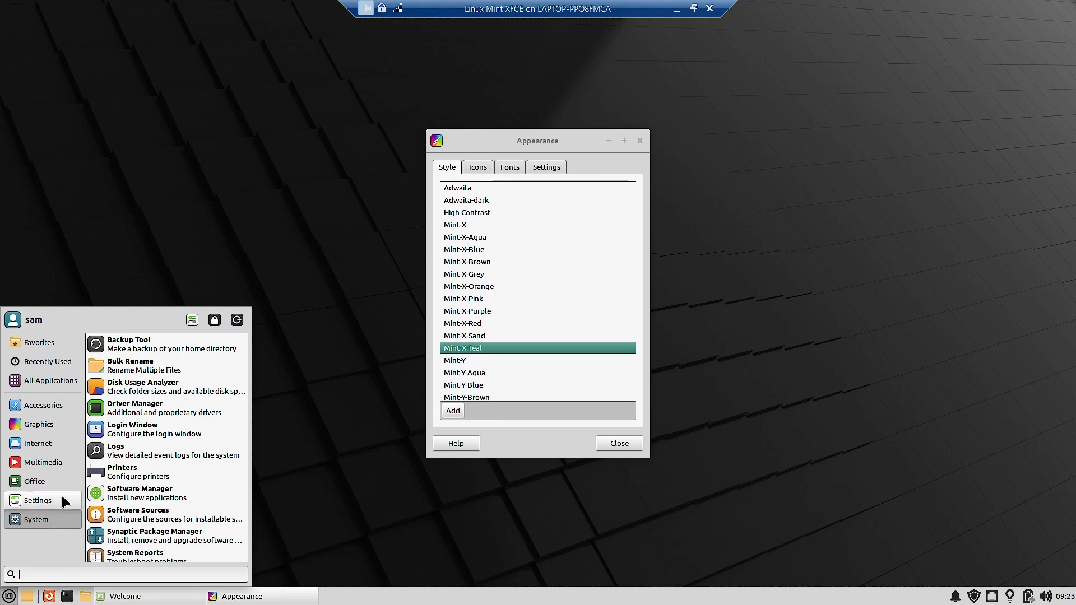
mouse_move(62, 493)
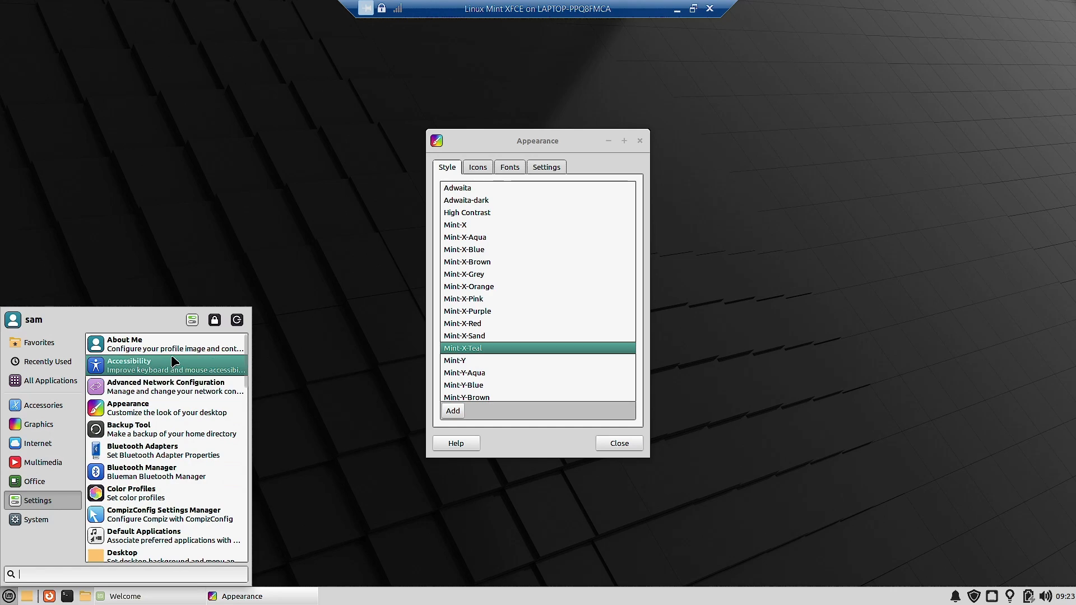
click(380, 499)
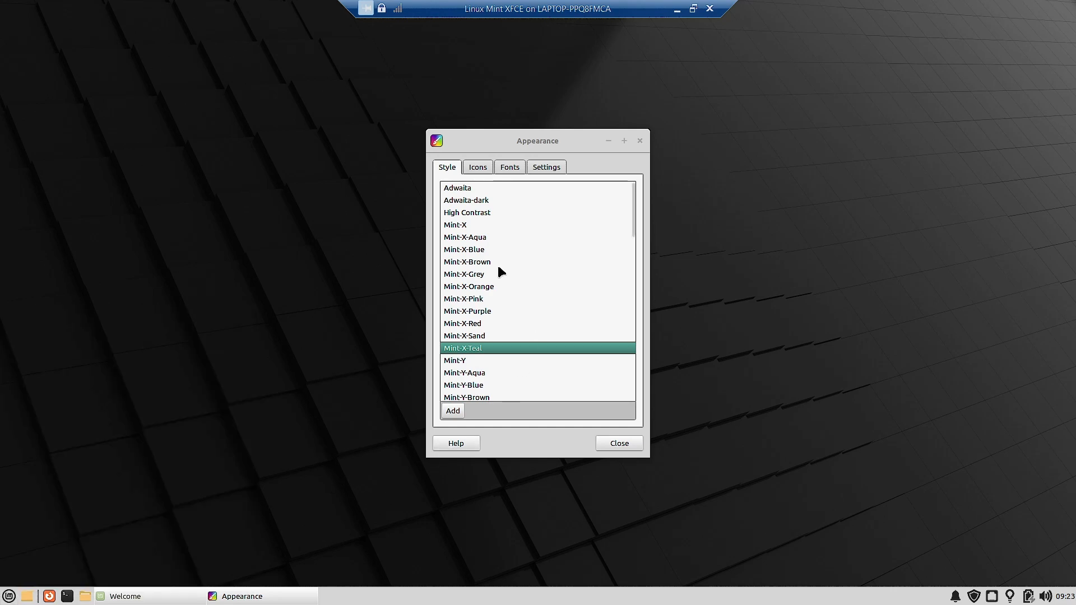
Step: Apply the Mint-X-Aqua style and check its look in the applications menu
click(471, 237)
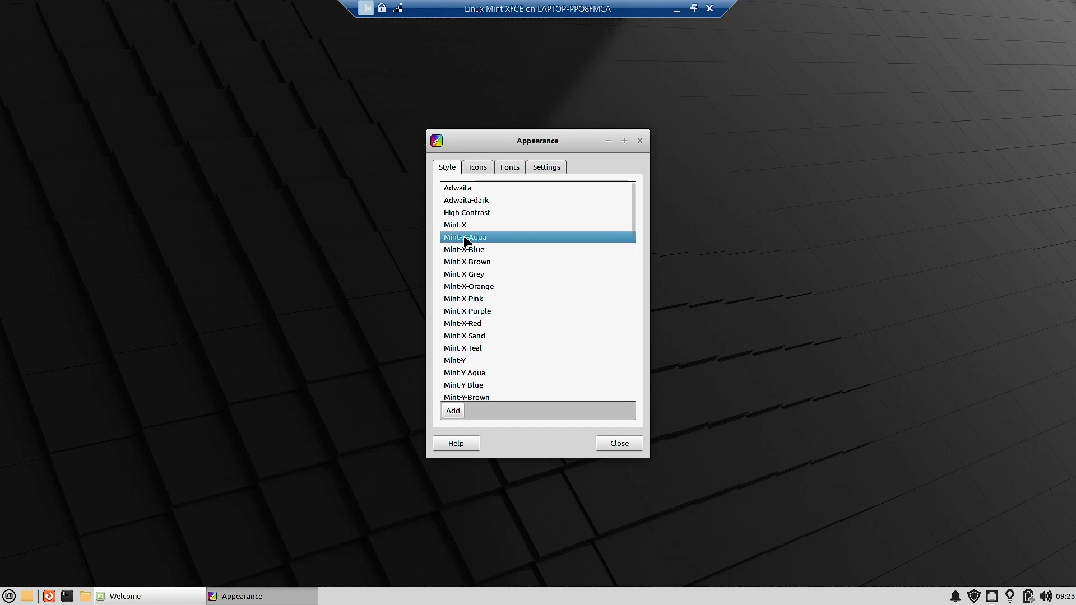
click(8, 596)
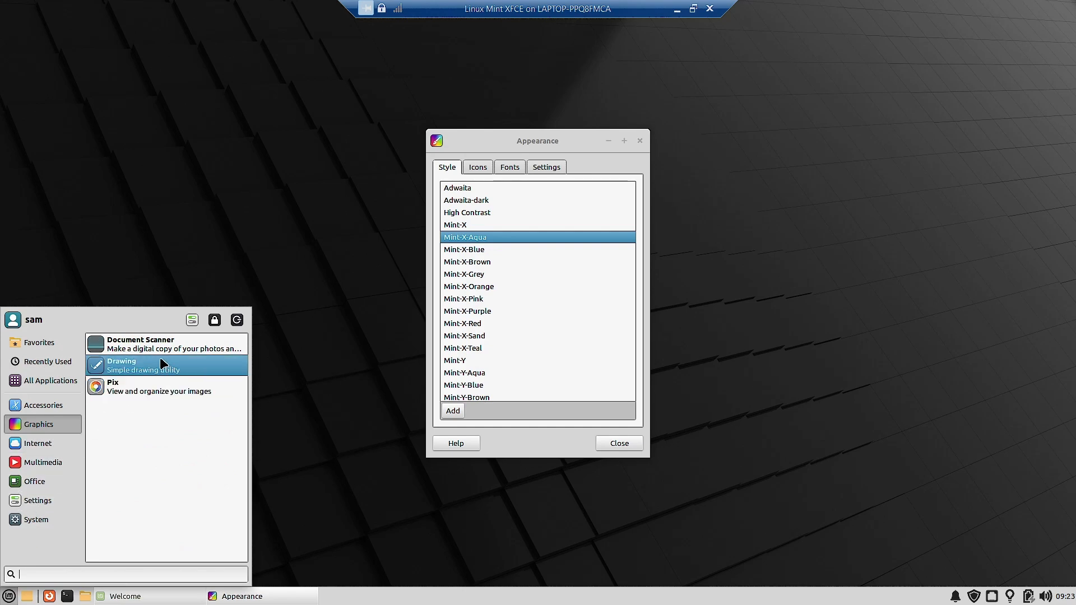
click(318, 465)
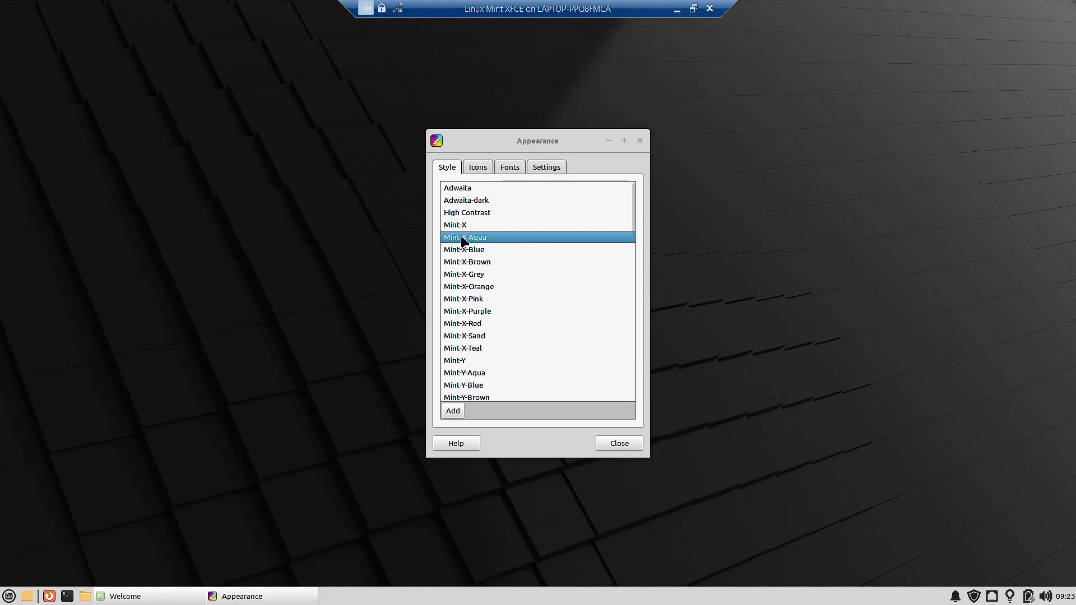
Step: Switch the desktop style to Mint-Y-Orange and check its look in the applications menu
scroll(500, 376, down, 15)
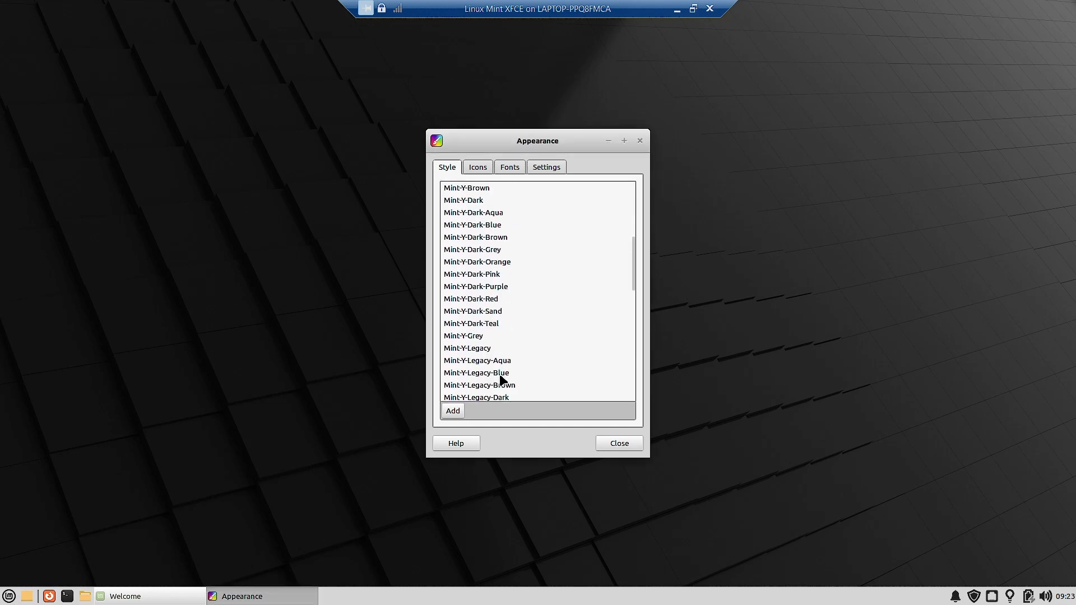
scroll(503, 381, down, 6)
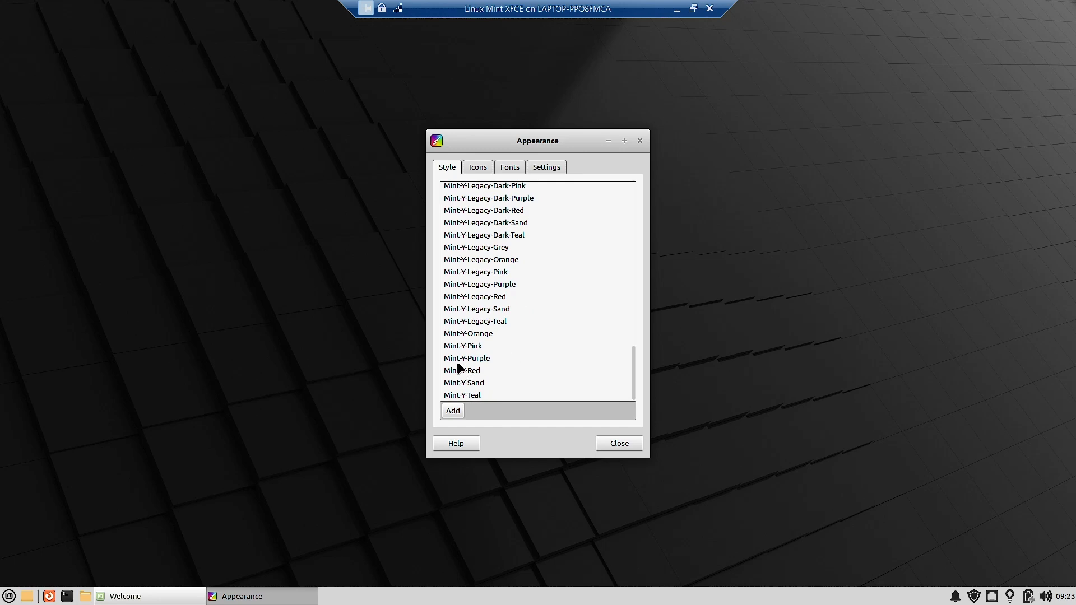
click(473, 334)
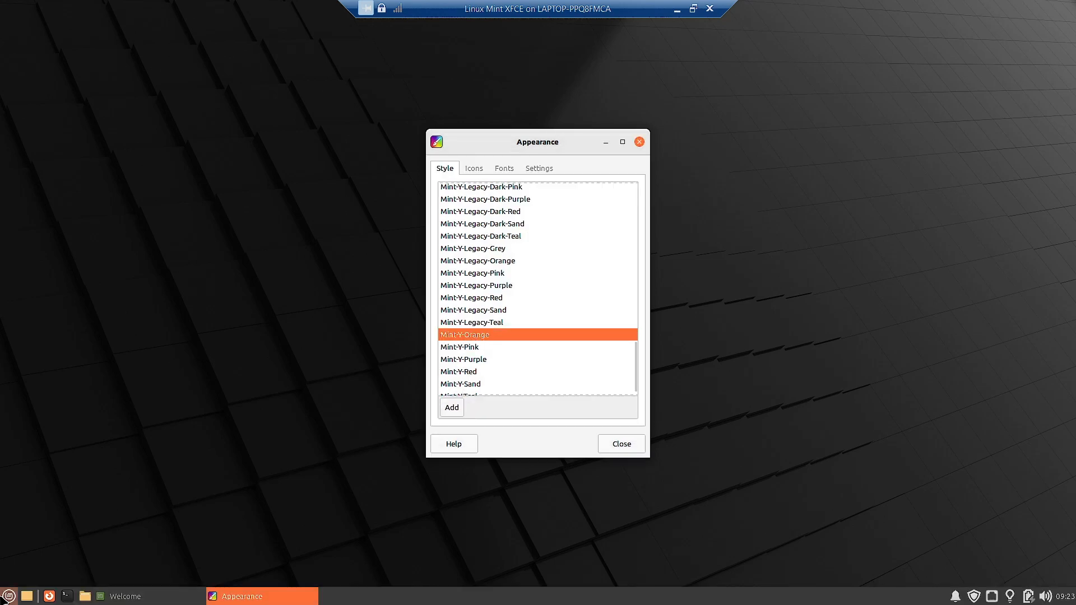
click(9, 595)
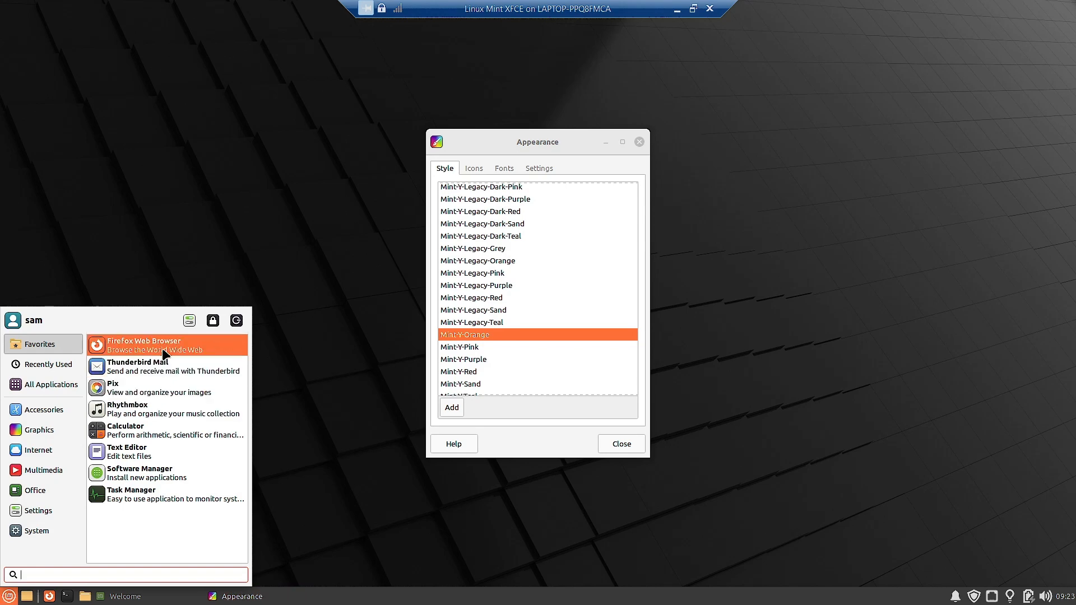
click(406, 561)
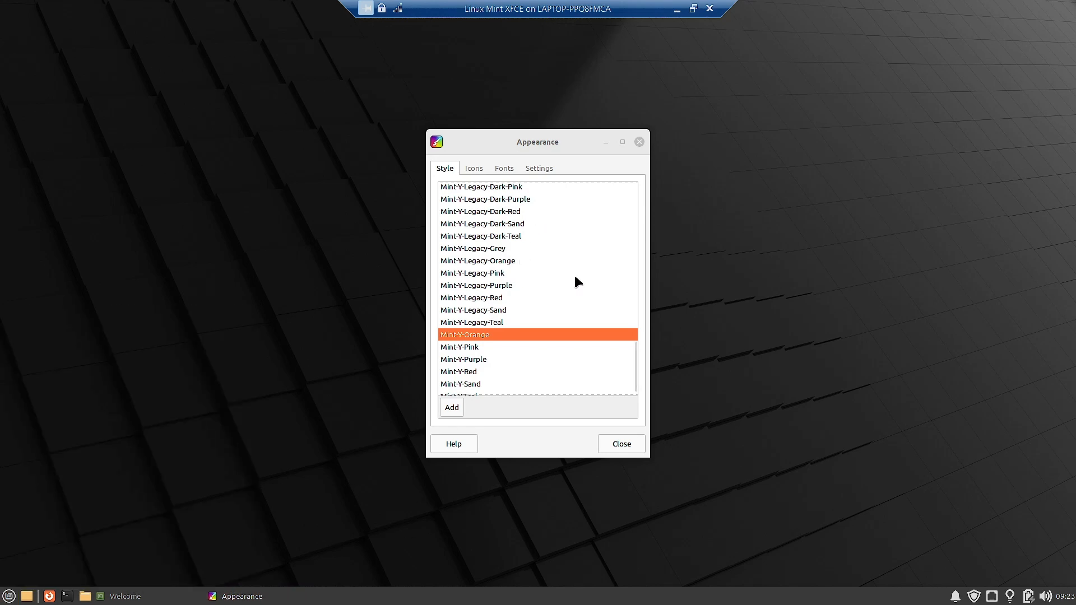
Step: Open the icon theme settings, apply the Mint-Y icons and check them in the applications menu
scroll(576, 290, up, 6)
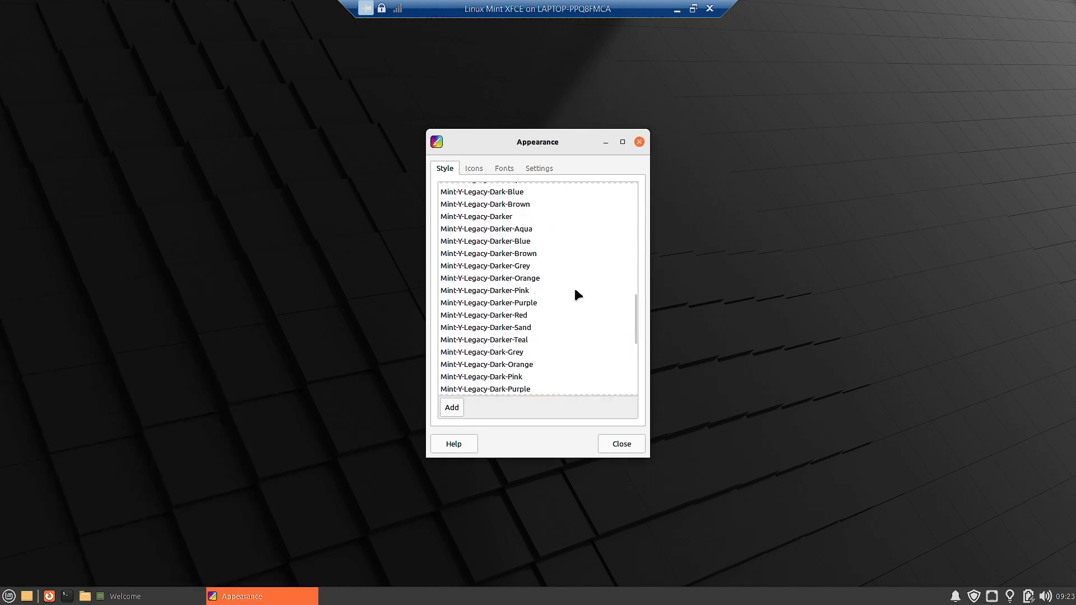
scroll(573, 288, up, 3)
click(474, 168)
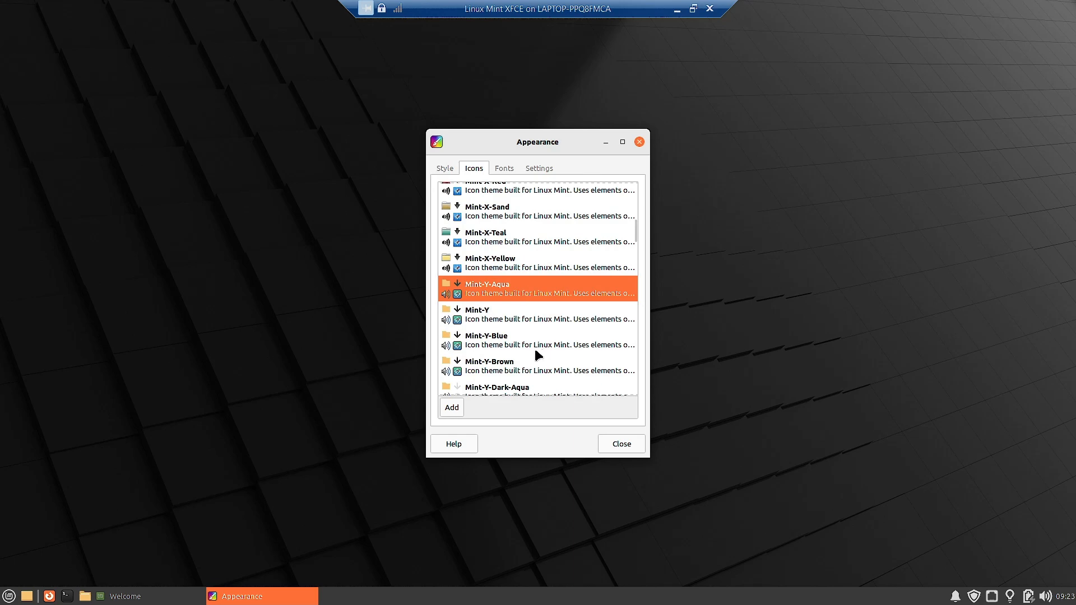
click(482, 317)
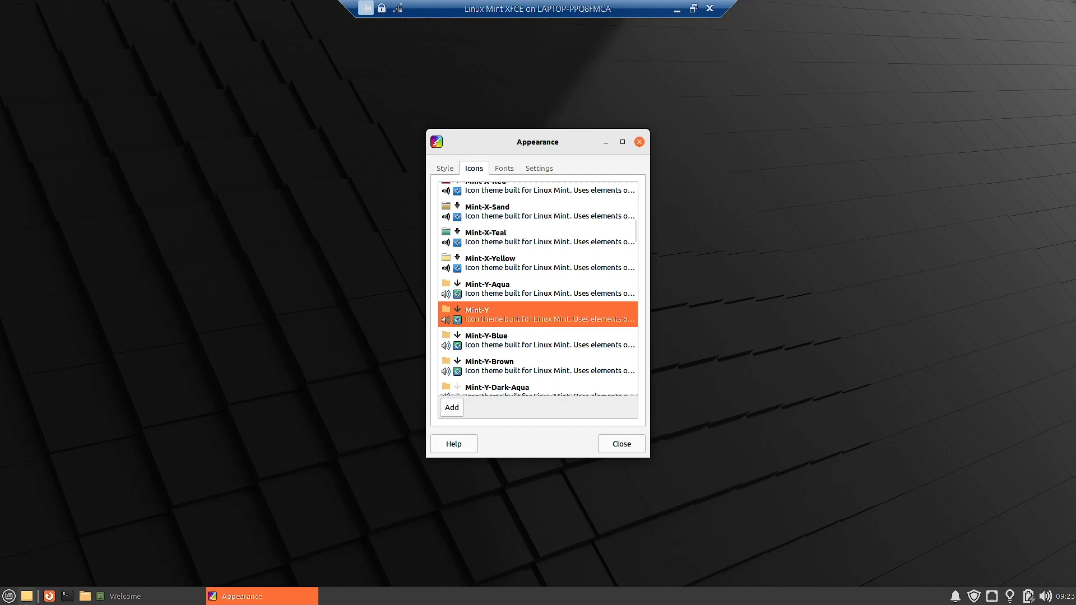
click(9, 596)
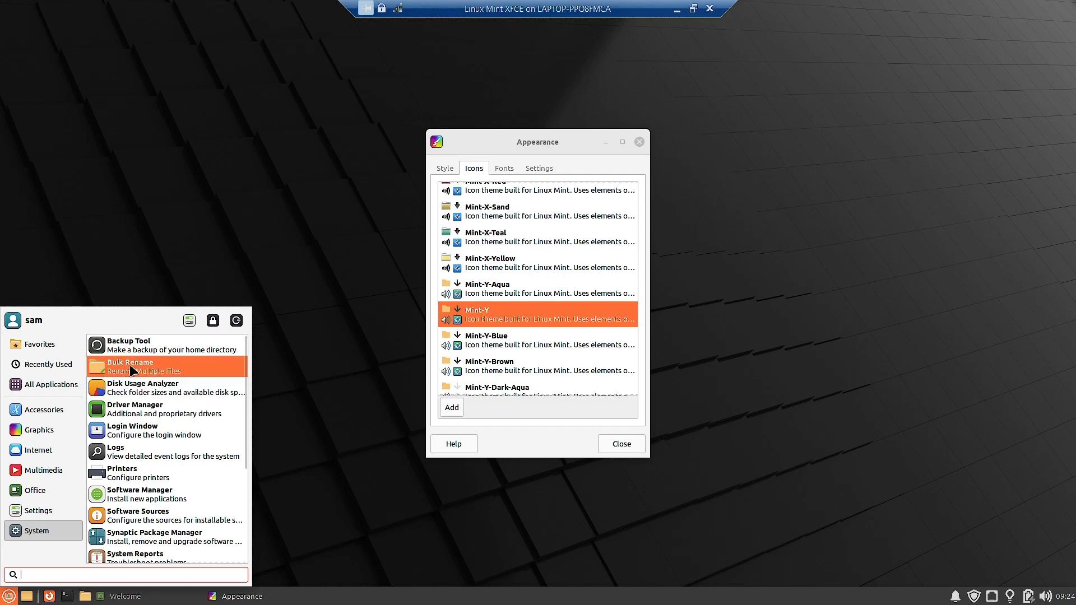
click(500, 290)
Step: Apply the ePapirus icon theme and look at its icons across the categories of the applications menu
scroll(500, 290, up, 3)
scroll(500, 290, up, 5)
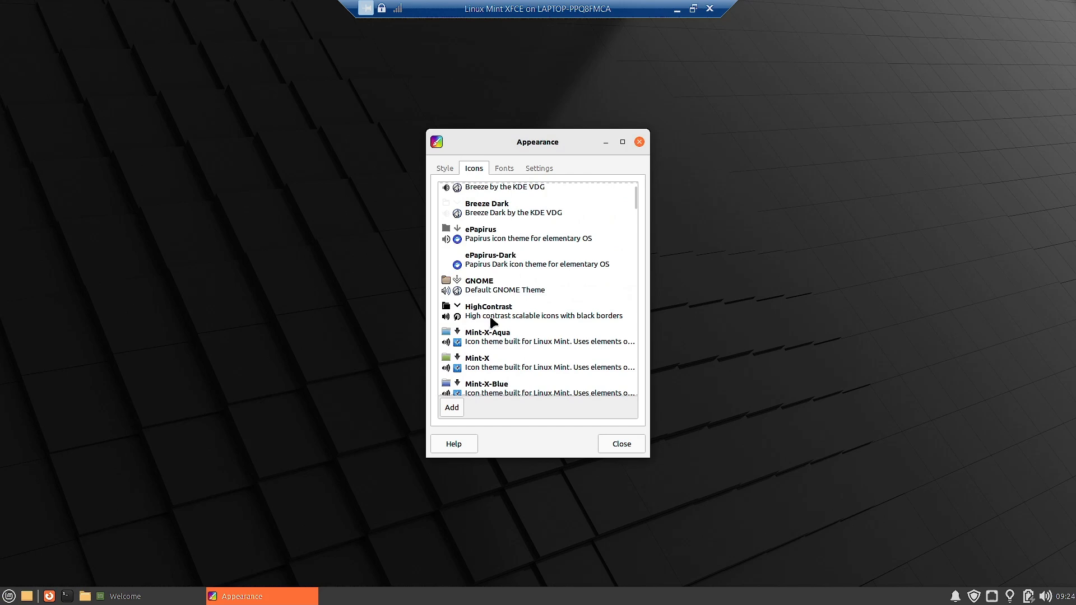
click(479, 234)
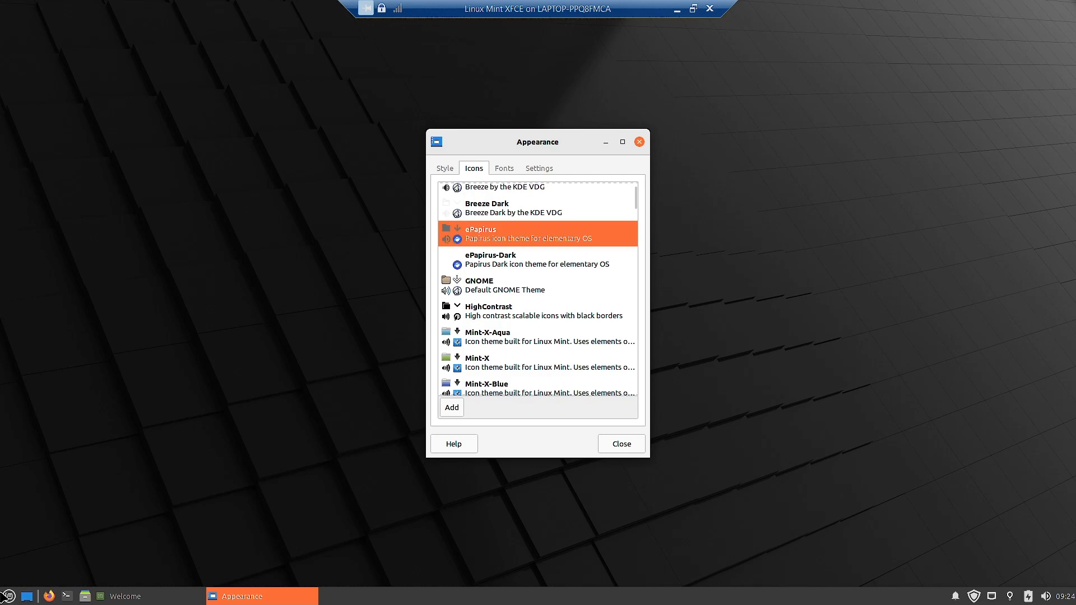
click(8, 596)
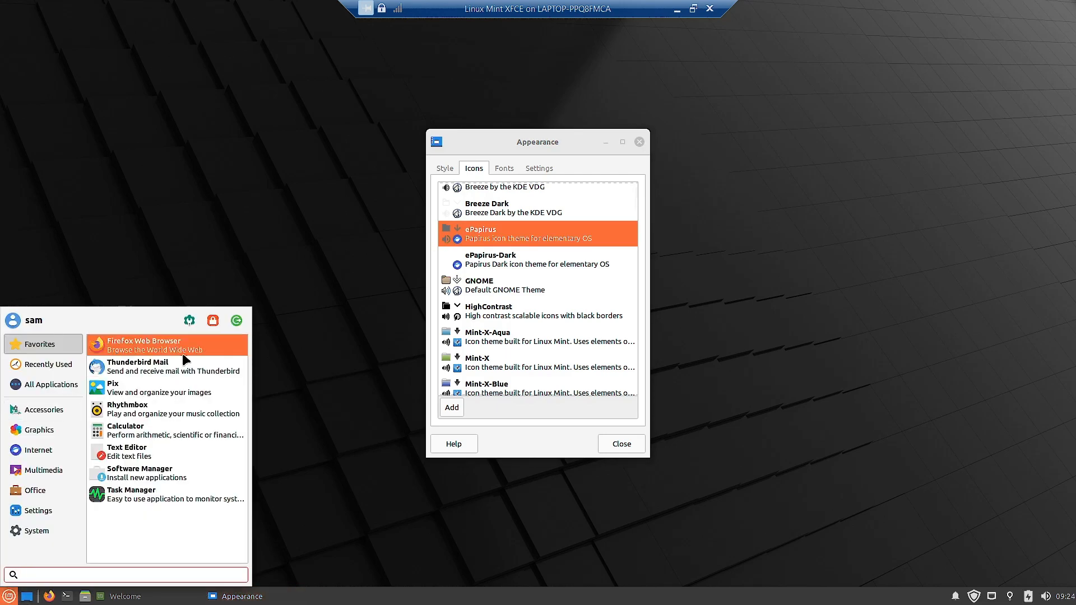
mouse_move(58, 365)
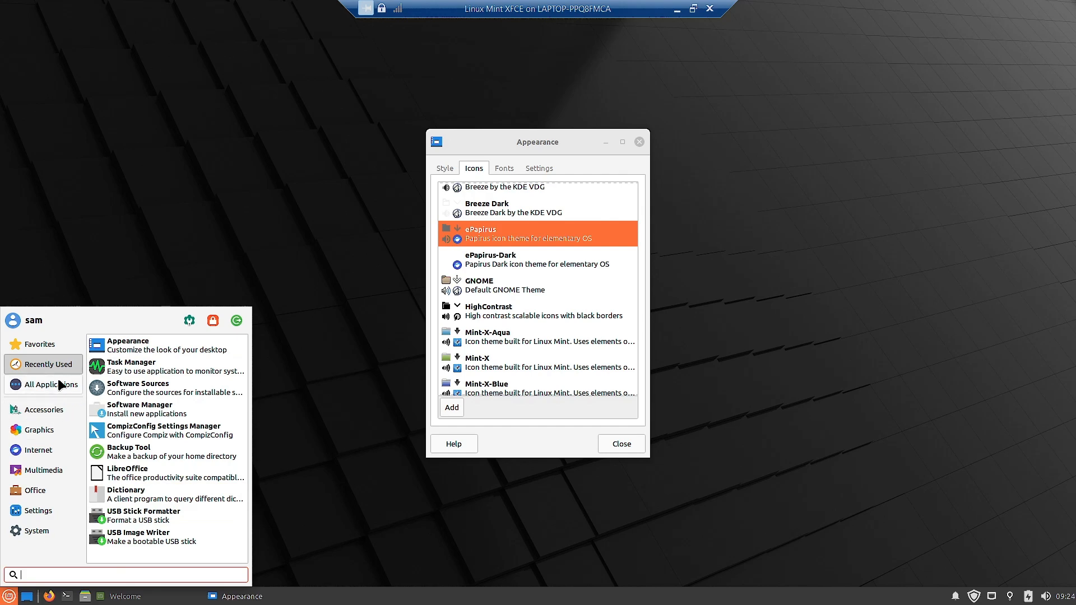
mouse_move(32, 473)
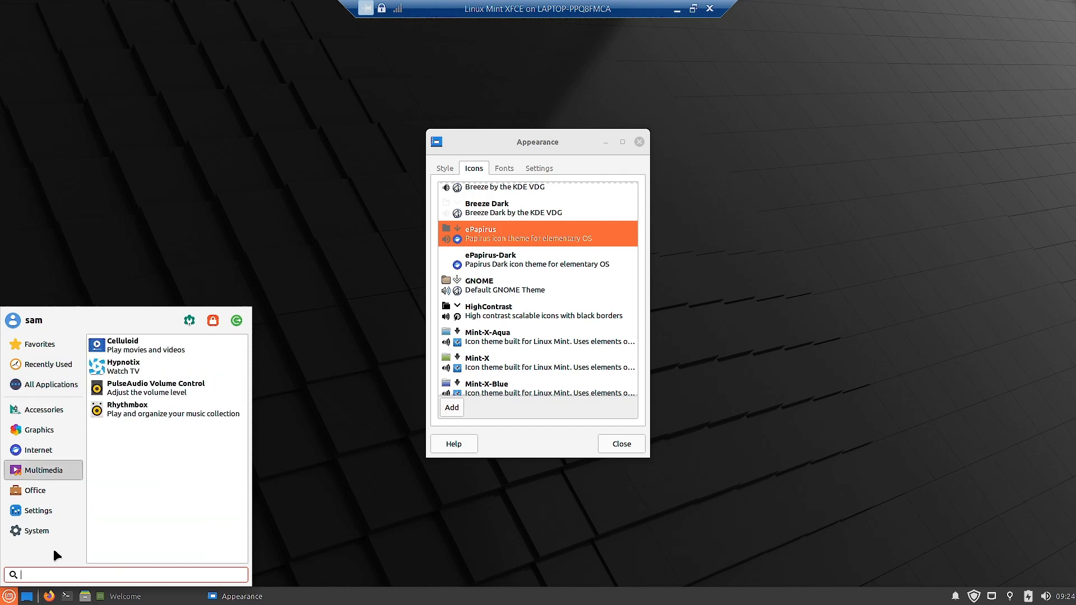
mouse_move(39, 528)
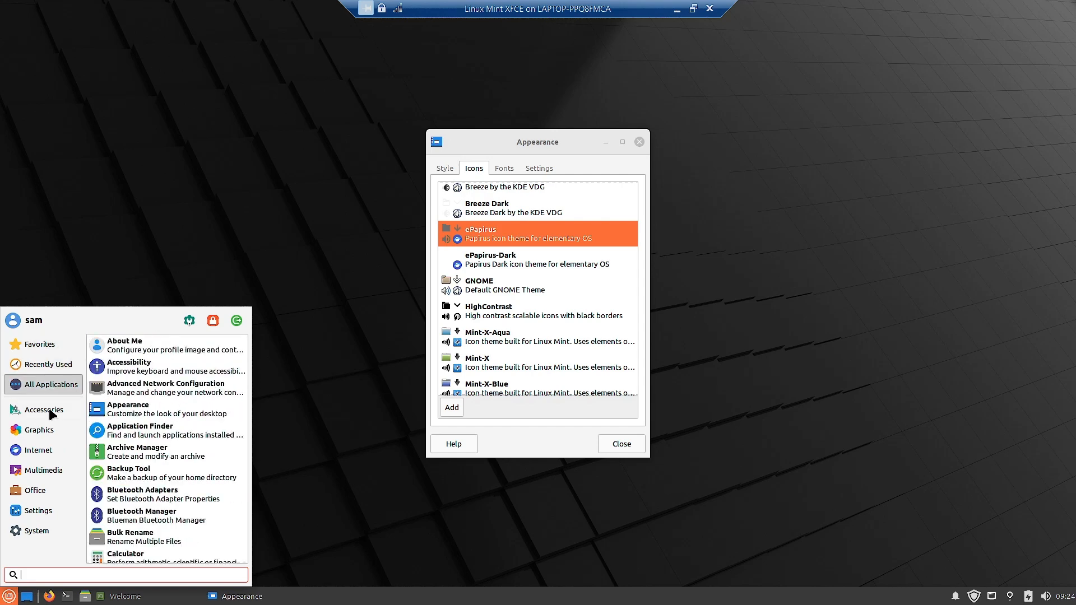
Step: Try the ePapirus-Dark icon theme and check its icons in the applications menu
click(553, 262)
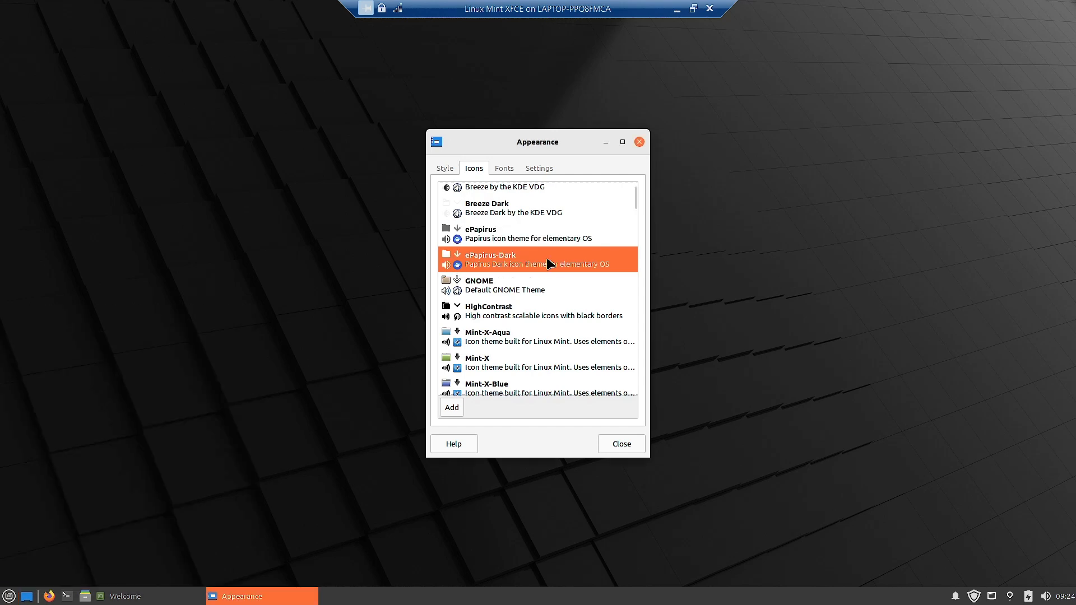
click(9, 597)
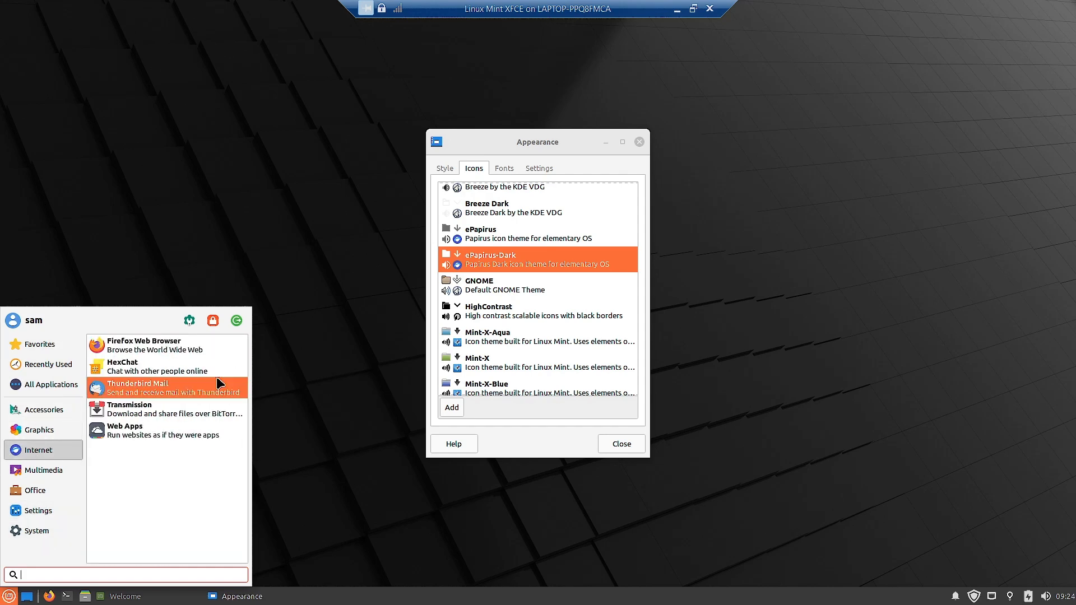
click(611, 283)
Step: Apply the Papirus icon theme and view its icons in the Accessories and Favorites categories of the applications menu
scroll(611, 283, up, 2)
scroll(584, 294, down, 5)
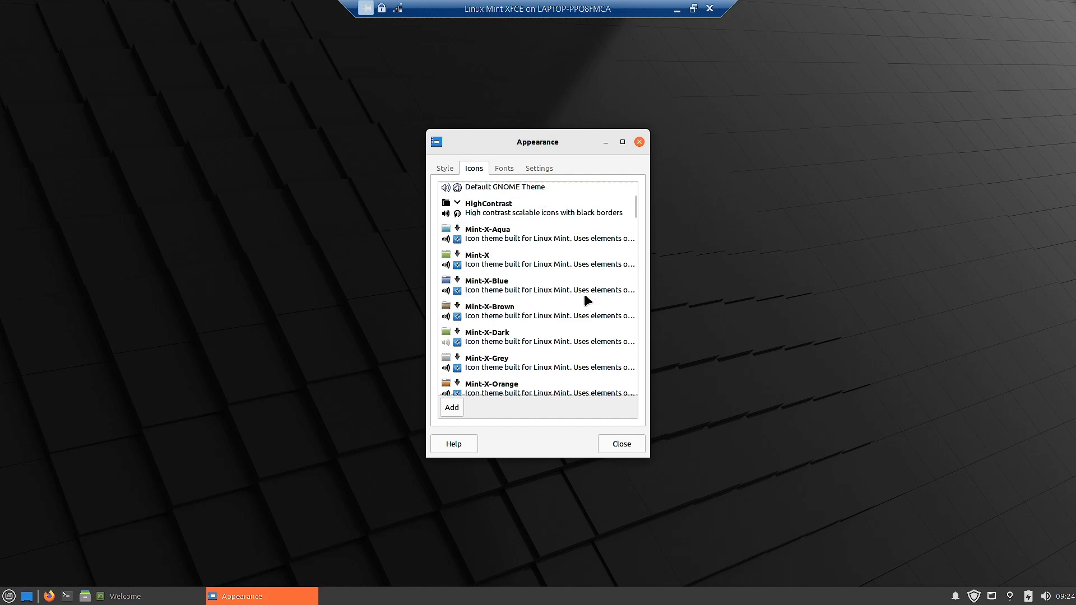
scroll(584, 304, down, 20)
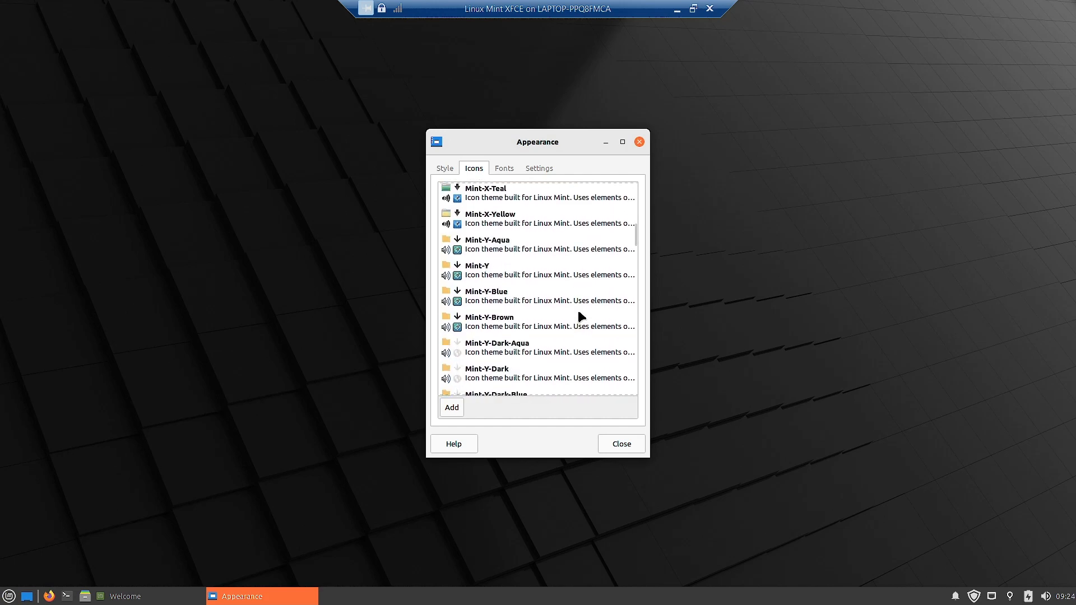
scroll(563, 336, down, 15)
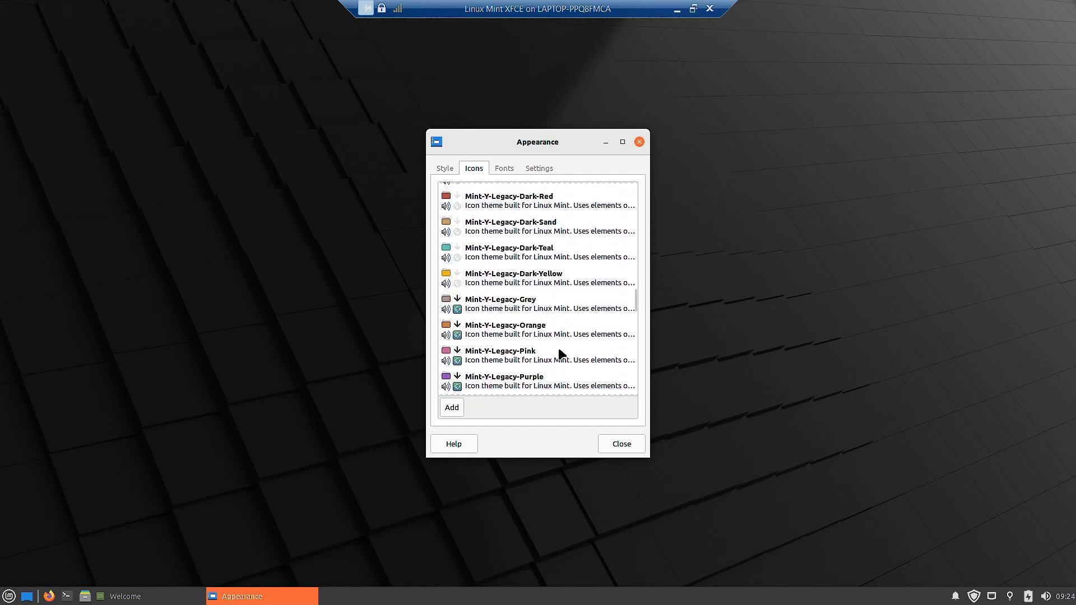
scroll(582, 339, down, 8)
scroll(587, 348, down, 1)
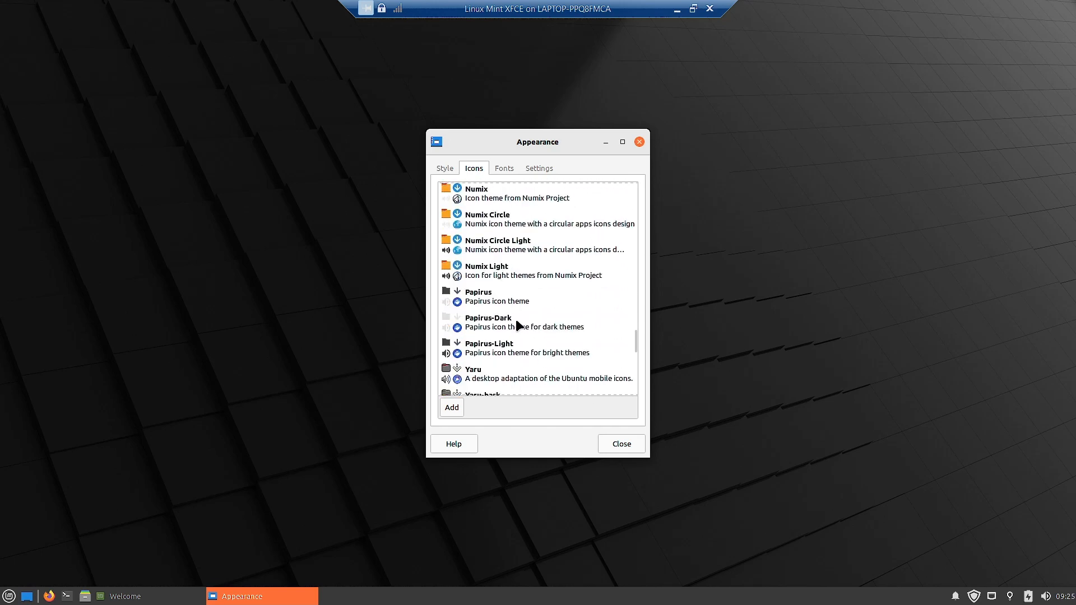
click(482, 296)
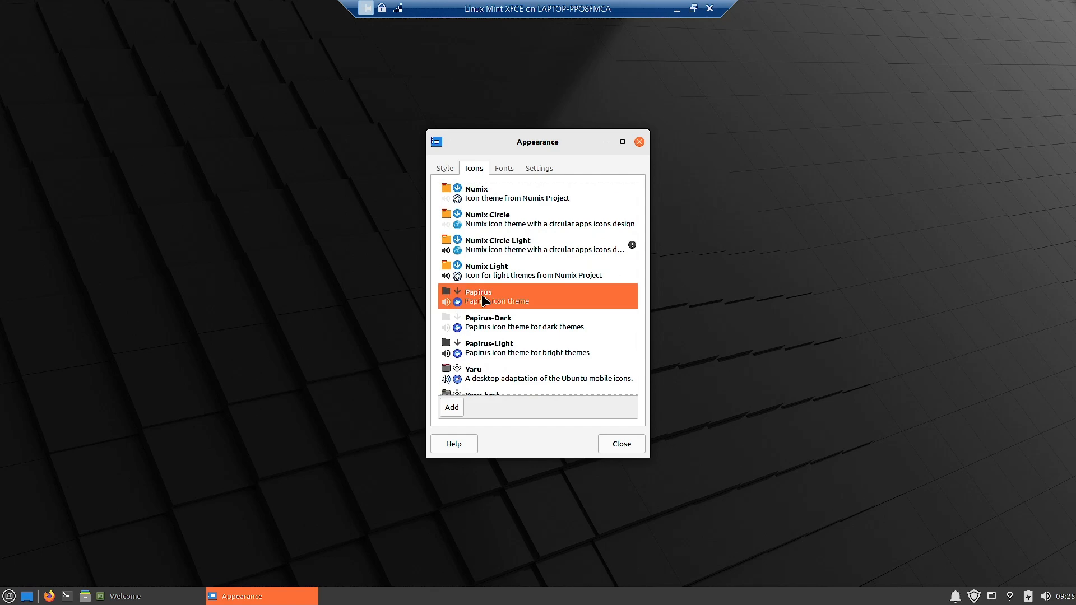
click(10, 597)
click(22, 406)
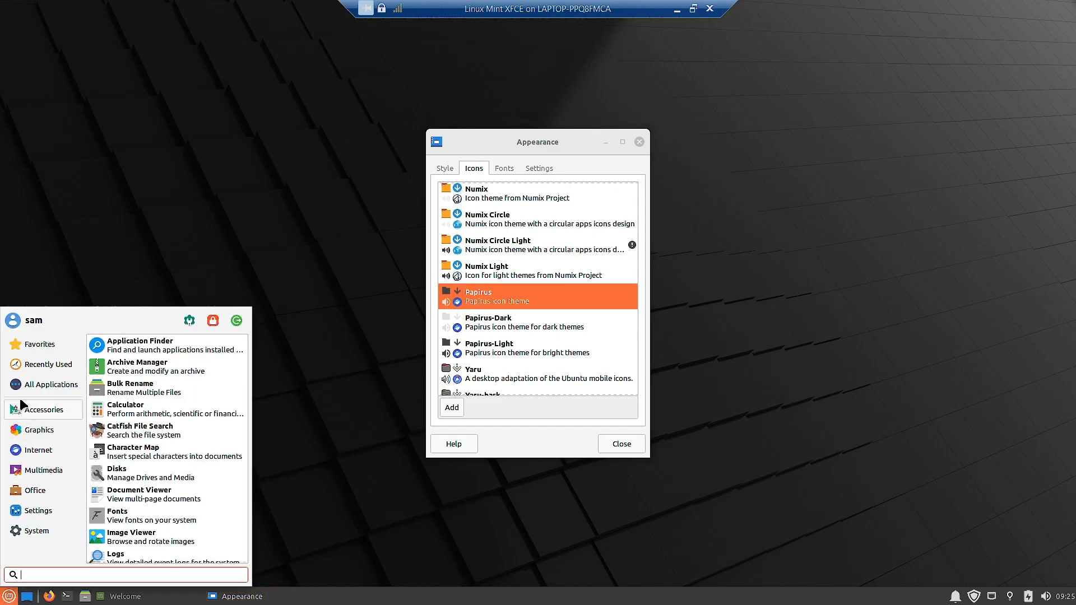
mouse_move(71, 343)
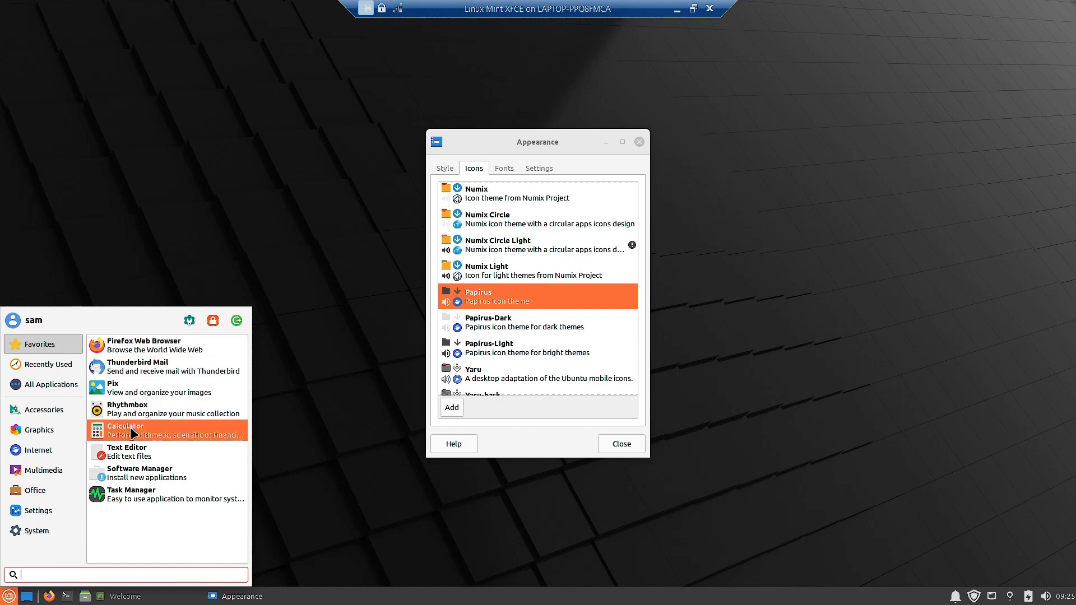
Step: Open the home folder in the file manager and place its window beside the Appearance window
click(85, 596)
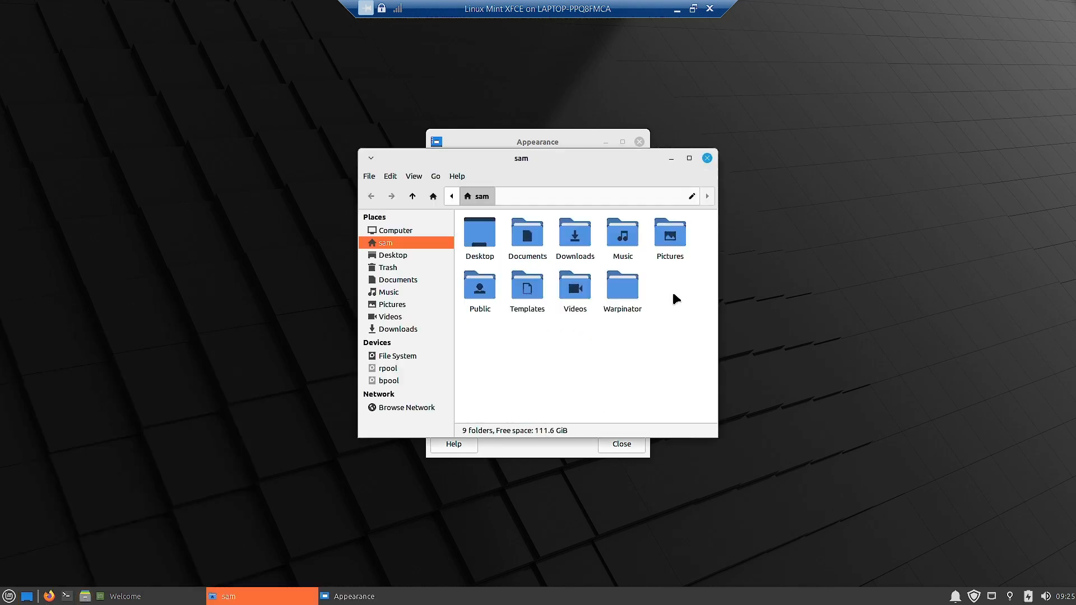
drag(487, 165, 799, 124)
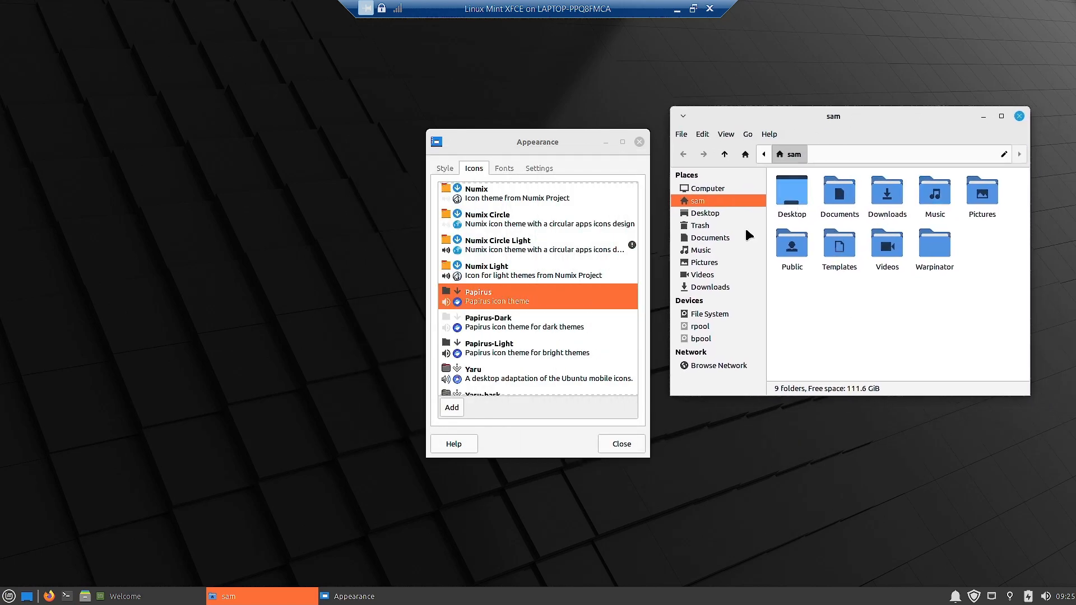
Step: Try the Papirus-Dark icon theme and look at its icons across the categories of the applications menu
click(505, 325)
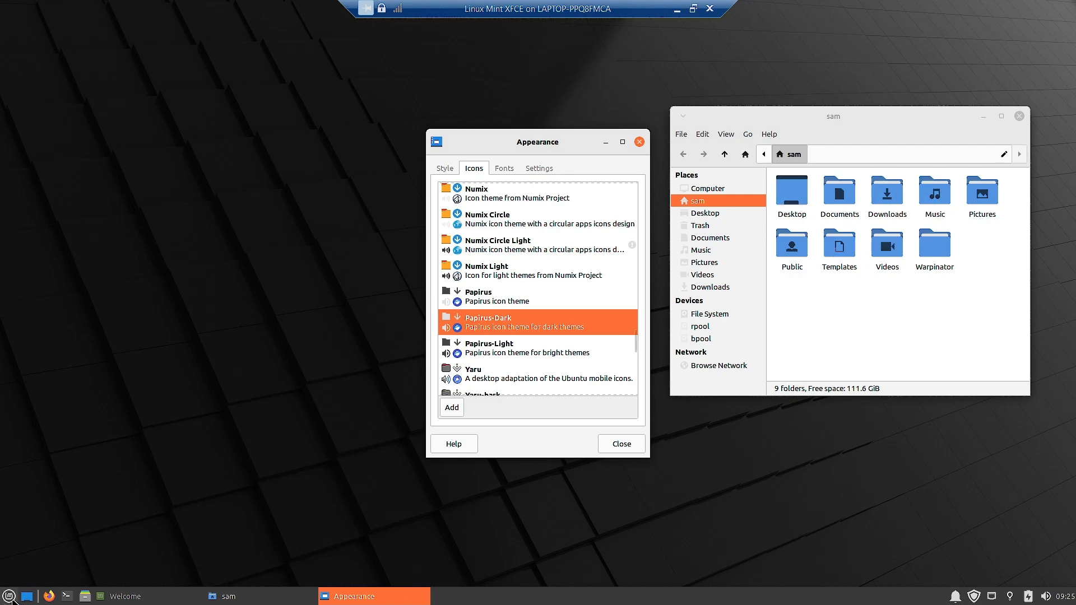
click(11, 597)
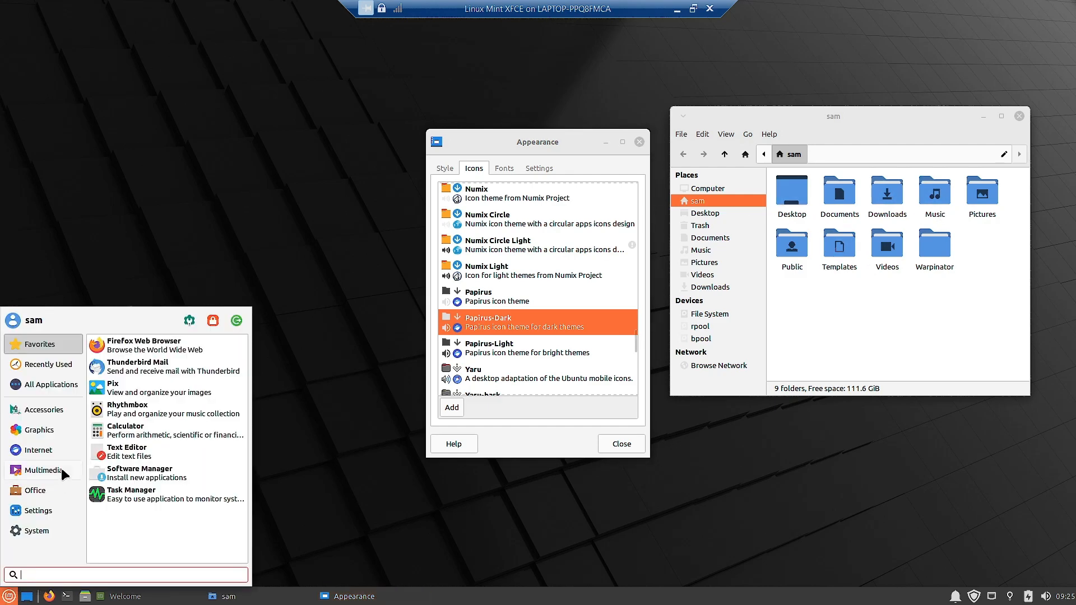
click(42, 531)
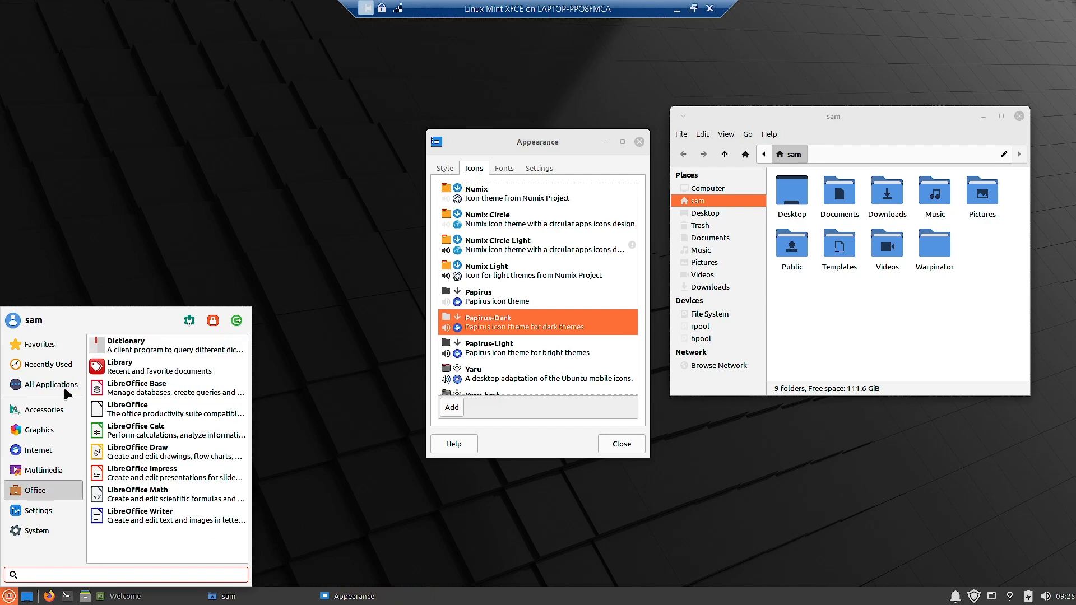
mouse_move(35, 432)
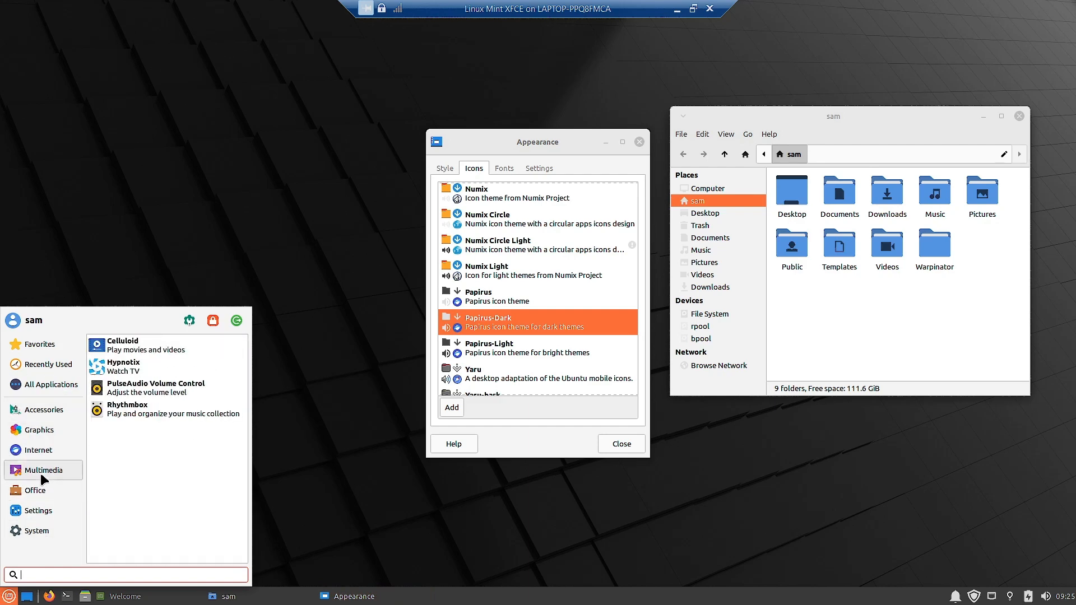
Step: Try the Papirus-Light icon theme and check its icons in the Favorites category of the applications menu
click(516, 353)
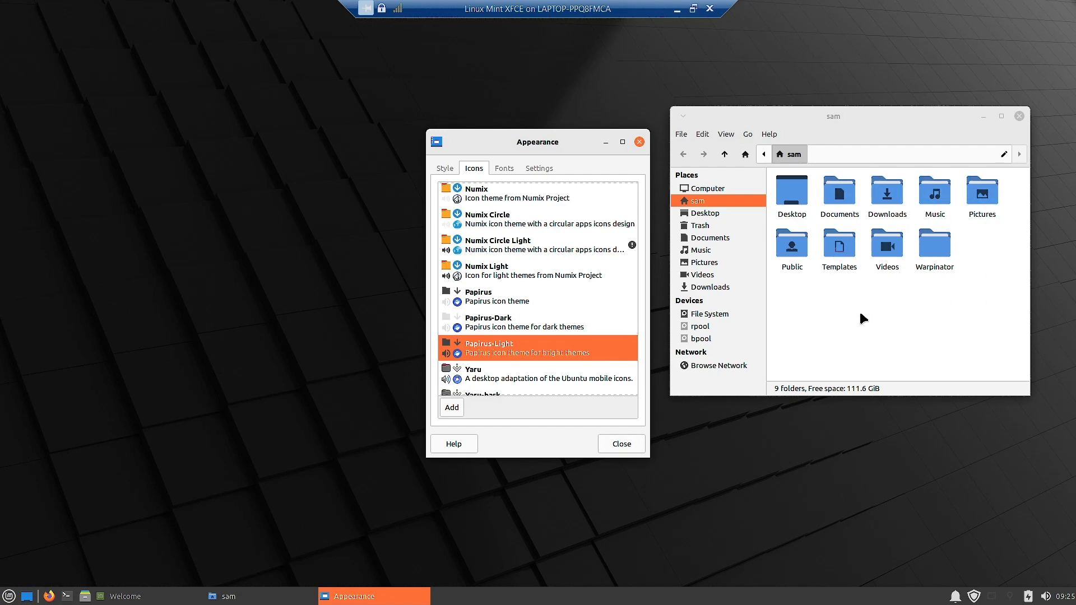
click(9, 596)
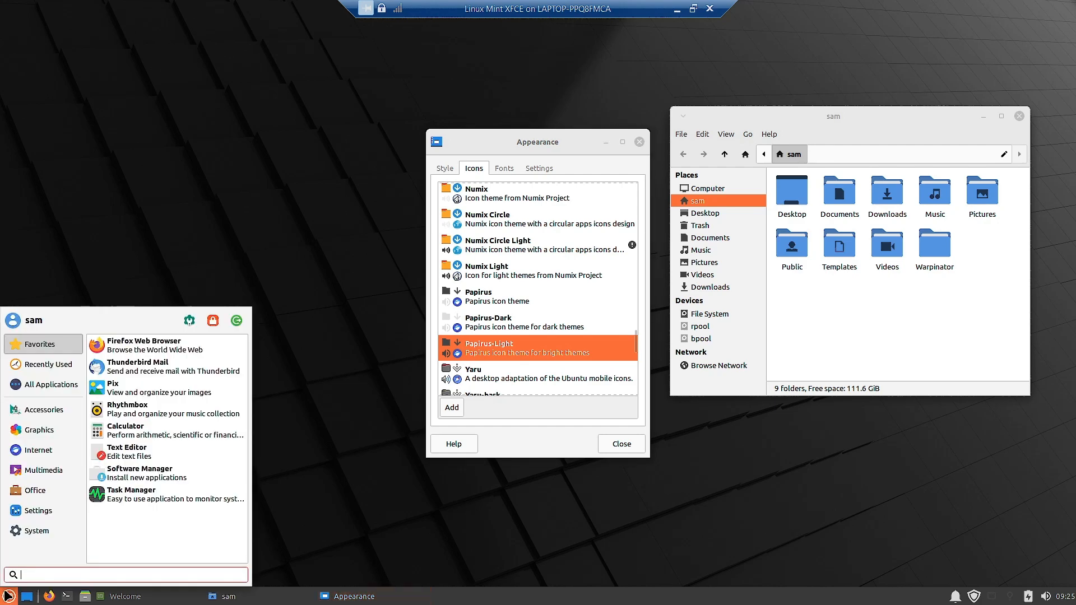
click(422, 528)
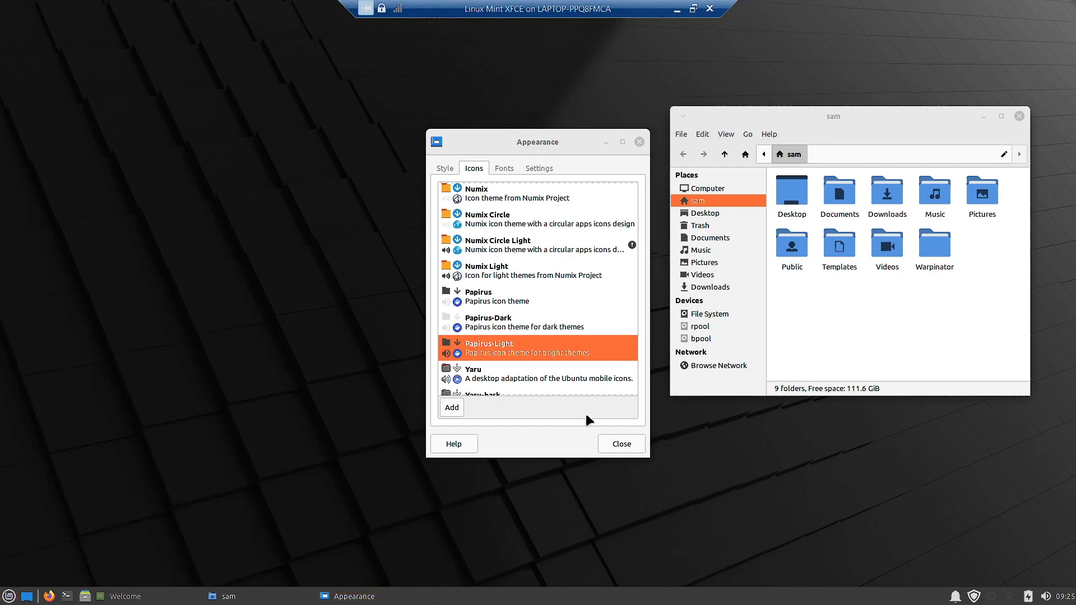
Step: Apply the Yaru icon theme and look at its icons across the Internet, Graphics and other applications menu categories
click(526, 380)
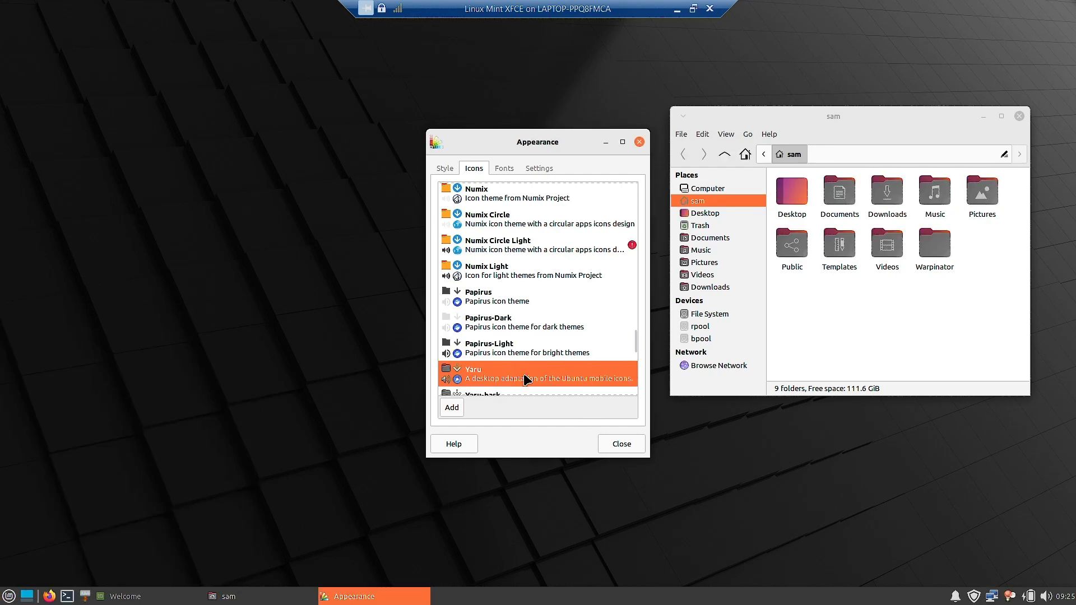
click(9, 595)
click(83, 448)
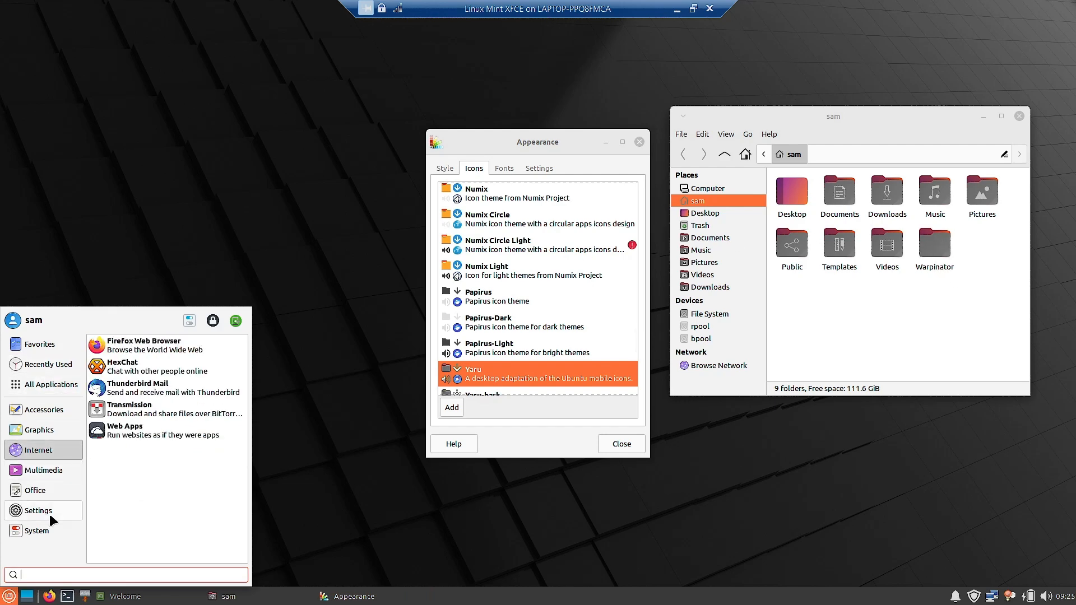
click(17, 510)
click(58, 407)
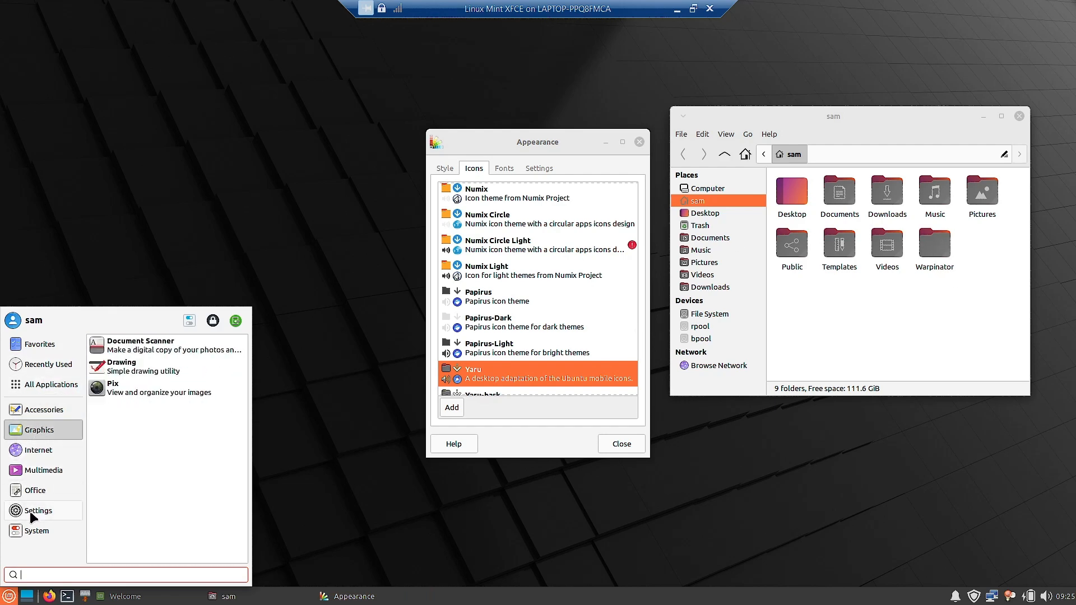
mouse_move(32, 526)
mouse_move(40, 428)
mouse_move(51, 341)
click(521, 310)
Step: Try the Yaru-bark icon theme in the applications menu, then apply Yaru-bark-dark and read its warning
scroll(524, 308, down, 2)
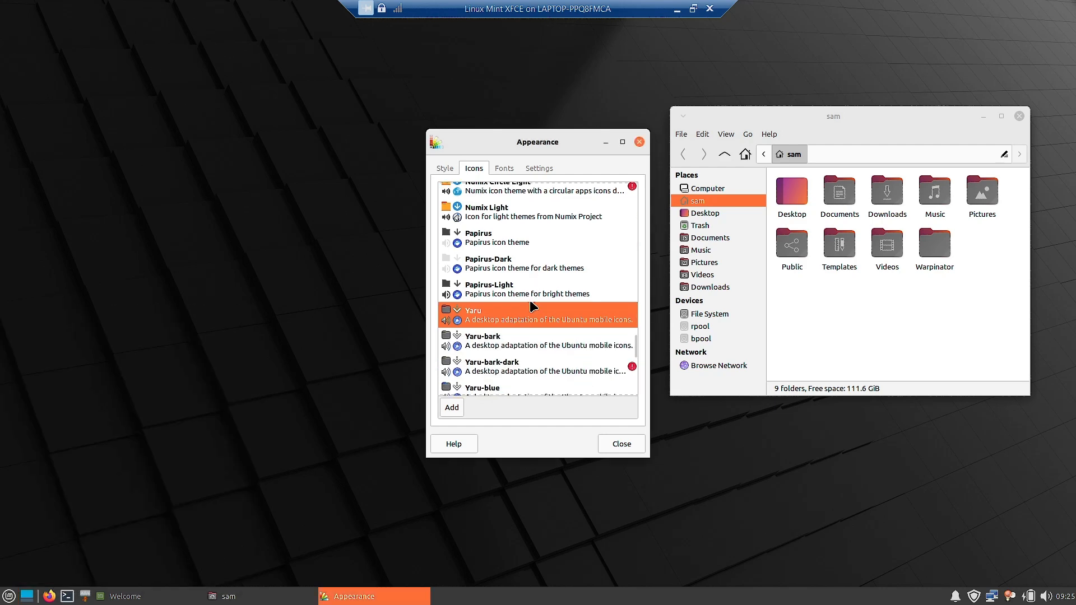
click(501, 340)
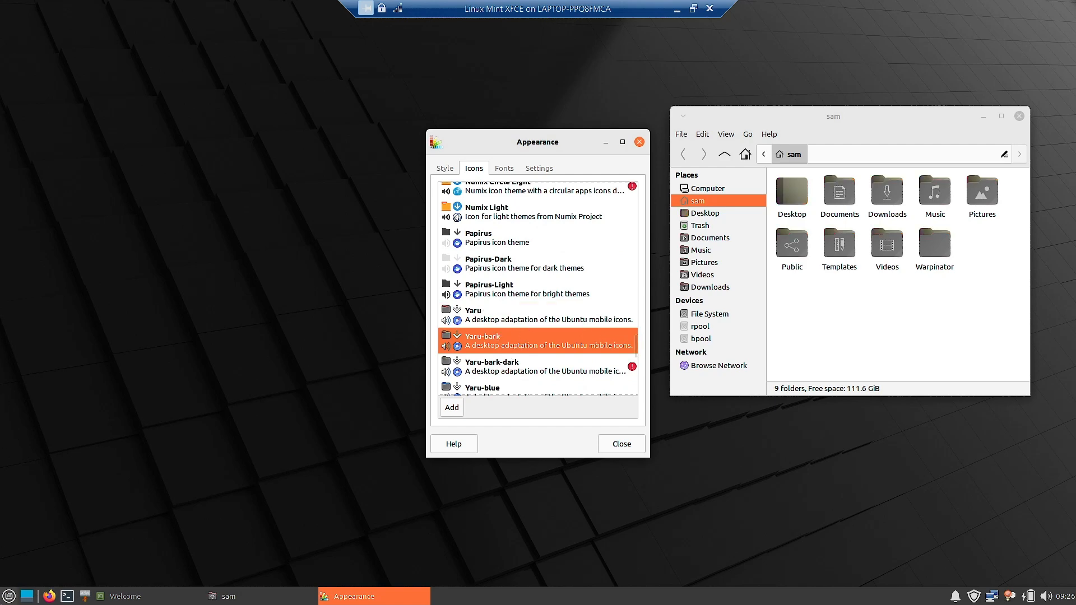
click(9, 595)
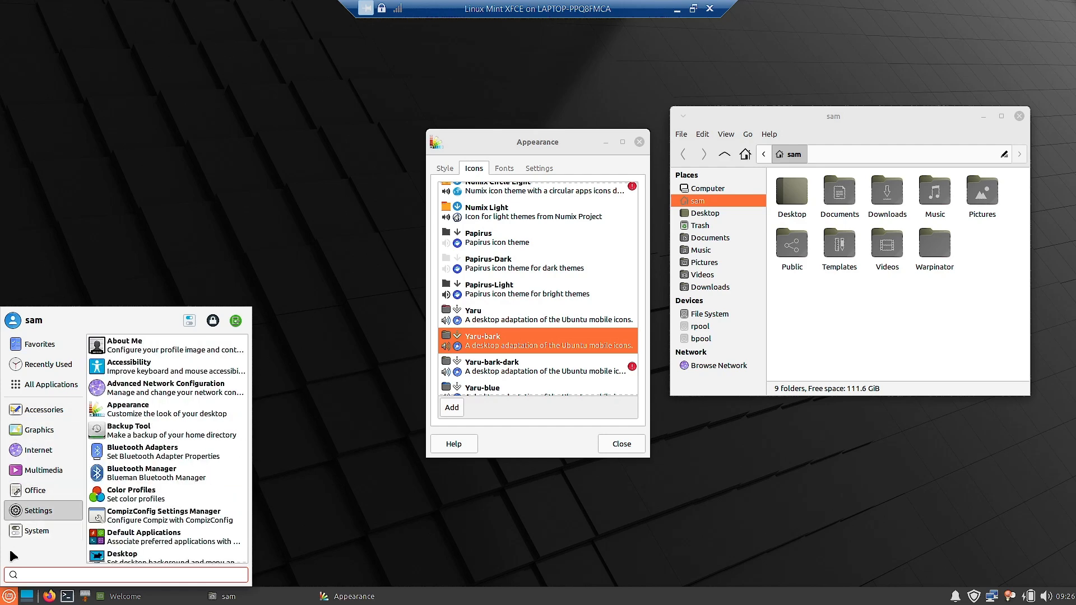
click(535, 371)
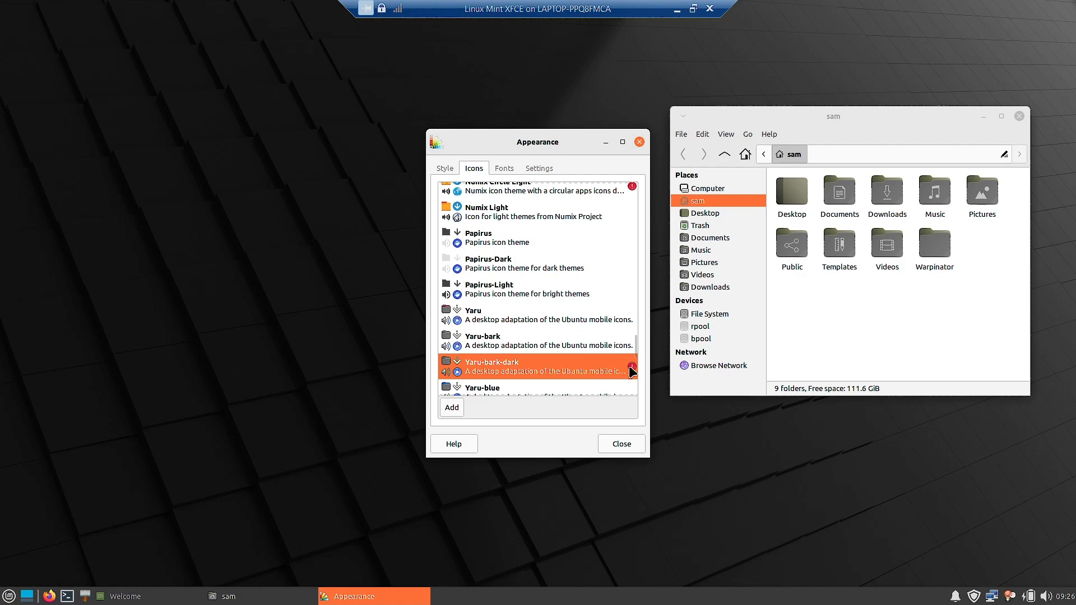
mouse_move(632, 371)
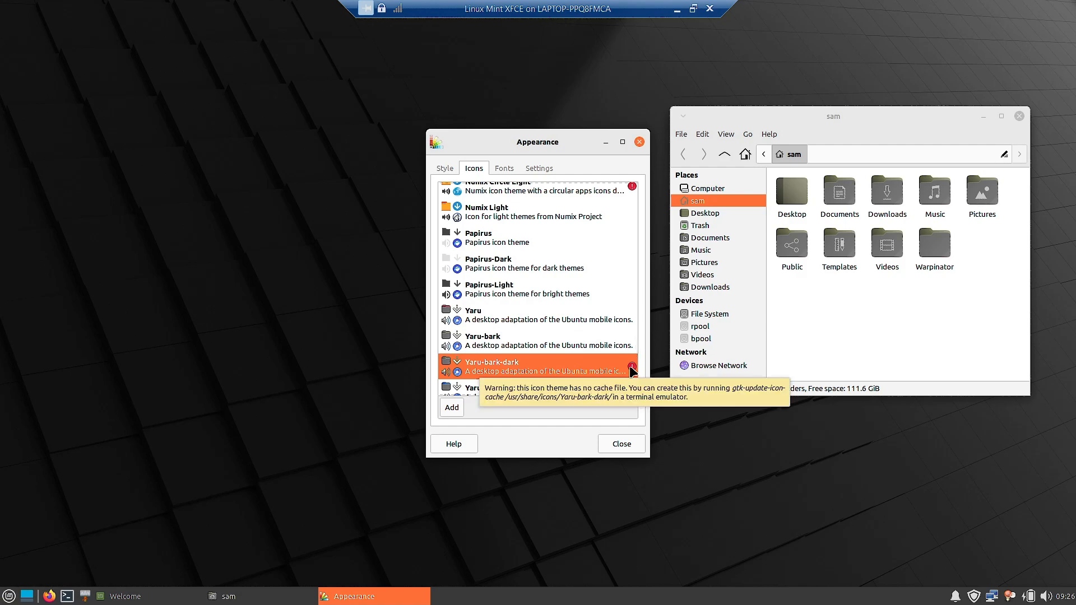
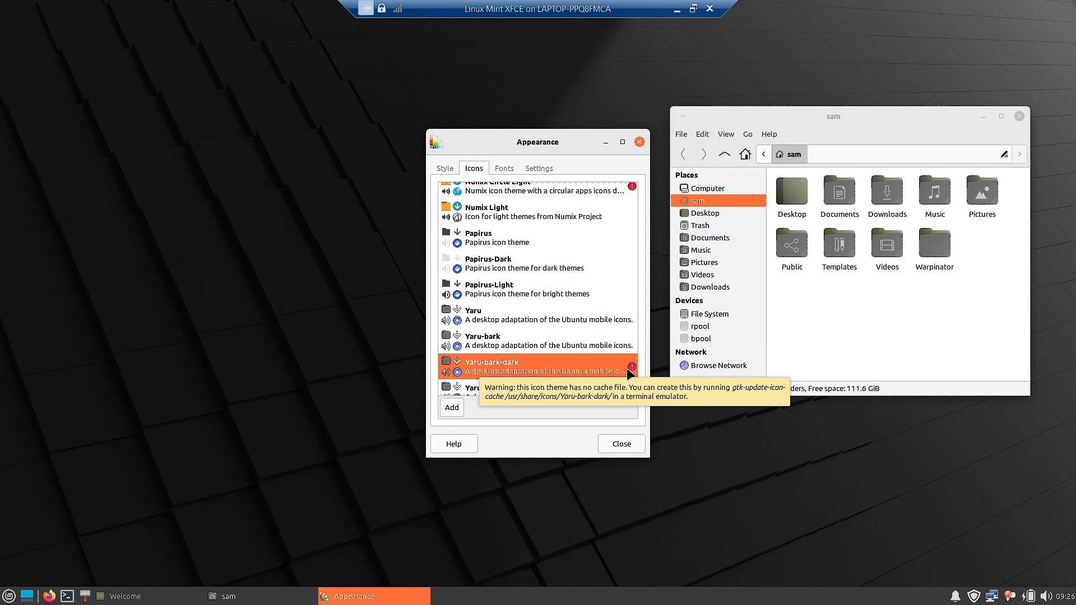
Step: Apply the Yaru-blue icon theme, check it in the applications menu, and switch to Yaru-blue-dark
scroll(512, 359, down, 2)
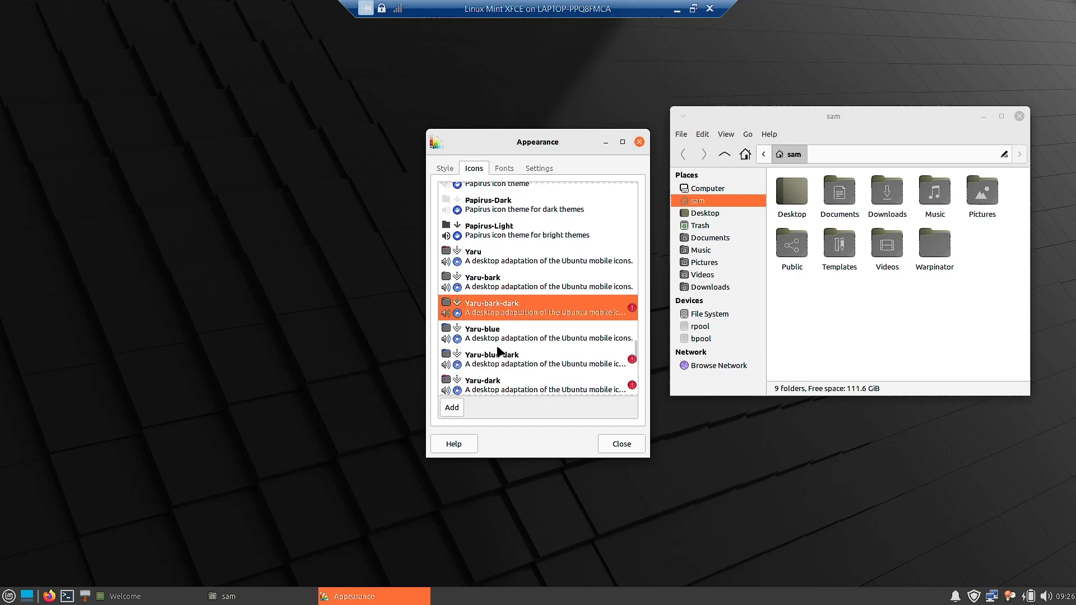
click(497, 336)
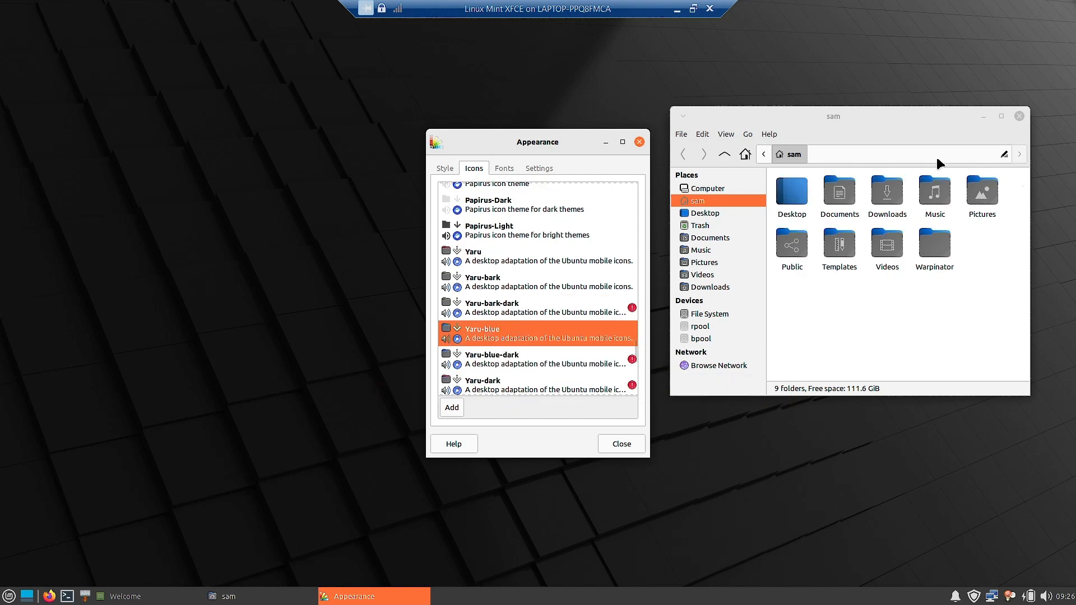
click(9, 596)
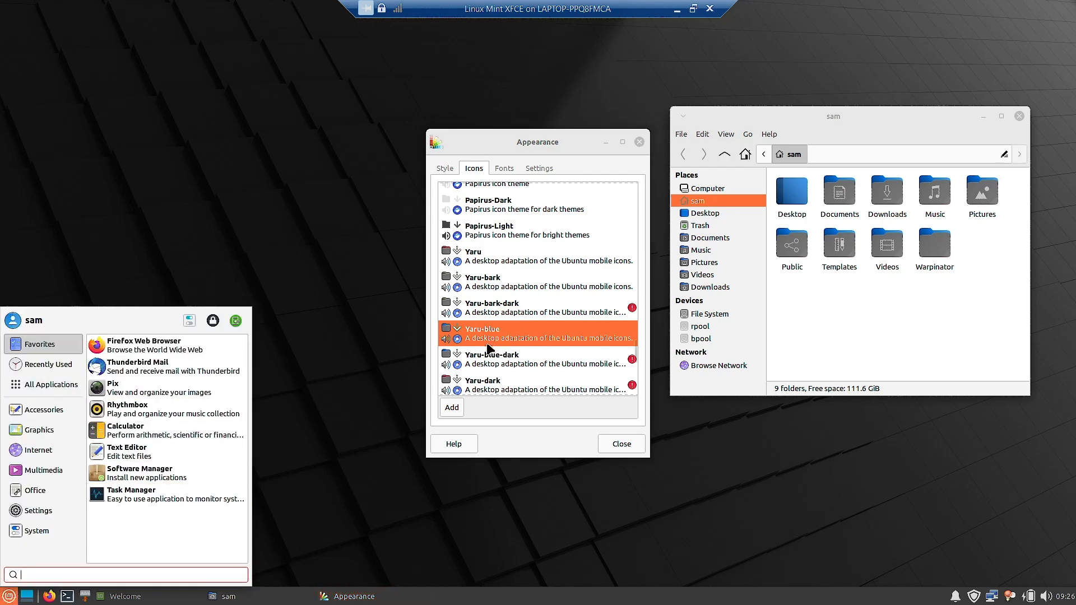
click(517, 386)
click(534, 360)
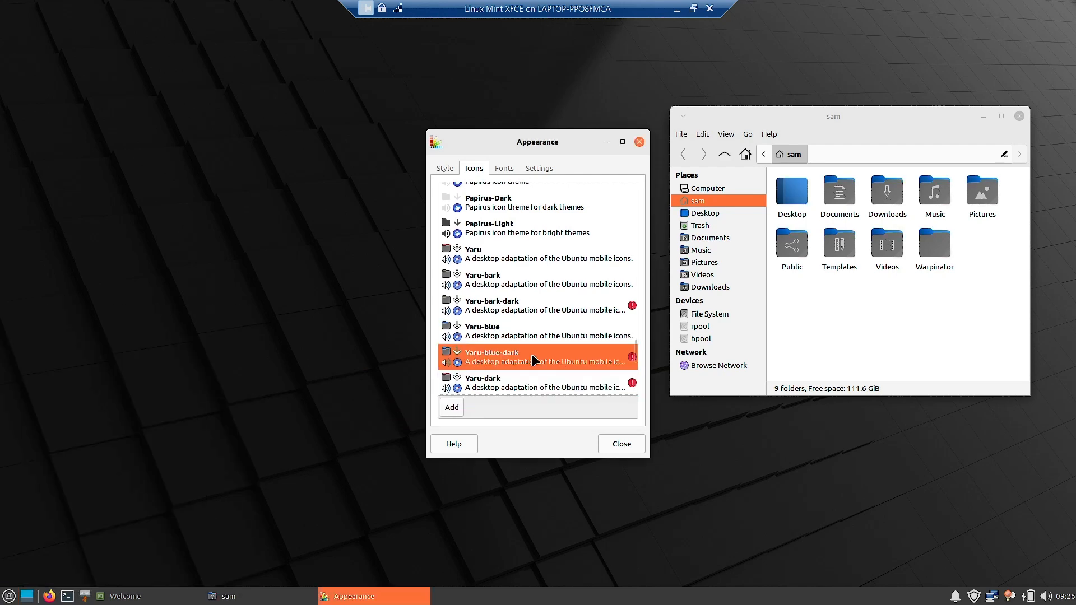
Step: Try the Yaru-magenta and Yaru-magenta-dark icon themes, checking each one in the applications menu
scroll(535, 381, down, 2)
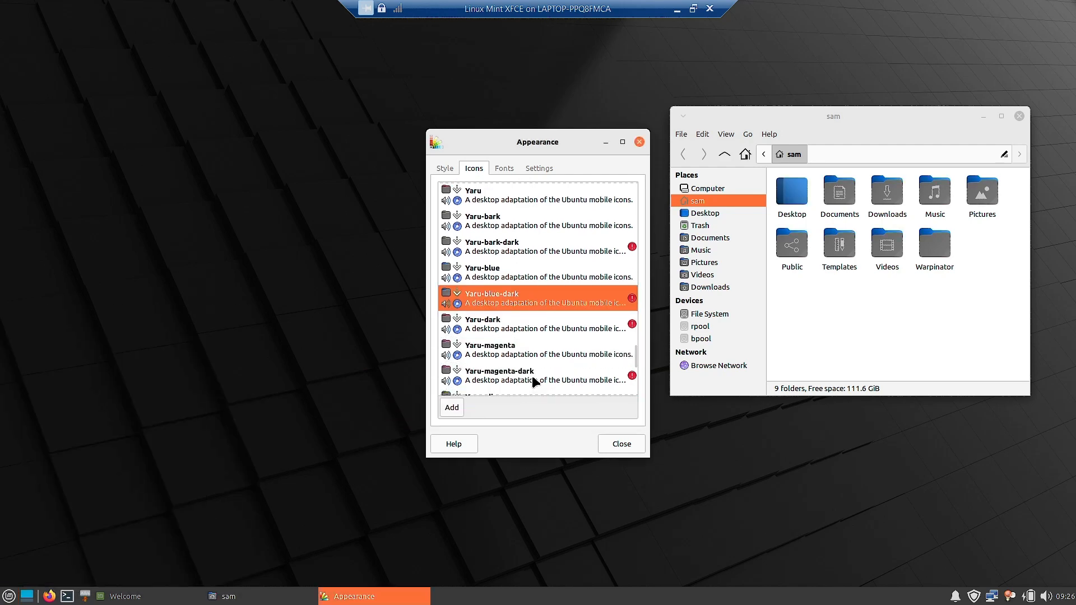
click(513, 353)
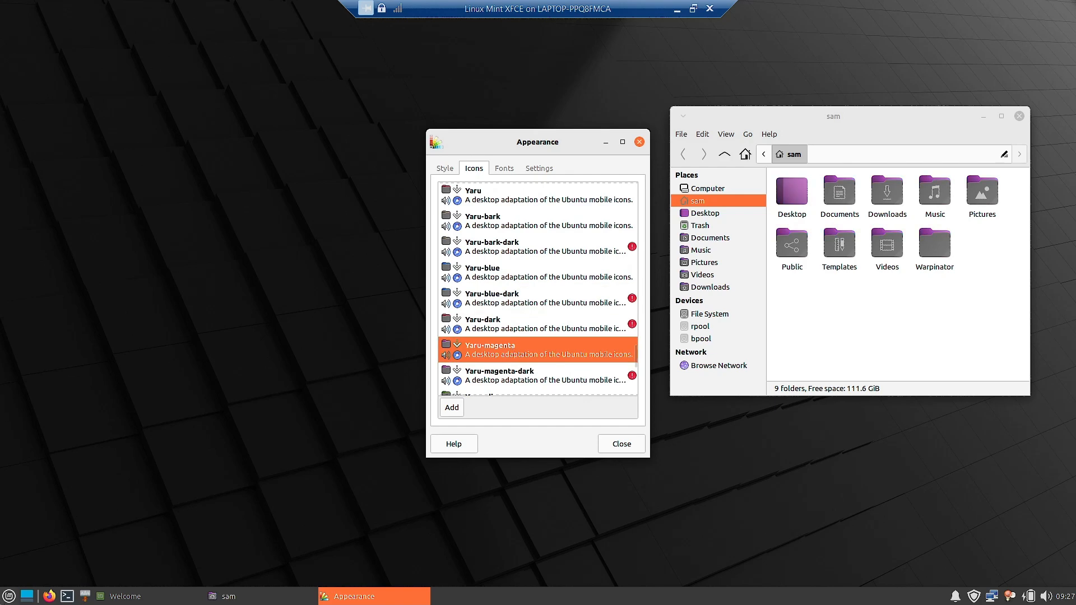
click(9, 596)
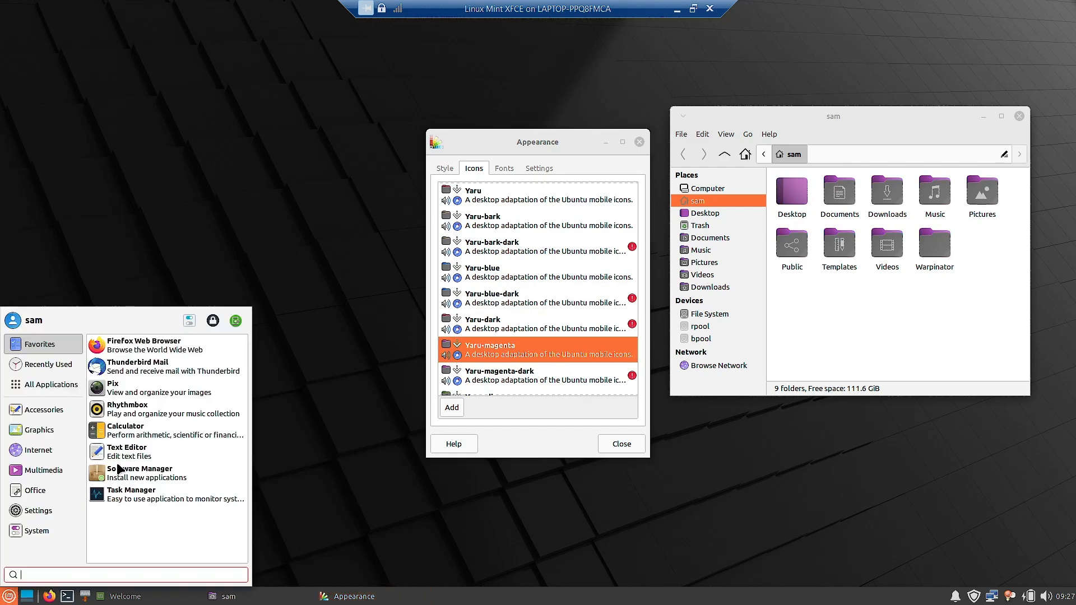
click(528, 381)
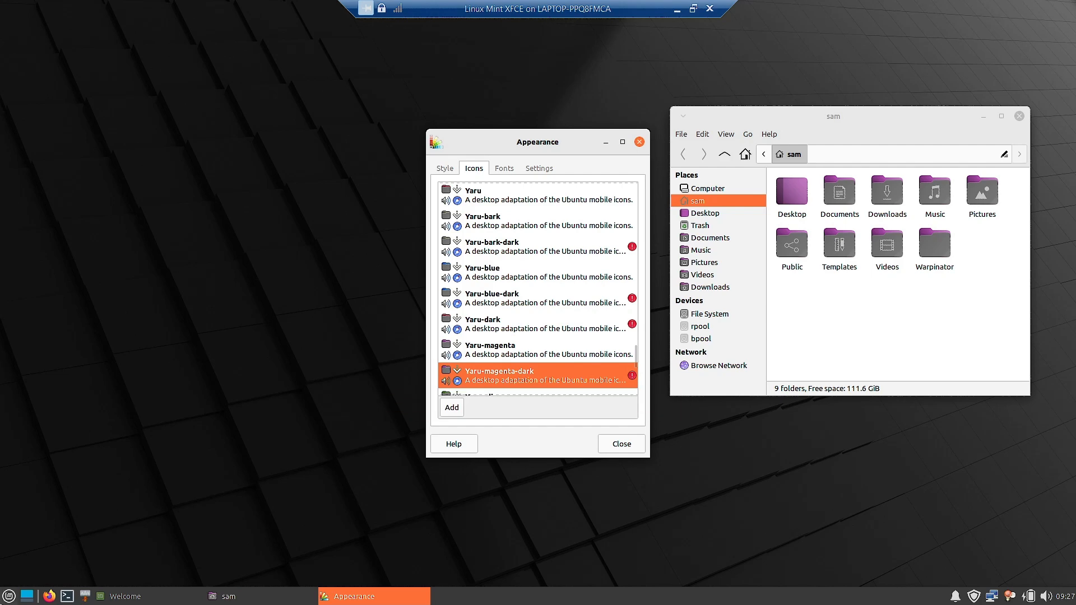
click(9, 595)
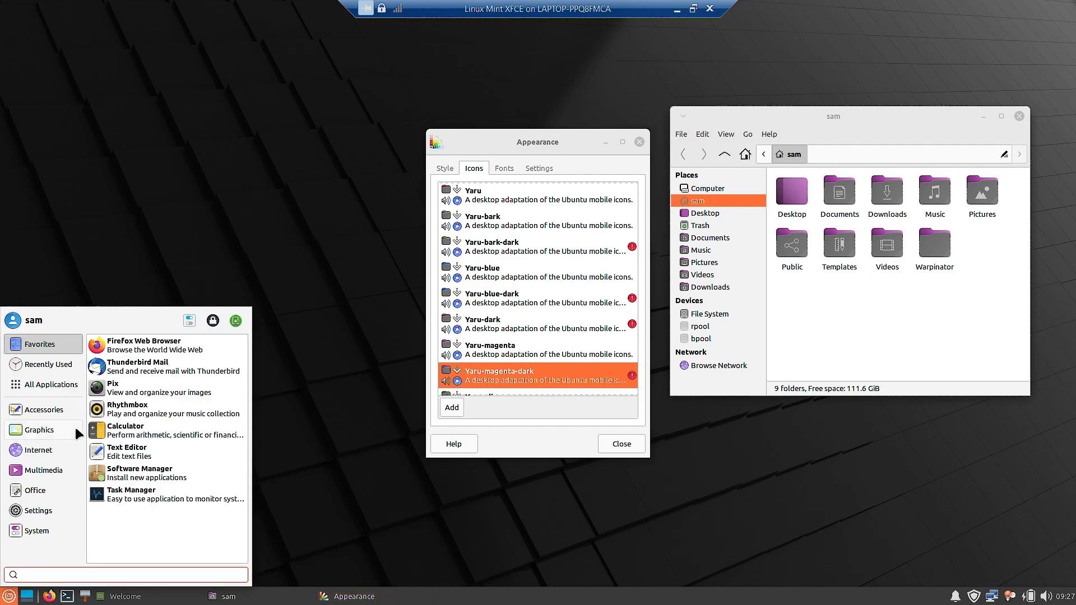
mouse_move(55, 431)
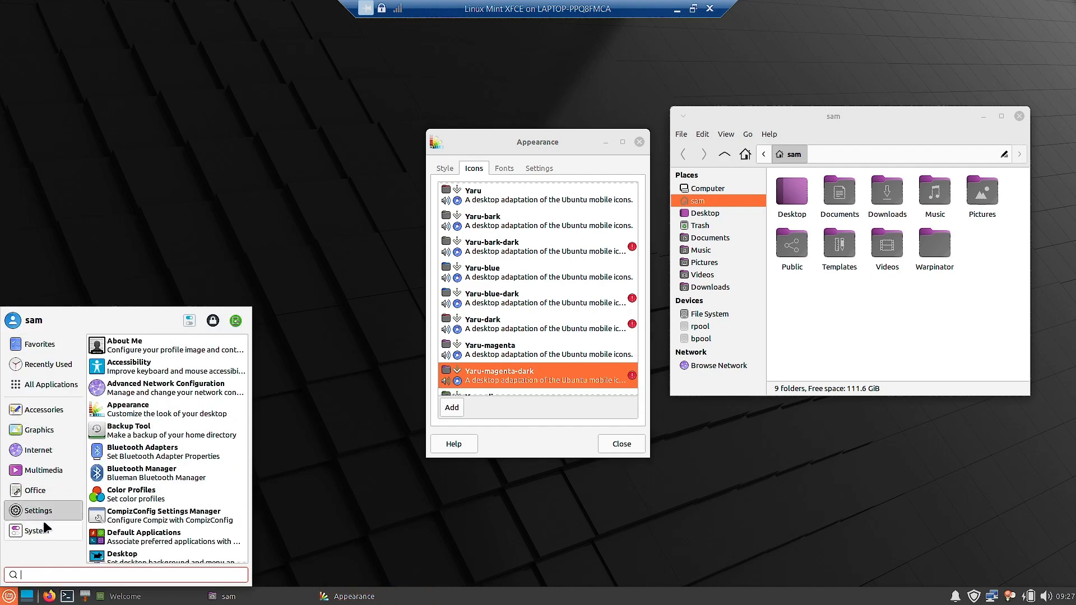
click(538, 331)
Step: Compare the Yaru-olive-dark and Yaru-olive icon themes and check the Yaru-olive icons in the applications menu
scroll(532, 331, down, 4)
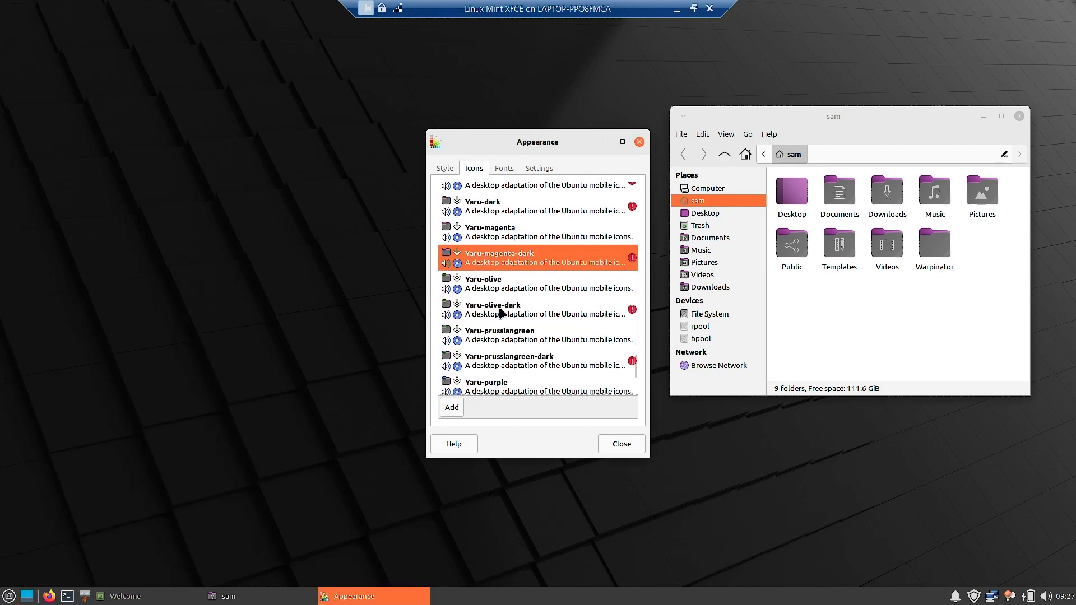
click(493, 316)
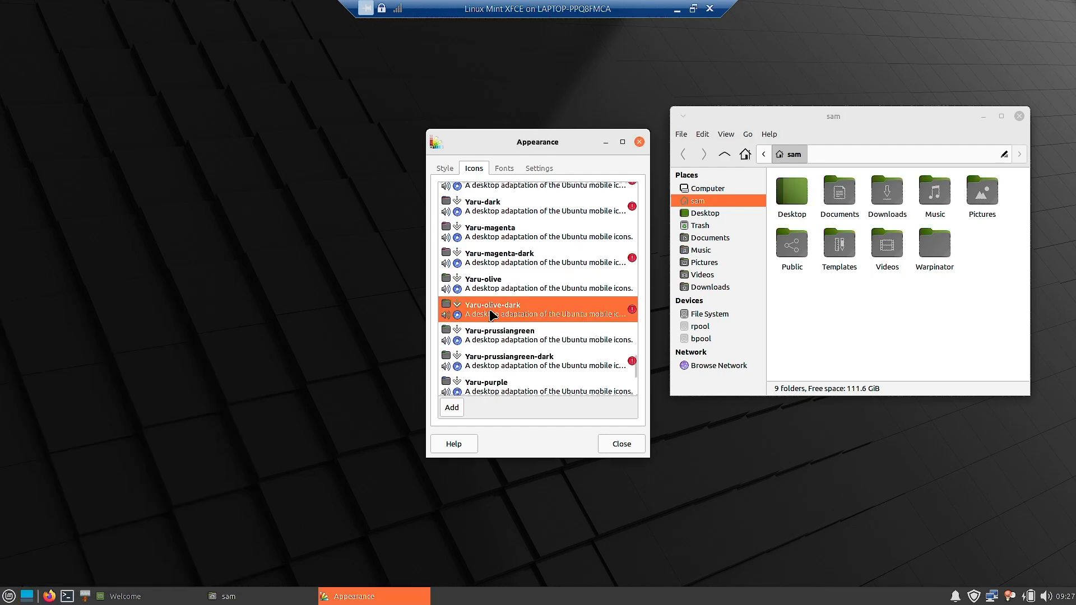
click(514, 286)
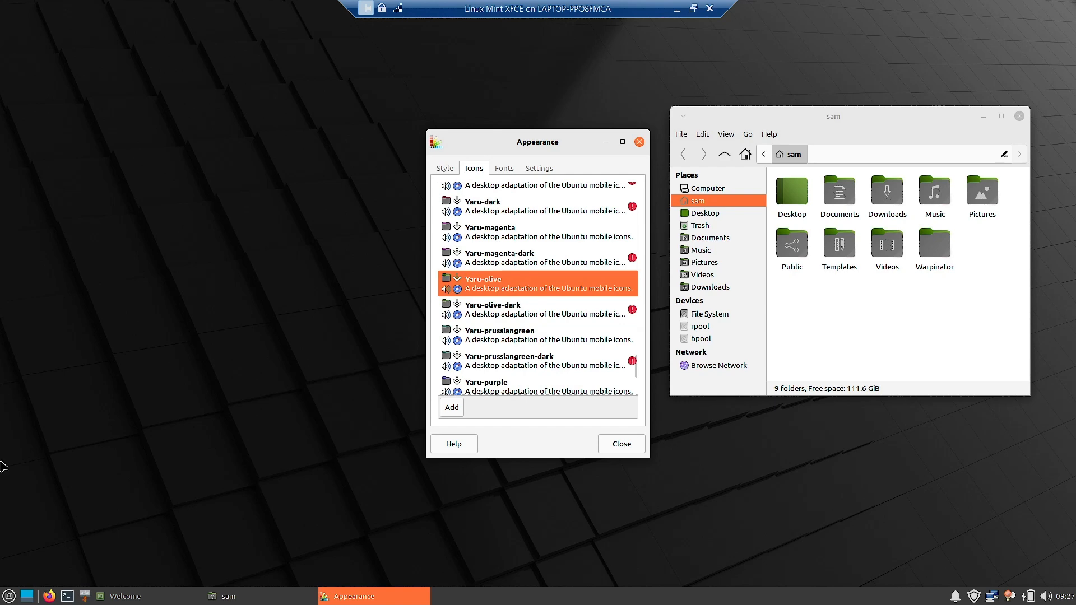
click(9, 596)
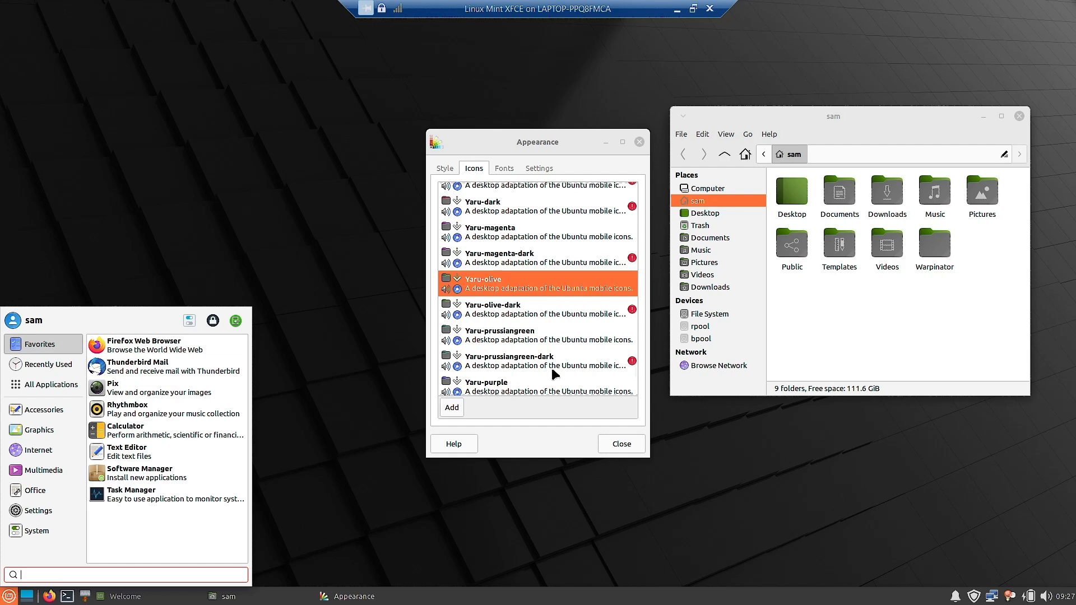
Step: Try the Yaru-prussiangreen-dark, Yaru-purple and Yaru-prussiangreen icon themes, then apply Yaru-olive-dark
click(518, 361)
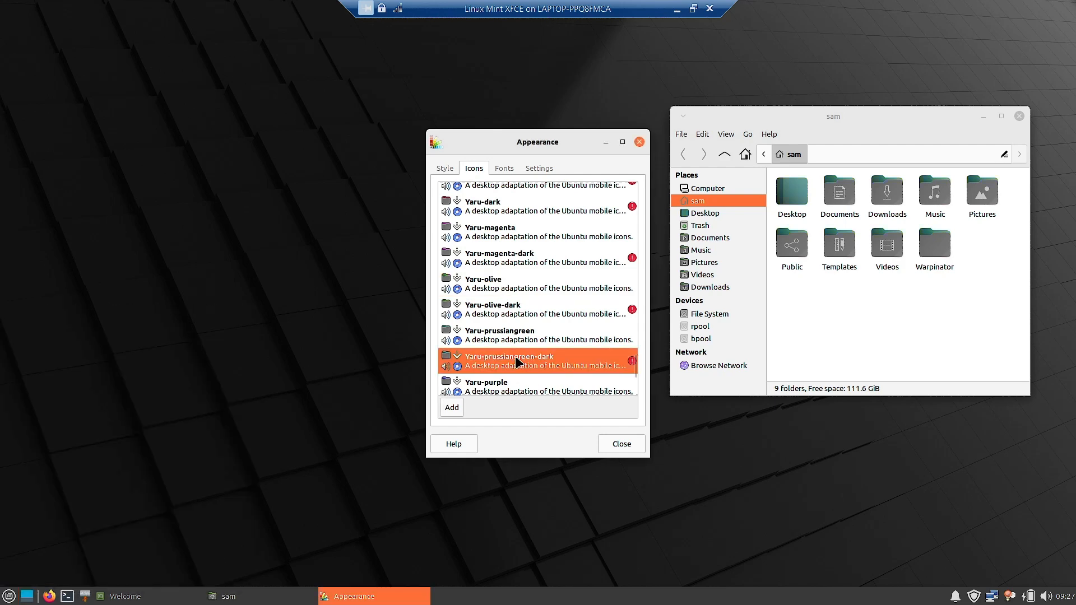
click(491, 390)
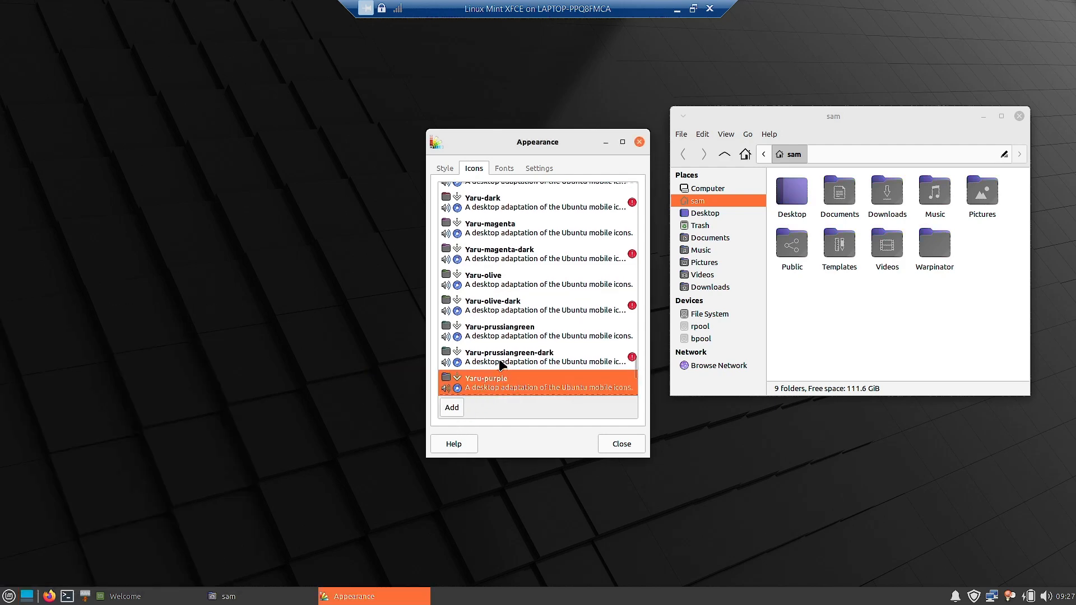
click(496, 331)
click(499, 303)
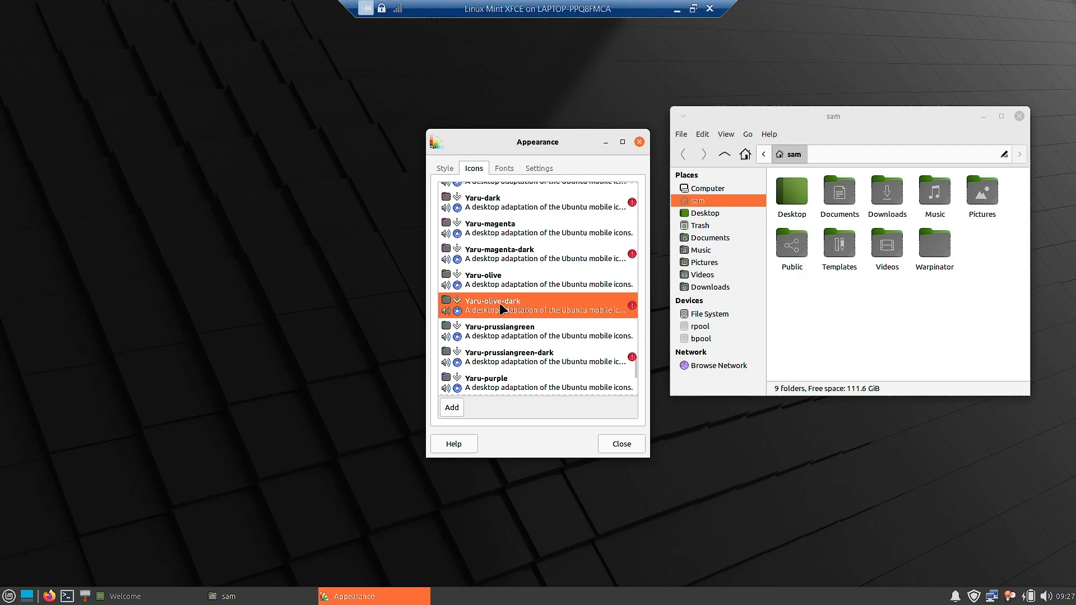
Step: Try the Yaru-red, Yaru-red-dark, Yaru-sage and Yaru-sage-dark icon themes
scroll(502, 308, down, 4)
click(504, 320)
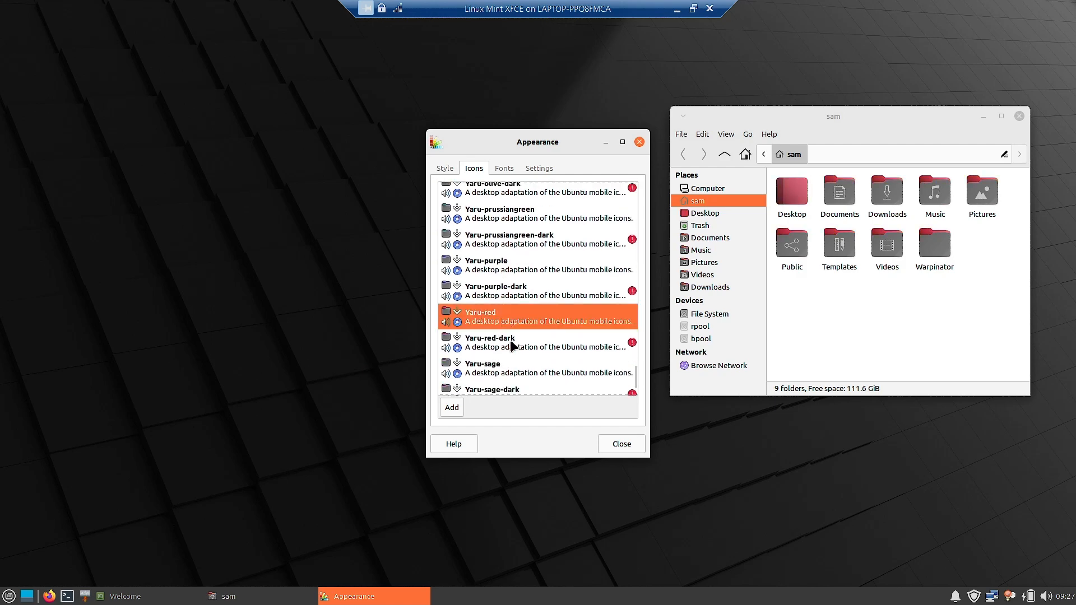
click(504, 347)
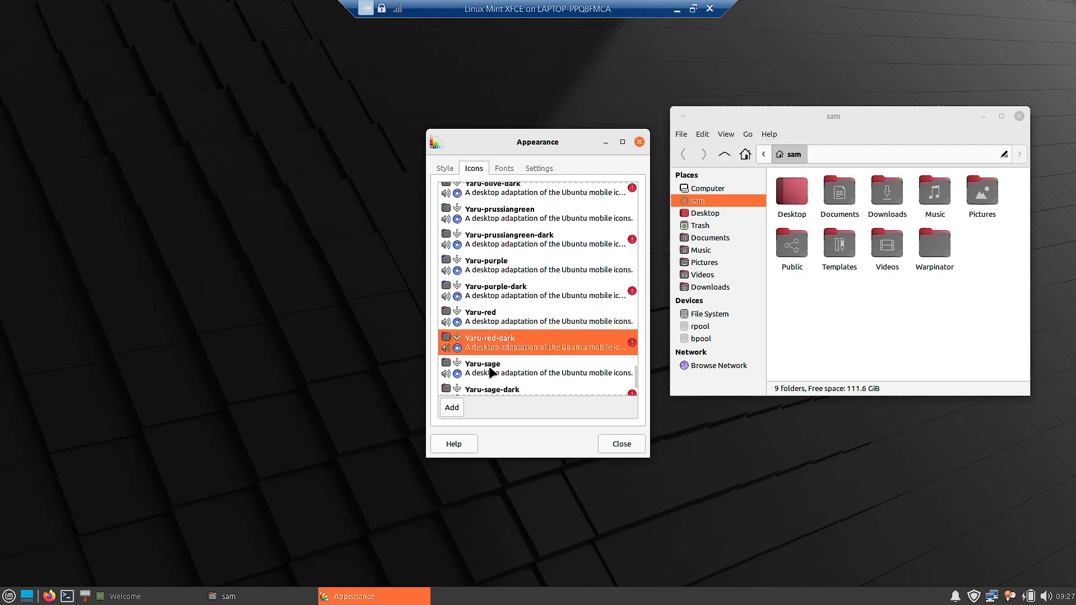
click(490, 369)
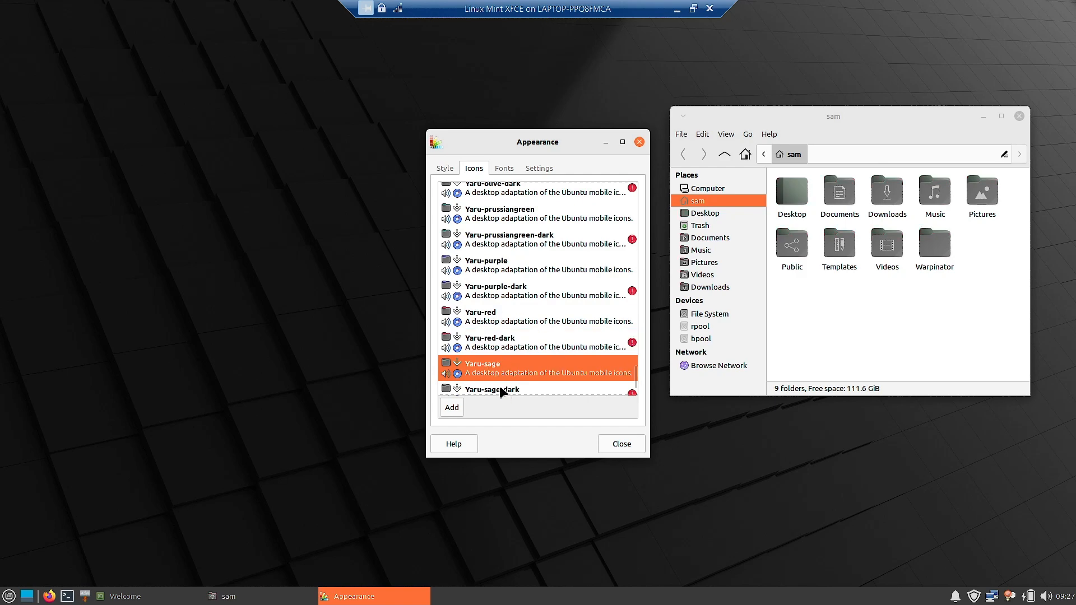
click(501, 391)
Step: Compare the Yaru-red, Yaru-purple and Yaru-purple-dark icon themes, followed by Yaru-viridian-dark and Yaru-viridian
click(503, 305)
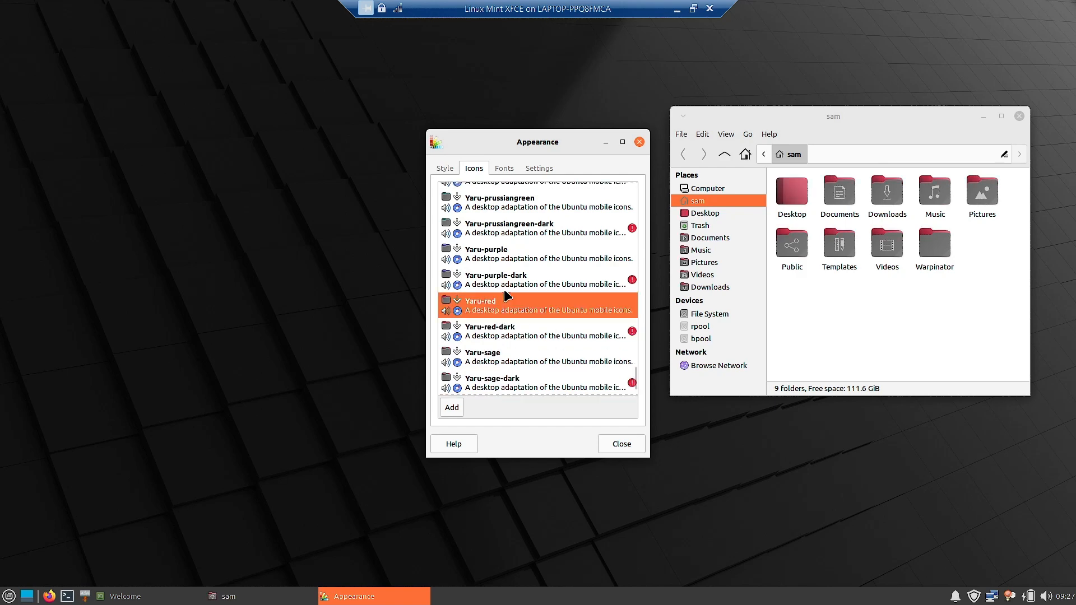
click(505, 257)
click(498, 289)
scroll(493, 302, down, 2)
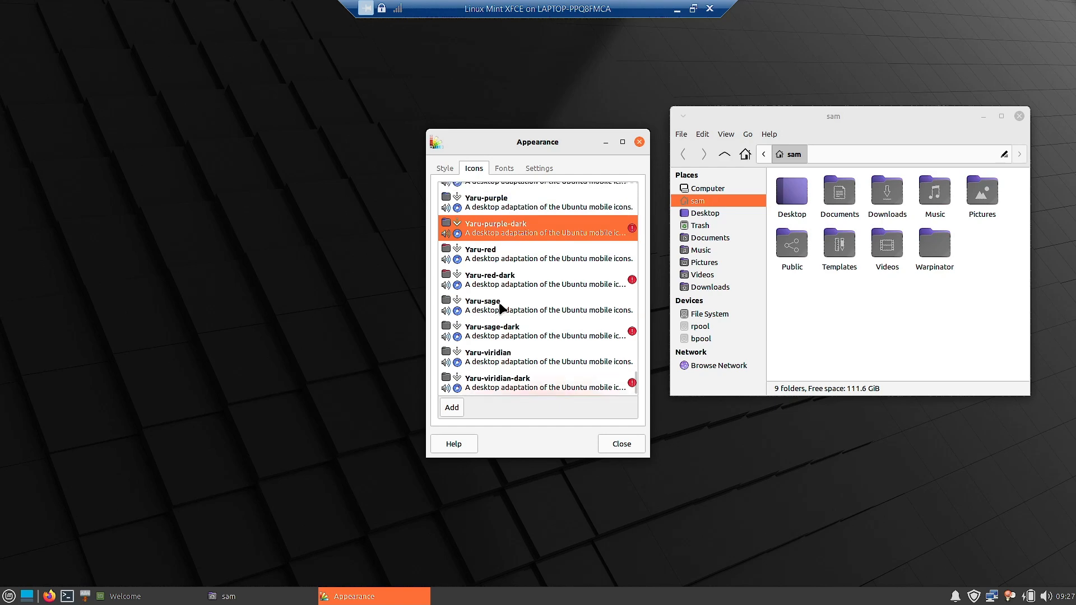
click(507, 385)
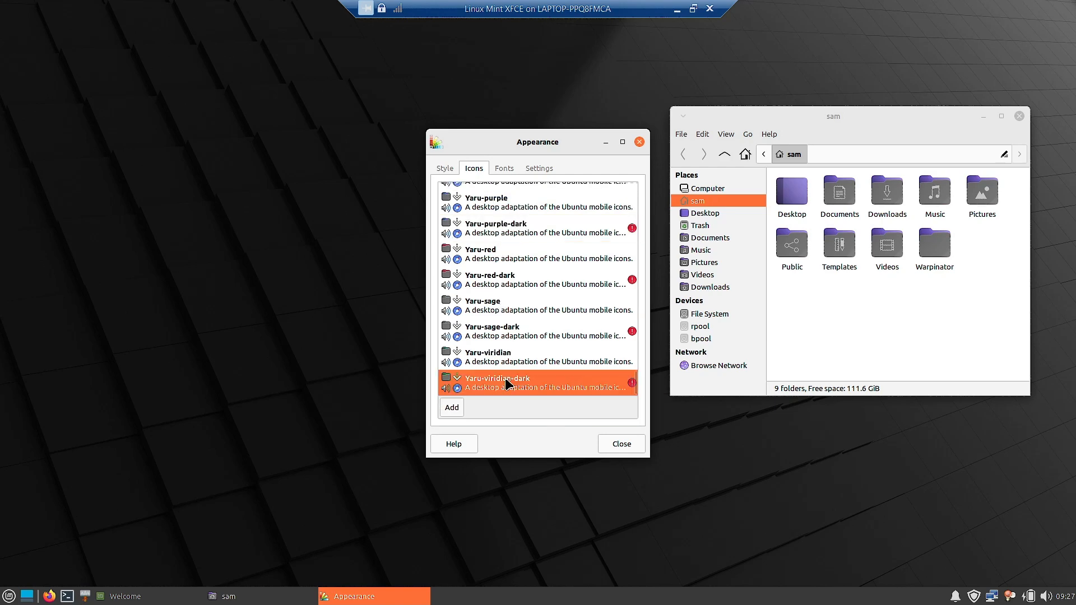
click(493, 362)
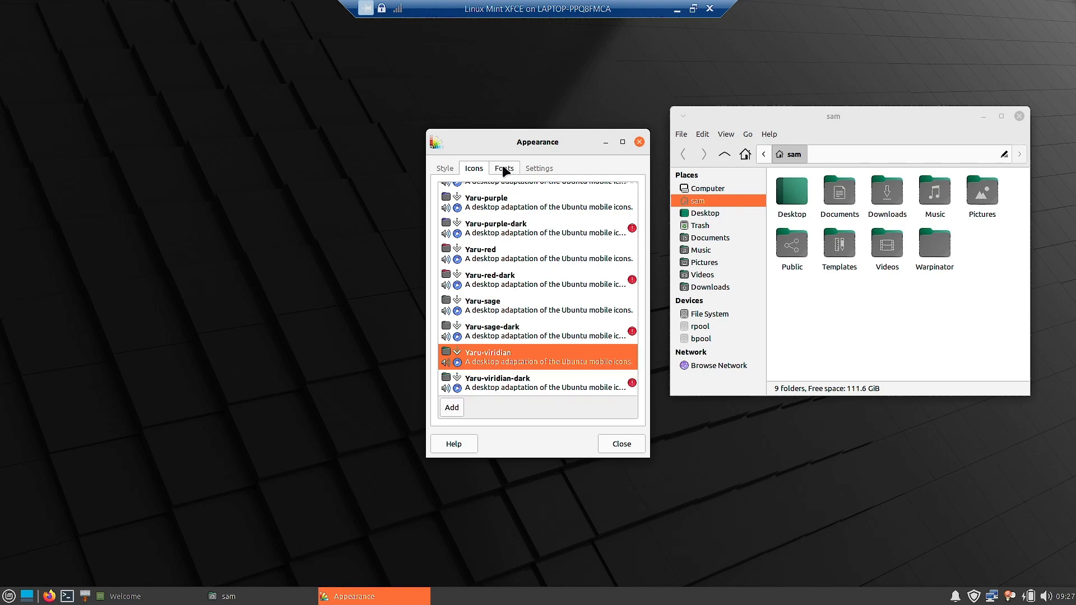
Step: Go back to the earlier Yaru variants and try the Yaru-dark and Yaru-magenta icon themes
scroll(497, 283, up, 5)
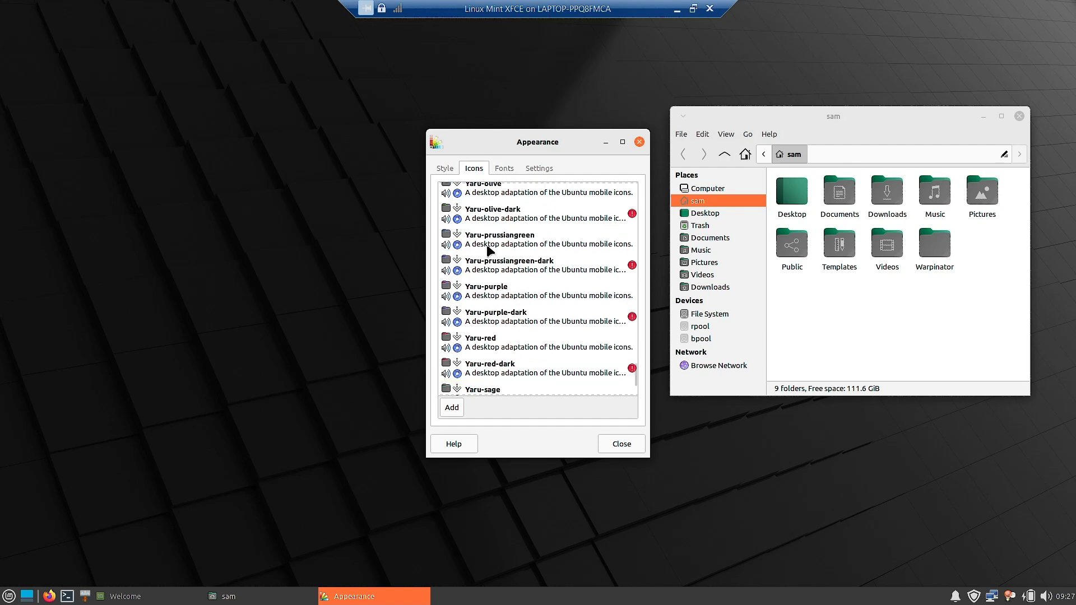
click(497, 203)
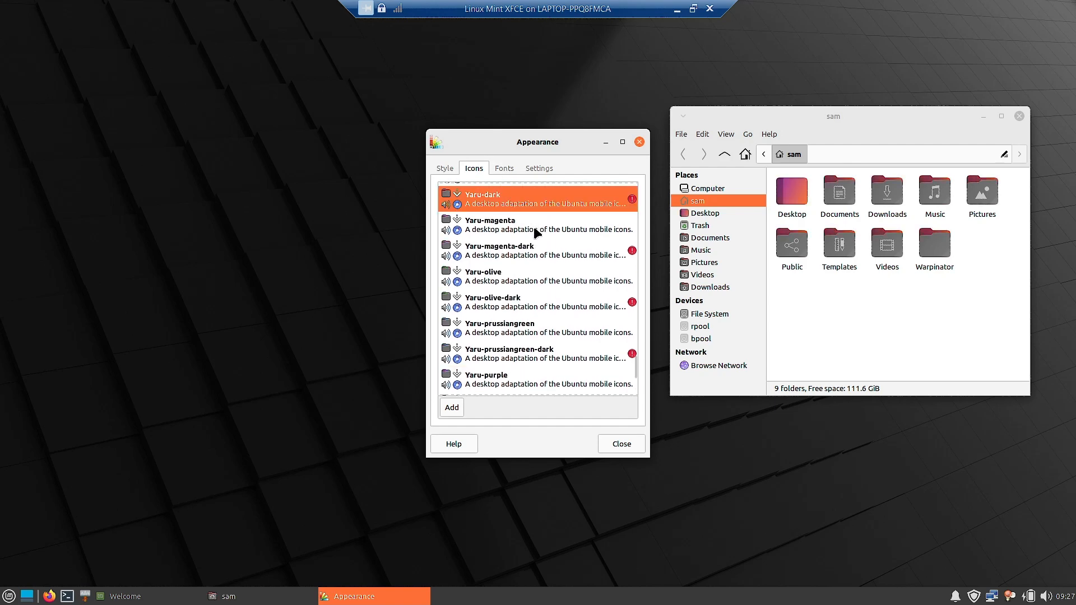
click(517, 228)
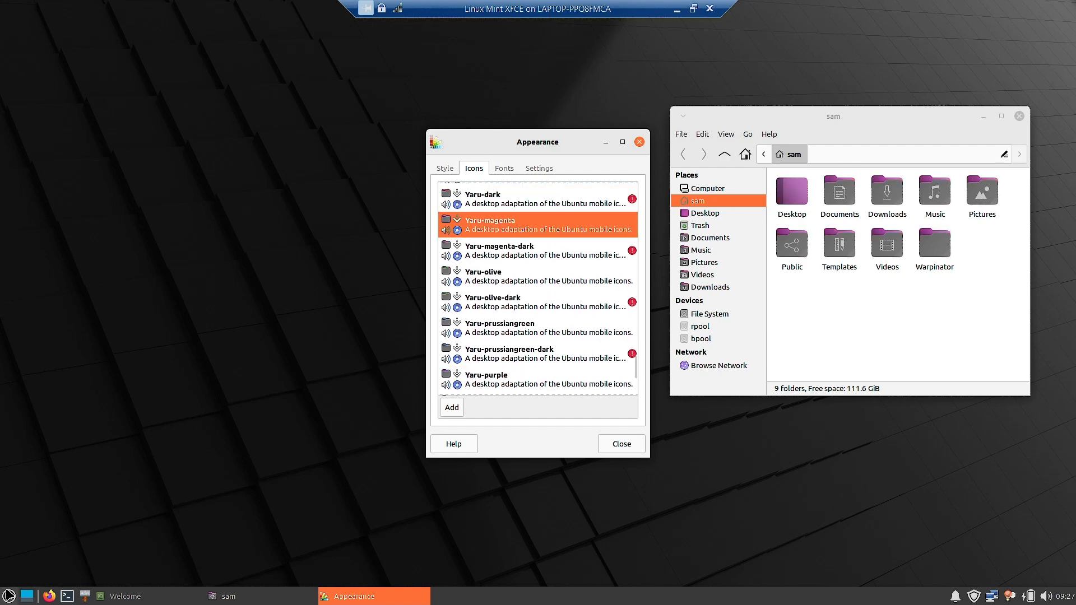
Step: Apply the Papirus icon theme
scroll(569, 348, up, 5)
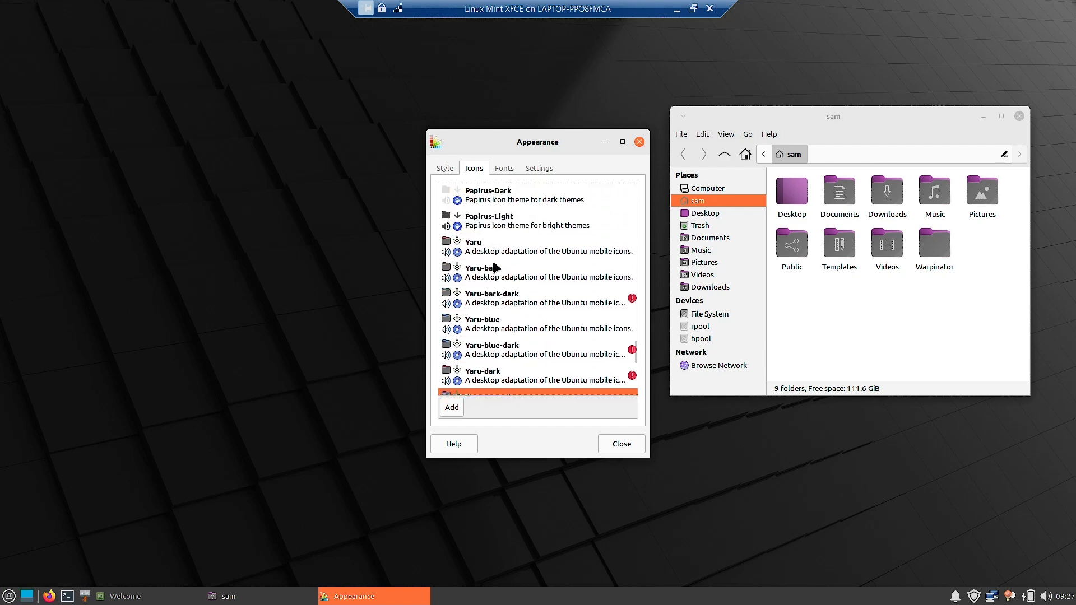
scroll(506, 210, up, 1)
click(499, 210)
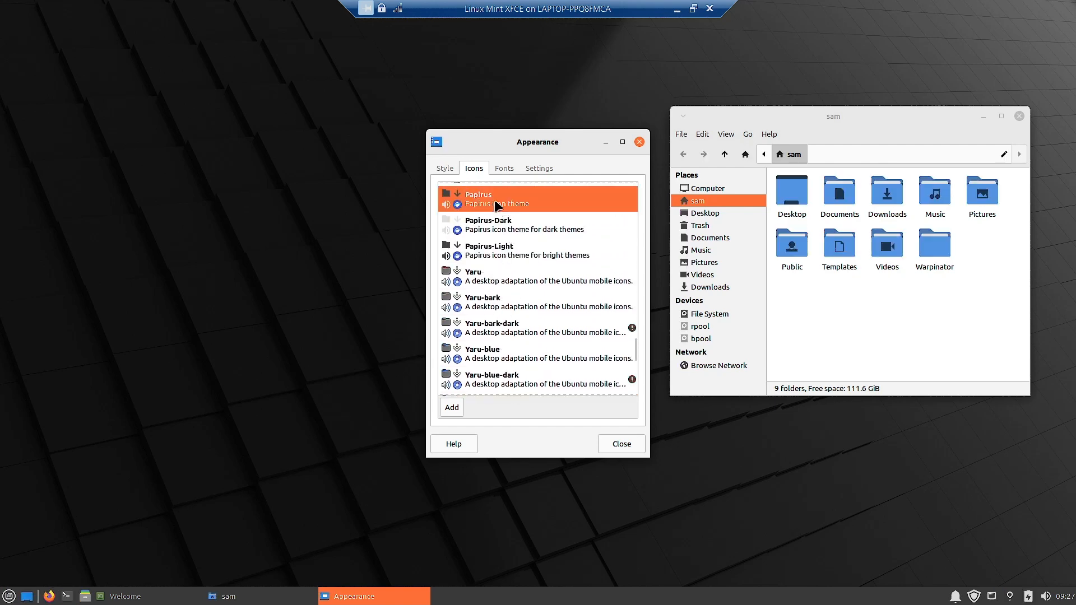
Step: Review the Fonts and Settings options of Appearance, and close the Appearance and home folder windows
click(503, 170)
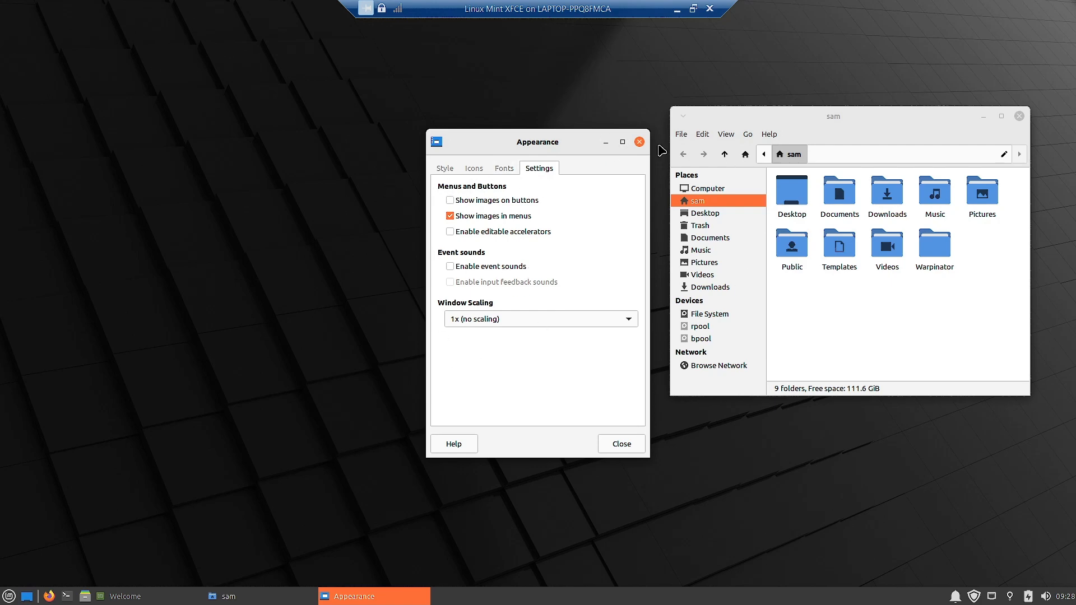
click(639, 142)
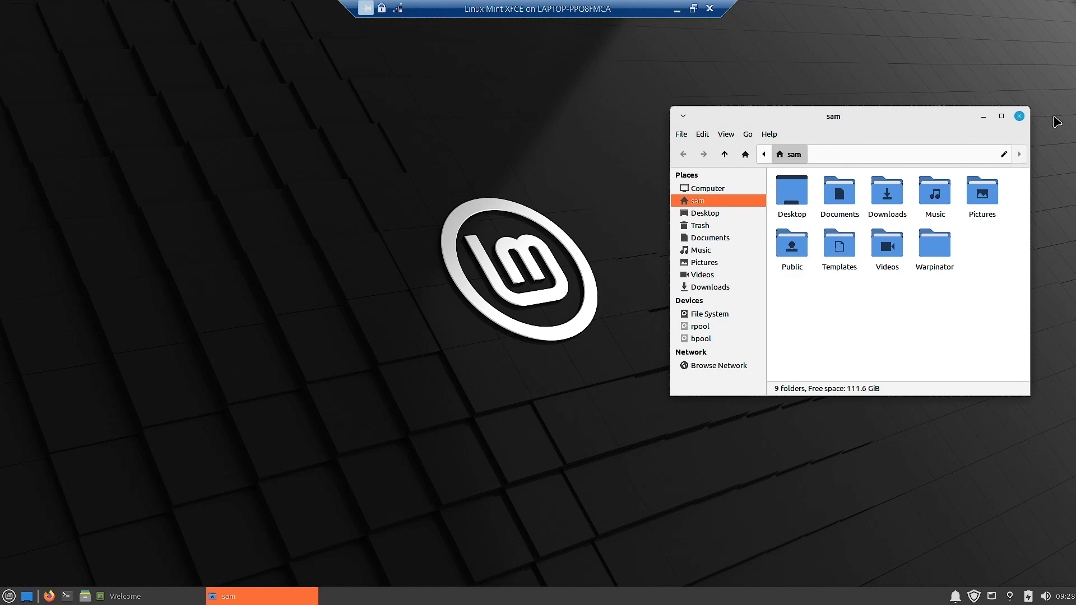
click(1019, 117)
Step: Check the Papirus icons in the applications menu across the Settings, System, Office, Multimedia and Accessories categories
click(6, 596)
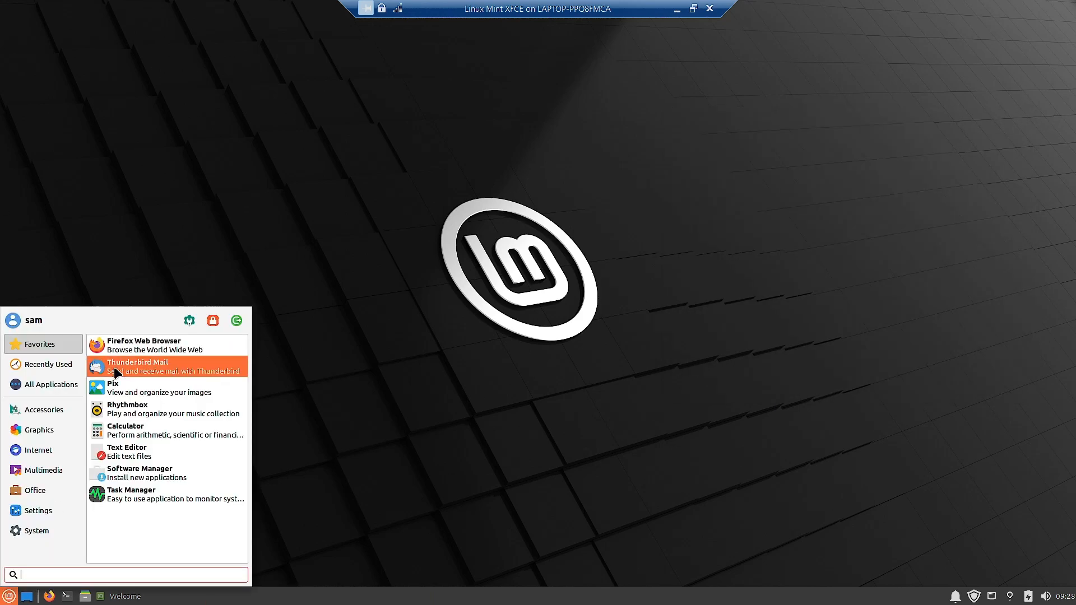
click(38, 510)
click(35, 528)
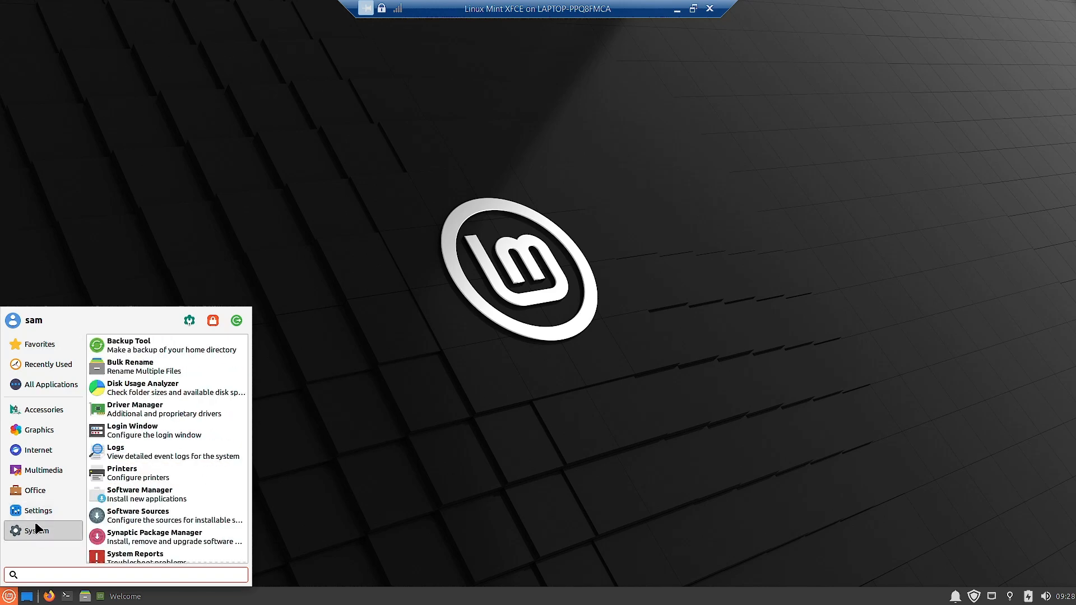
click(51, 492)
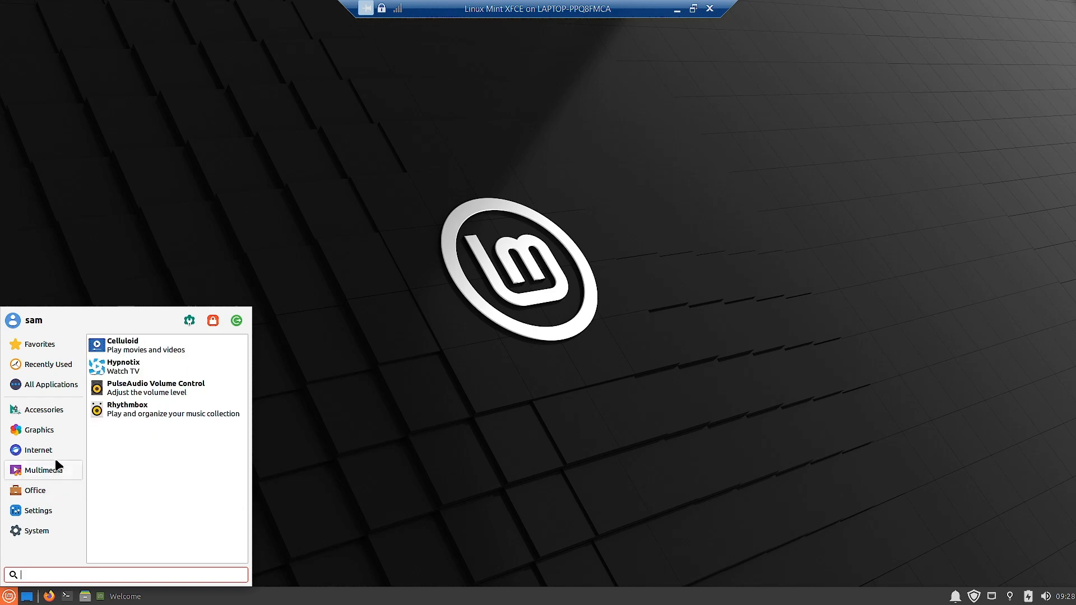
mouse_move(60, 414)
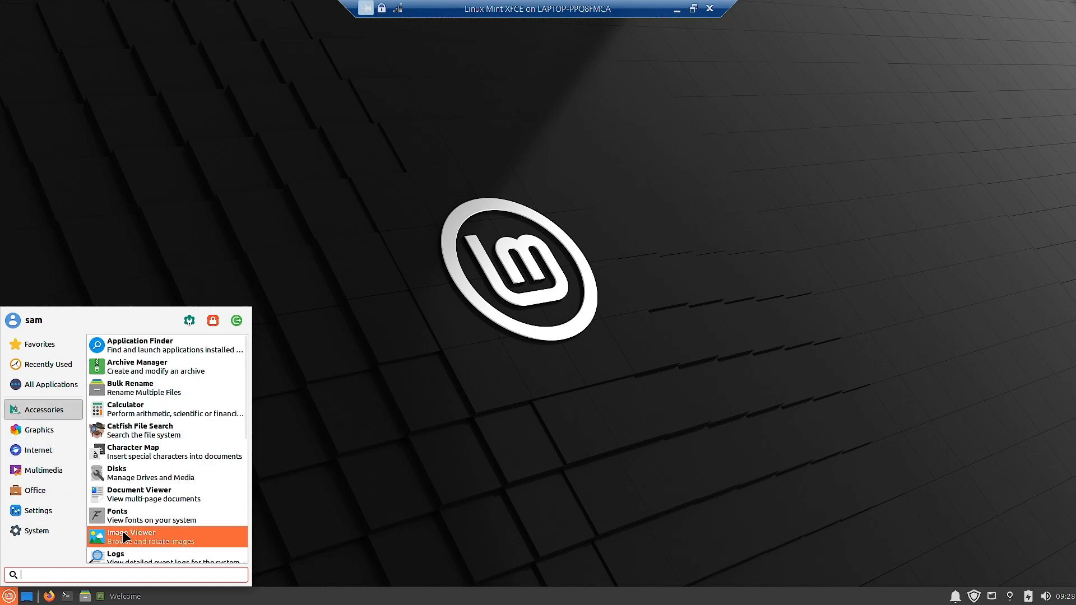
Step: Open the desktop settings and position the window so that the Linux Mint logo on the wallpaper is uncovered
right_click(315, 151)
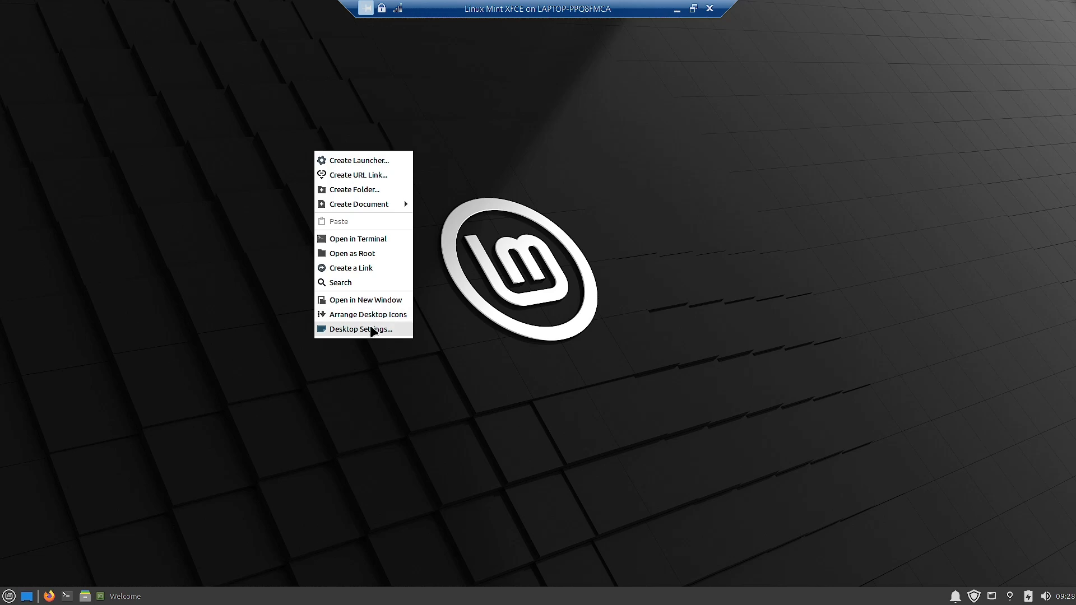
click(364, 329)
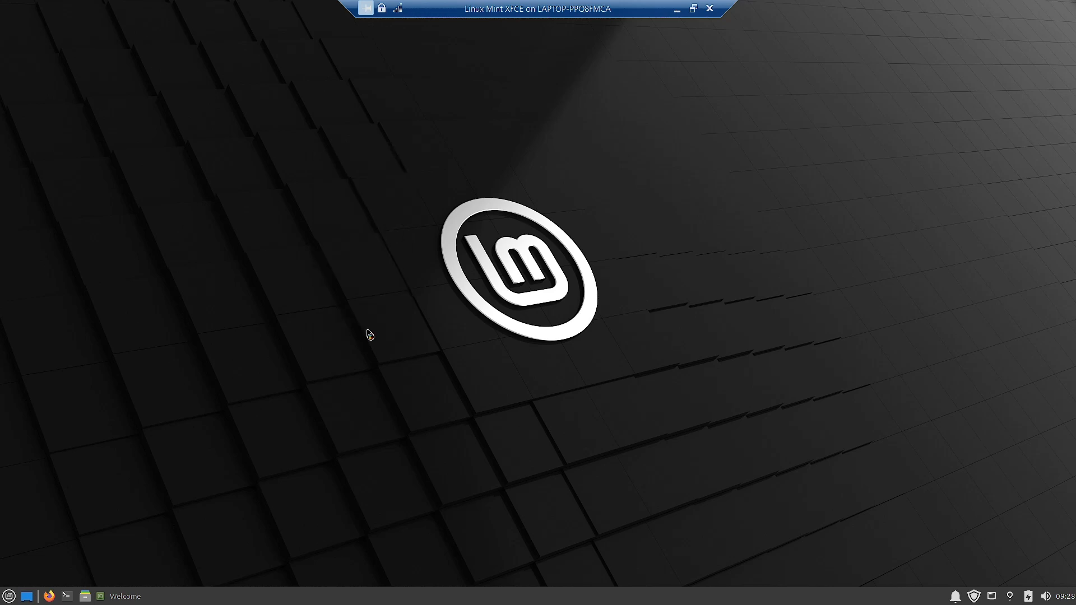
drag(520, 153, 301, 161)
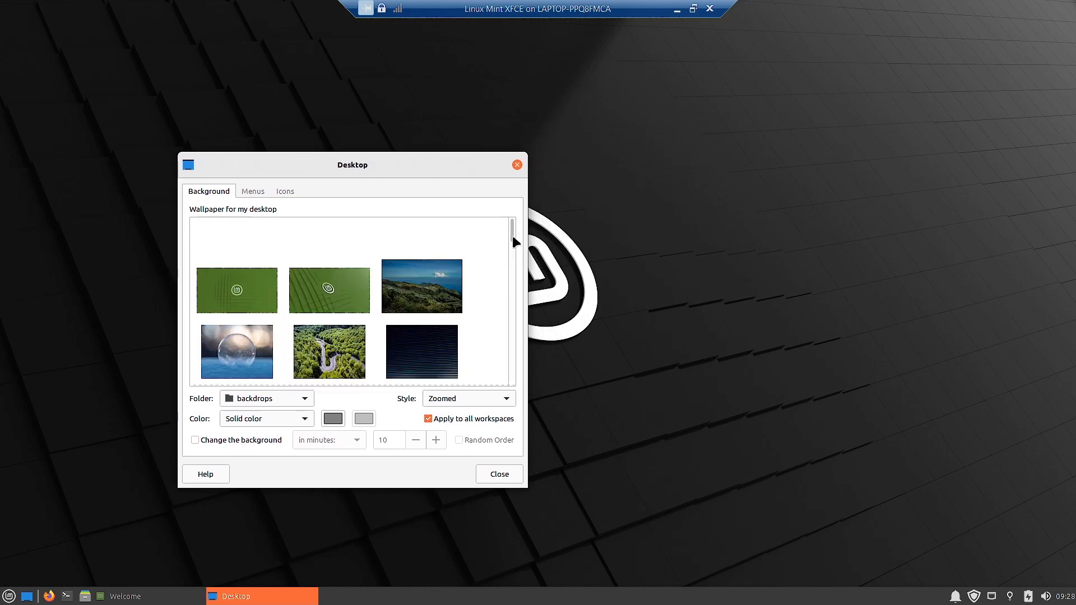
drag(361, 170, 831, 219)
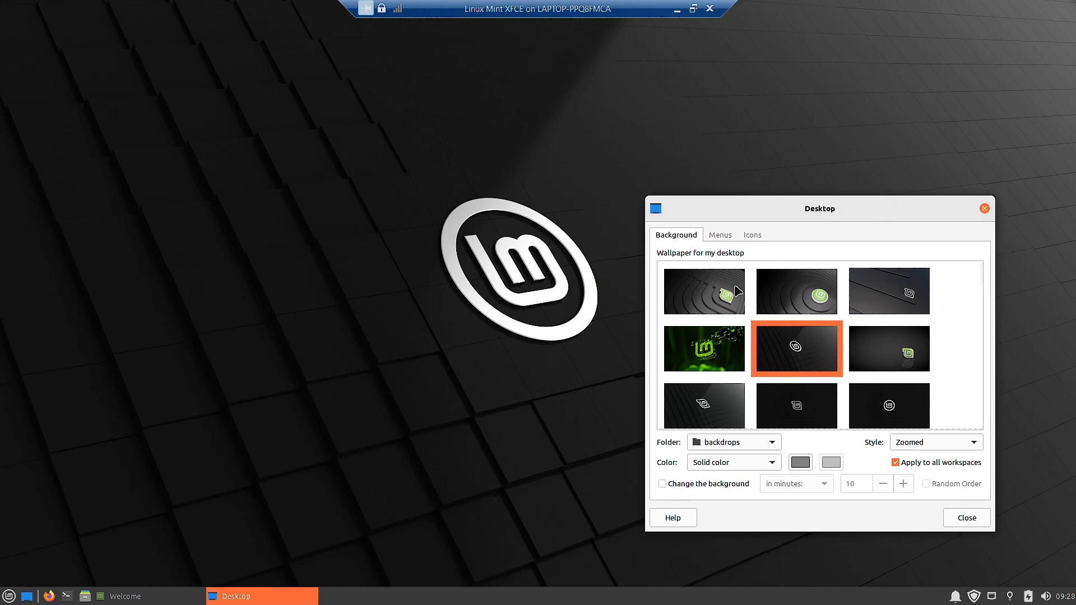
Step: Try the first dark backdrop with curved ridges, then reselect the dark tiled wallpaper with the white Mint logo
click(686, 307)
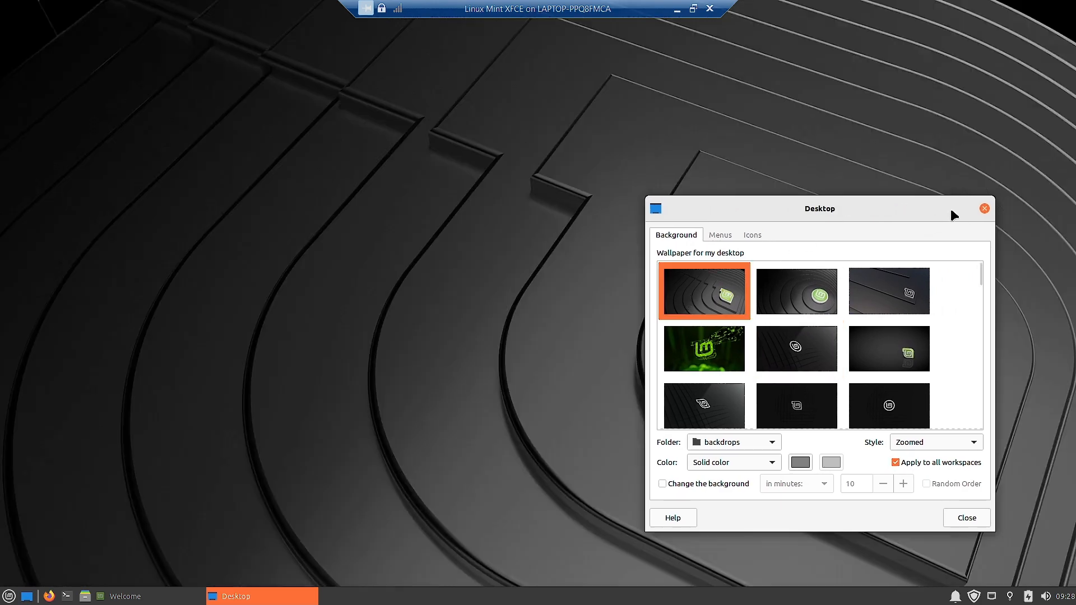
drag(928, 211, 583, 75)
click(524, 254)
click(592, 198)
click(554, 234)
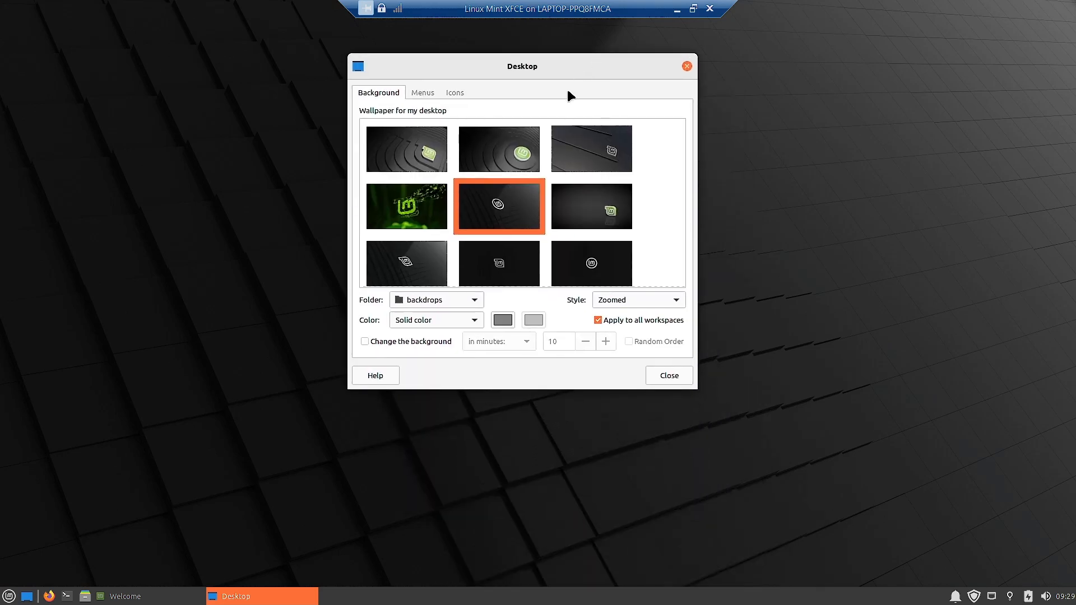
Step: Set the green tiled wallpaper with the centred Mint logo and move the settings window aside to view it
scroll(510, 244, down, 3)
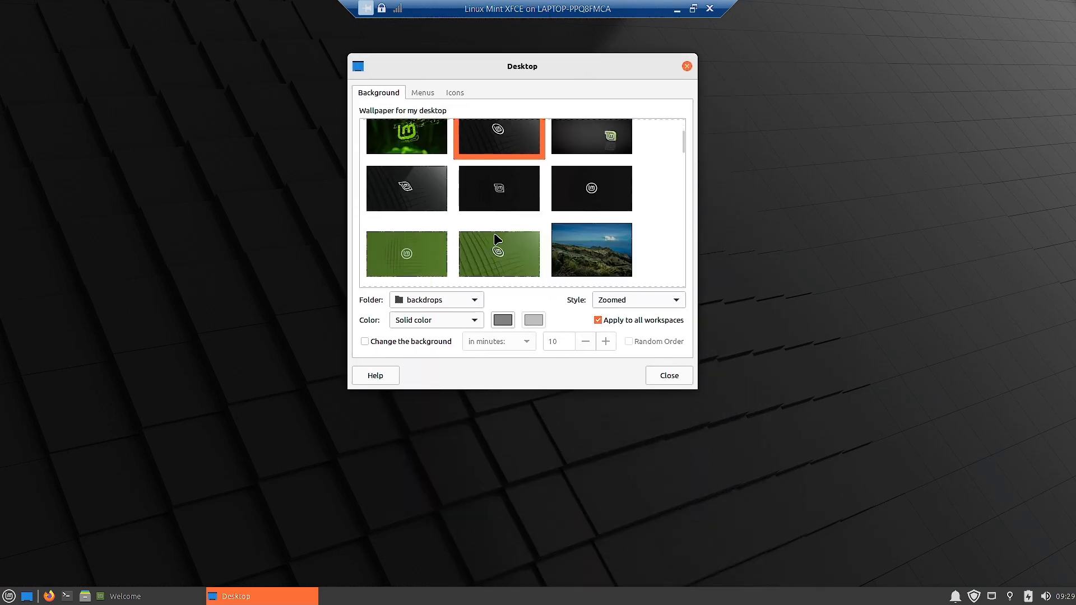
click(393, 255)
drag(566, 67, 633, 67)
scroll(594, 112, down, 1)
click(592, 185)
click(638, 185)
scroll(495, 177, up, 1)
scroll(629, 180, down, 4)
click(438, 174)
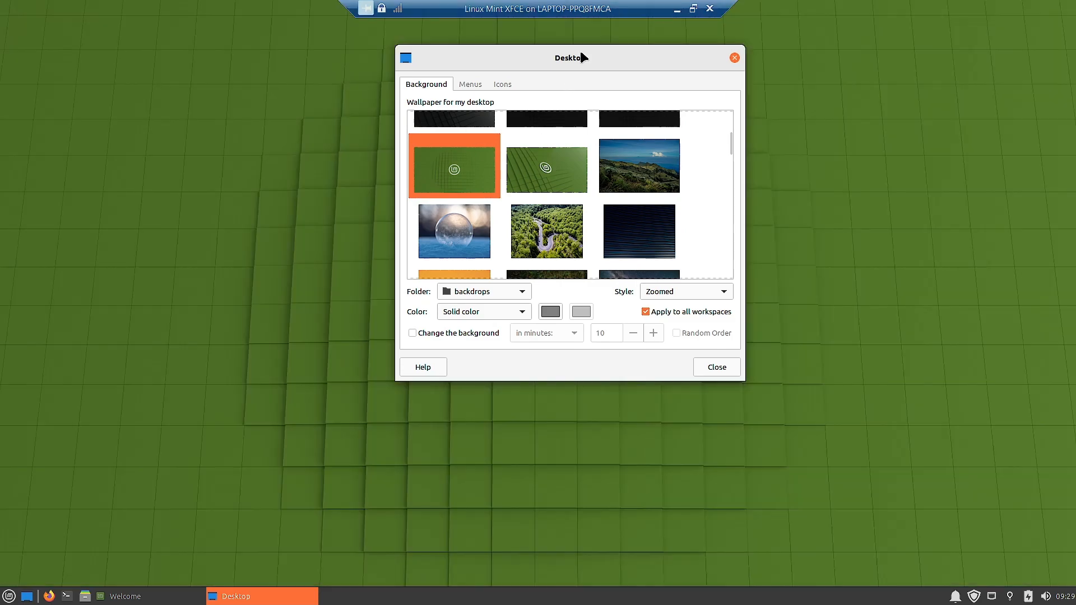
drag(572, 62, 457, 81)
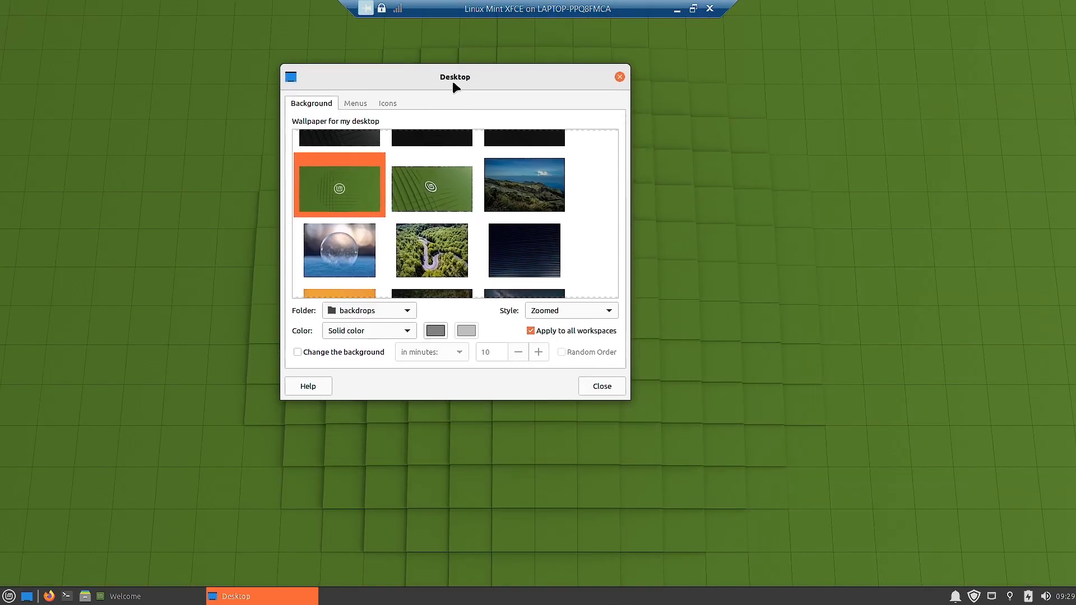
Step: Preview the coastal landscape and neighbouring backdrops, ending with the black wallpaper with glowing blue lines
click(531, 206)
drag(596, 79, 629, 134)
click(406, 331)
drag(530, 130, 595, 142)
click(532, 377)
scroll(671, 307, down, 3)
click(656, 256)
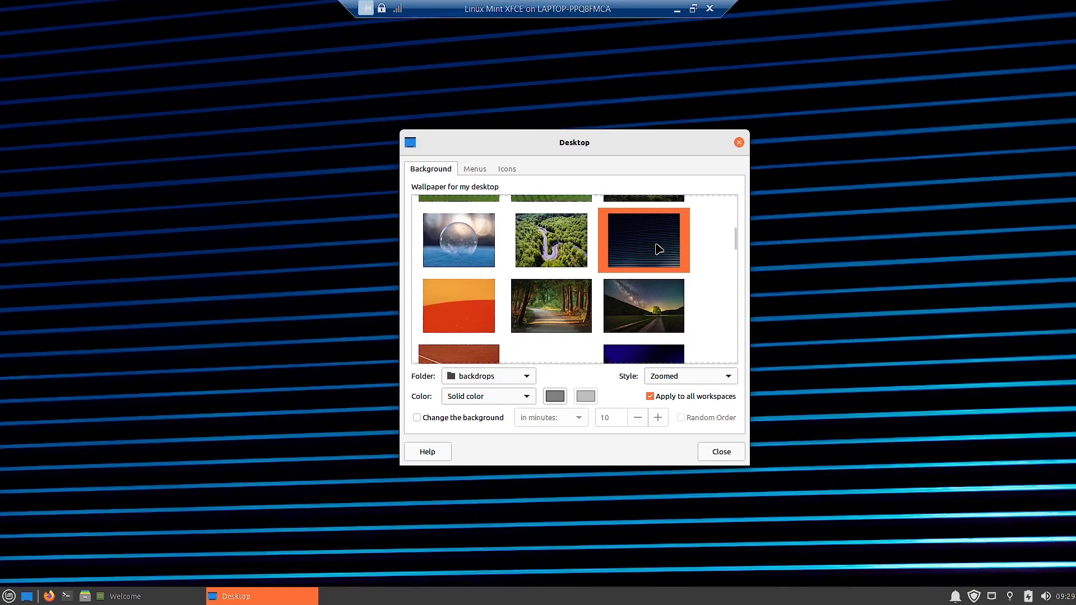
drag(718, 137, 608, 125)
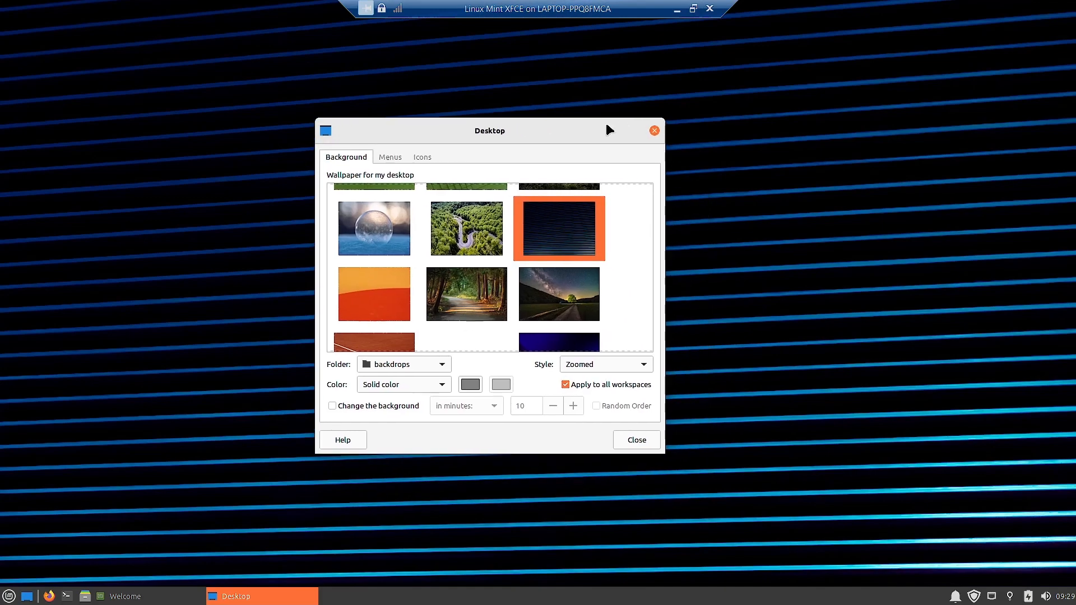
Step: Try the starry night road wallpaper and the sunlit forest path wallpaper, moving the settings window to view each
click(565, 307)
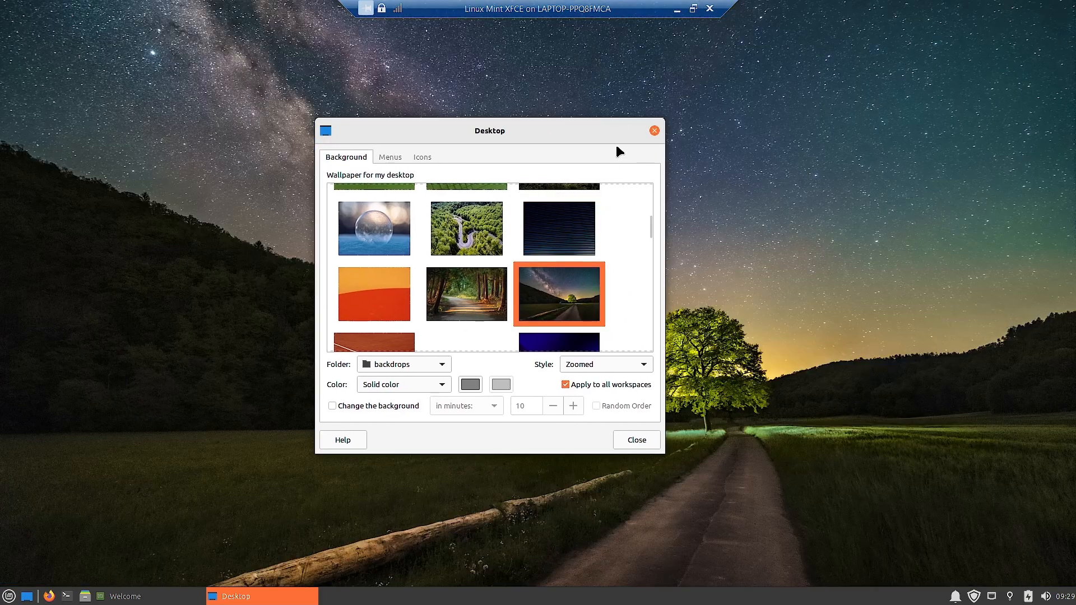
drag(602, 130, 674, 78)
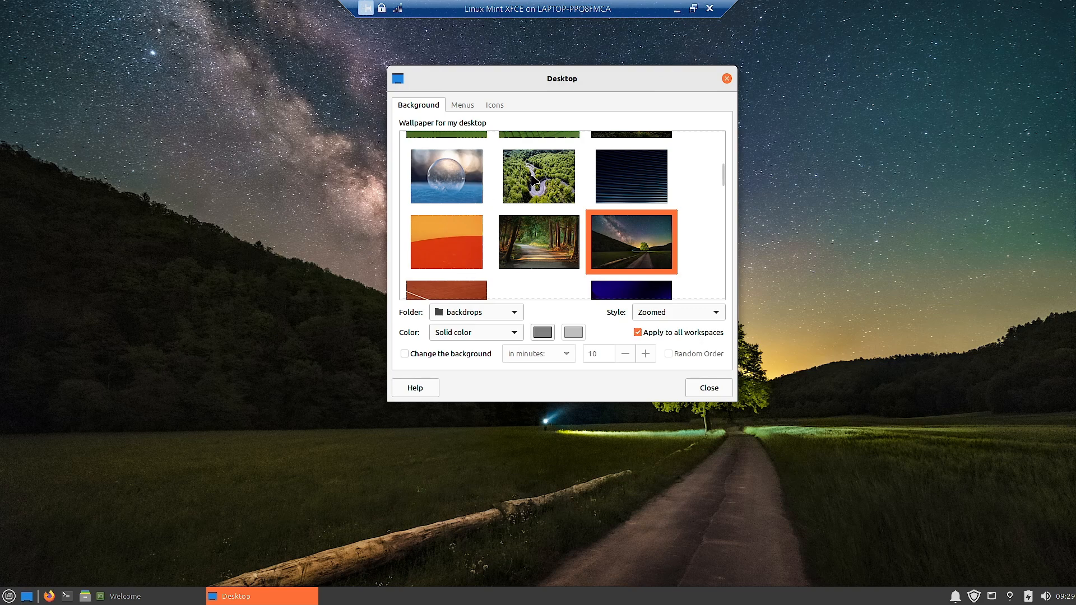
click(549, 240)
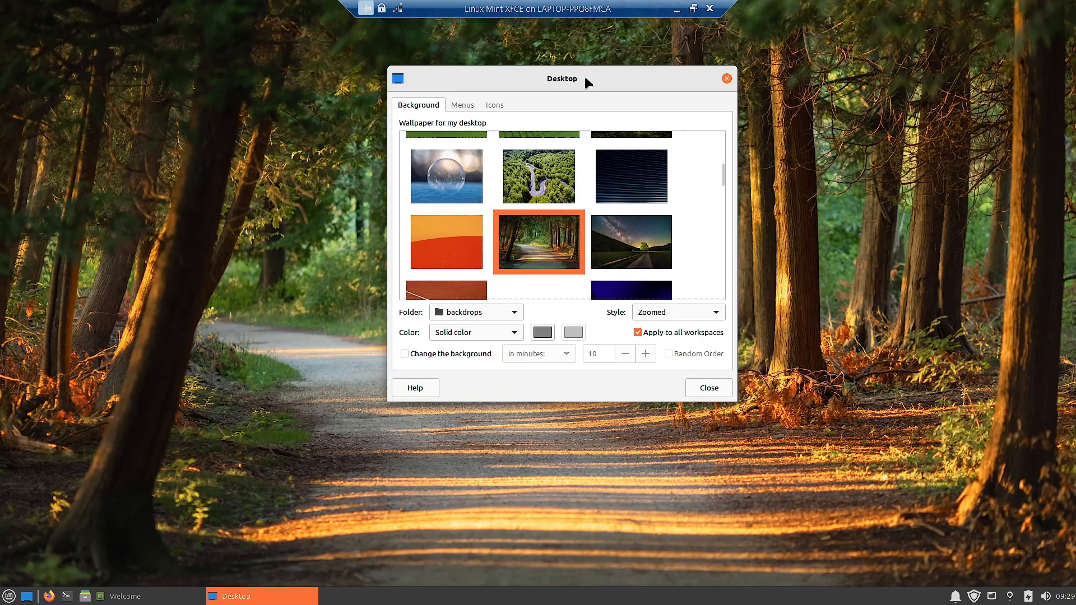
drag(584, 76, 569, 120)
Step: Apply the white seaside terrace wallpaper, uncover it by moving the settings window, and browse further backdrops
scroll(594, 247, down, 5)
scroll(593, 247, down, 2)
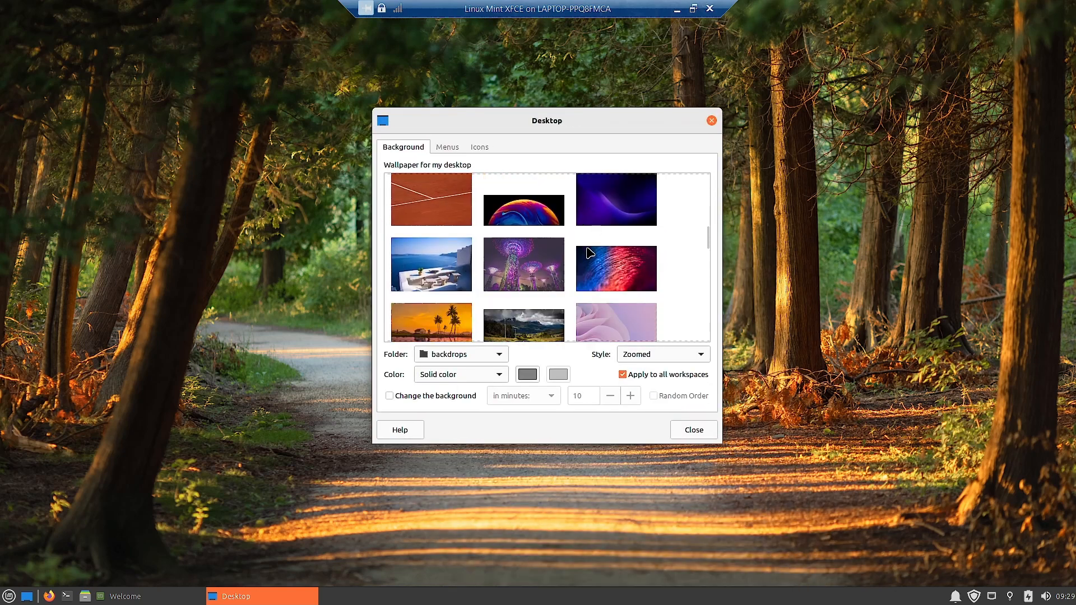
click(460, 276)
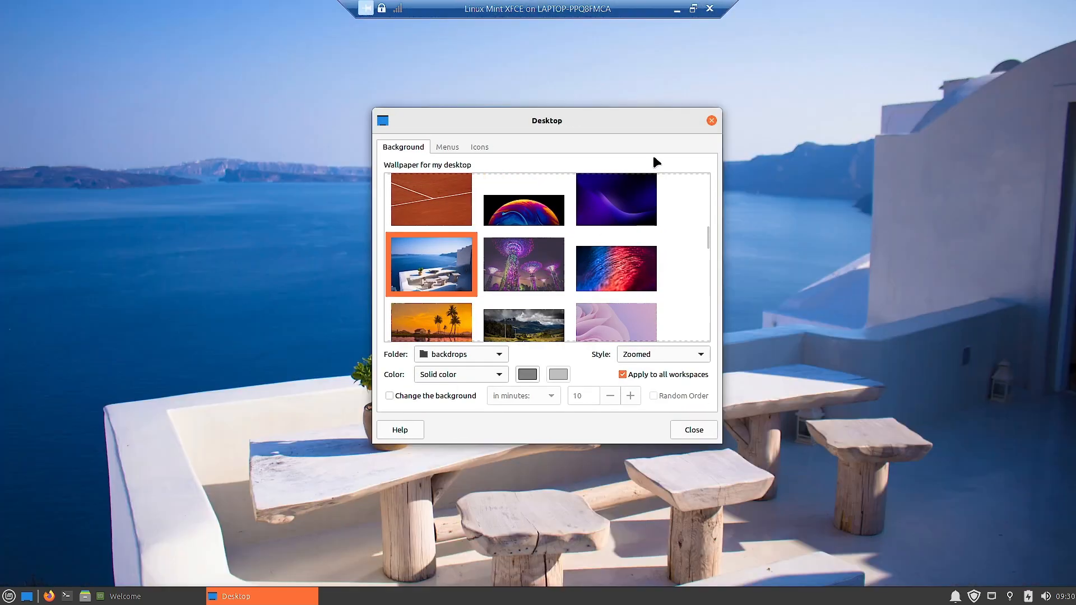
drag(595, 118, 649, 138)
scroll(710, 255, down, 5)
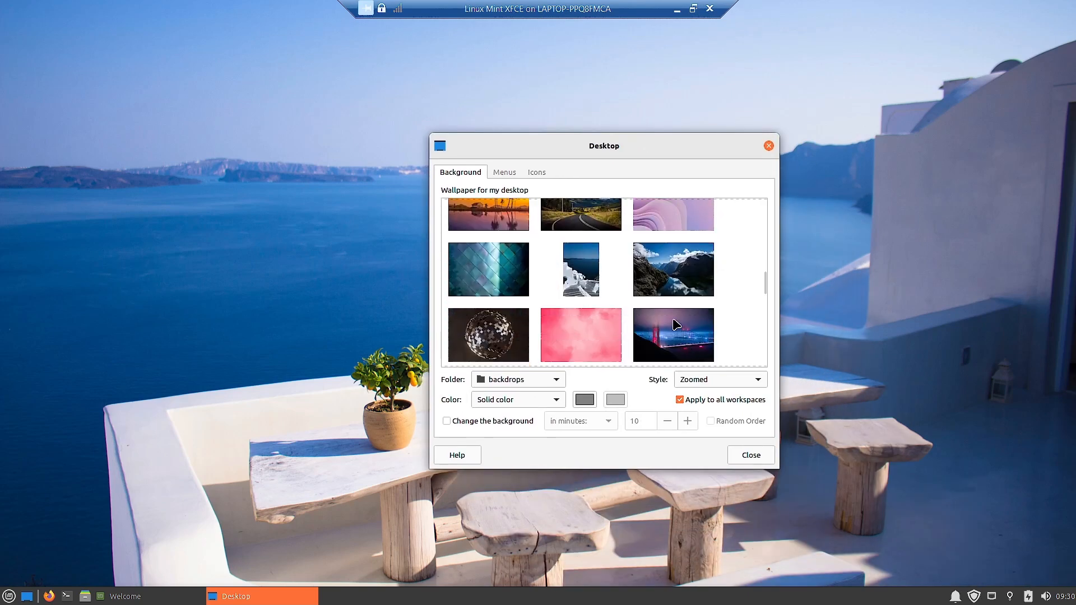
Step: Try the mountain lake wallpaper and the purple-lit garden towers wallpaper, moving the settings window to view each
scroll(675, 324, down, 1)
click(688, 244)
mouse_move(657, 137)
mouse_down()
mouse_move(908, 602)
mouse_move(977, 603)
mouse_move(600, 1)
mouse_move(826, 499)
mouse_move(891, 600)
mouse_move(906, 568)
mouse_move(678, 125)
mouse_move(669, 134)
mouse_up()
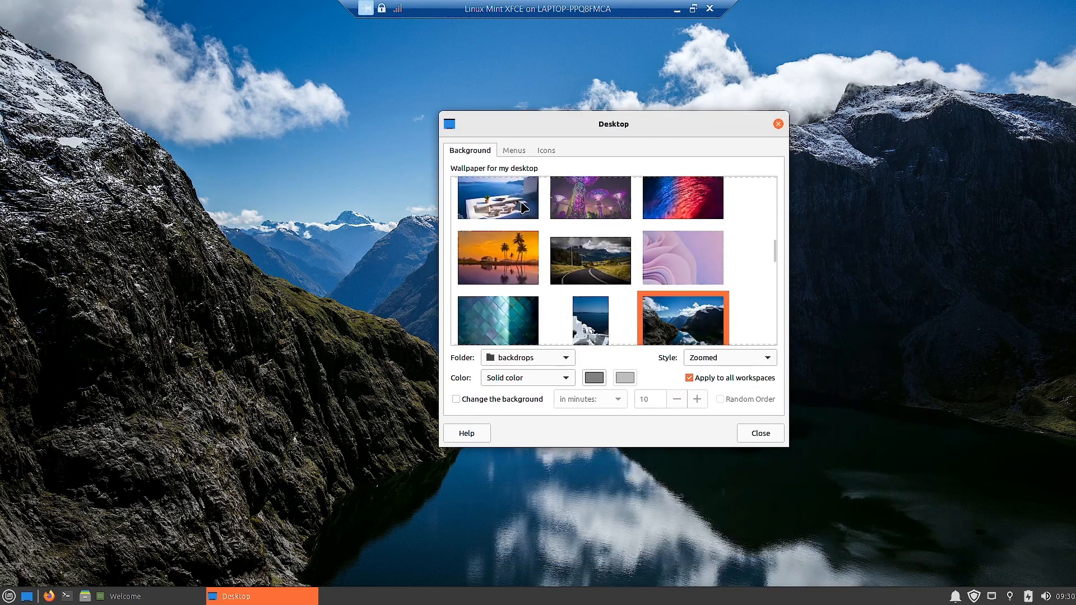
click(580, 200)
drag(733, 130, 677, 132)
Step: Try the turquoise bathing lake wallpaper with the ruined building and move the settings window to view it
scroll(551, 168, down, 4)
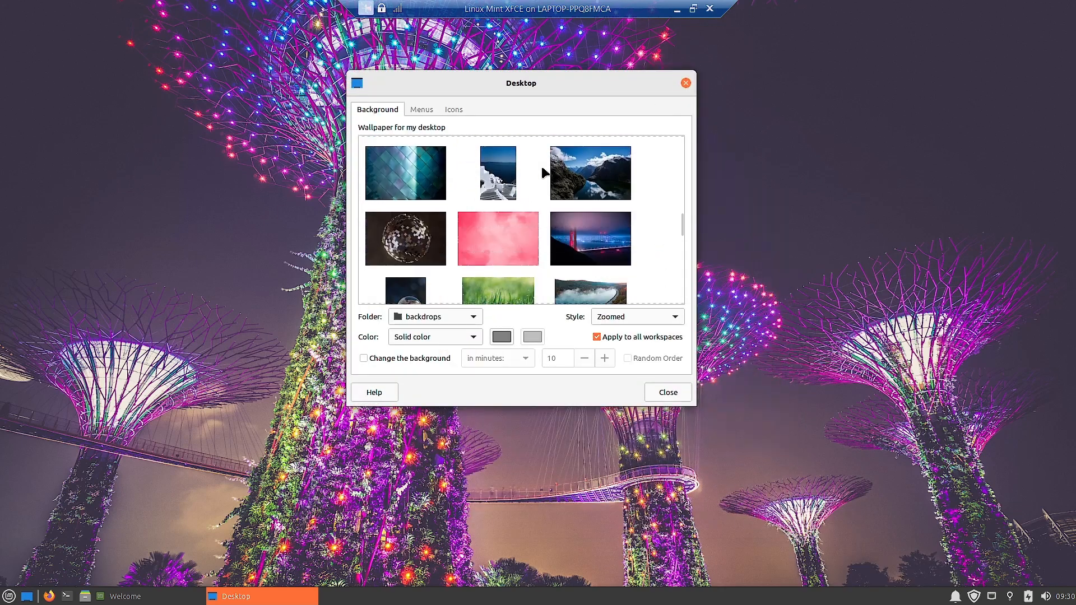
scroll(548, 163, down, 3)
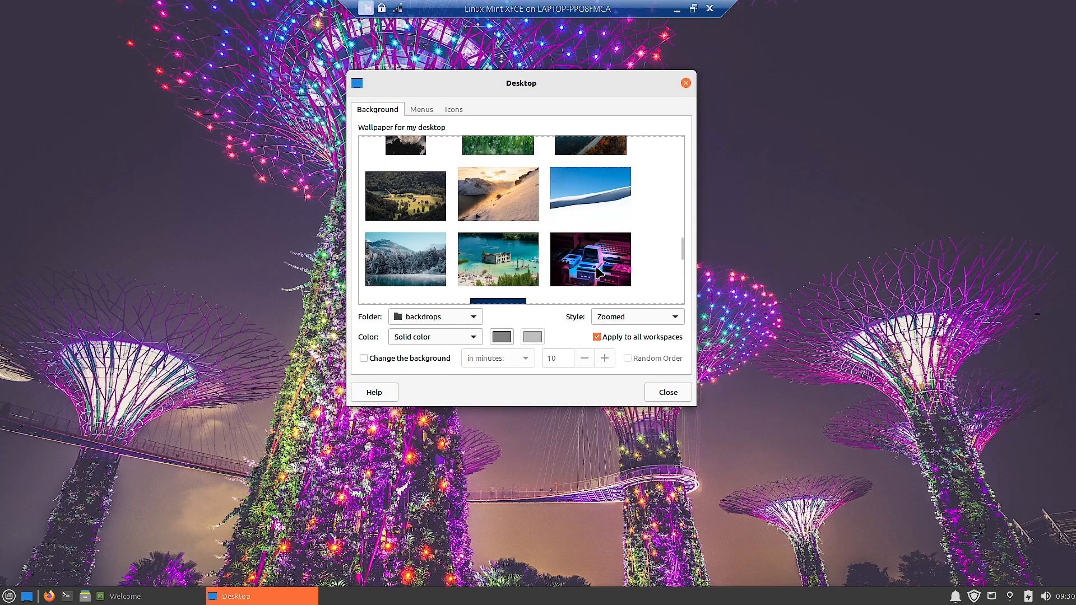
click(517, 276)
drag(593, 88, 600, 204)
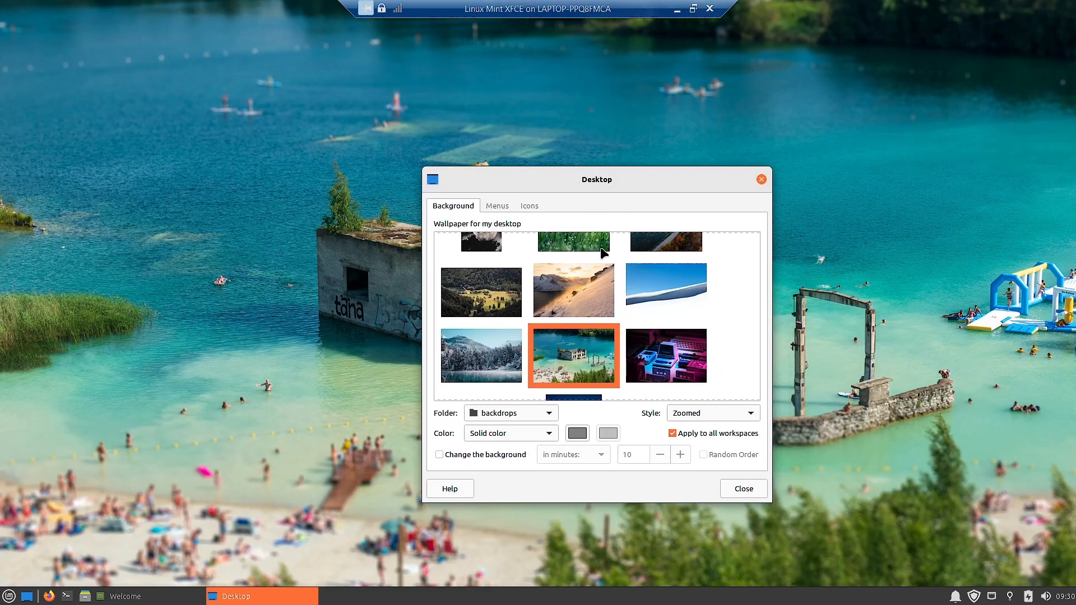
Step: Try the blue cubes wallpaper with the glowing red block and move the settings window to view it
scroll(581, 343, down, 2)
scroll(582, 343, down, 2)
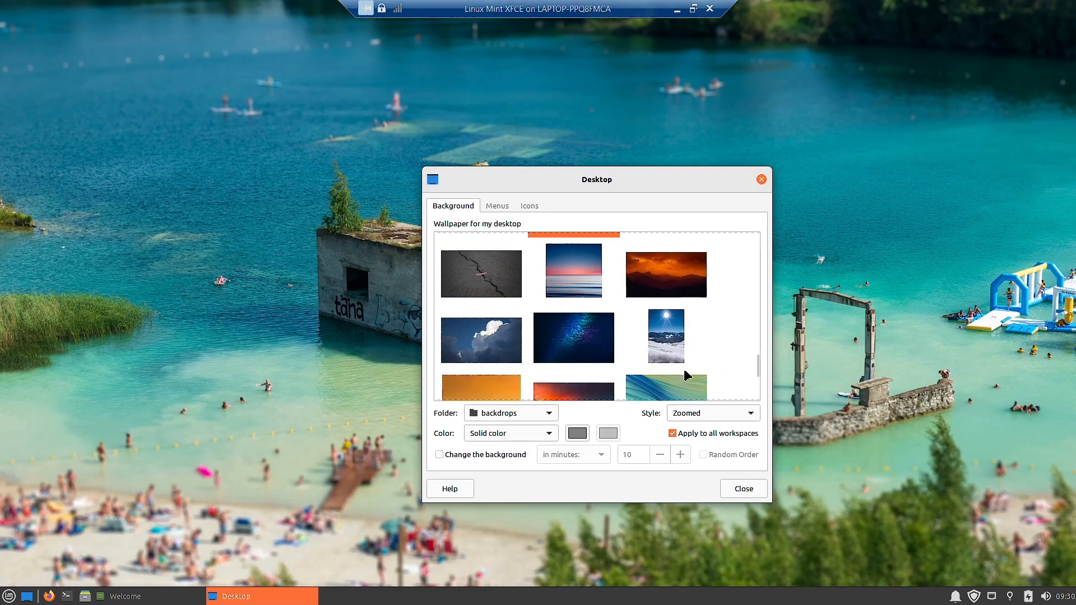
scroll(684, 371, down, 6)
scroll(536, 351, down, 2)
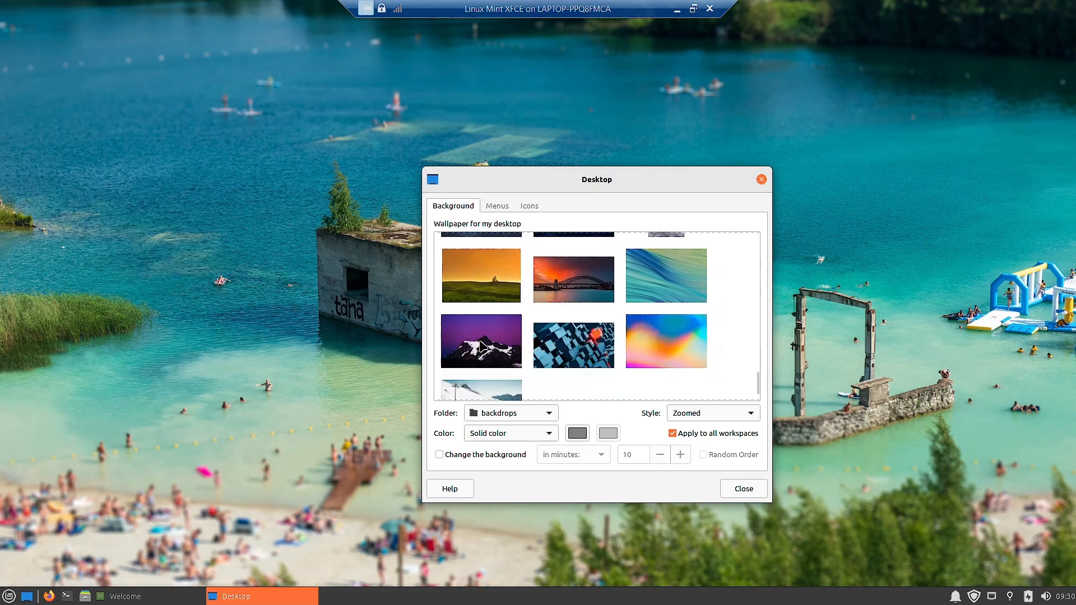
click(601, 343)
drag(676, 187, 906, 602)
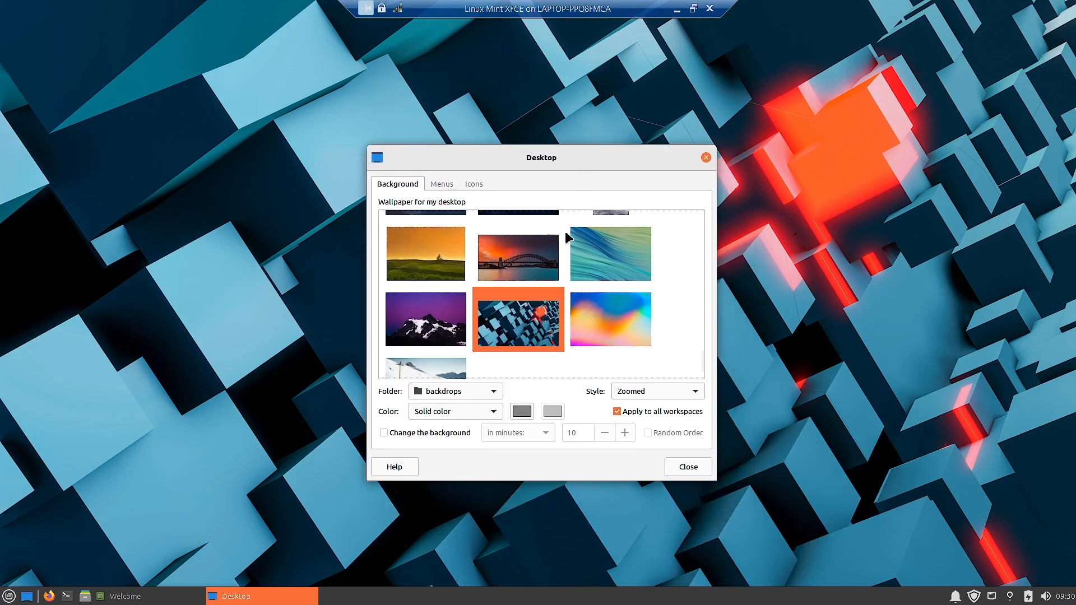
Step: Try the groomed ski slope wallpaper and the dark clouds wallpaper, moving the settings window to view each
scroll(569, 337, down, 1)
click(401, 352)
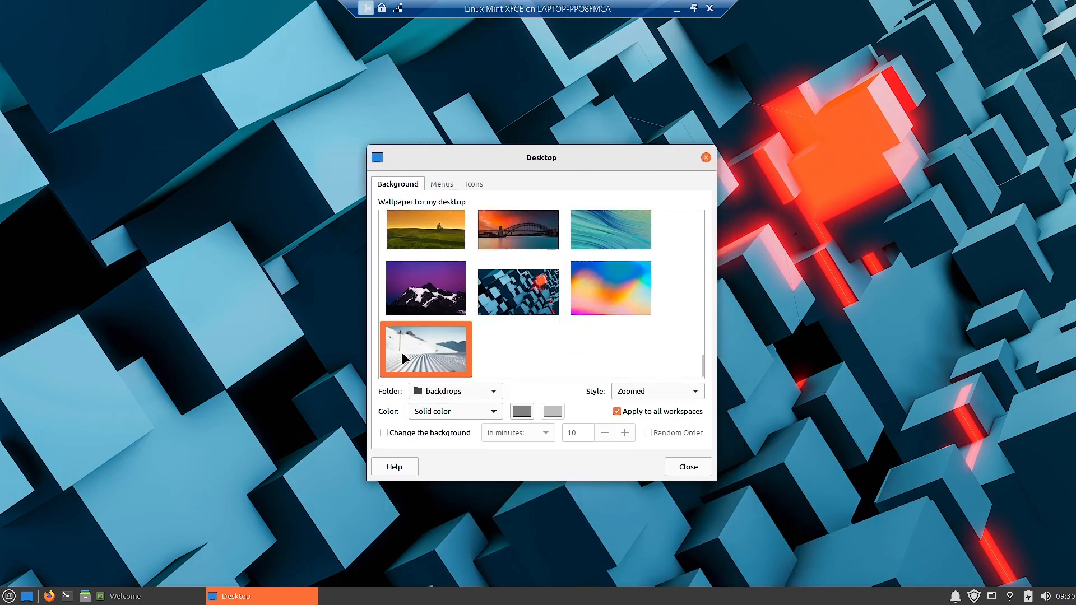
drag(591, 170, 674, 200)
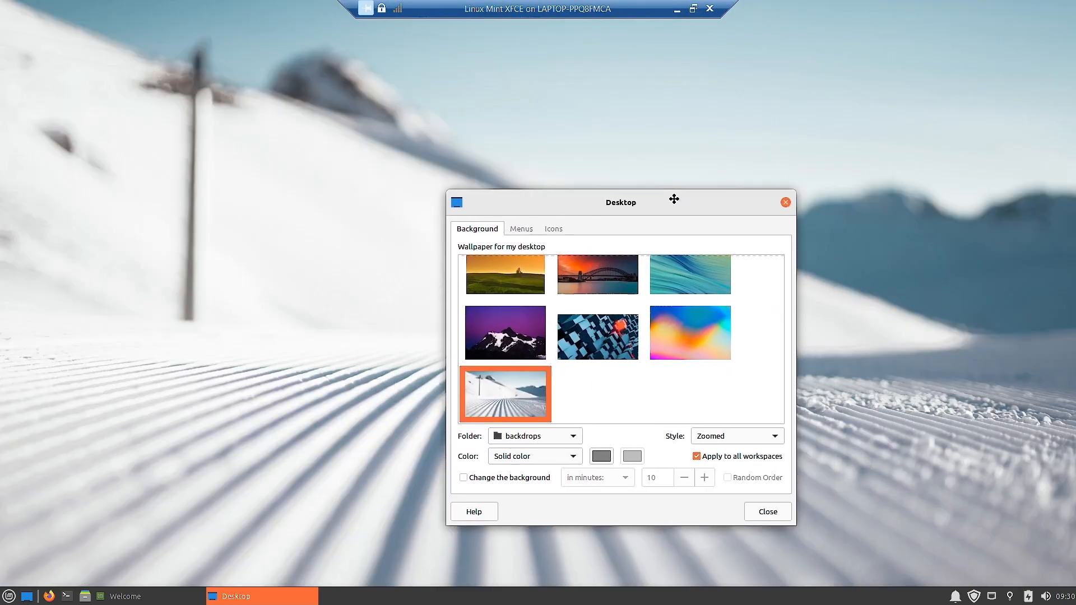
scroll(634, 316, up, 2)
scroll(628, 322, up, 1)
click(532, 332)
drag(651, 212, 629, 140)
Step: Preview the misty lake wallpaper with the curving road and autumn forest, moving the settings window aside
scroll(569, 285, up, 2)
scroll(569, 285, up, 5)
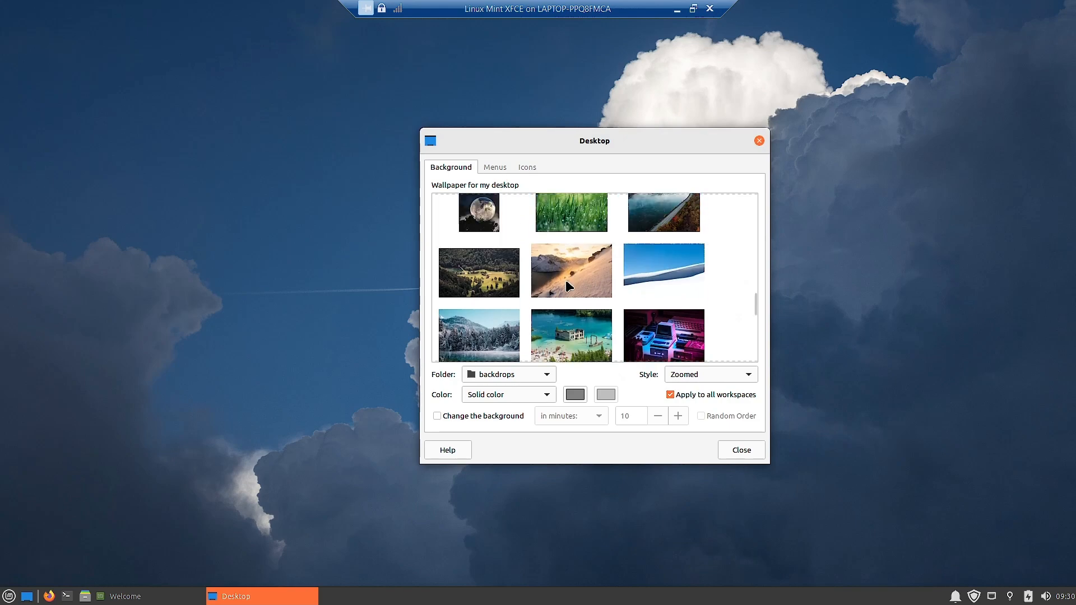
click(678, 289)
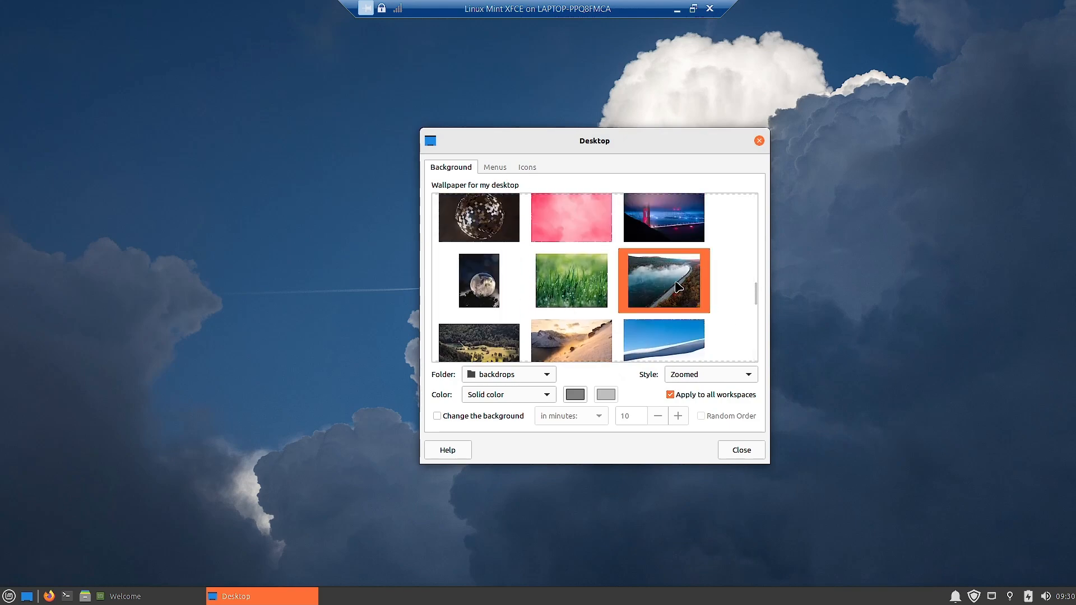
drag(679, 142, 567, 161)
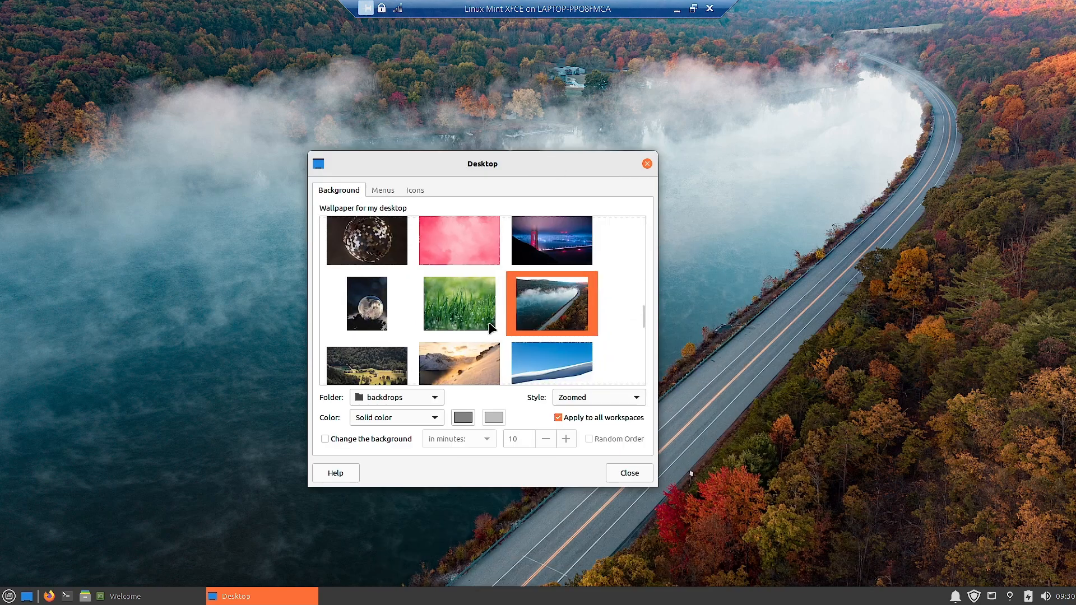
Step: Try the white seaside terrace wallpaper again and move the settings window to compare it
scroll(439, 318, down, 5)
scroll(415, 320, up, 2)
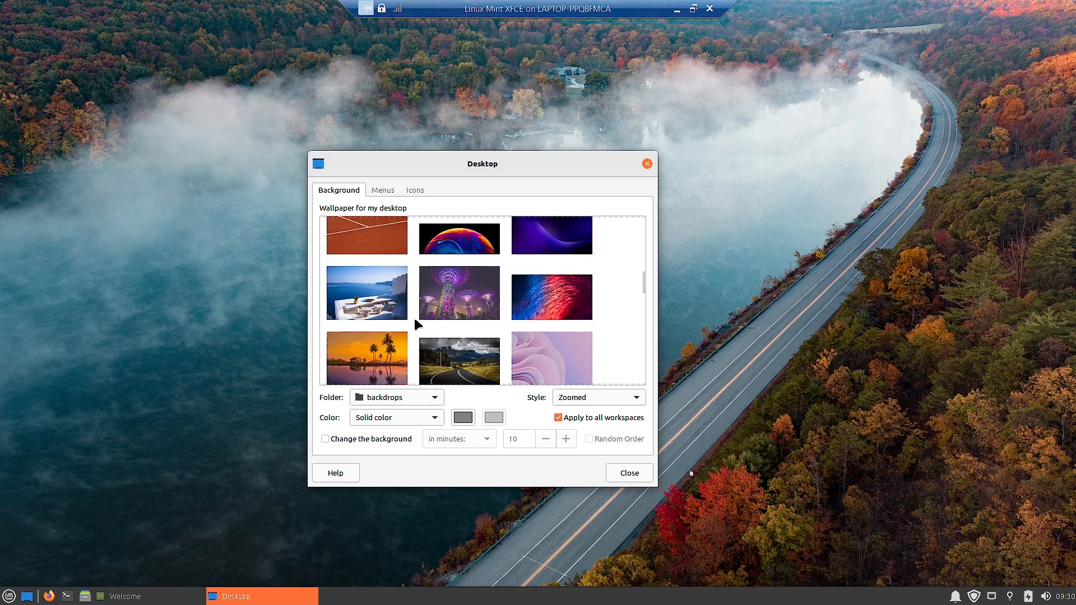
click(364, 294)
drag(506, 178, 480, 96)
Step: Set the misty lake and autumn road picture as the desktop wallpaper
scroll(616, 282, down, 3)
scroll(617, 282, down, 5)
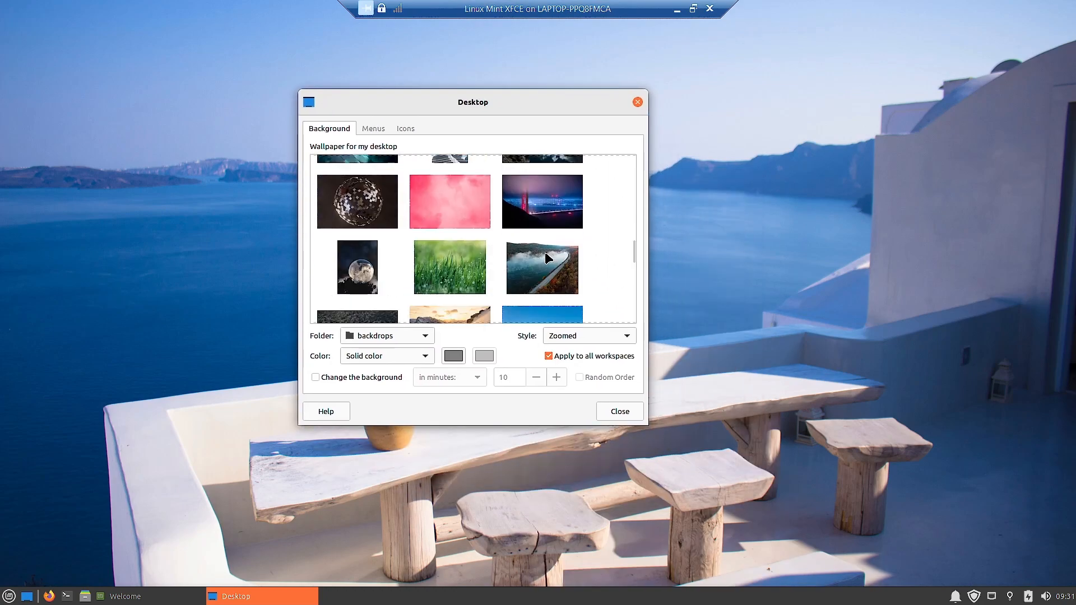
click(542, 267)
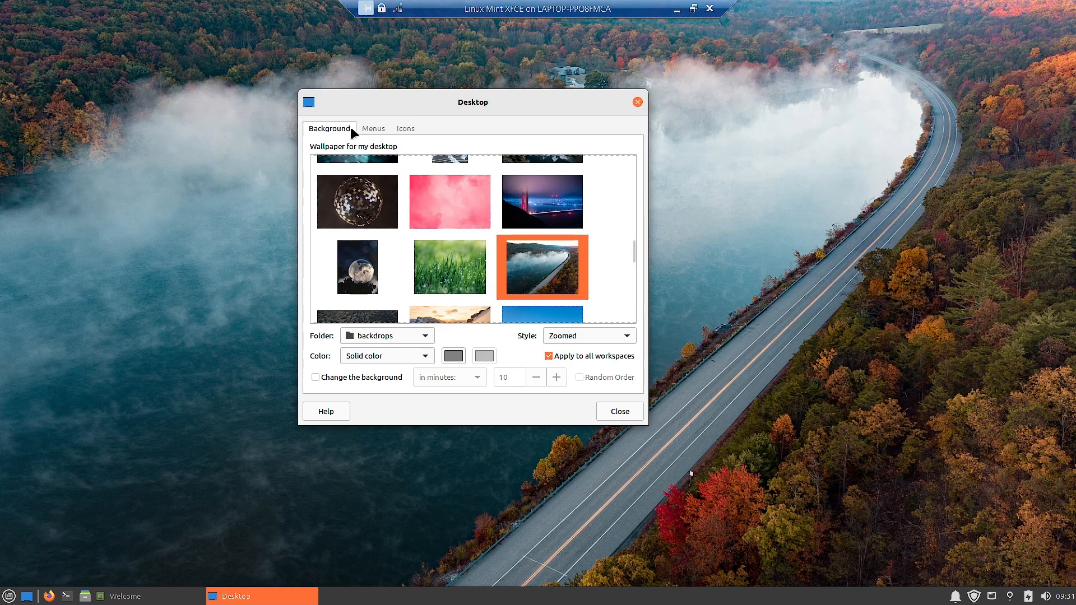
Step: View the menu and icon options in the Desktop settings and close the settings window
click(373, 130)
click(399, 130)
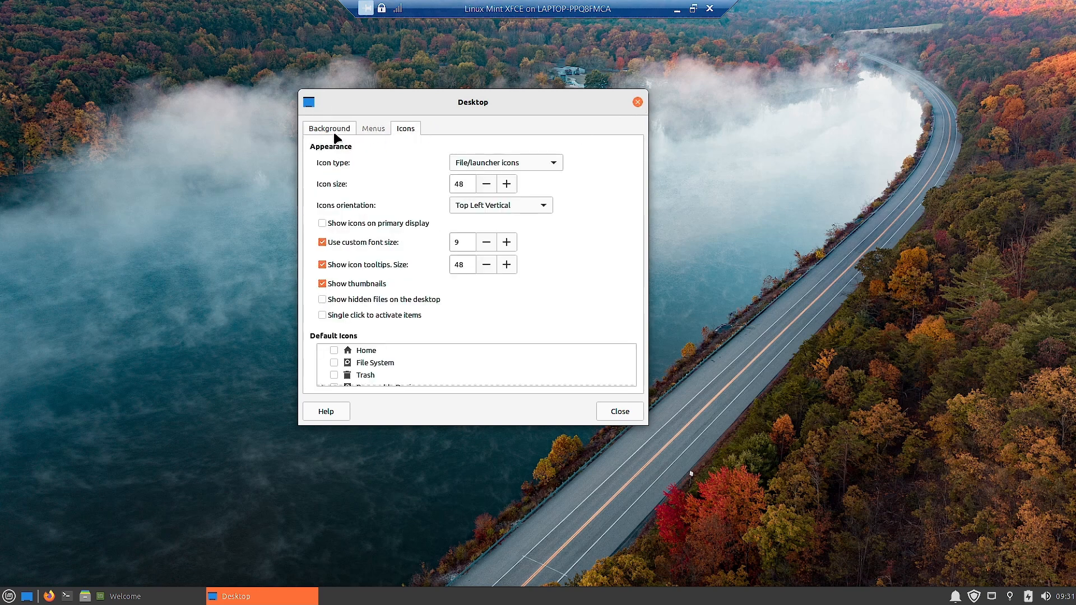
click(335, 130)
click(637, 102)
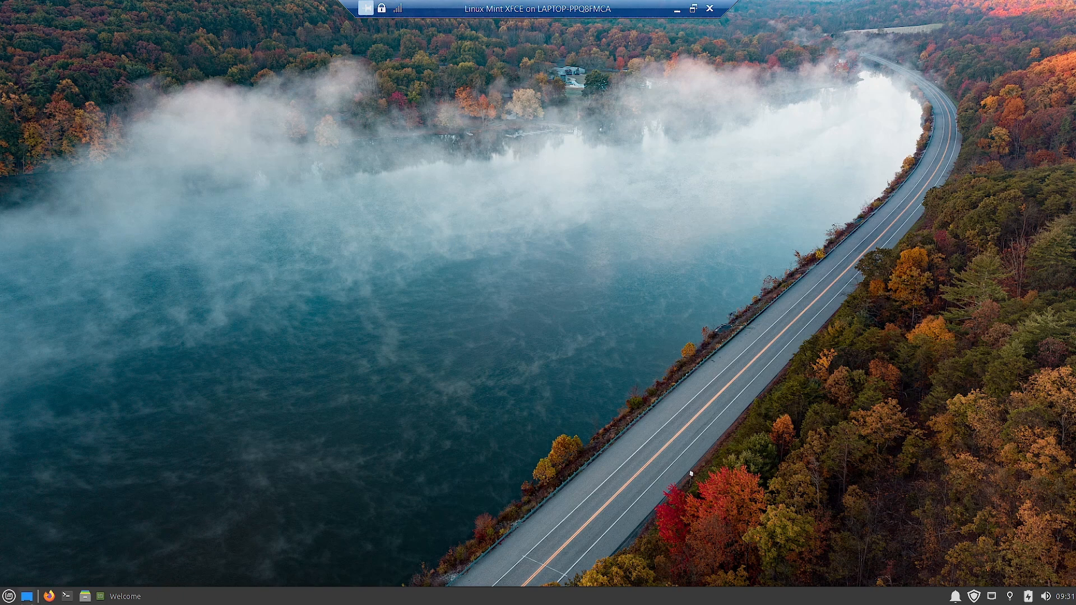
Step: Browse the Settings programs in the application menu, open the Settings Editor and reposition its window
click(8, 596)
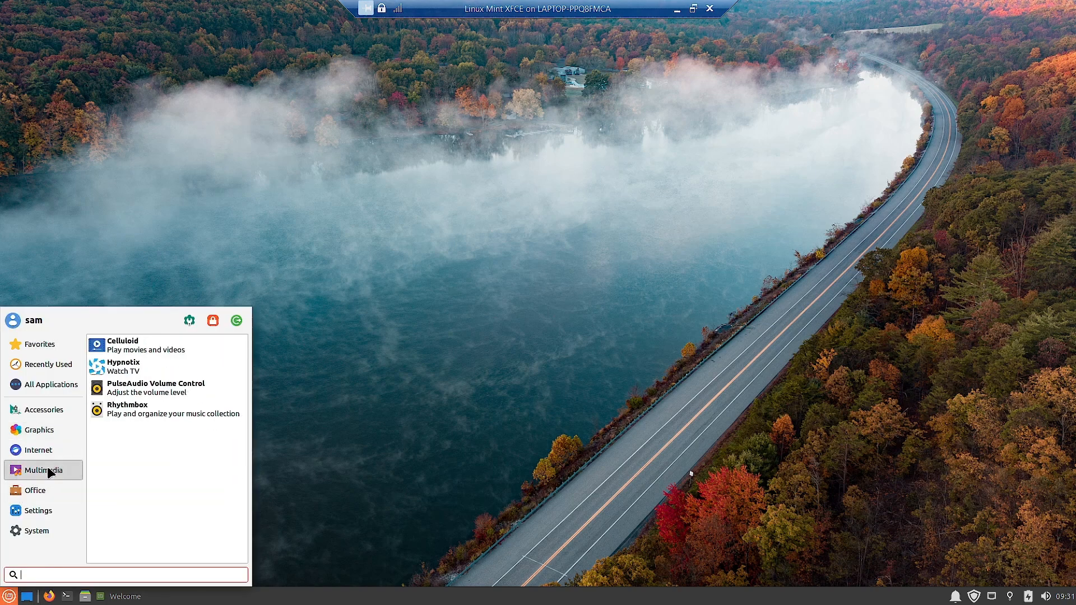
mouse_move(45, 514)
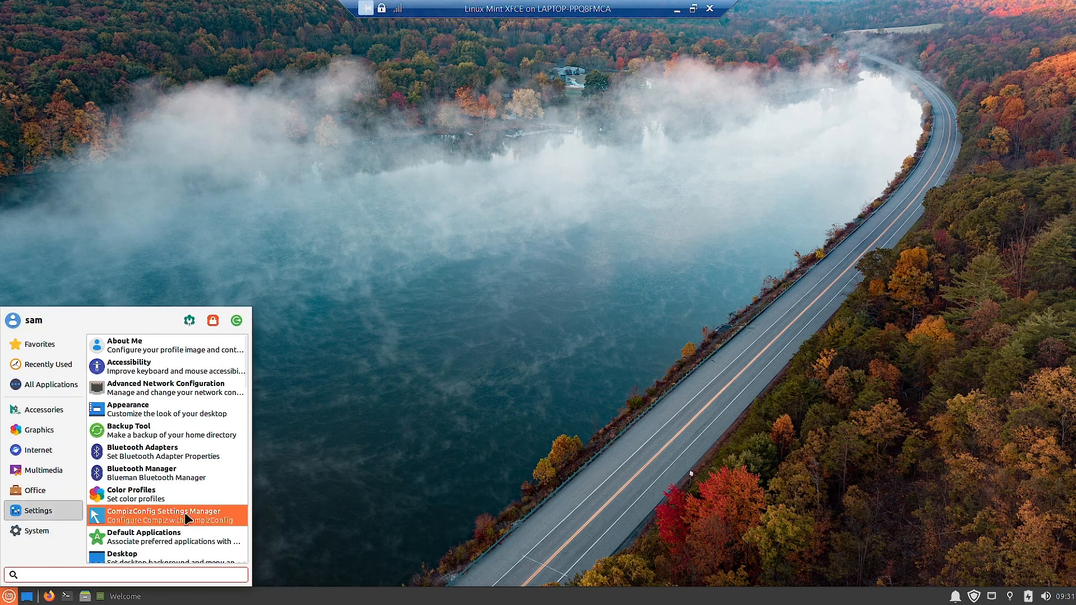
scroll(213, 406, down, 5)
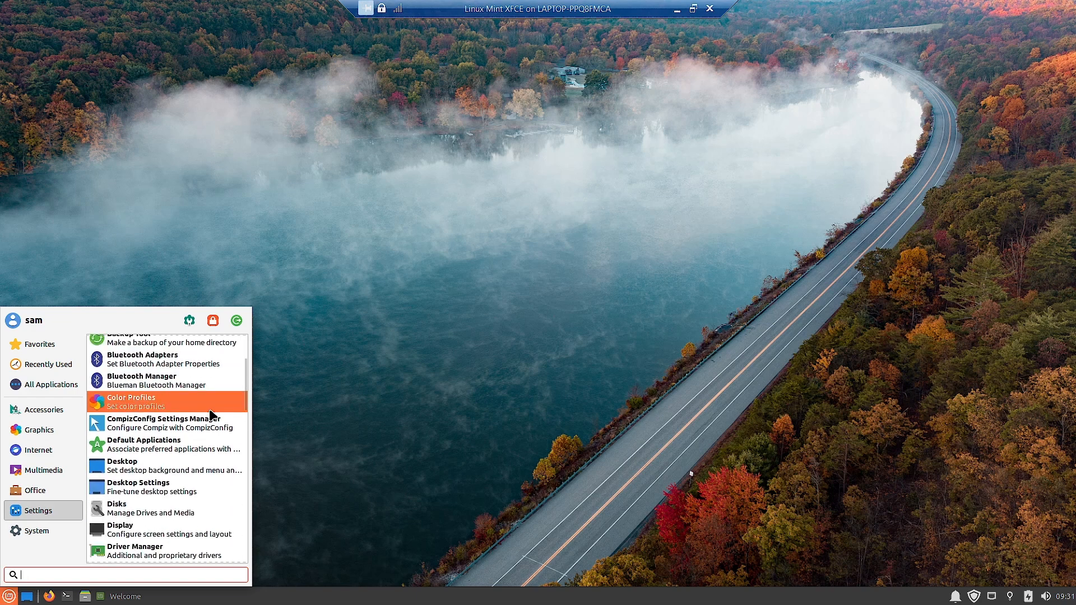
scroll(212, 414, down, 10)
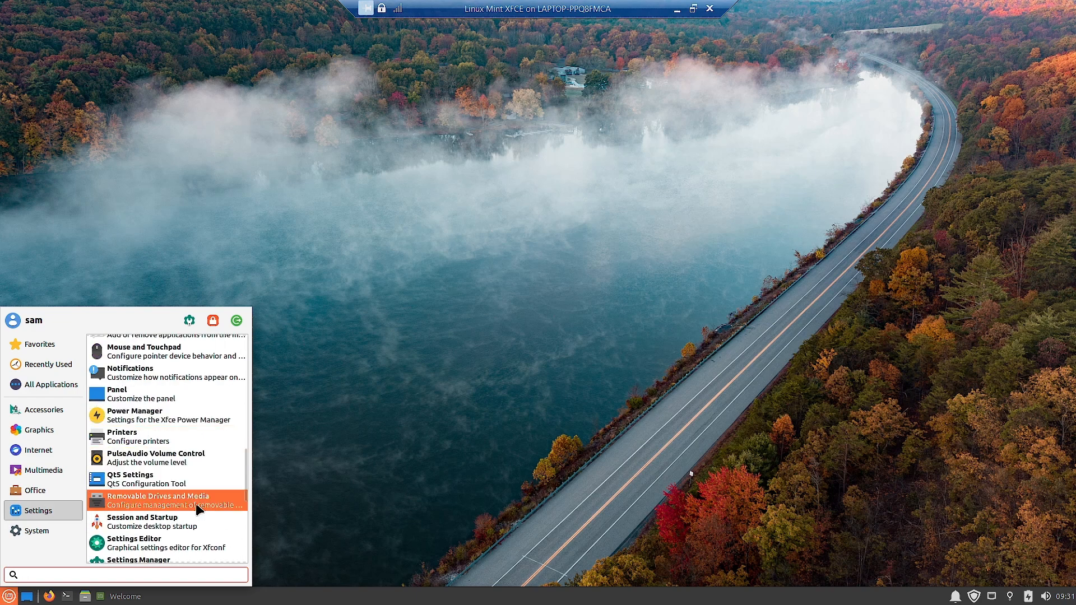
scroll(195, 519, down, 1)
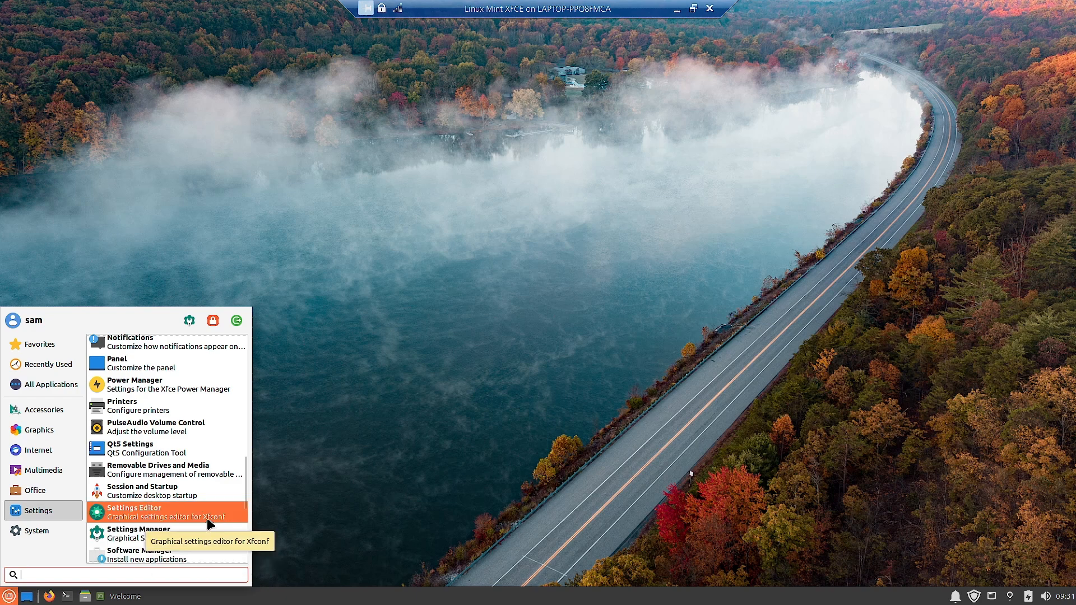
click(210, 522)
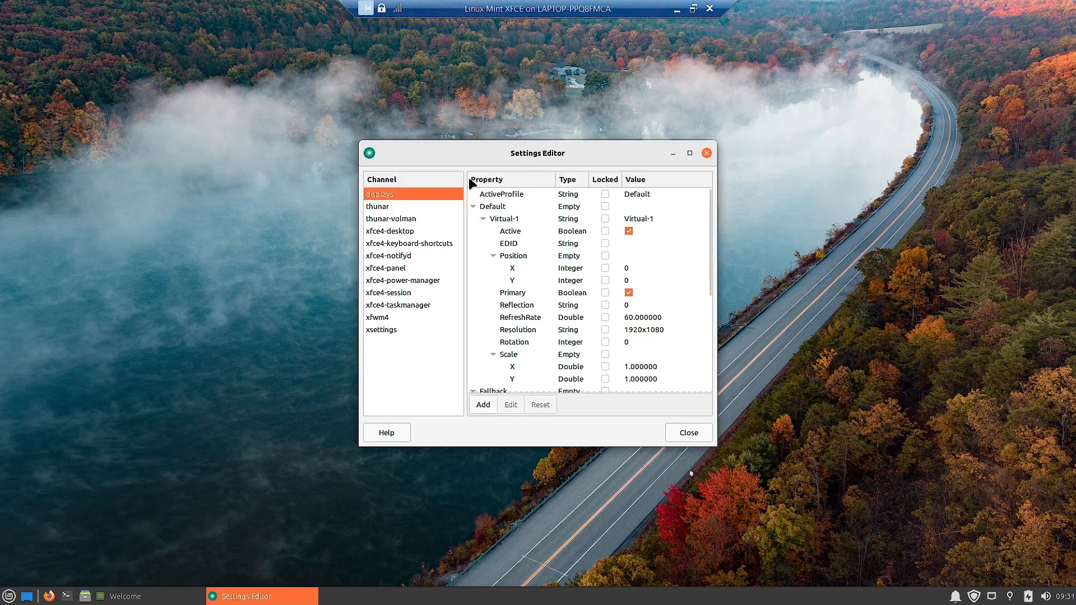
drag(495, 156, 444, 172)
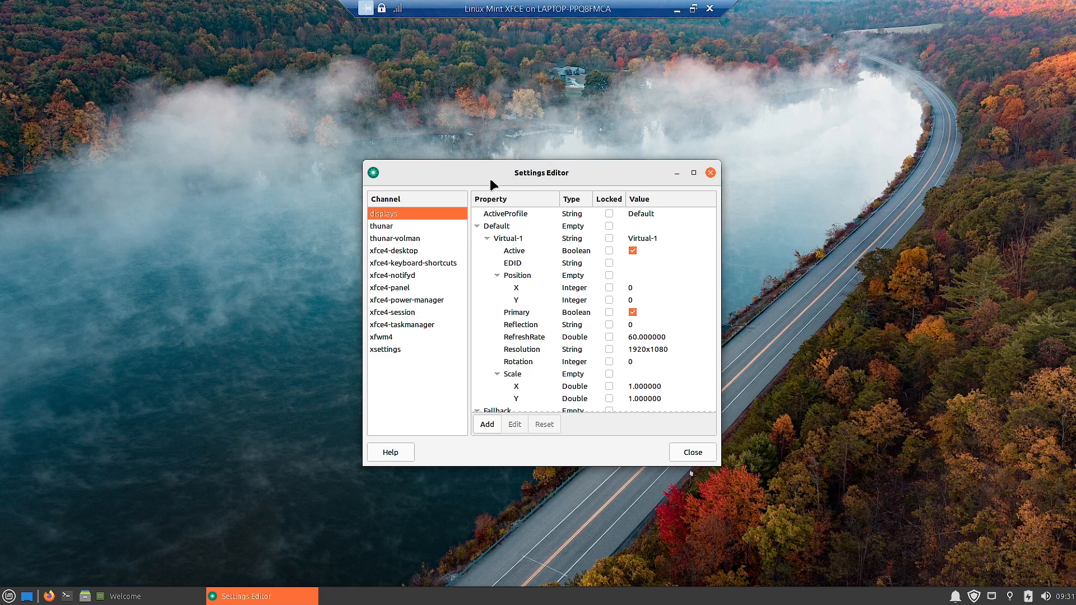
Step: Examine the properties of the thunar, displays, thunar-volman, xfce4-desktop and xfce4-keyboard-shortcuts channels
click(381, 226)
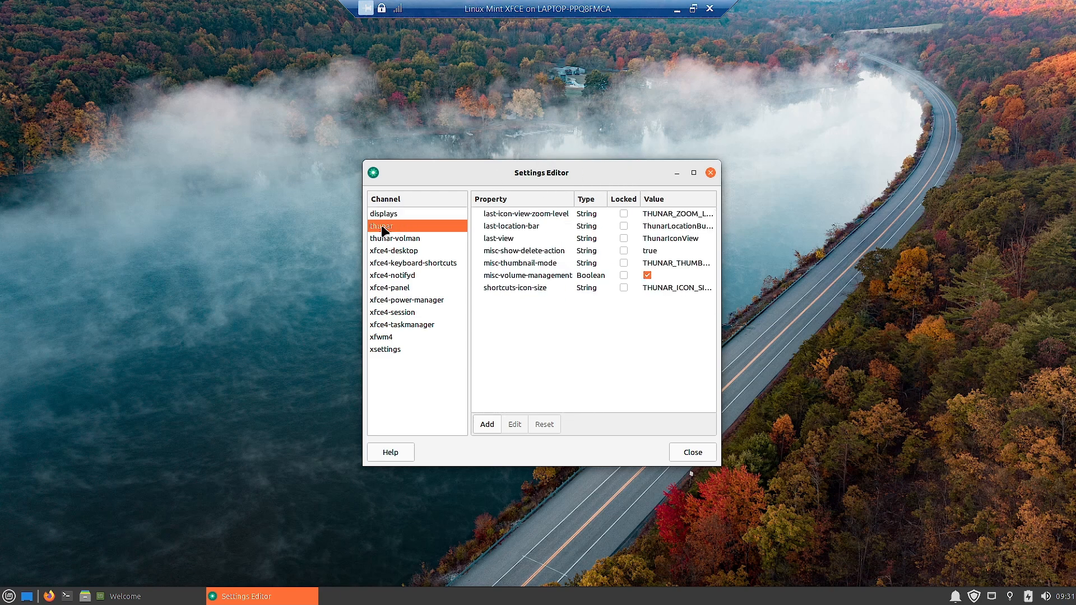
click(391, 217)
click(383, 229)
click(395, 240)
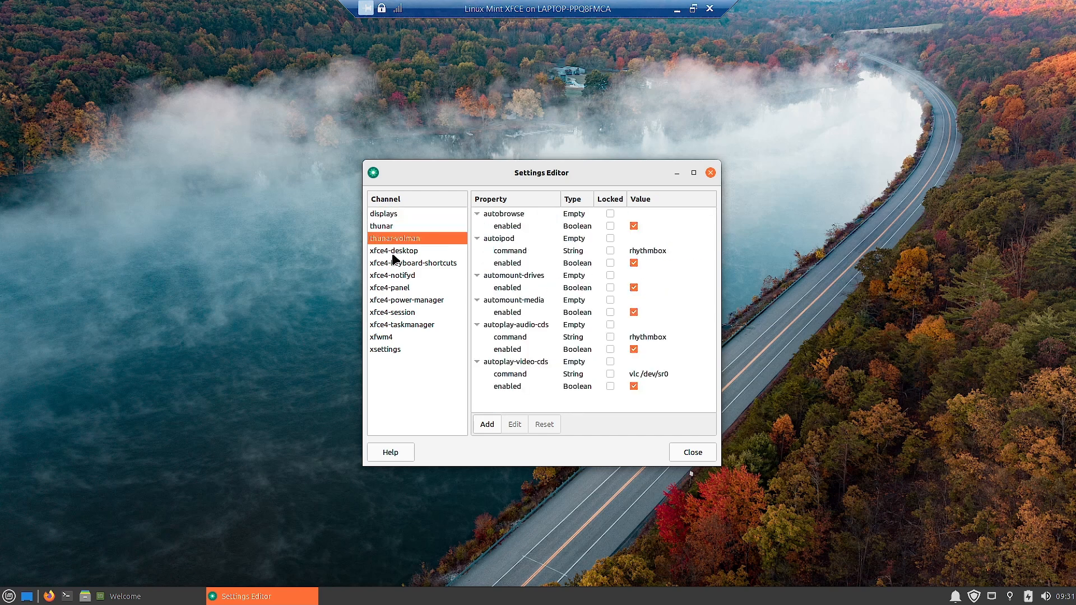
click(393, 253)
click(394, 263)
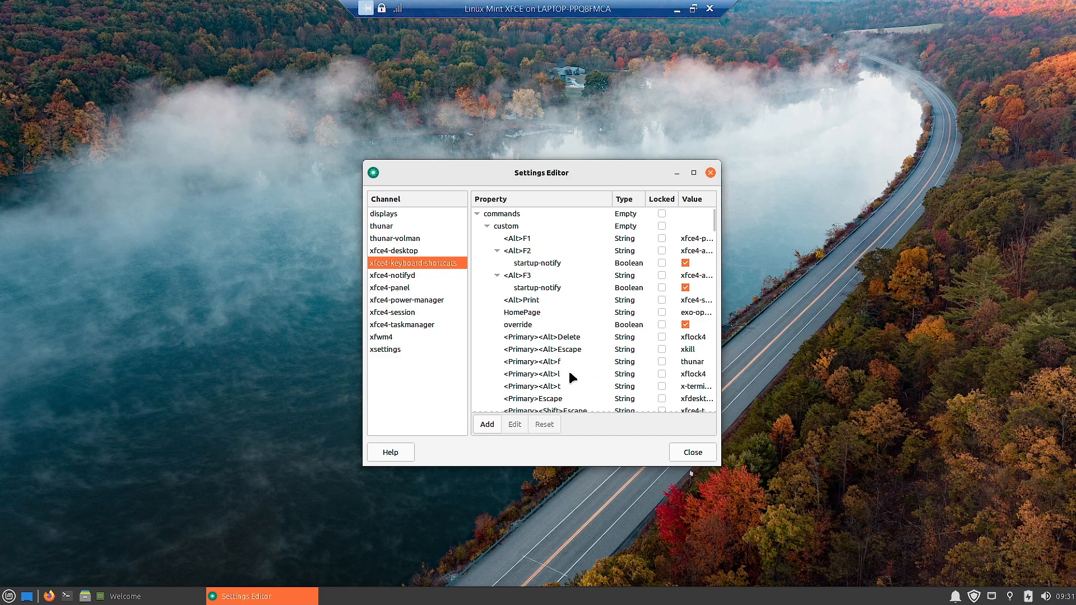
Step: Examine the remaining Settings Editor channels from xfce4-notifyd through xsettings, and close the editor
click(390, 277)
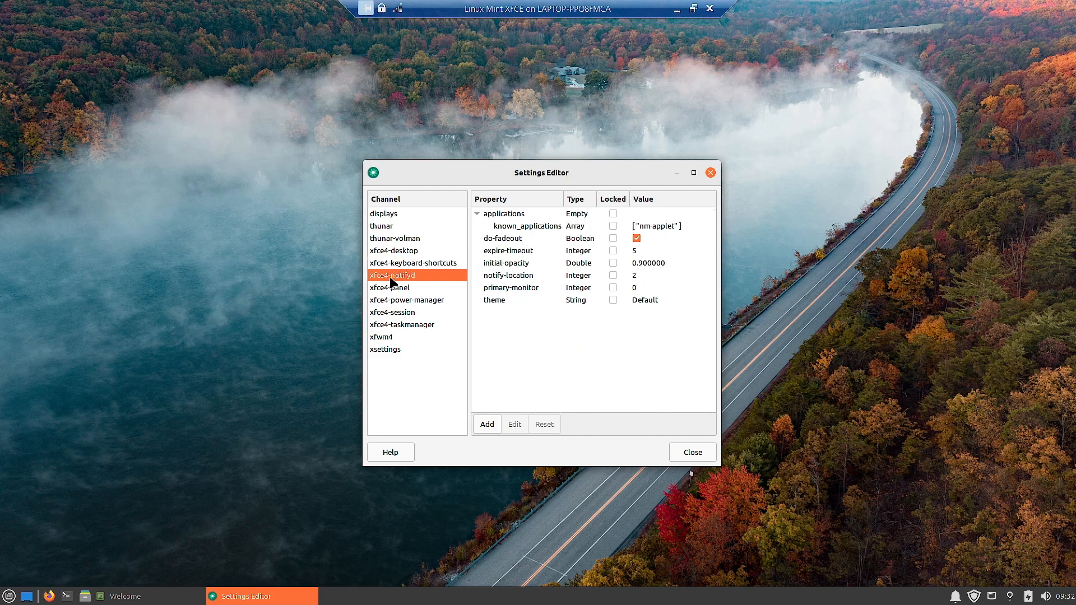
click(394, 288)
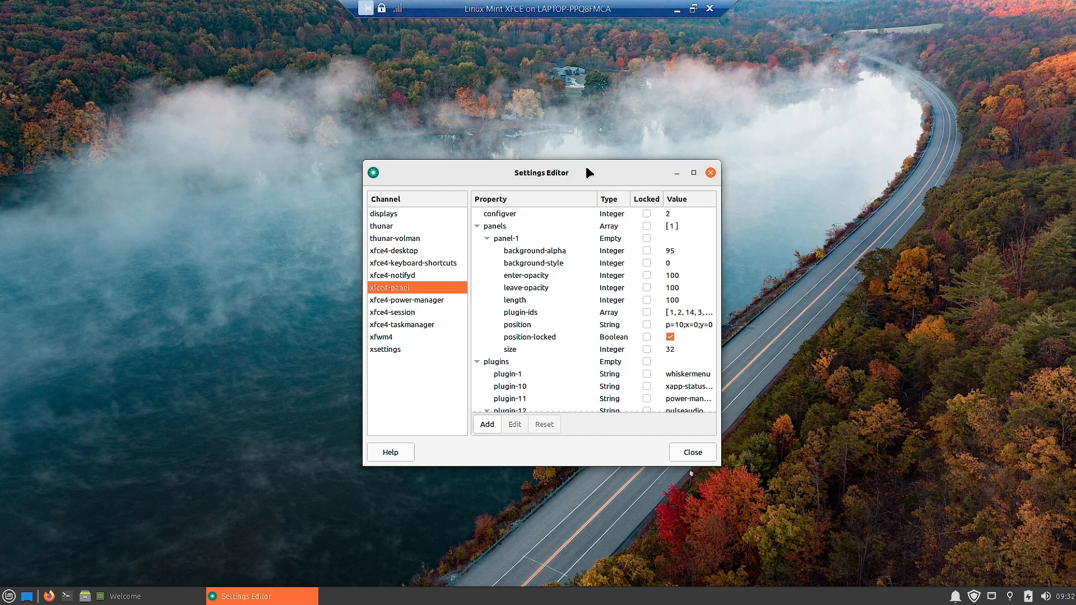
click(385, 301)
click(388, 317)
click(389, 326)
click(392, 338)
click(395, 352)
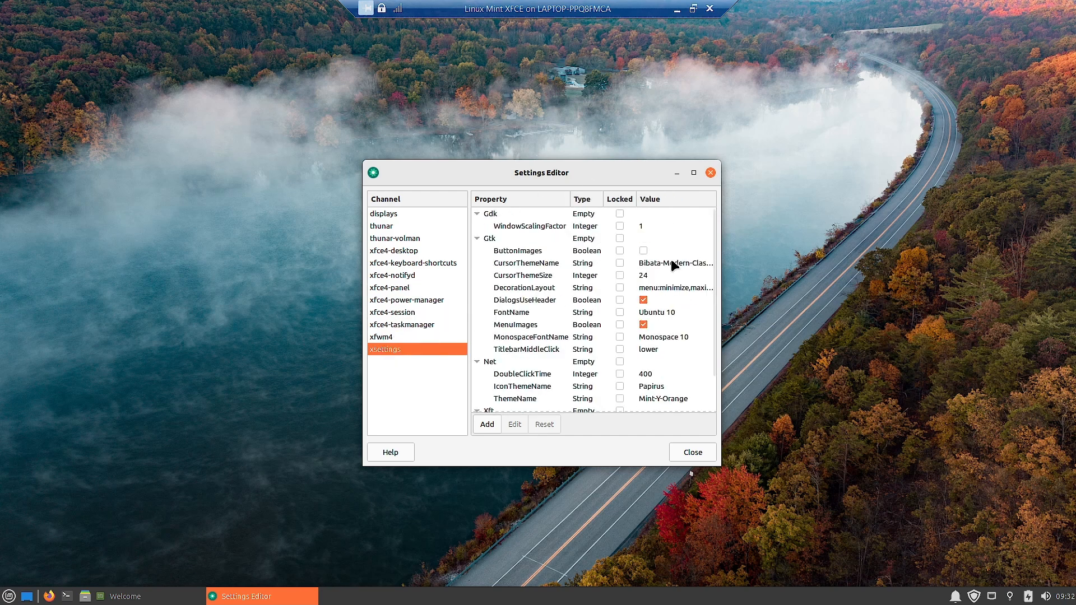
click(715, 171)
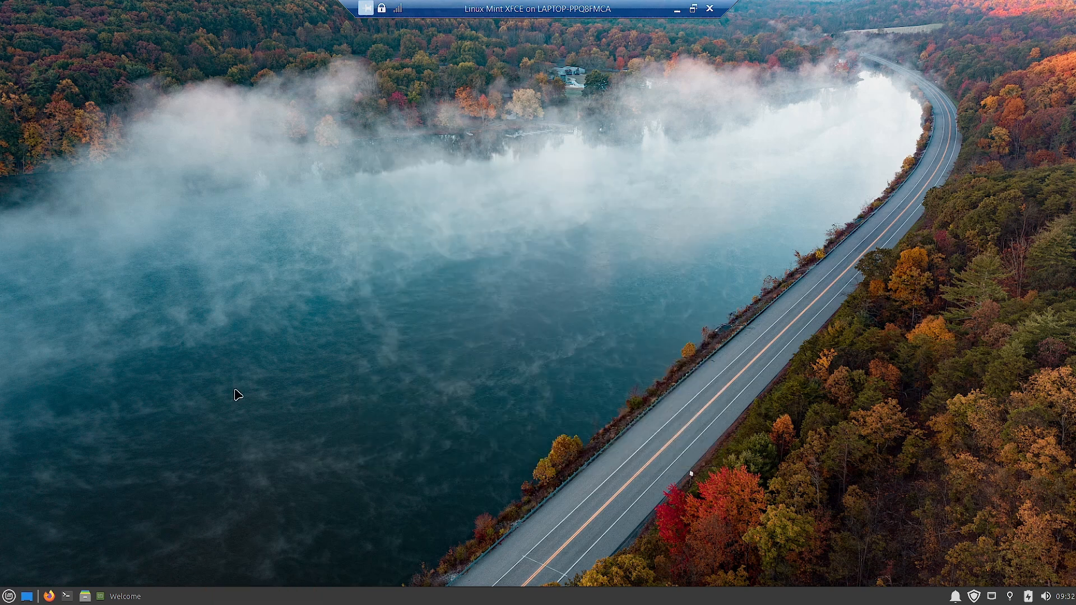